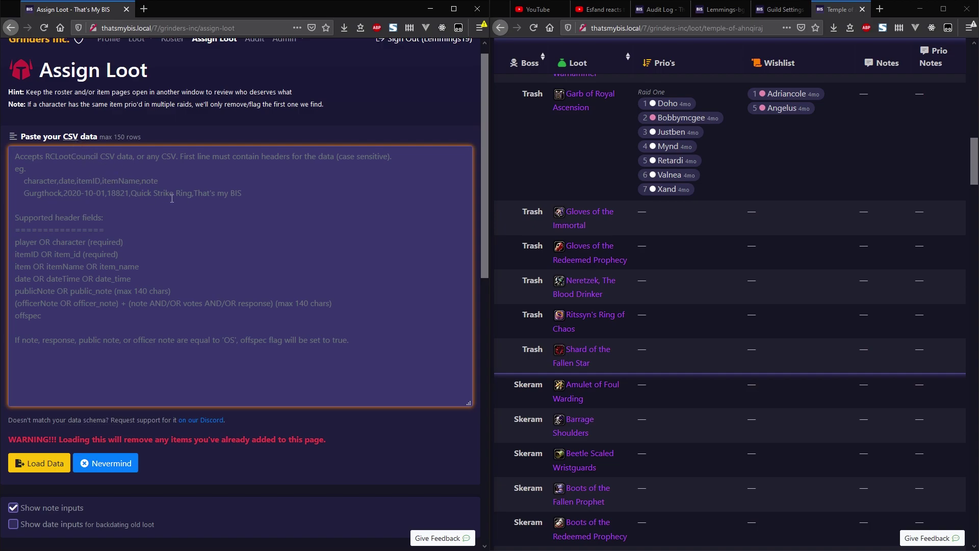
pyautogui.scroll(-8, 134, 198)
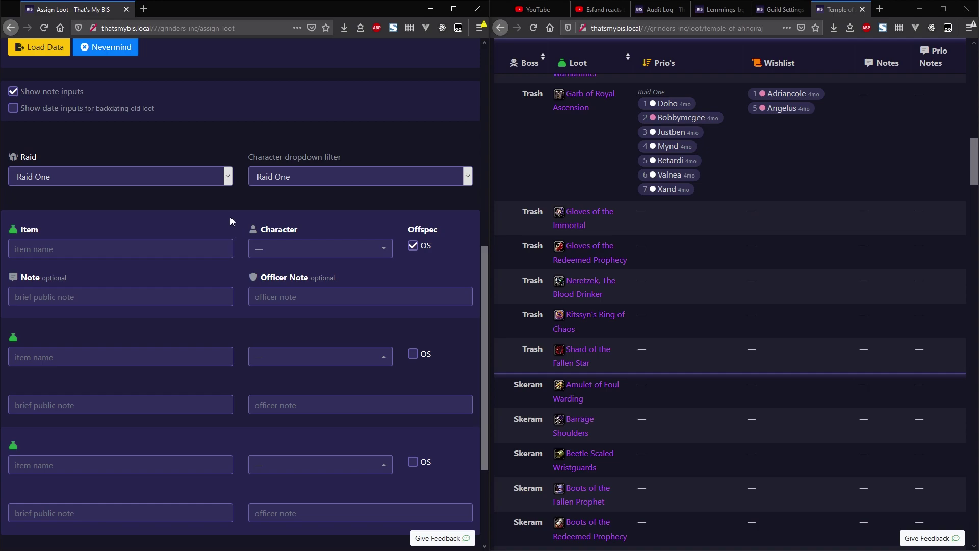
pyautogui.scroll(-2, 230, 220)
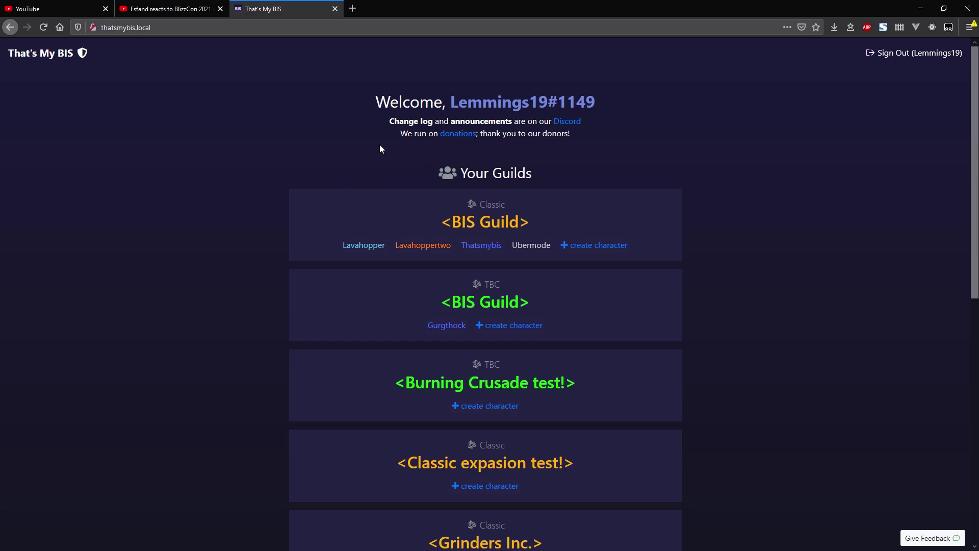
# Sign out of the site and highlight the landing page's tagline about World of Warcraft loot council guilds.
pyautogui.click(886, 55)
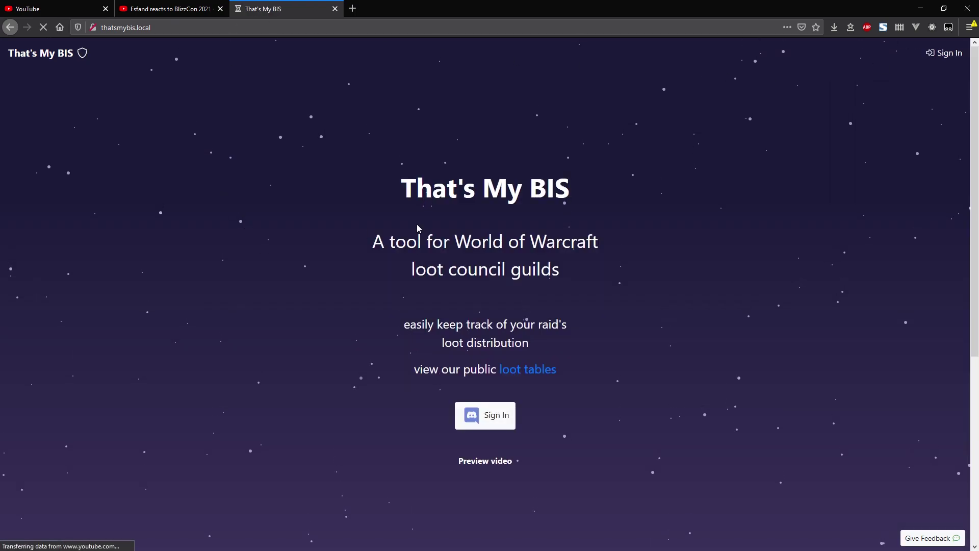
pyautogui.tripleClick(577, 197)
pyautogui.click(604, 213)
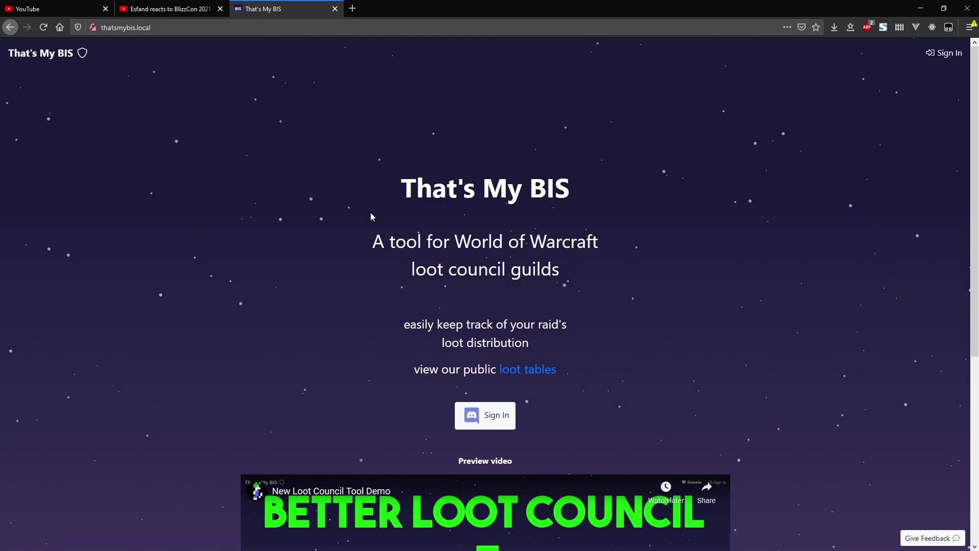
pyautogui.moveTo(378, 247); pyautogui.dragTo(621, 243)
pyautogui.click(628, 247)
pyautogui.moveTo(369, 240); pyautogui.dragTo(596, 275)
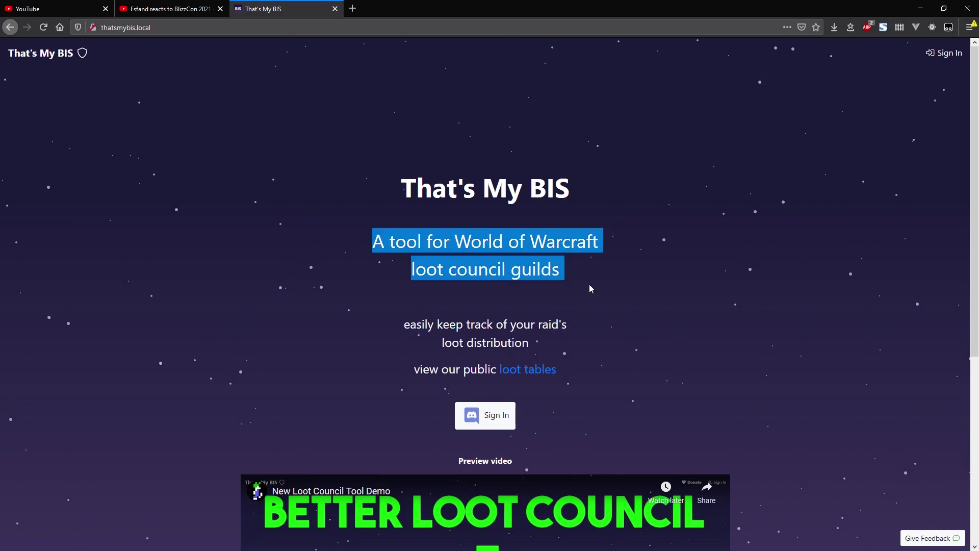
pyautogui.click(559, 263)
pyautogui.moveTo(463, 249); pyautogui.dragTo(601, 245)
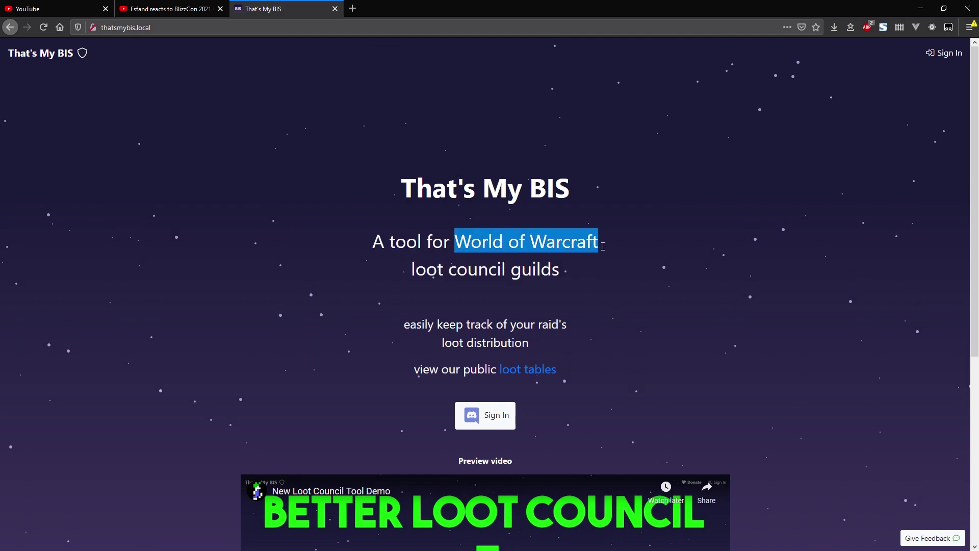
# Open the public loot tables in a new tab and examine the CSV, raid and MySQL item database sections.
pyautogui.middleClick(517, 373)
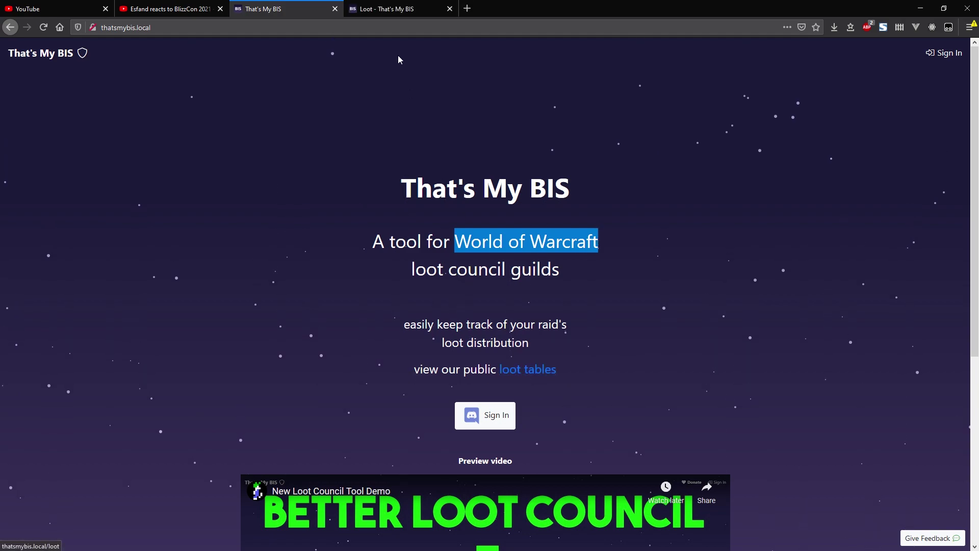
pyautogui.click(387, 11)
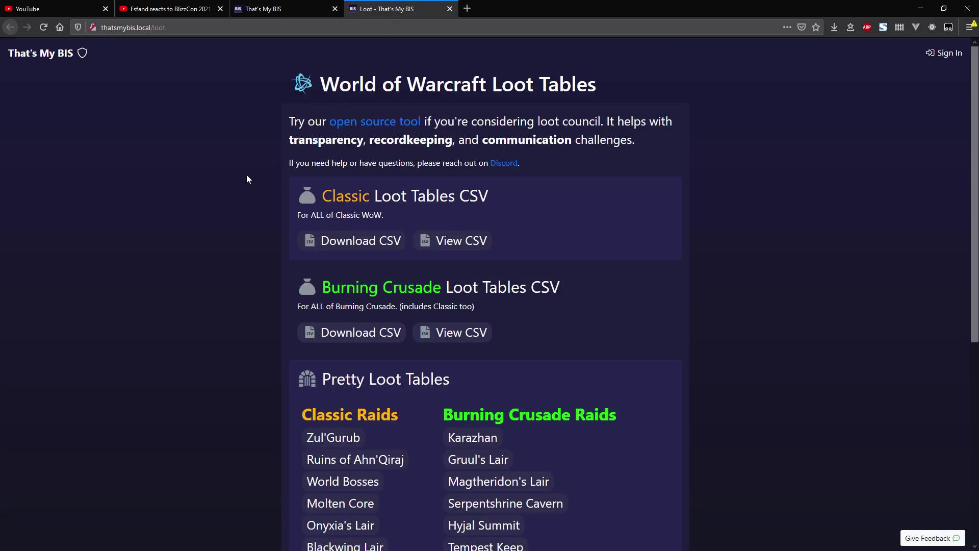
pyautogui.scroll(-2, 269, 240)
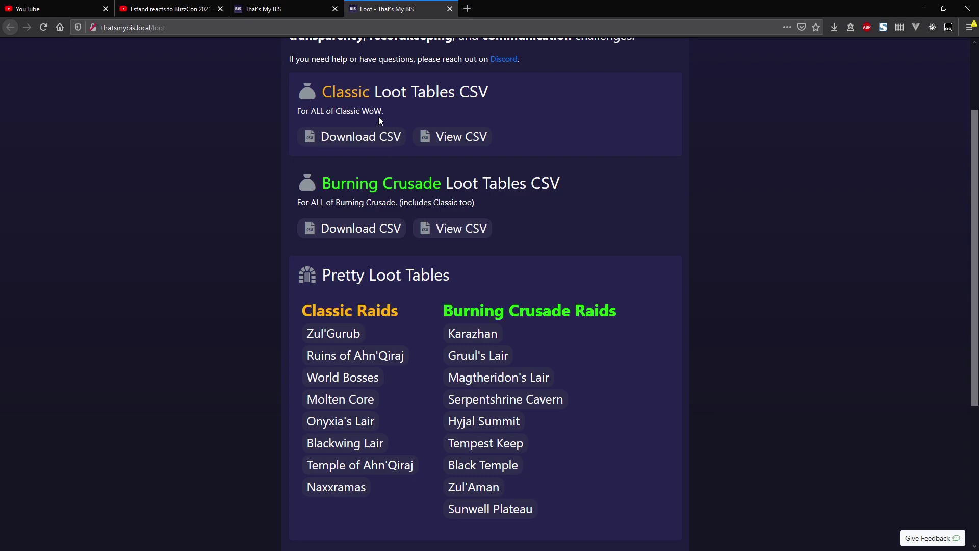
pyautogui.click(357, 141)
pyautogui.scroll(-4, 367, 144)
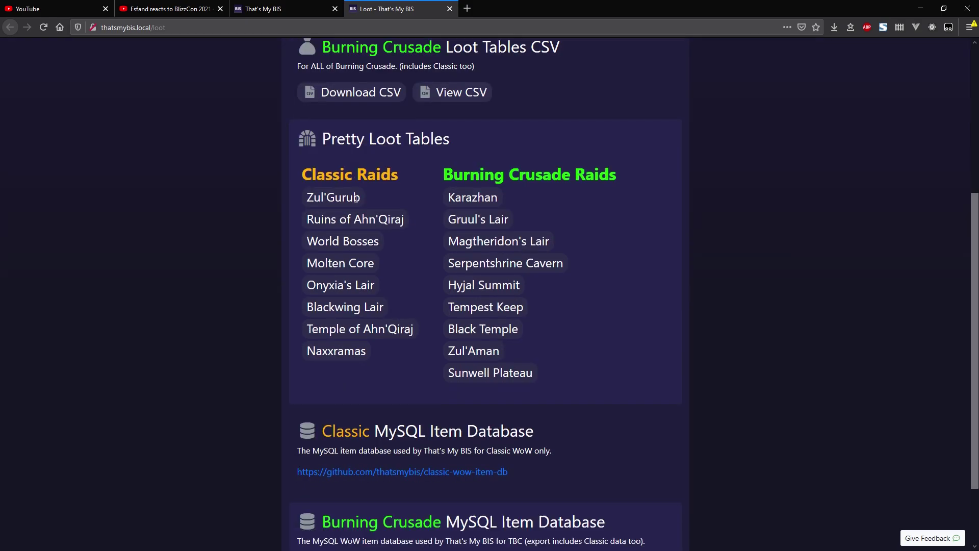
pyautogui.doubleClick(397, 348)
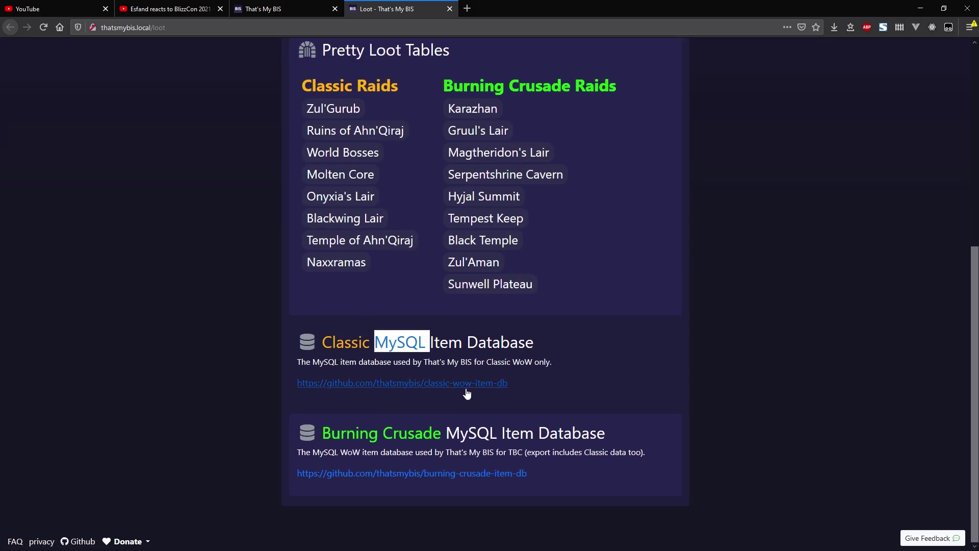
pyautogui.scroll(4, 525, 392)
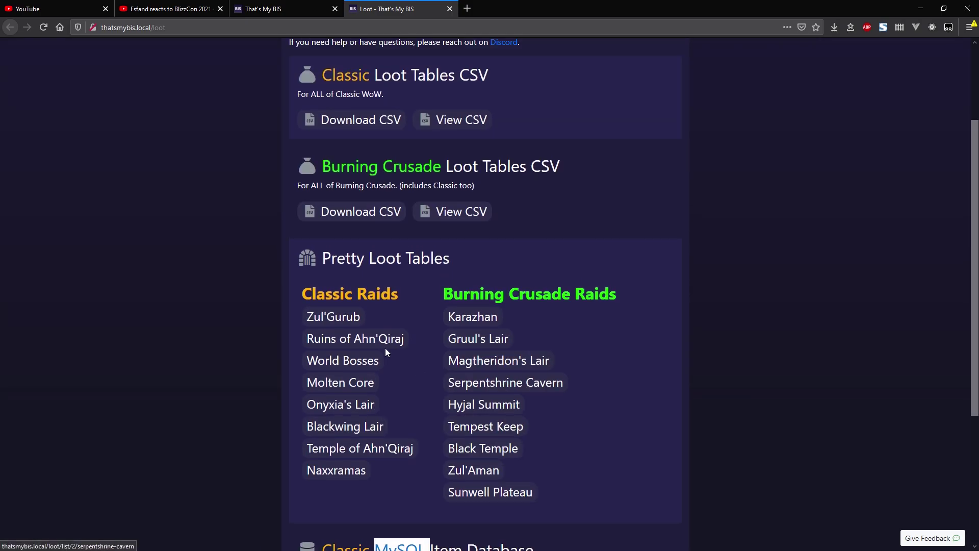
# Open the Black Temple loot table and look through its items for every boss, including an item's tooltip.
pyautogui.click(471, 449)
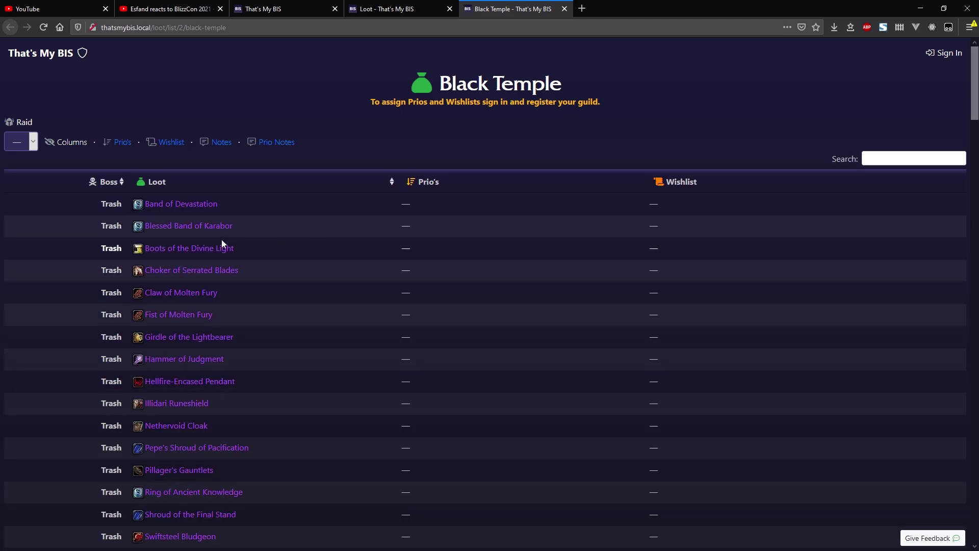
pyautogui.moveTo(148, 227)
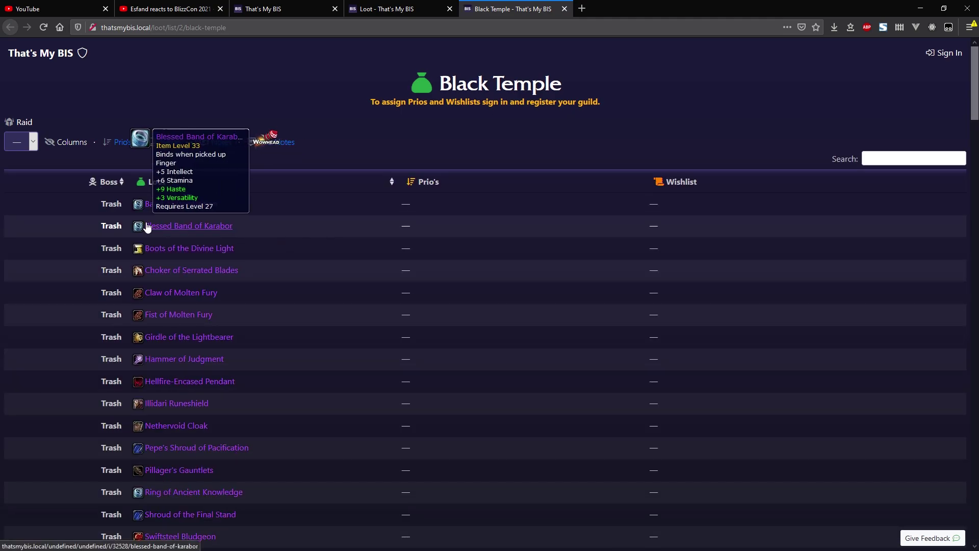
pyautogui.scroll(-8, 333, 279)
pyautogui.scroll(-20, 333, 283)
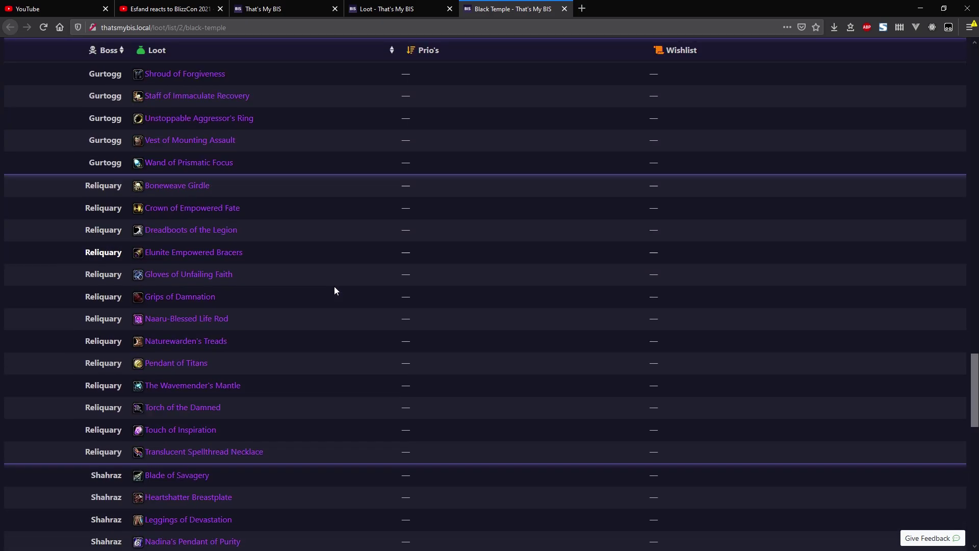
pyautogui.scroll(-15, 335, 290)
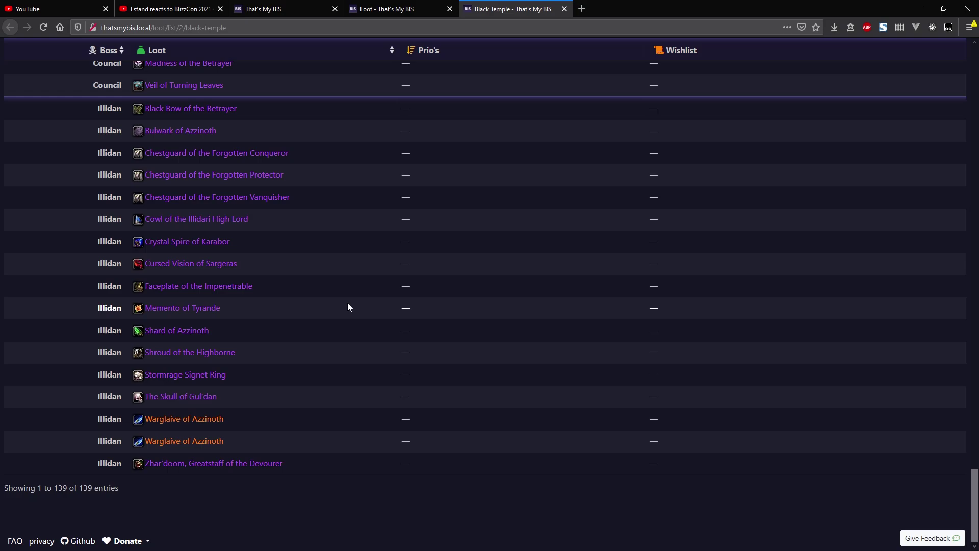
pyautogui.scroll(20, 351, 304)
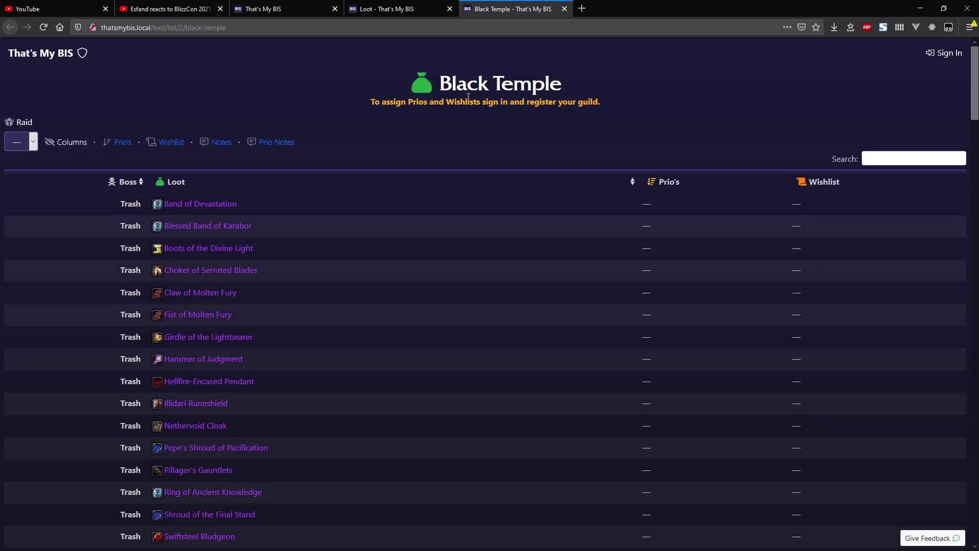
pyautogui.moveTo(445, 83); pyautogui.dragTo(601, 84)
pyautogui.click(603, 83)
# Close the Black Temple and public loot table pages and clear the text selection on the landing page.
pyautogui.middleClick(520, 10)
pyautogui.middleClick(401, 9)
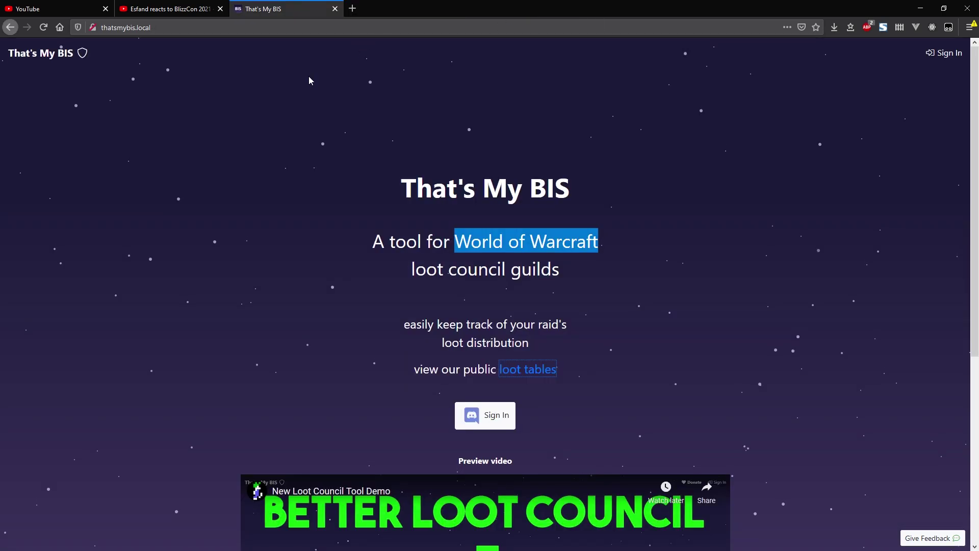
pyautogui.click(250, 211)
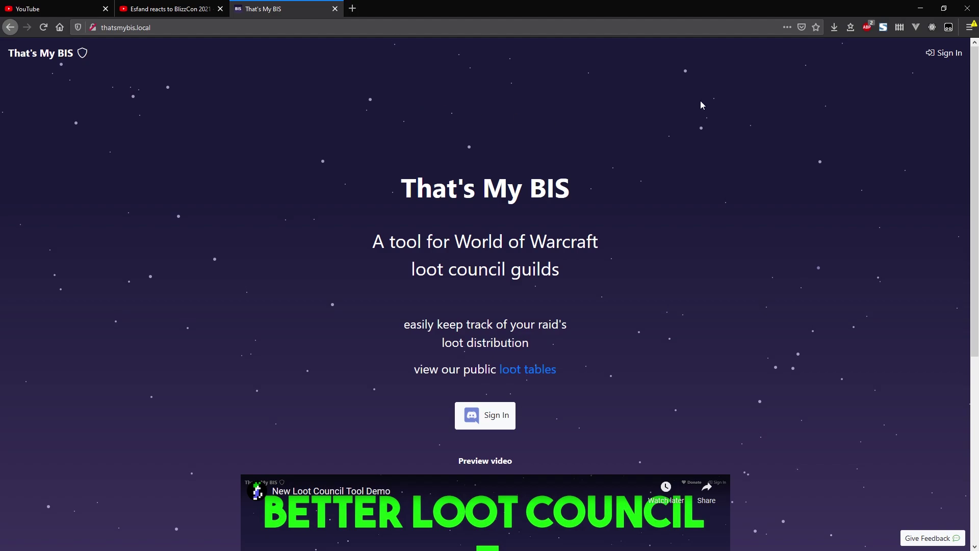
# Look over the landing page's preview video and sign-in options, and check the open BlizzCon 2021 reaction video on YouTube.
pyautogui.scroll(-5, 778, 321)
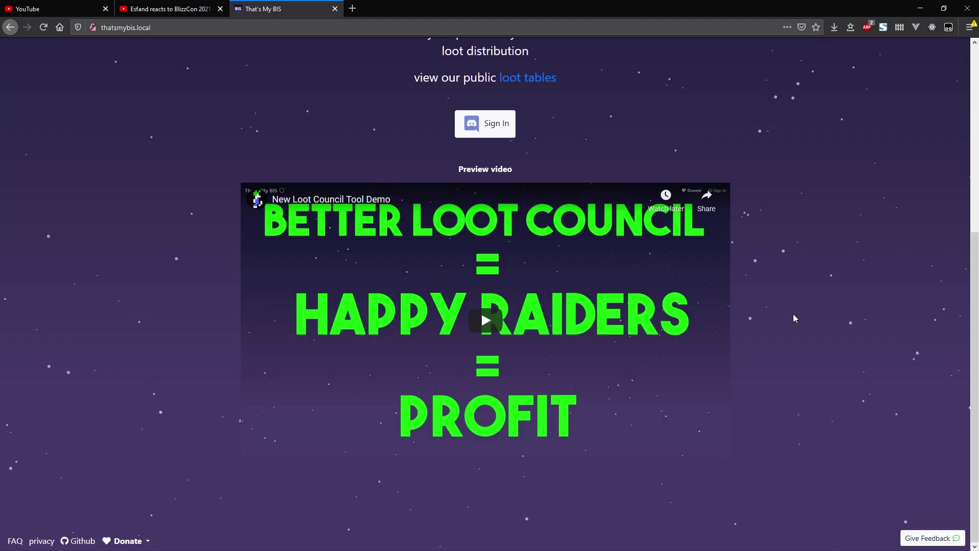
pyautogui.scroll(5, 794, 316)
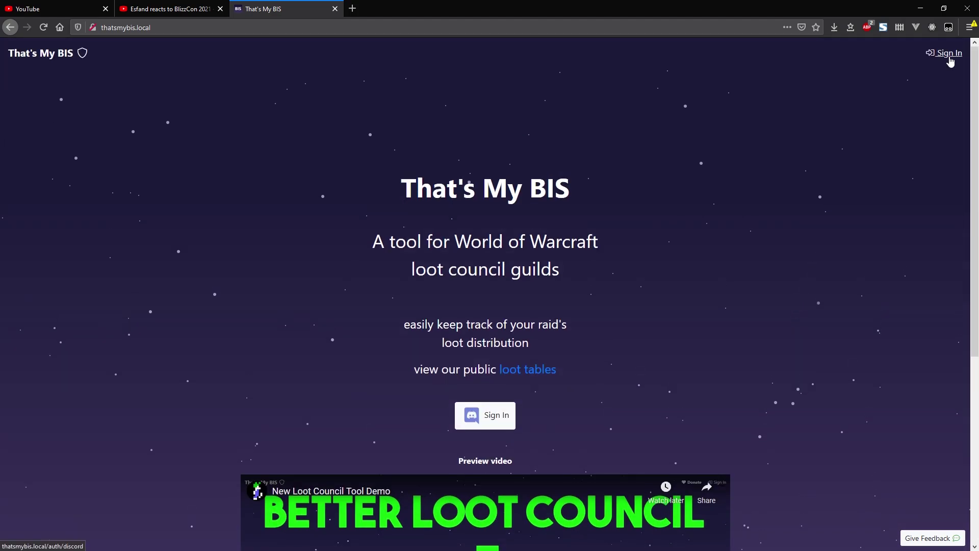
pyautogui.scroll(-5, 865, 269)
pyautogui.scroll(5, 866, 269)
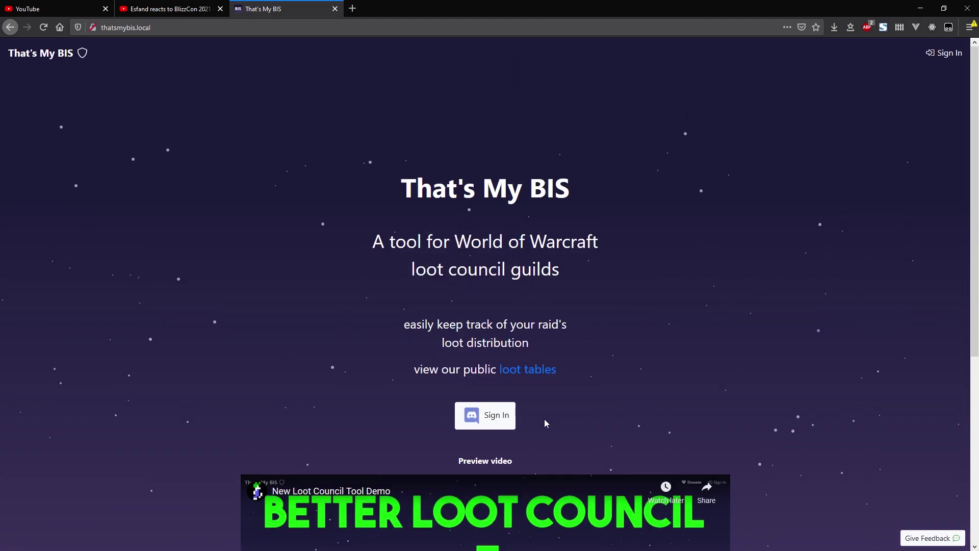
pyautogui.scroll(-5, 369, 320)
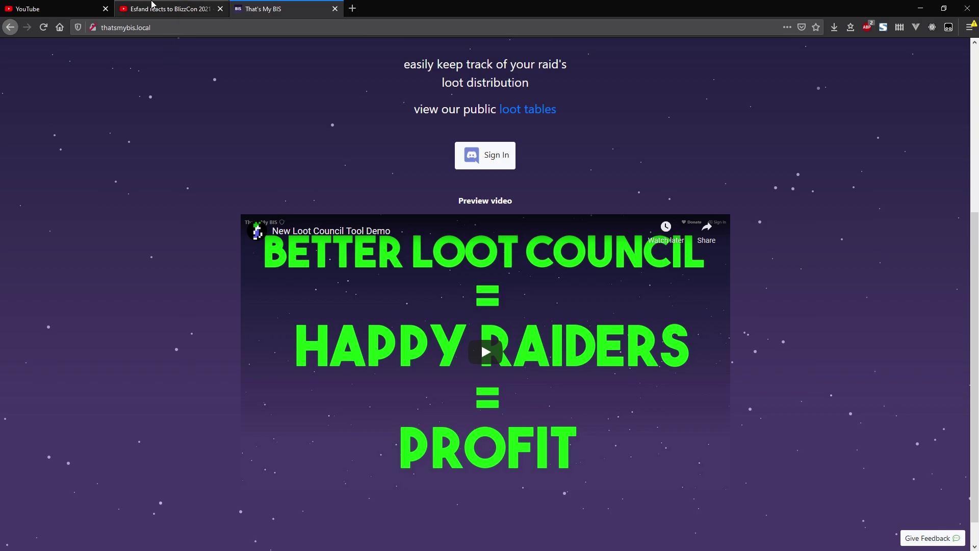
pyautogui.click(154, 7)
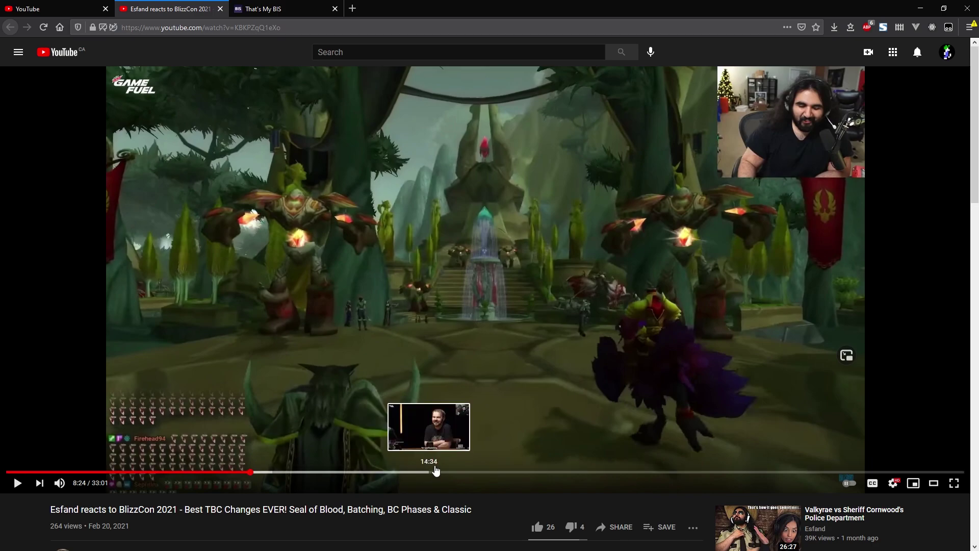
pyautogui.click(260, 8)
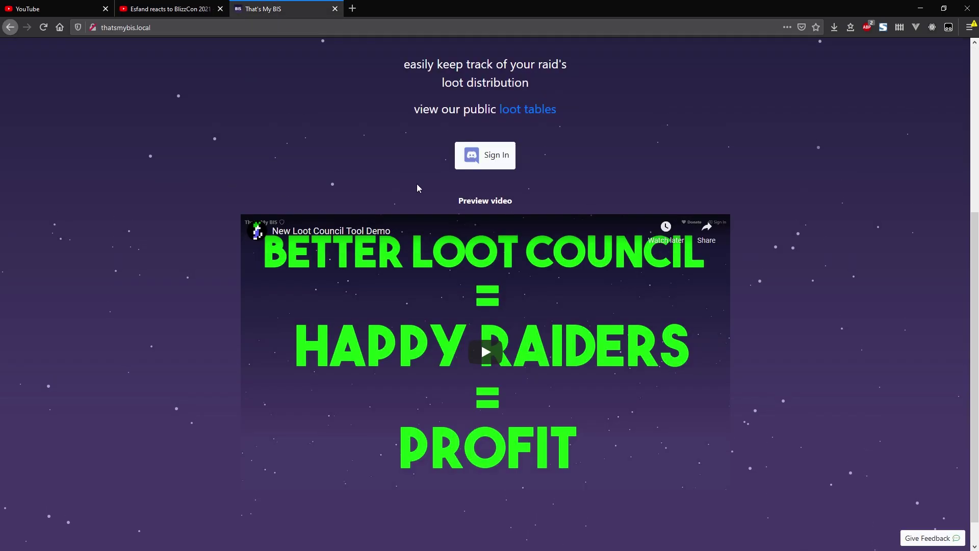
# Sign in to the site with Discord from the landing page.
pyautogui.scroll(5, 414, 185)
pyautogui.click(499, 425)
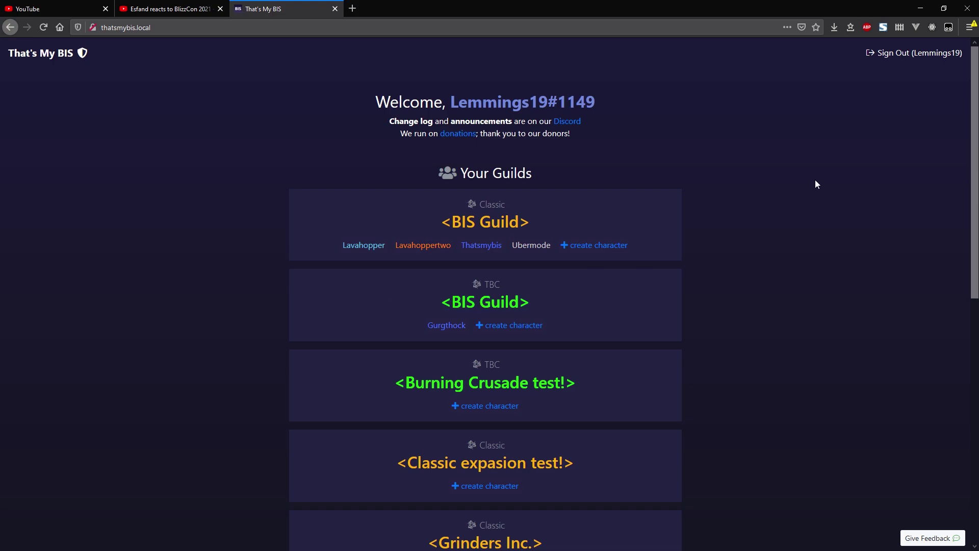
# Highlight the Discord username in the welcome heading and clear the selection.
pyautogui.moveTo(383, 107); pyautogui.dragTo(616, 107)
pyautogui.click(611, 115)
pyautogui.moveTo(455, 110); pyautogui.dragTo(596, 105)
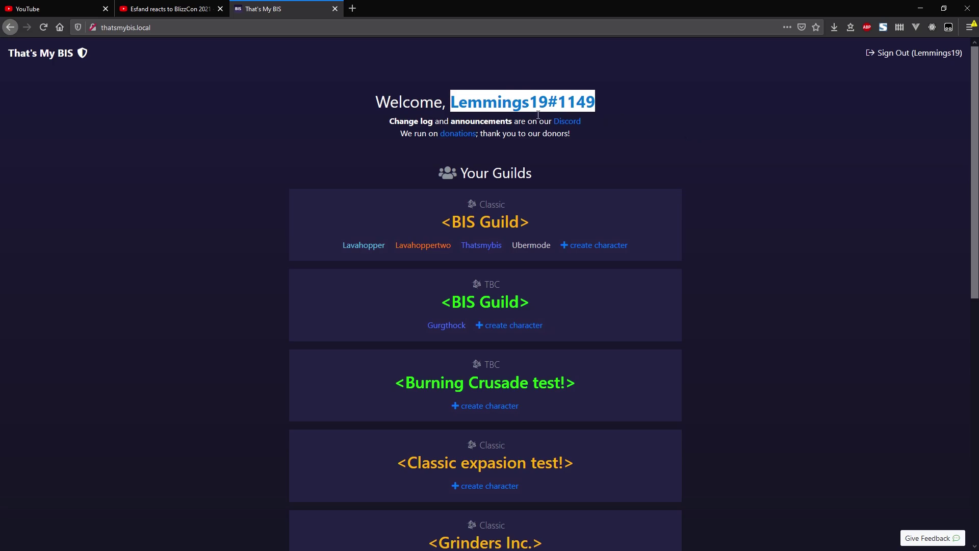
pyautogui.doubleClick(509, 110)
pyautogui.tripleClick(509, 110)
pyautogui.doubleClick(509, 110)
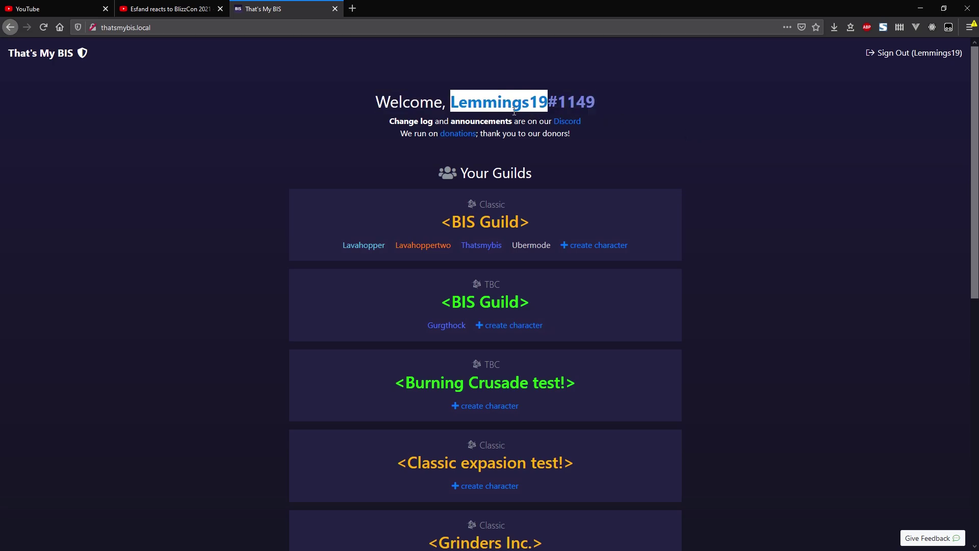
pyautogui.click(674, 136)
# Open the site's GitHub repository from the page footer in a new tab and switch to it.
pyautogui.scroll(-10, 674, 209)
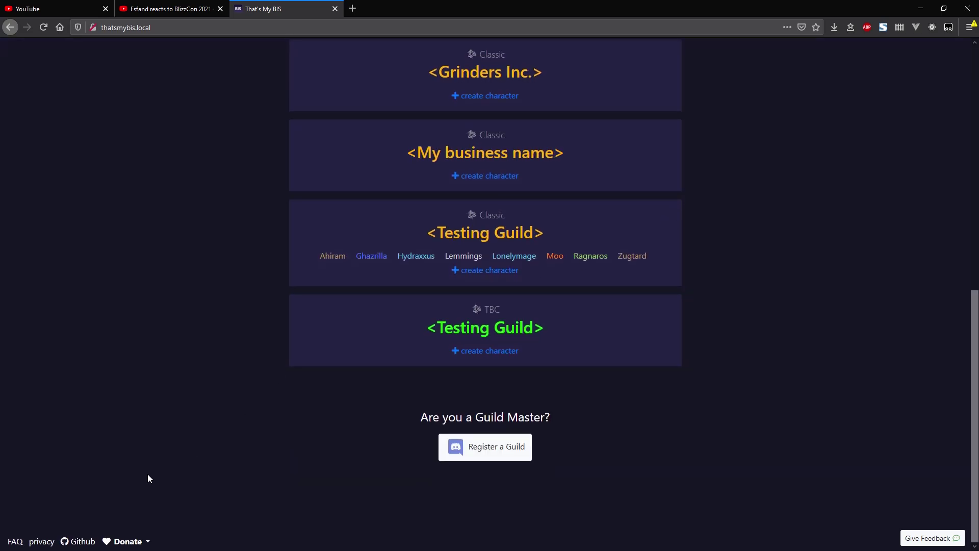
pyautogui.middleClick(83, 542)
pyautogui.scroll(10, 241, 316)
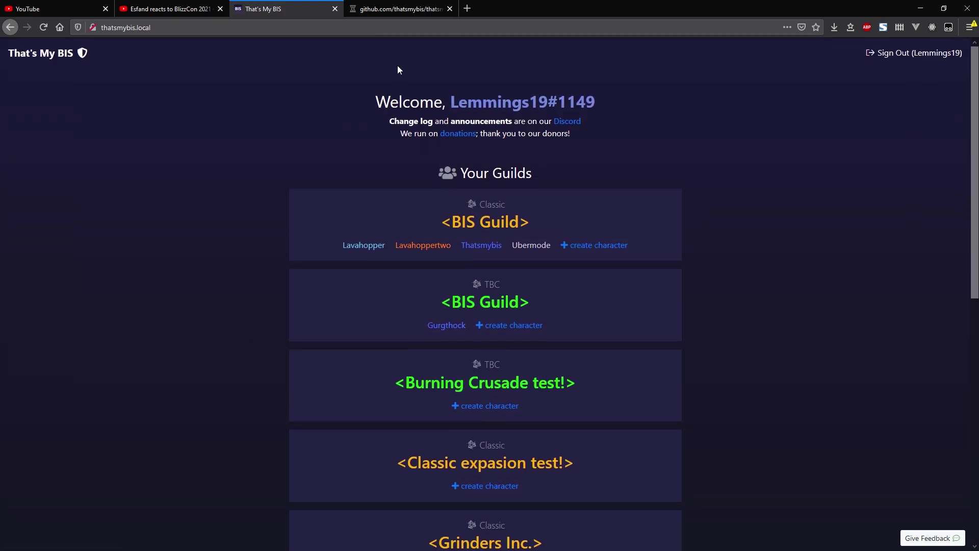
pyautogui.click(406, 6)
# Return to the guild overview, open the FAQ from the footer in a new tab and switch to it.
pyautogui.hotkey('ctrl', 'pageup')
pyautogui.scroll(-10, 118, 337)
pyautogui.middleClick(15, 543)
pyautogui.scroll(10, 214, 339)
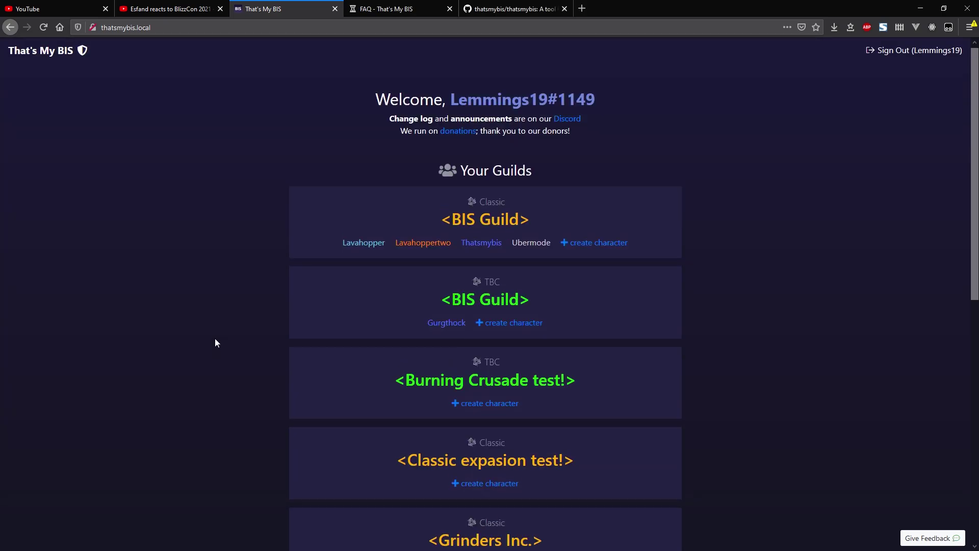
pyautogui.click(403, 10)
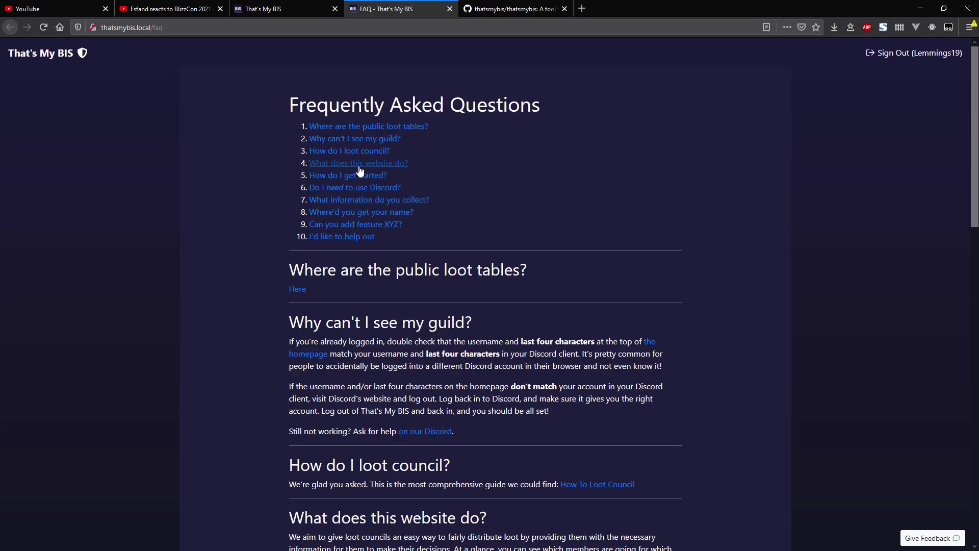
# From the FAQ's section on collected information, open both linked LoginController source pages, view the user creation code and close the repository page.
pyautogui.click(380, 200)
pyautogui.middleClick(480, 85)
pyautogui.middleClick(523, 84)
pyautogui.click(515, 12)
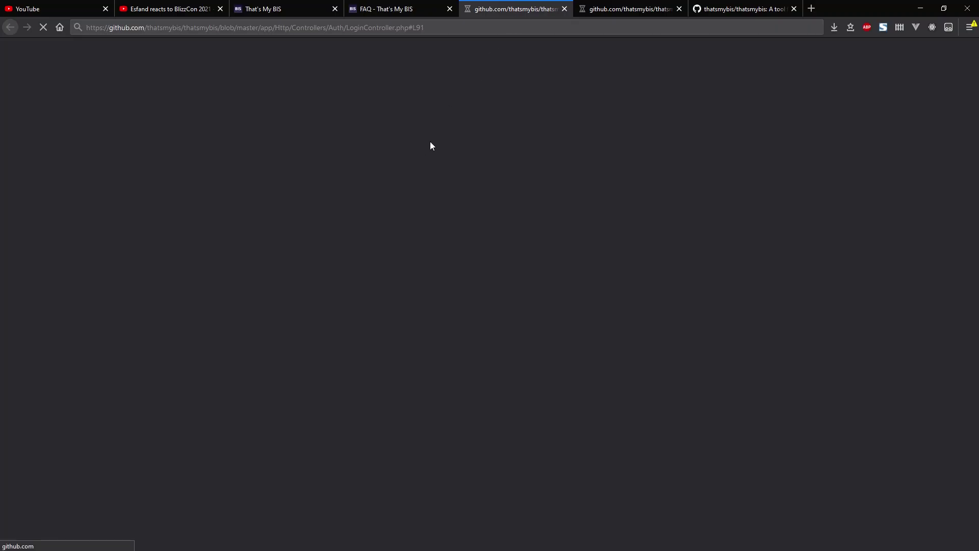
pyautogui.middleClick(712, 10)
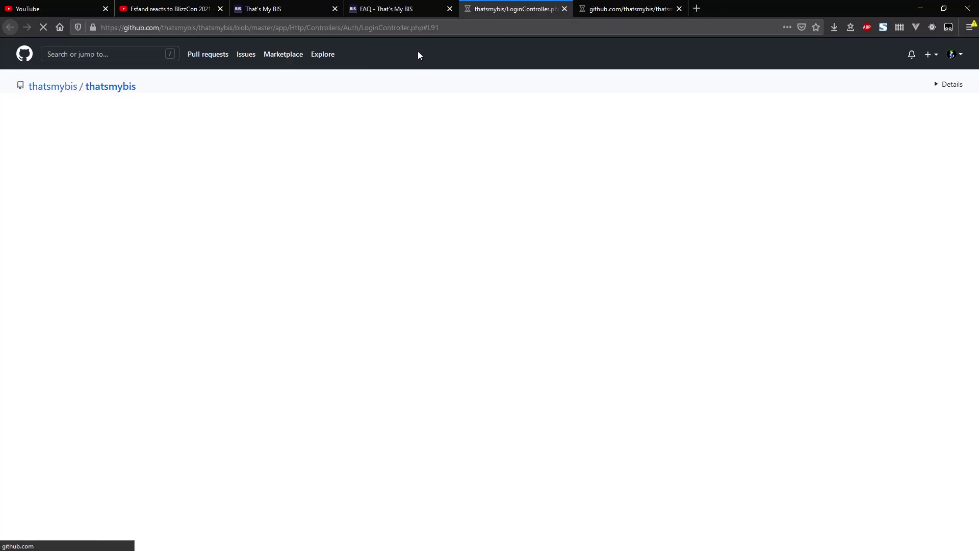
pyautogui.scroll(1, 279, 187)
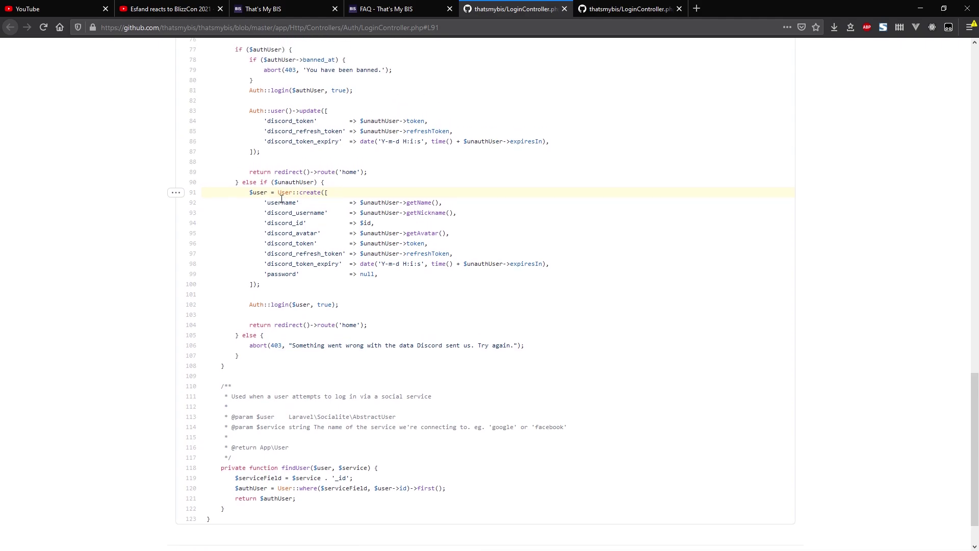
# In the LoginController source, highlight the User::create call, its username, Discord fields and null password, and close the page.
pyautogui.moveTo(249, 192); pyautogui.dragTo(322, 199)
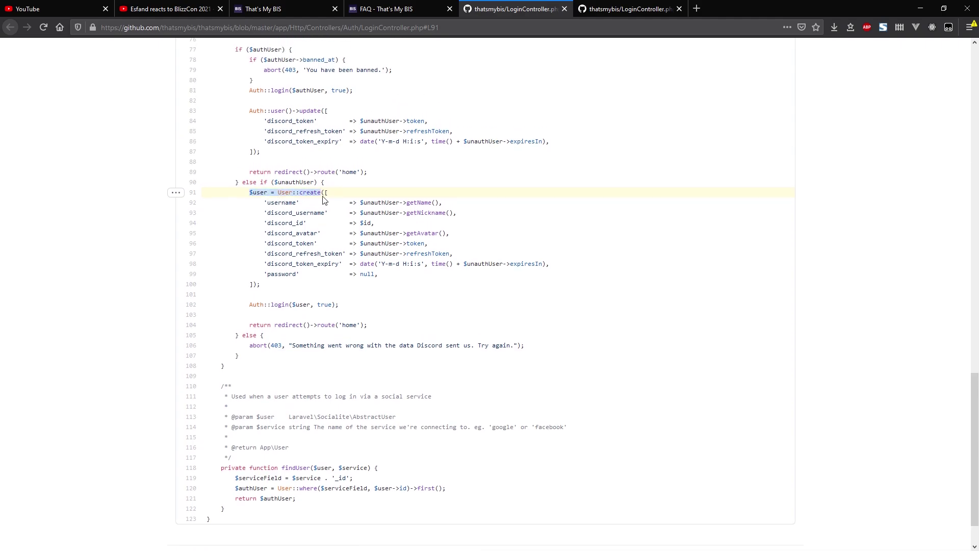
pyautogui.doubleClick(281, 206)
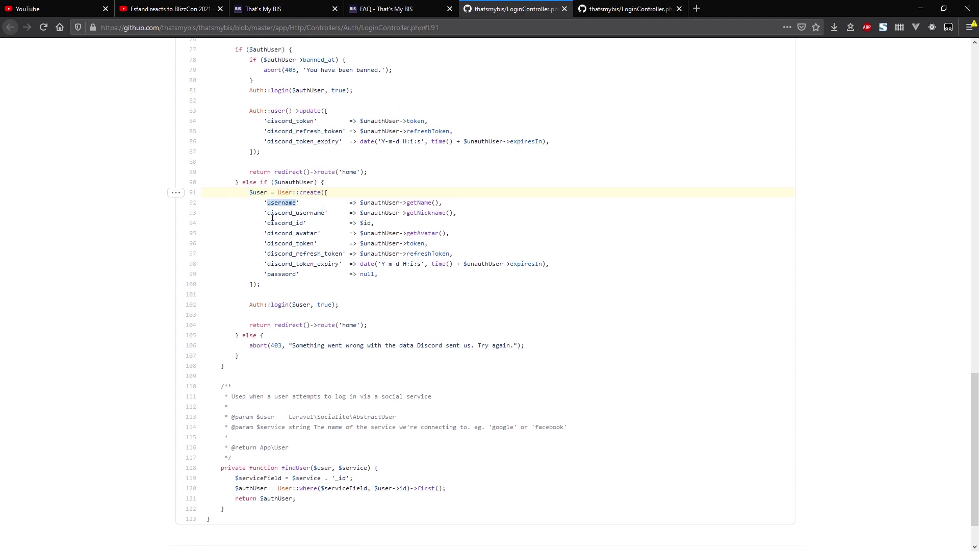
pyautogui.moveTo(265, 214); pyautogui.dragTo(343, 270)
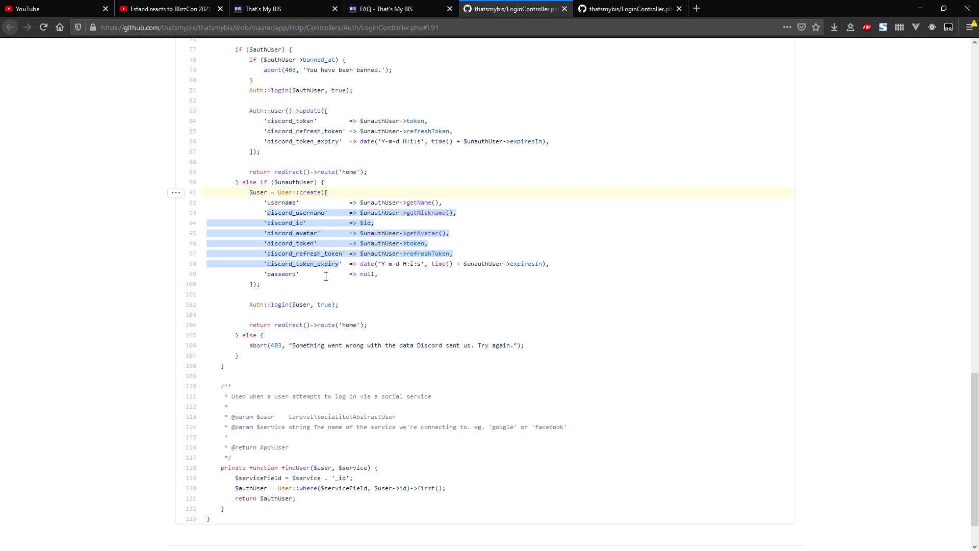
pyautogui.doubleClick(367, 274)
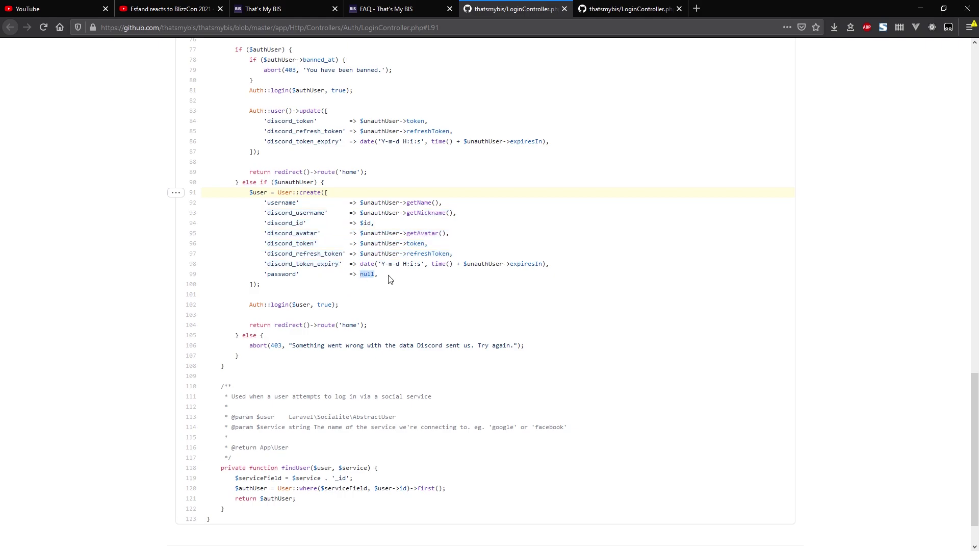
pyautogui.click(284, 280)
pyautogui.doubleClick(284, 275)
pyautogui.click(377, 283)
pyautogui.middleClick(522, 9)
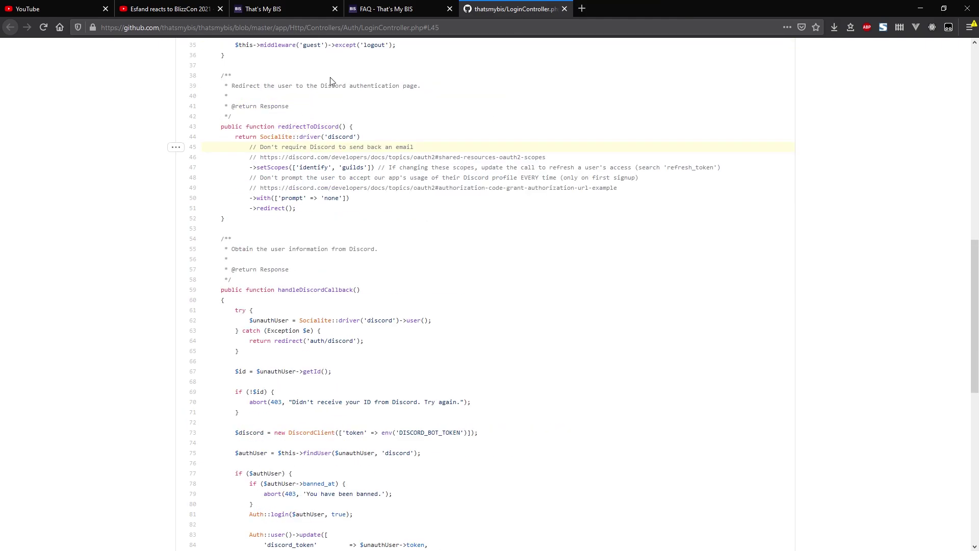
# In the other LoginController page, highlight the Discord authentication comment and the 'identify' and 'guilds' scopes, and close it and the FAQ.
pyautogui.moveTo(321, 86); pyautogui.dragTo(400, 96)
pyautogui.moveTo(300, 170); pyautogui.dragTo(332, 173)
pyautogui.doubleClick(357, 174)
pyautogui.doubleClick(314, 169)
pyautogui.doubleClick(353, 168)
pyautogui.press('Home')
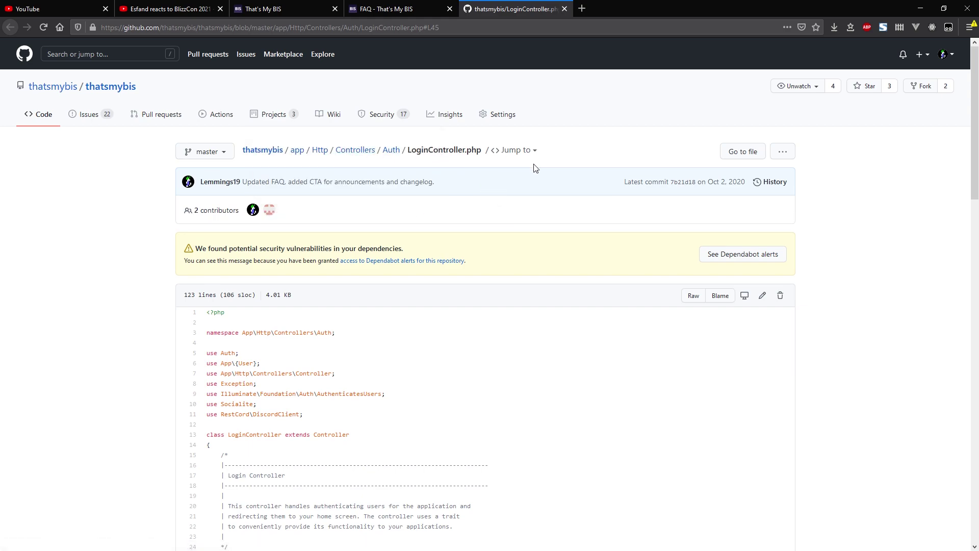
pyautogui.click(395, 9)
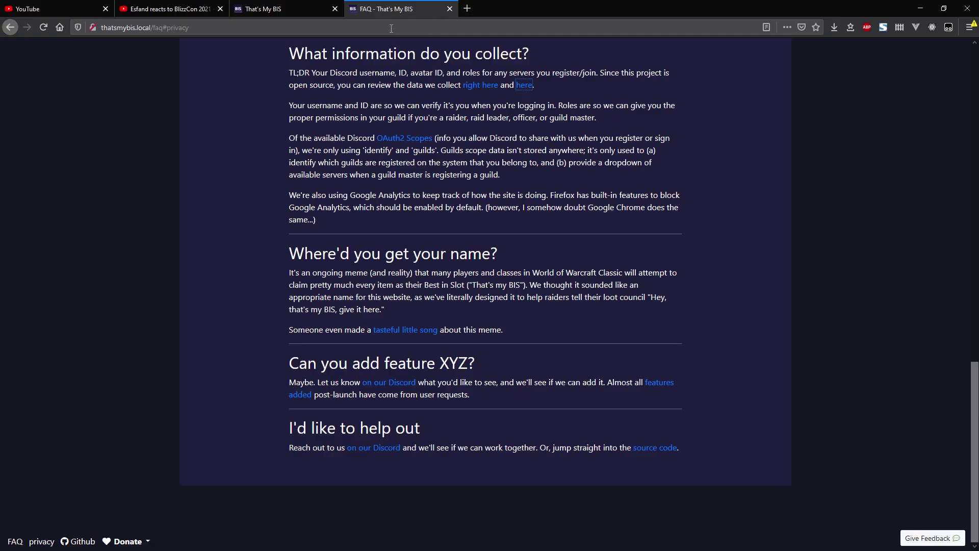
pyautogui.middleClick(389, 9)
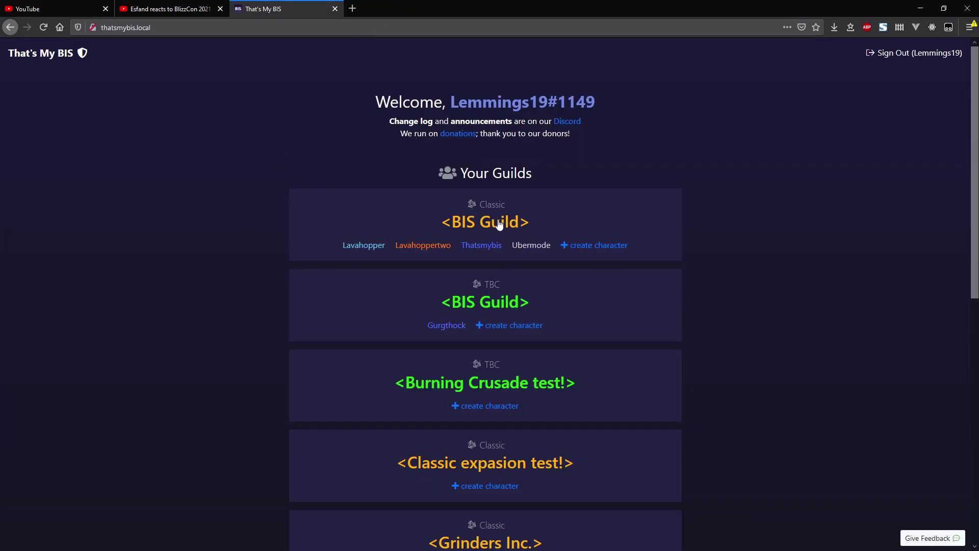
# Look through the list of guilds on the overview, highlight the Your Guilds heading and clear the selection.
pyautogui.scroll(-9, 325, 322)
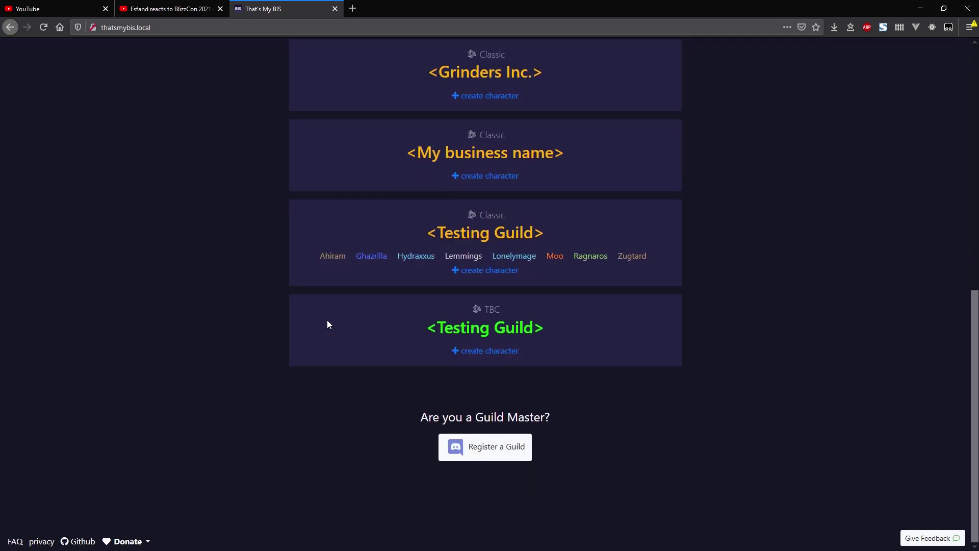
pyautogui.scroll(7, 327, 319)
pyautogui.scroll(3, 286, 276)
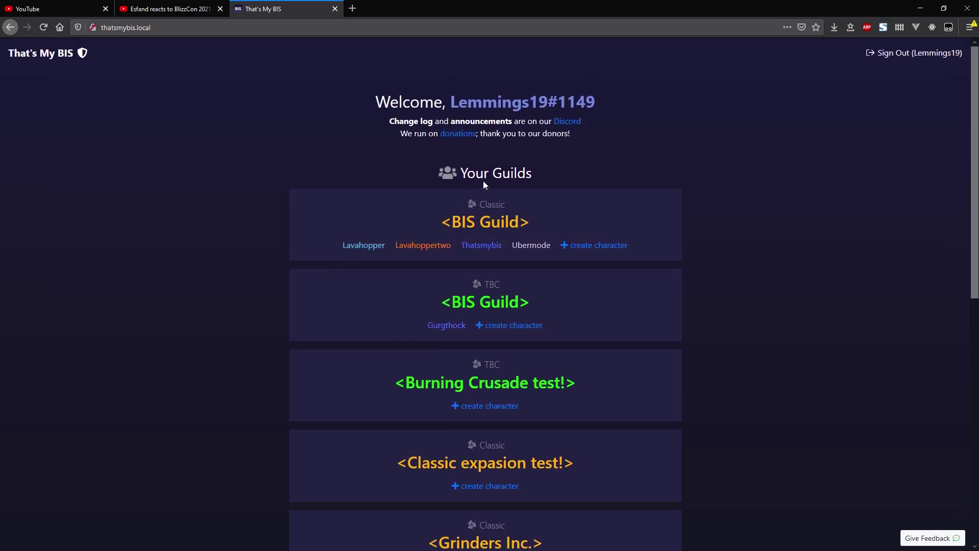
pyautogui.moveTo(467, 182); pyautogui.dragTo(549, 176)
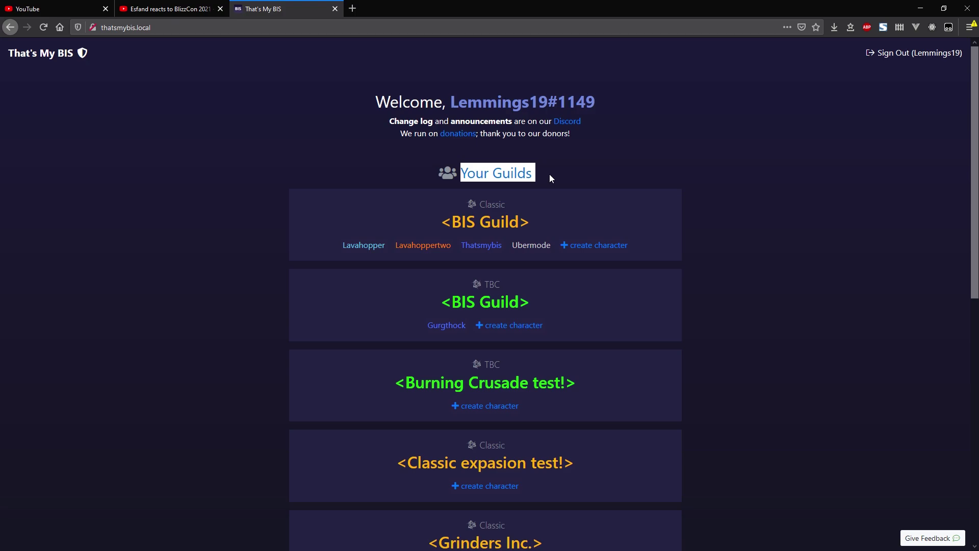
pyautogui.click(549, 176)
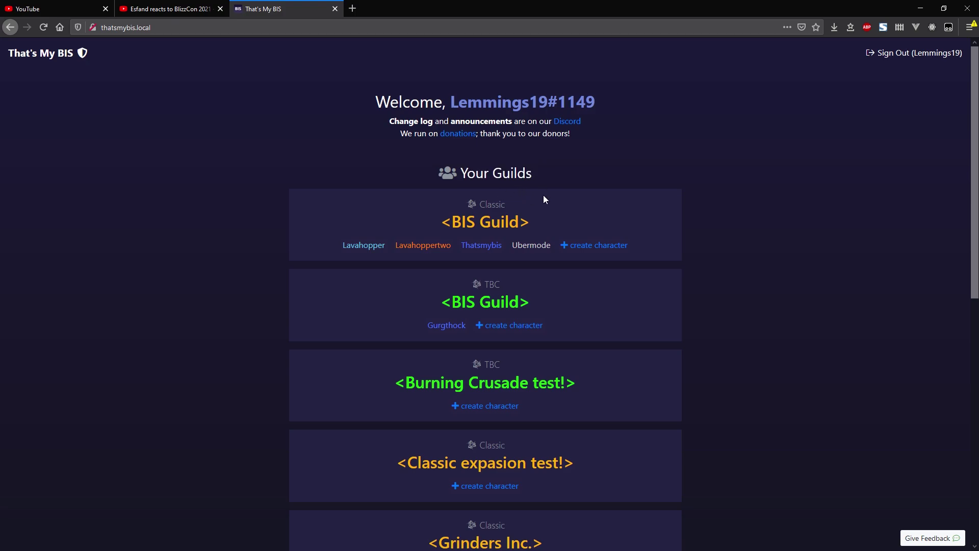
# Review the guild list down to the registration option, highlight the "Are you a Guild Master?" text and clear the selection.
pyautogui.scroll(-8, 389, 214)
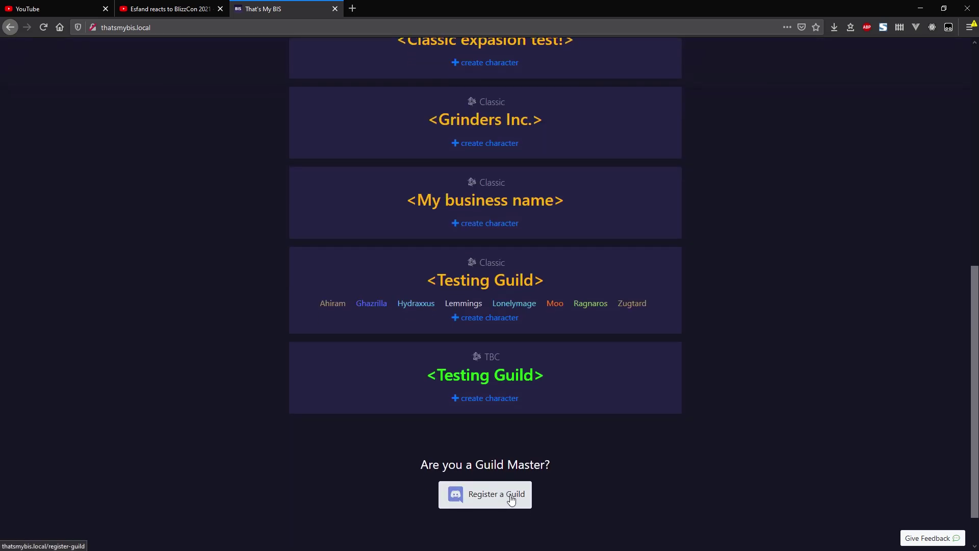
pyautogui.scroll(-1, 515, 479)
pyautogui.scroll(7, 525, 458)
pyautogui.scroll(2, 460, 203)
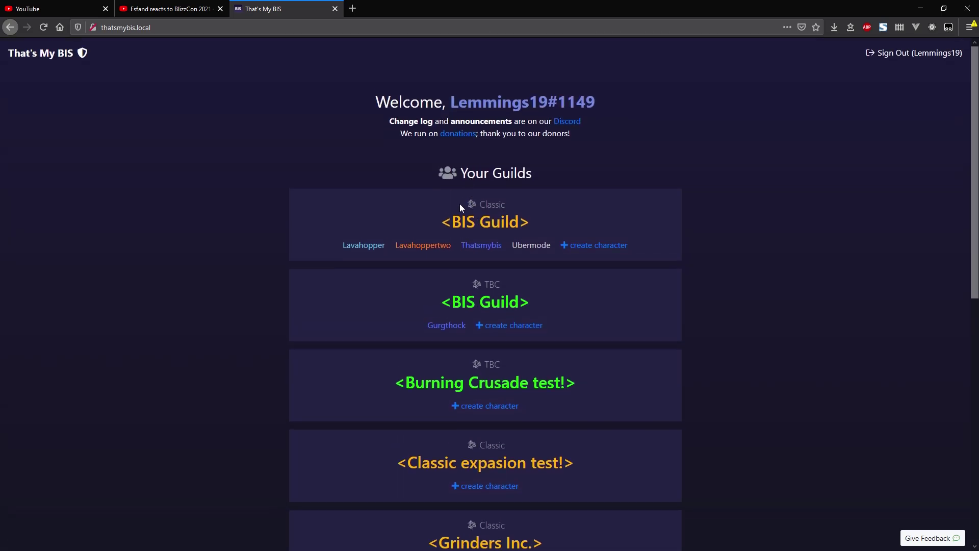
pyautogui.scroll(-8, 430, 234)
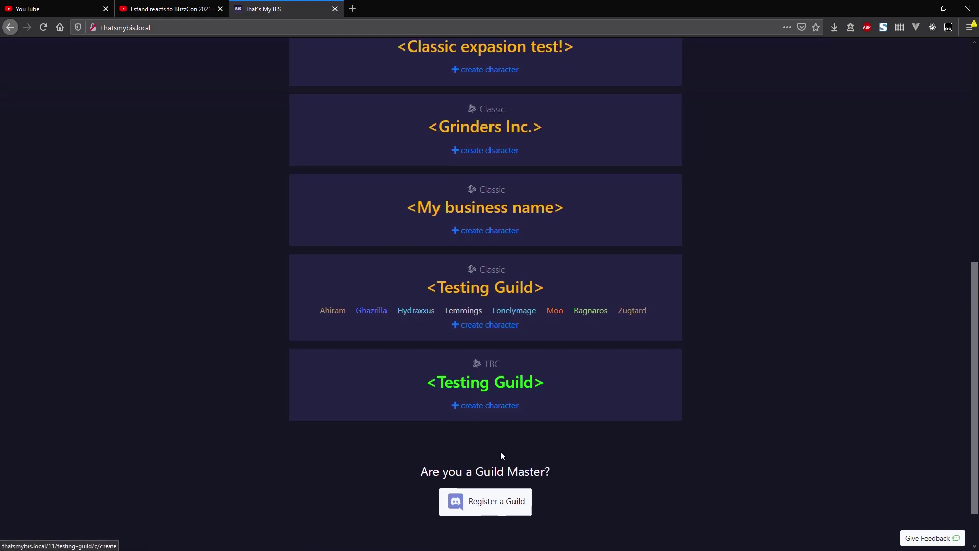
pyautogui.scroll(-1, 486, 487)
pyautogui.moveTo(416, 415); pyautogui.dragTo(579, 429)
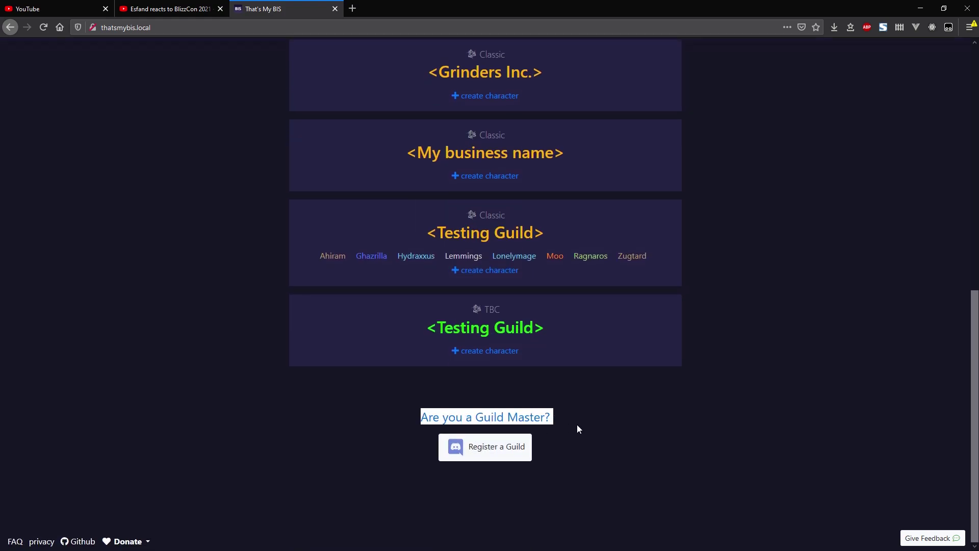
pyautogui.click(532, 388)
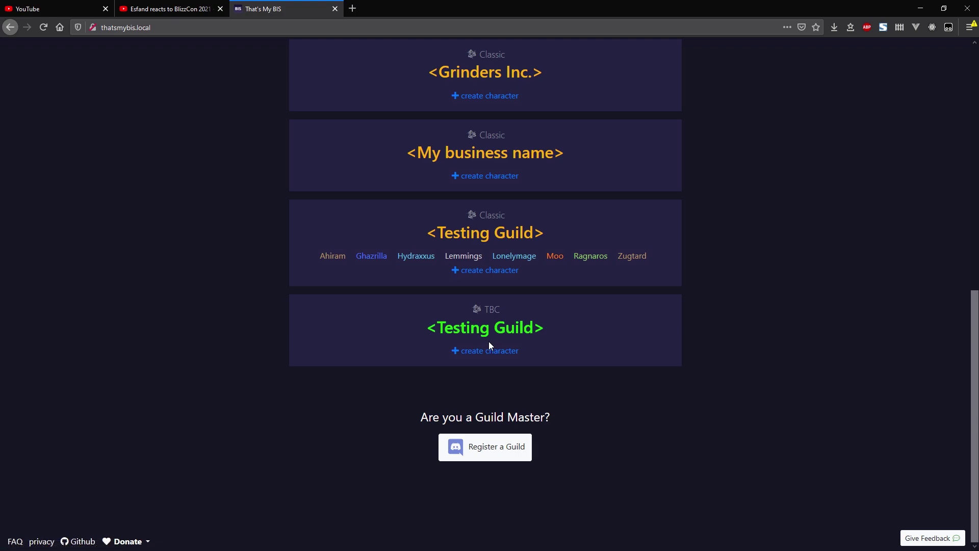
# Open the guild registration form, enter the guild name "My awesome guild" and choose the Intermission Games Discord server.
pyautogui.moveTo(419, 417); pyautogui.dragTo(558, 424)
pyautogui.click(491, 453)
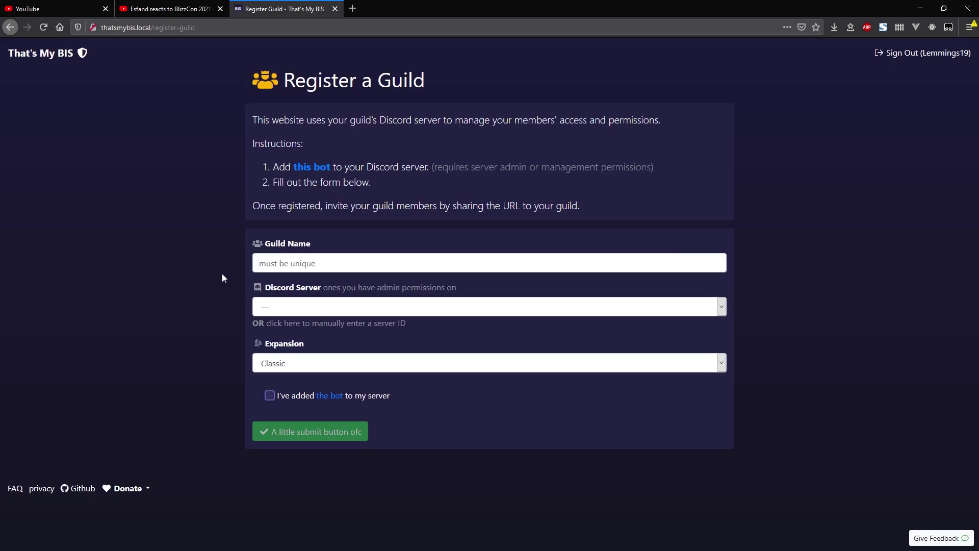
pyautogui.click(295, 271)
pyautogui.write('M')
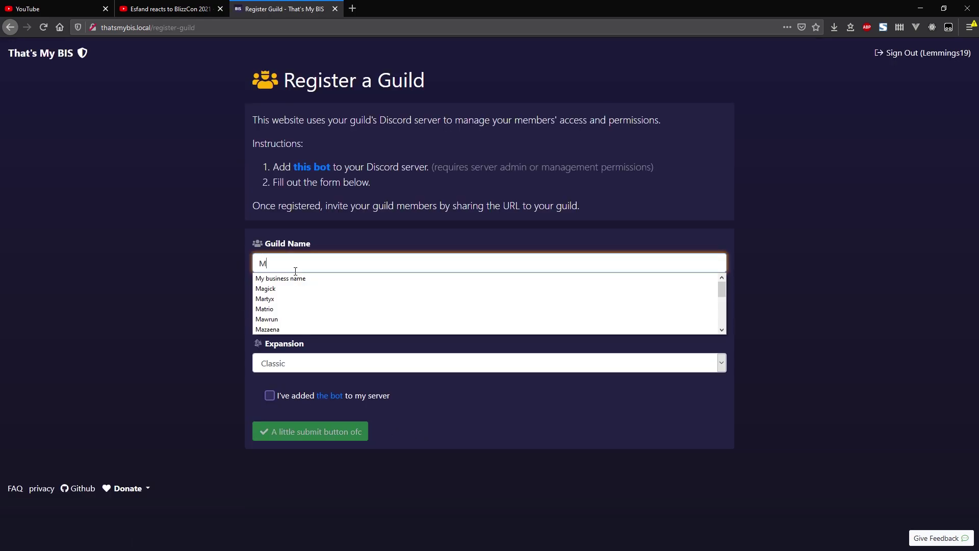
pyautogui.write('y awesome guild')
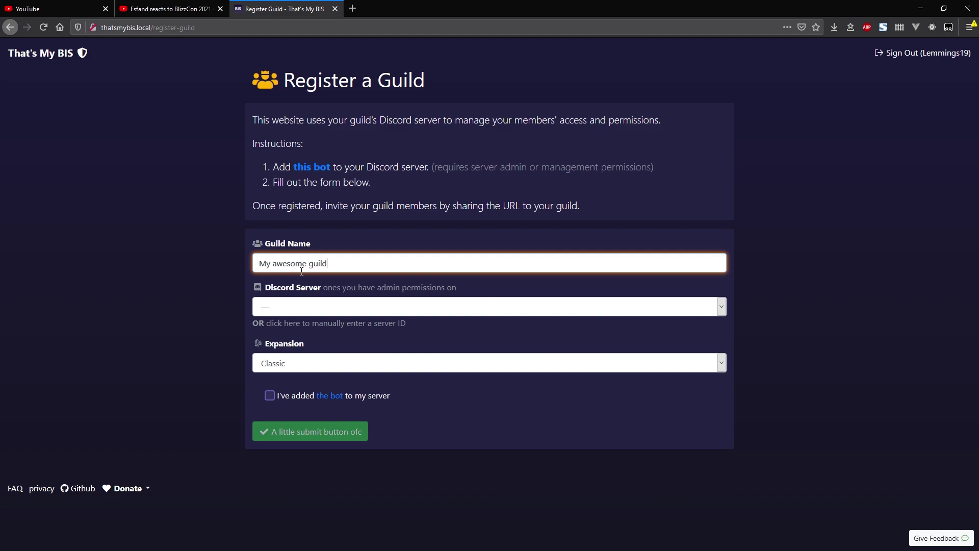
pyautogui.click(302, 307)
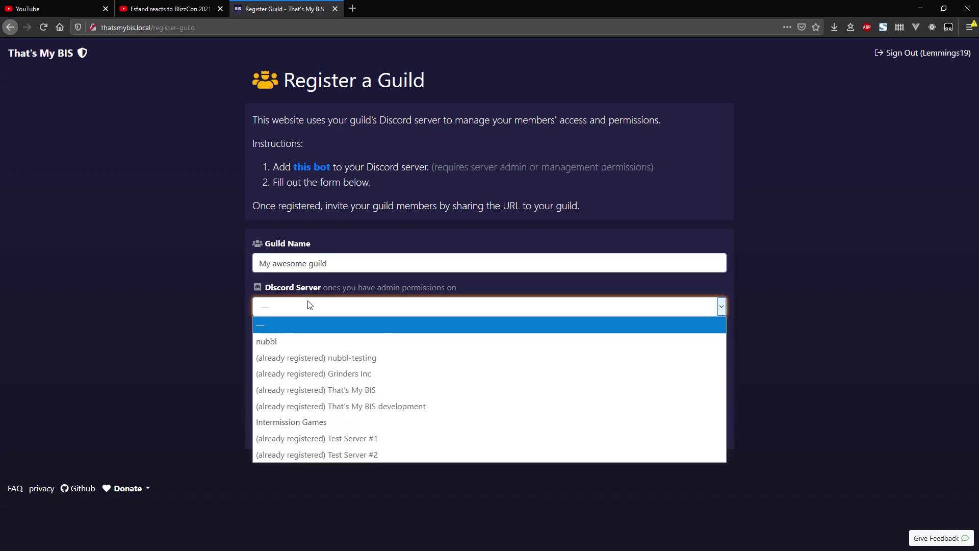
pyautogui.click(312, 423)
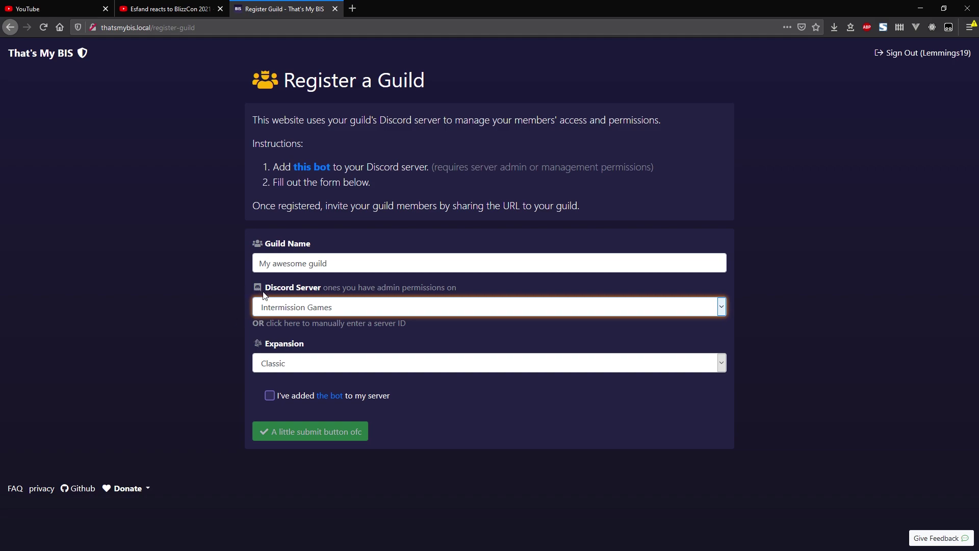
# Open the bot's Discord authorization page, select the Intermission Games server and close the page without authorizing.
pyautogui.click(320, 170)
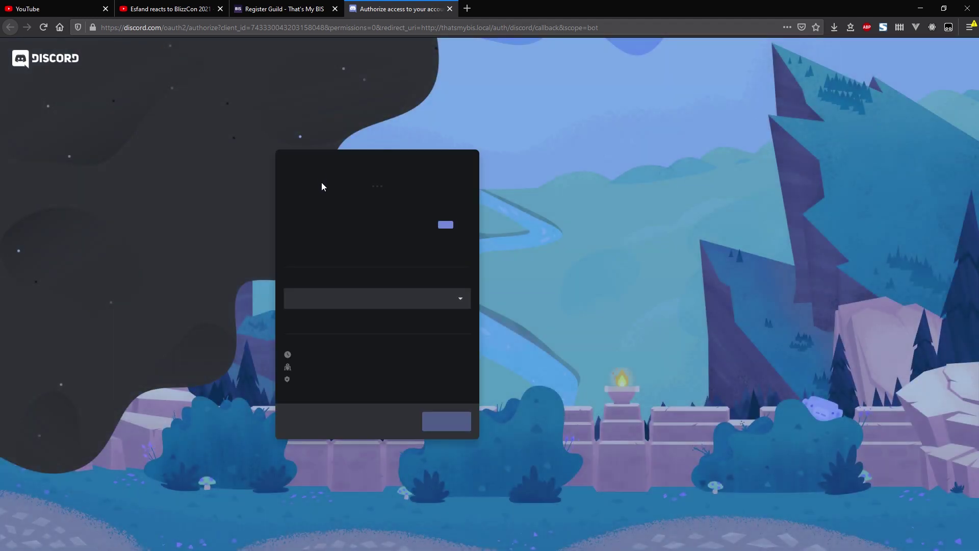
pyautogui.click(345, 305)
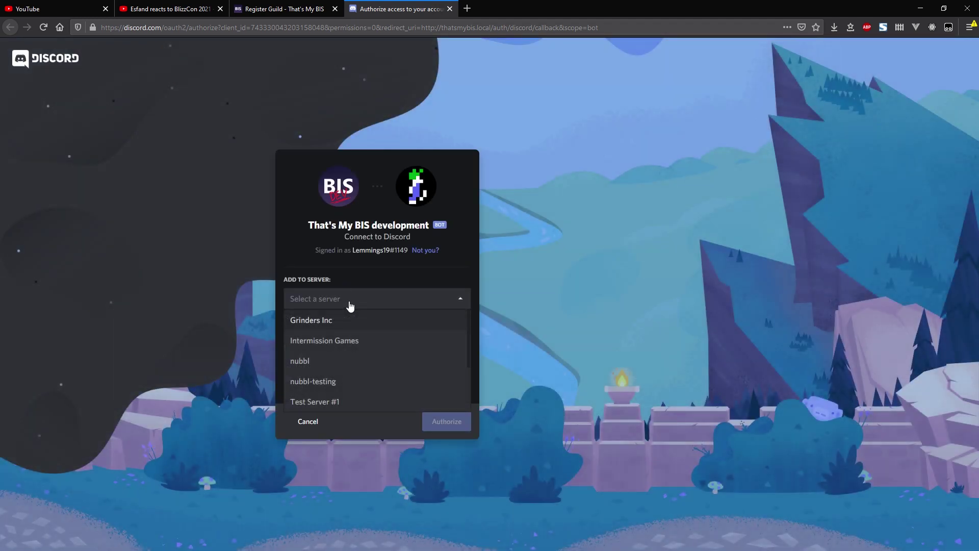
pyautogui.click(333, 341)
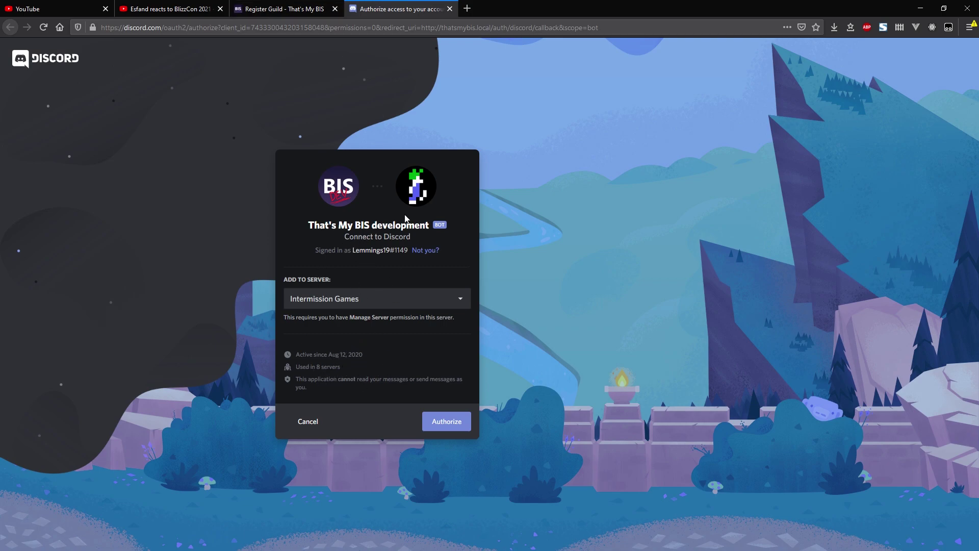
pyautogui.middleClick(403, 10)
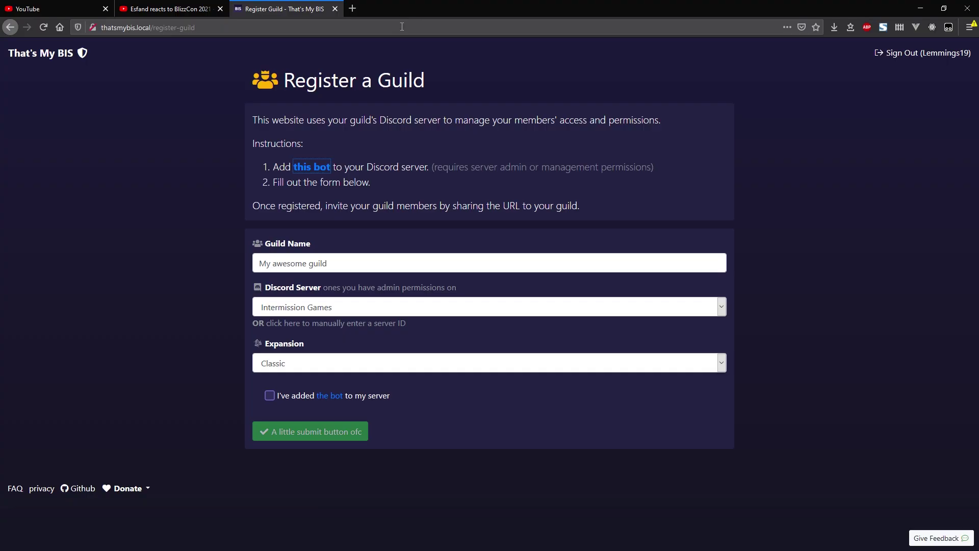
# Set the guild's expansion to The Burning Crusade and tick the confirmation that the bot was added to the server.
pyautogui.click(294, 363)
pyautogui.click(288, 397)
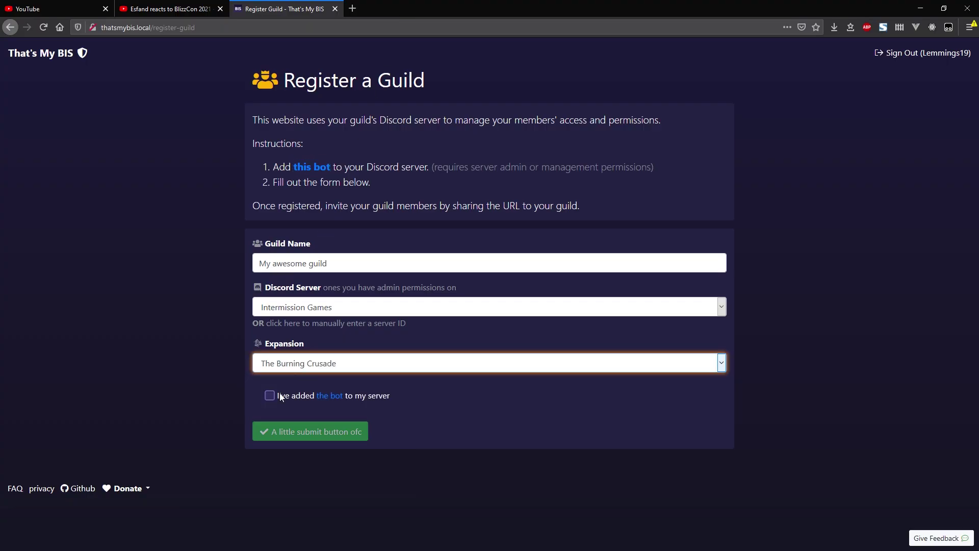
pyautogui.click(269, 396)
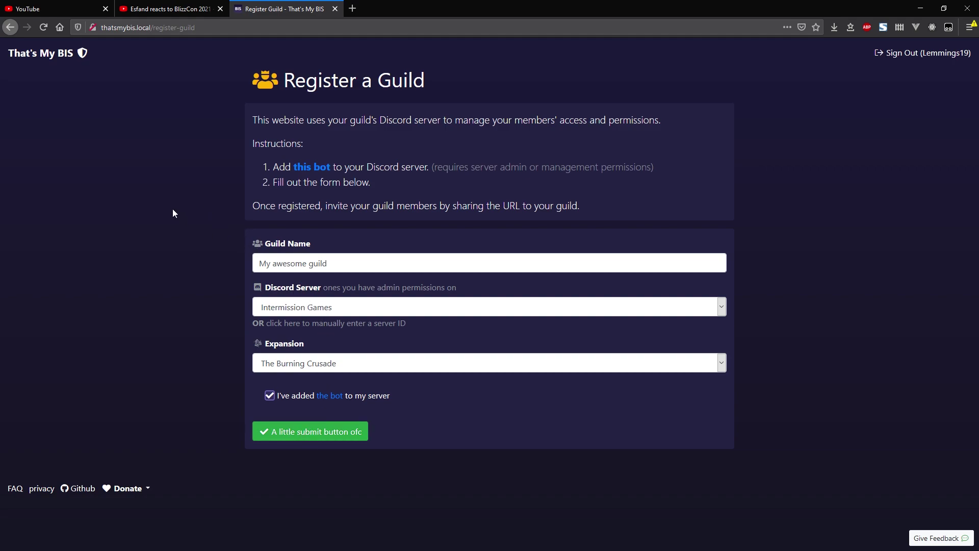
# Return to the guild overview without submitting the form and open the Classic BIS Guild, highlighting the profile's character list.
pyautogui.hotkey('alt', 'Left')
pyautogui.scroll(8, 309, 352)
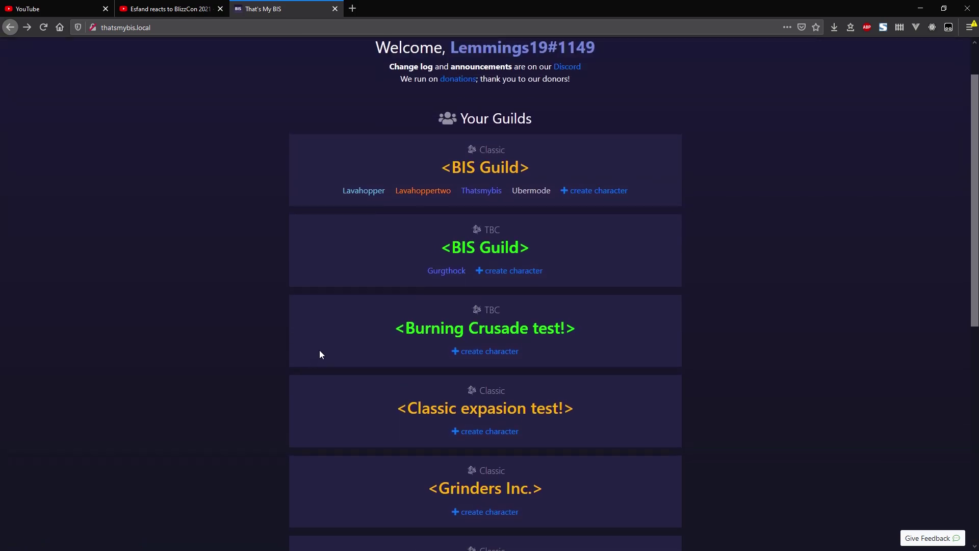
pyautogui.click(493, 171)
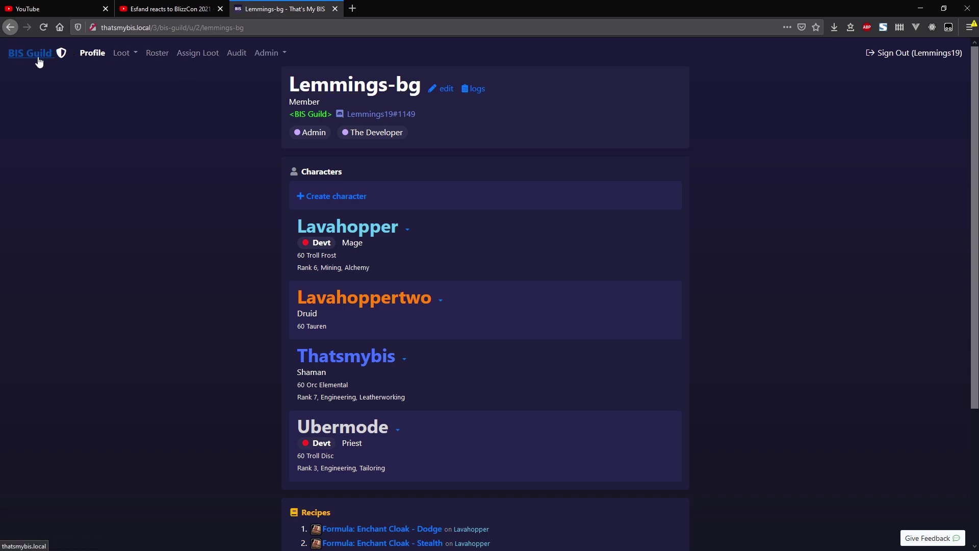
pyautogui.moveTo(284, 204); pyautogui.dragTo(485, 464)
pyautogui.click(485, 464)
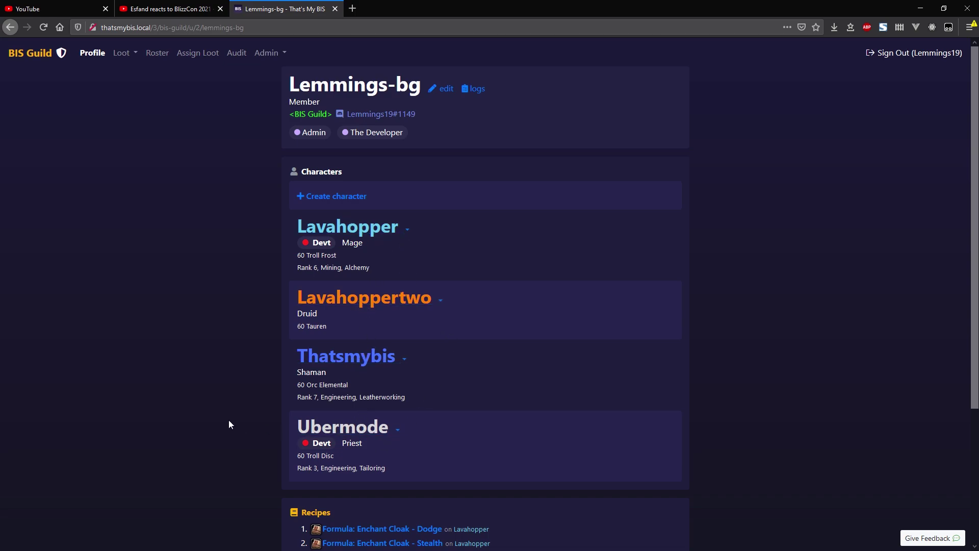
# Open the Formula: Enchant Cloak - Dodge recipe from the profile in a new tab and highlight its Have It heading.
pyautogui.scroll(-2, 229, 420)
pyautogui.scroll(-1, 232, 420)
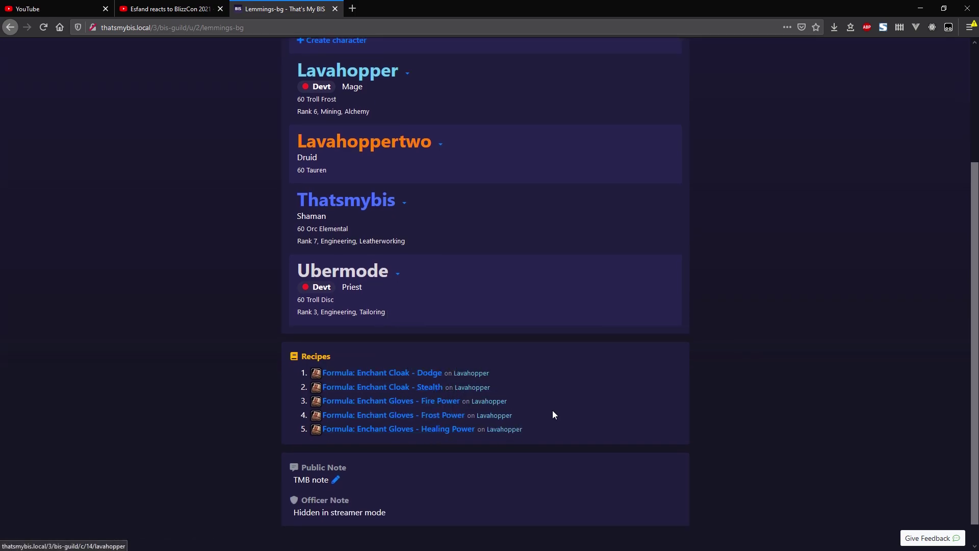
pyautogui.middleClick(435, 377)
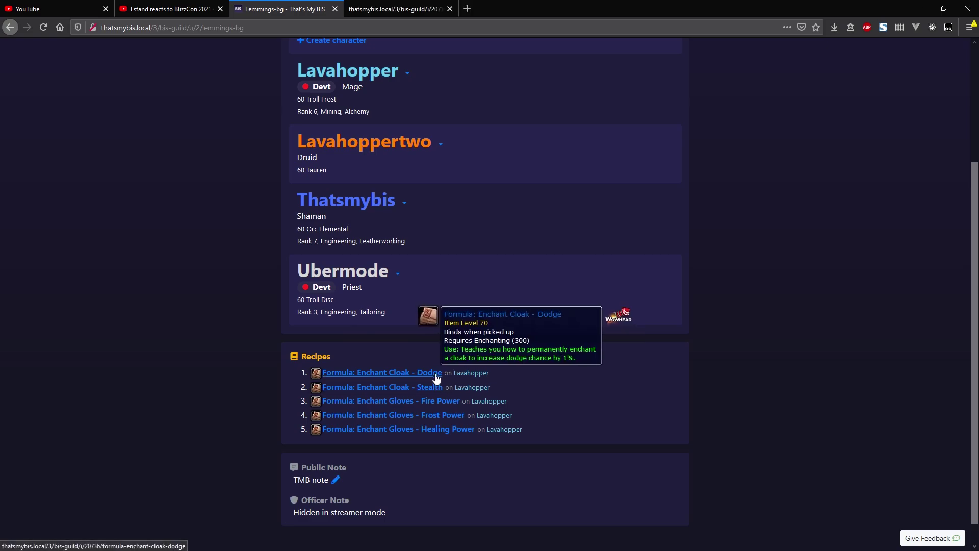
pyautogui.click(393, 11)
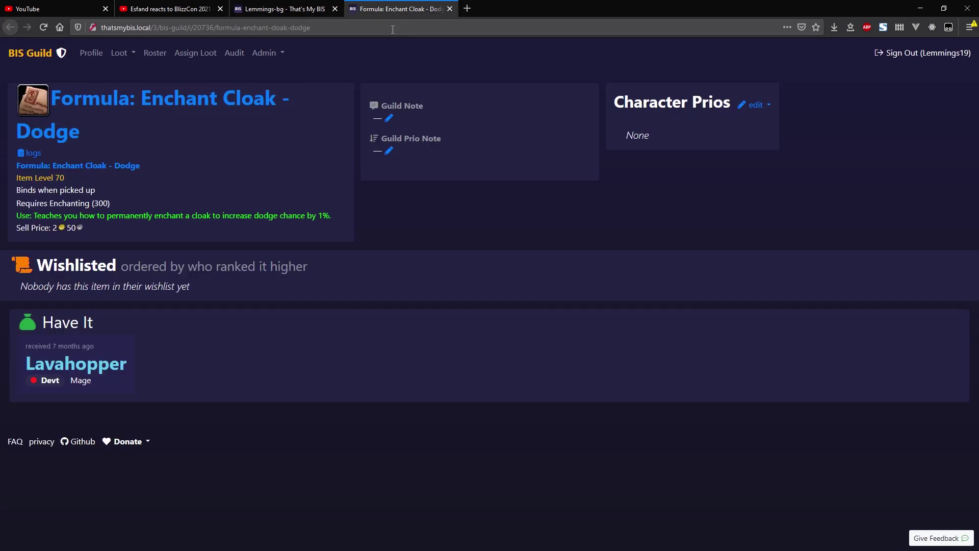
pyautogui.moveTo(84, 333); pyautogui.dragTo(58, 342)
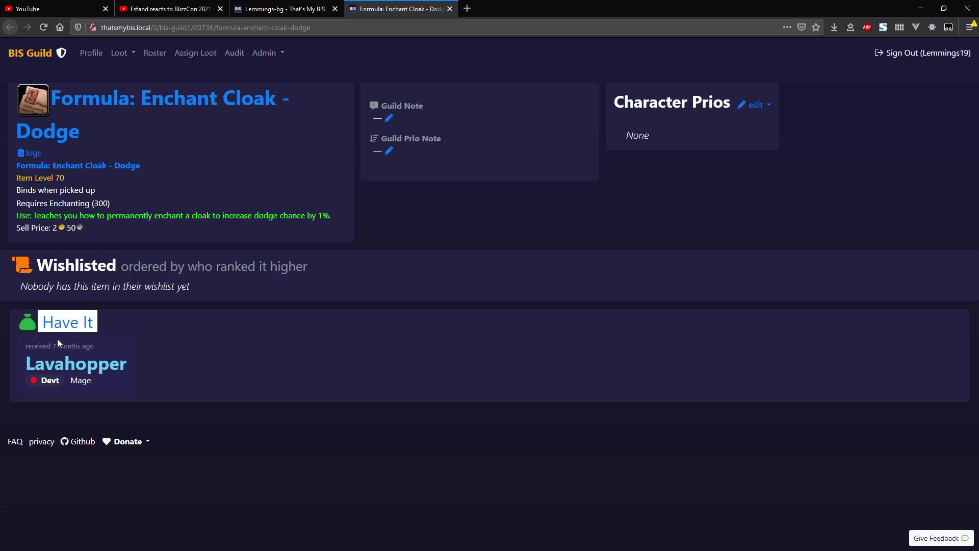
# Highlight the recipe's Wishlisted heading, view the Character Prios raid options, highlight the item's title, and close the item page.
pyautogui.click(216, 362)
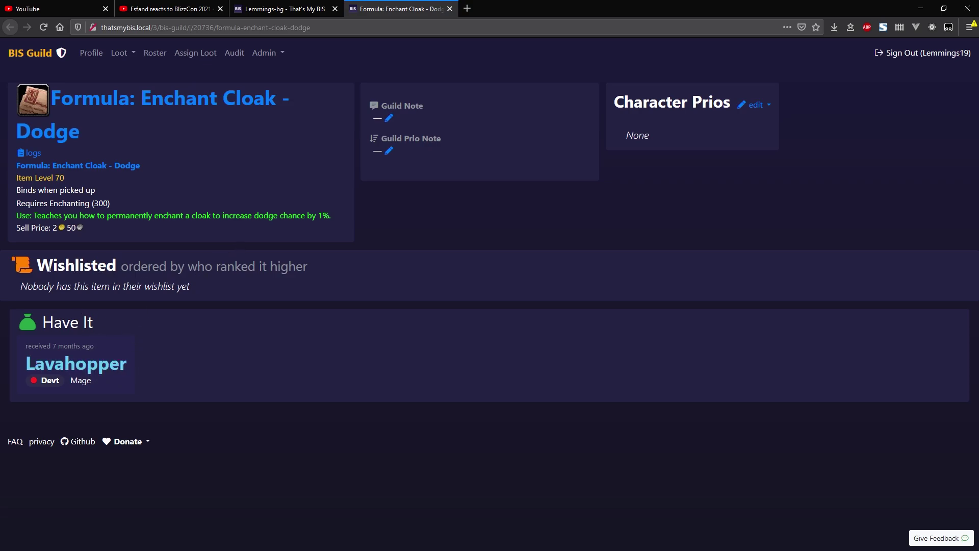
pyautogui.moveTo(53, 269); pyautogui.dragTo(304, 277)
pyautogui.click(255, 283)
pyautogui.click(768, 106)
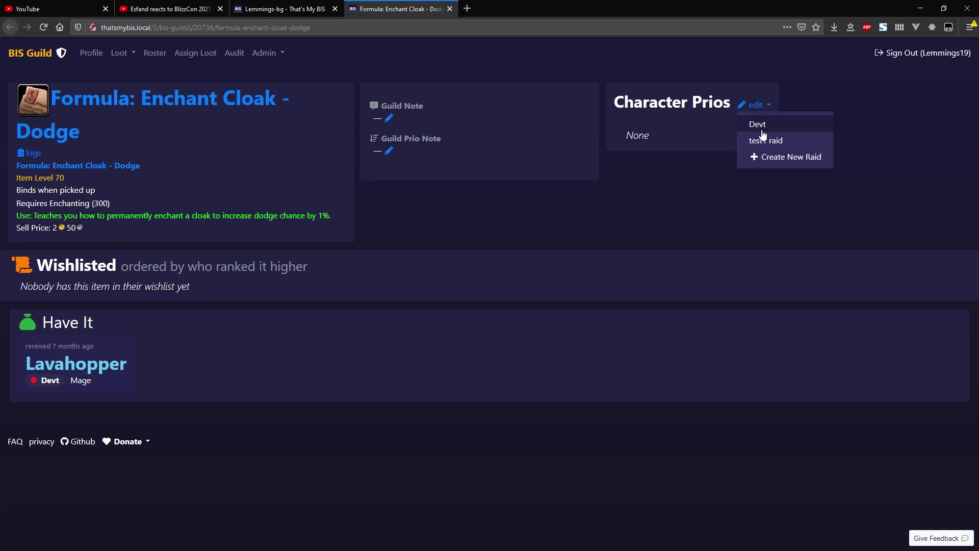
pyautogui.click(592, 143)
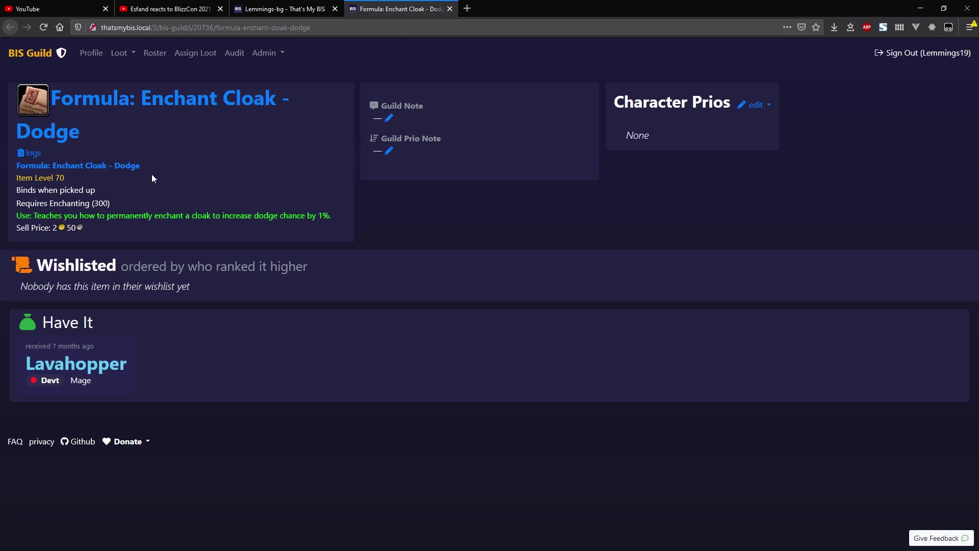
pyautogui.moveTo(99, 143)
pyautogui.mouseDown()
pyautogui.moveTo(144, 112)
pyautogui.moveTo(219, 108)
pyautogui.mouseUp()
pyautogui.click(210, 140)
pyautogui.middleClick(389, 8)
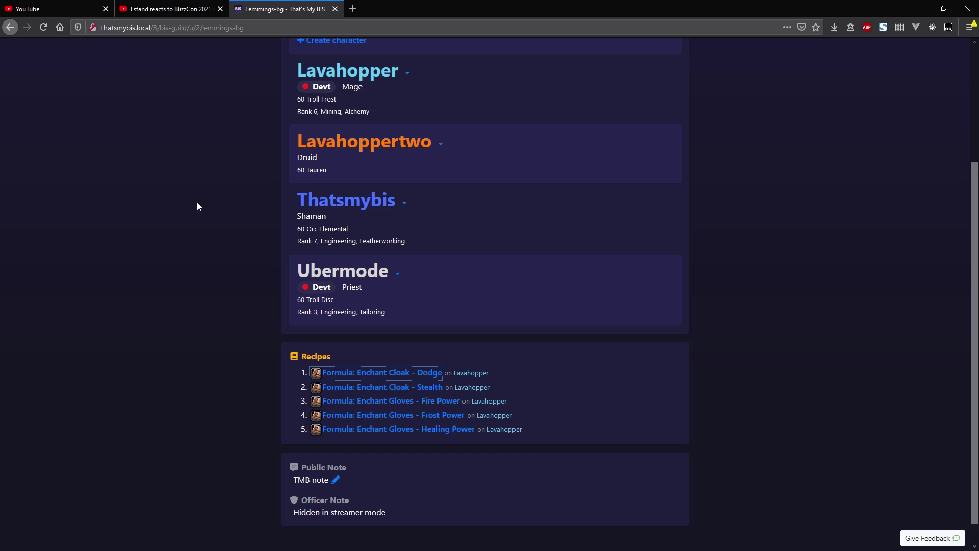
# Highlight the Public Note and Officer Note sections of the member profile, and return to the start of the profile.
pyautogui.scroll(-1, 196, 255)
pyautogui.moveTo(286, 441); pyautogui.dragTo(362, 482)
pyautogui.click(304, 470)
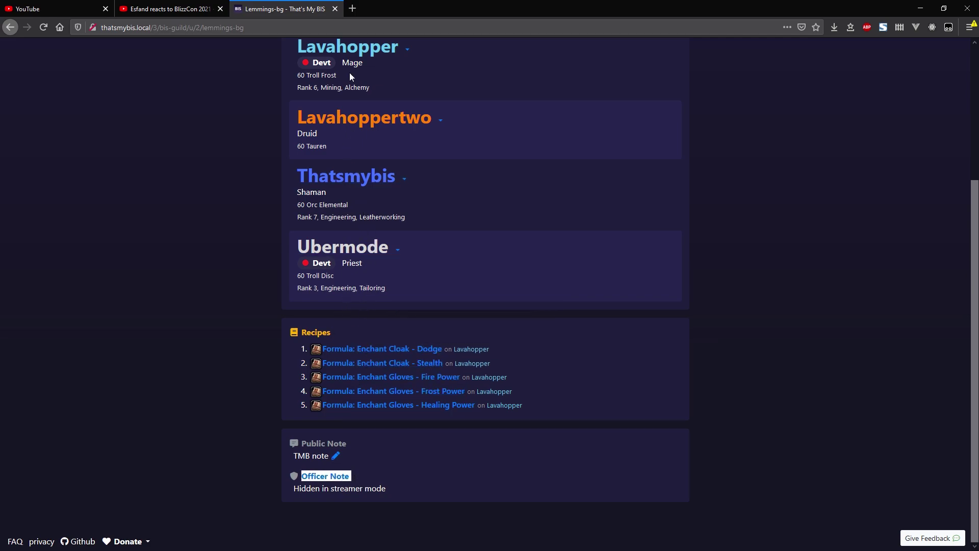
pyautogui.click(307, 479)
pyautogui.moveTo(307, 479); pyautogui.dragTo(378, 475)
pyautogui.click(370, 481)
pyautogui.scroll(3, 371, 482)
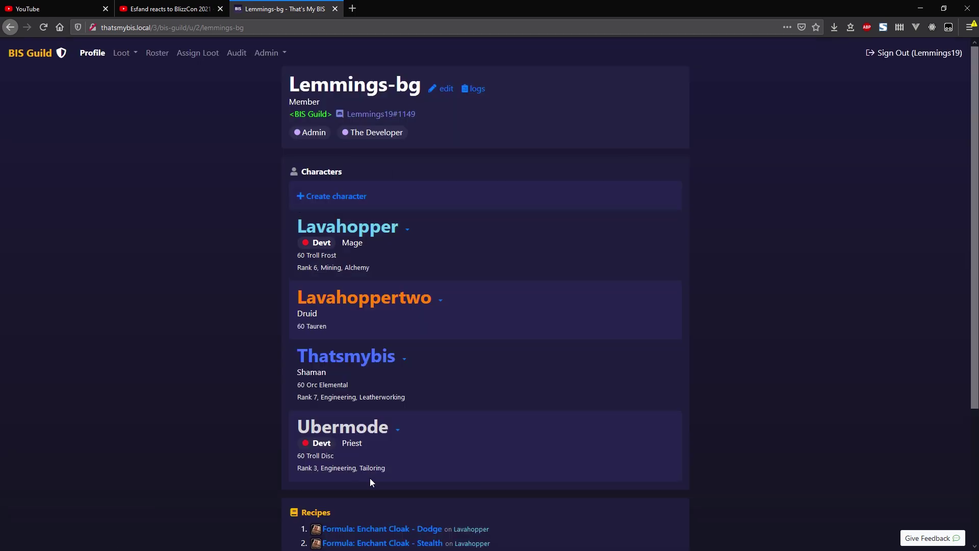
# Open the guild's settings and highlight the Classic label, the locked Discord ID and The Burning Crusade entry.
pyautogui.click(271, 53)
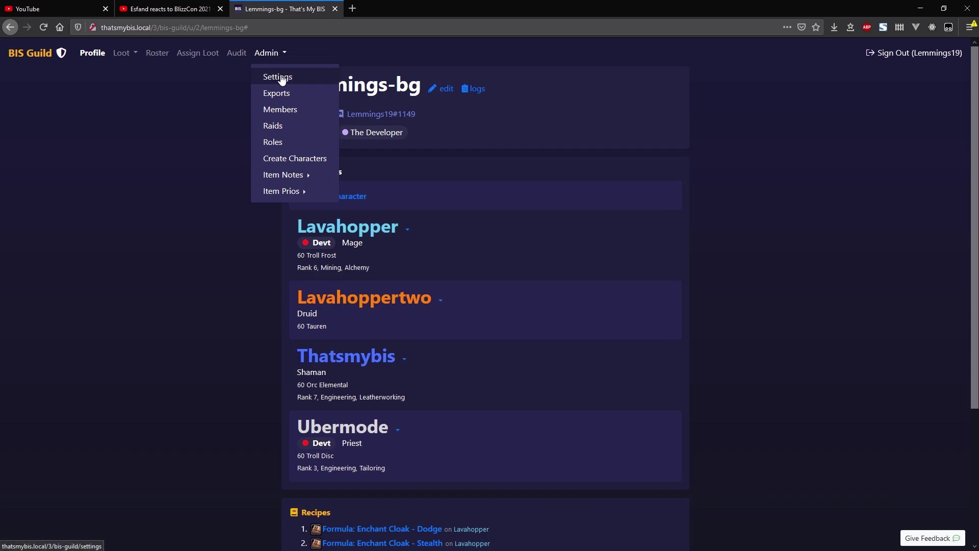
pyautogui.click(280, 76)
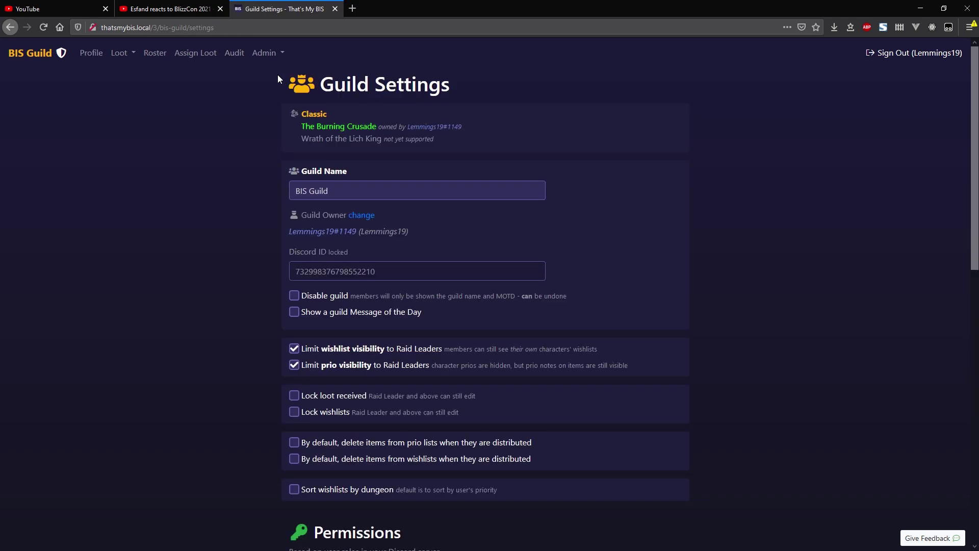
pyautogui.click(341, 132)
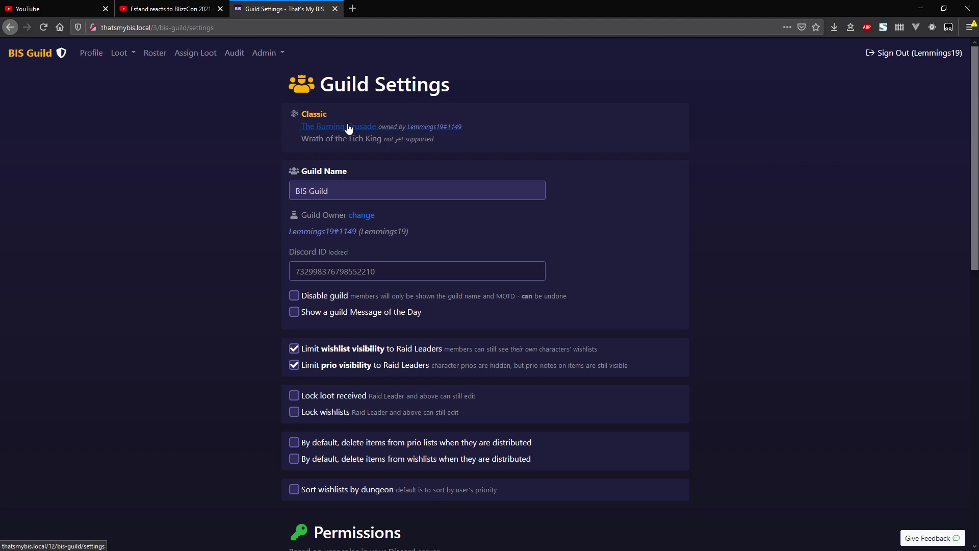
pyautogui.moveTo(300, 113); pyautogui.dragTo(340, 112)
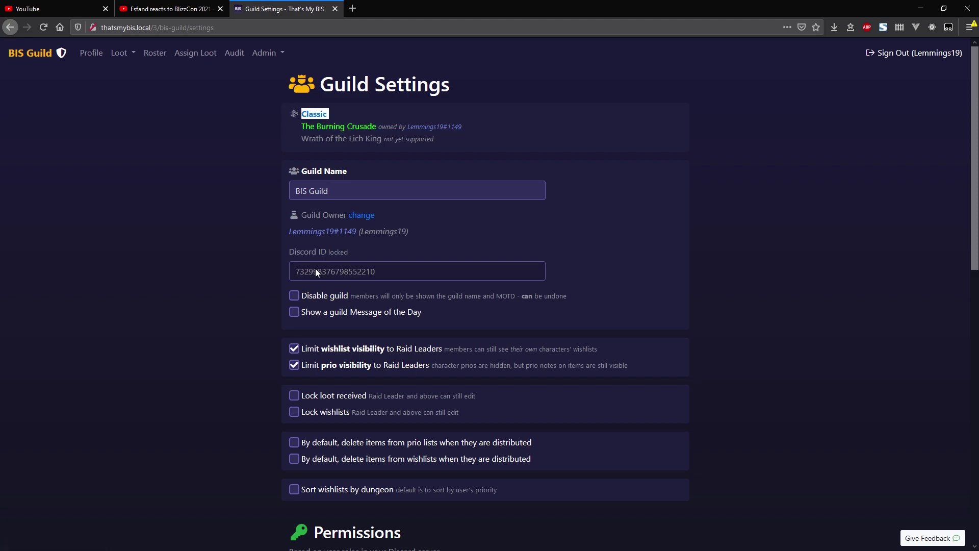
pyautogui.moveTo(375, 271); pyautogui.dragTo(292, 273)
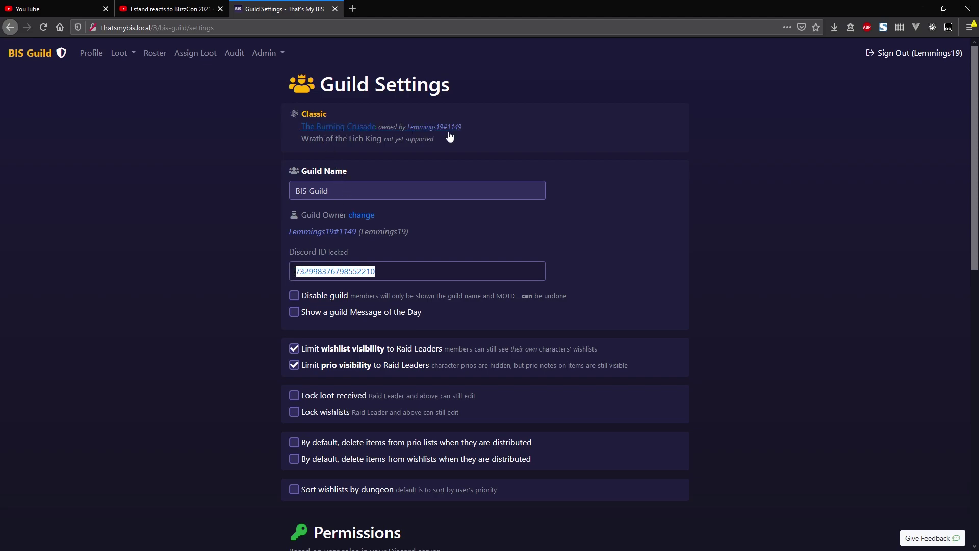
pyautogui.moveTo(471, 123); pyautogui.dragTo(308, 131)
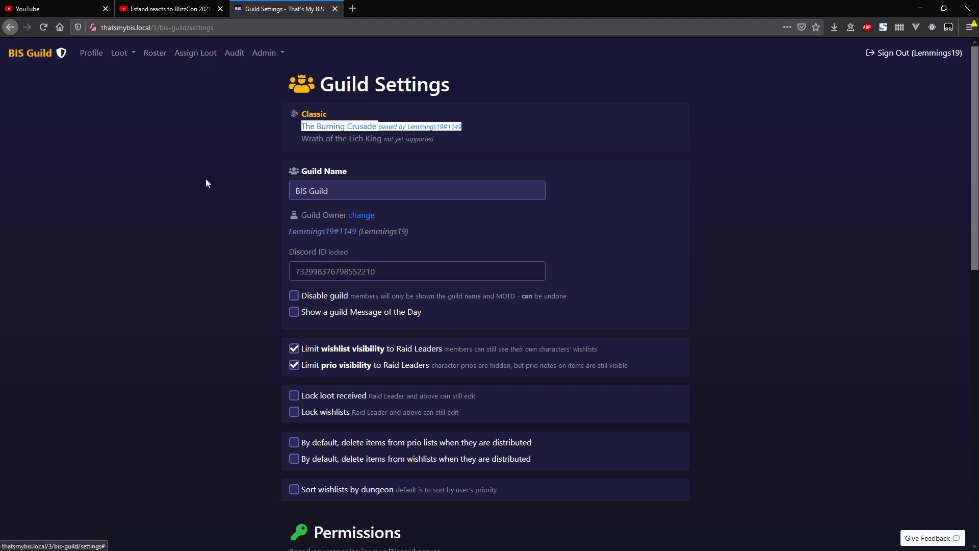
pyautogui.click(212, 114)
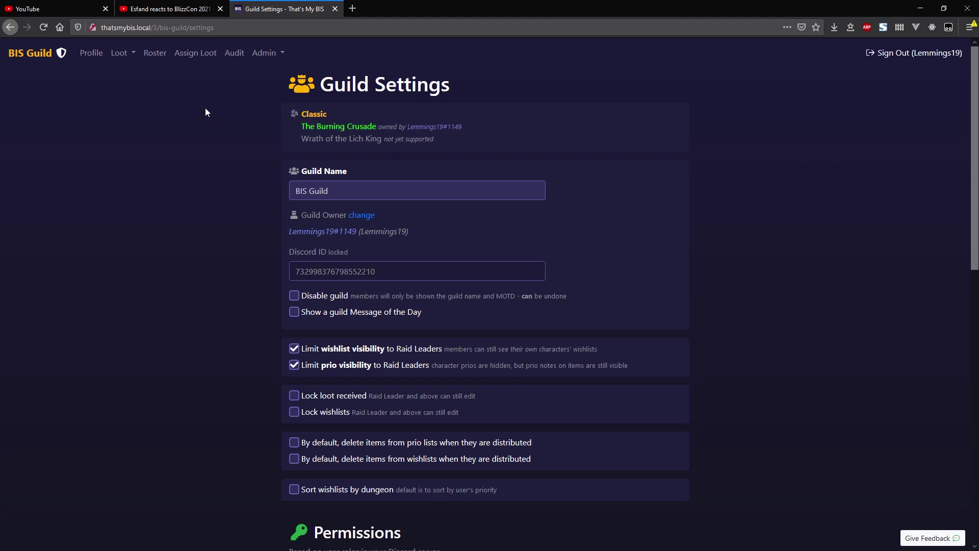
# Highlight the Classic and The Burning Crusade entries again, followed by the guild's Discord ID they share.
pyautogui.doubleClick(314, 114)
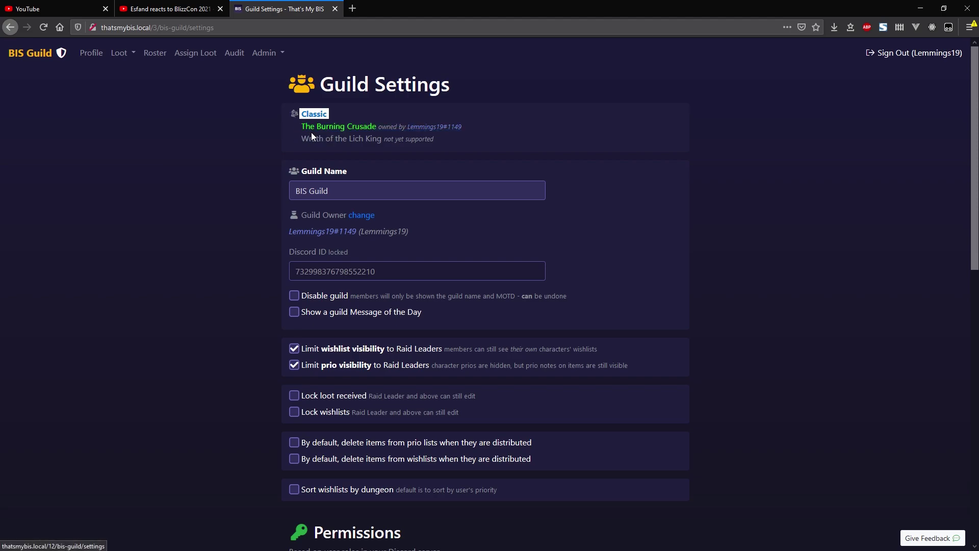
pyautogui.moveTo(460, 132); pyautogui.dragTo(301, 127)
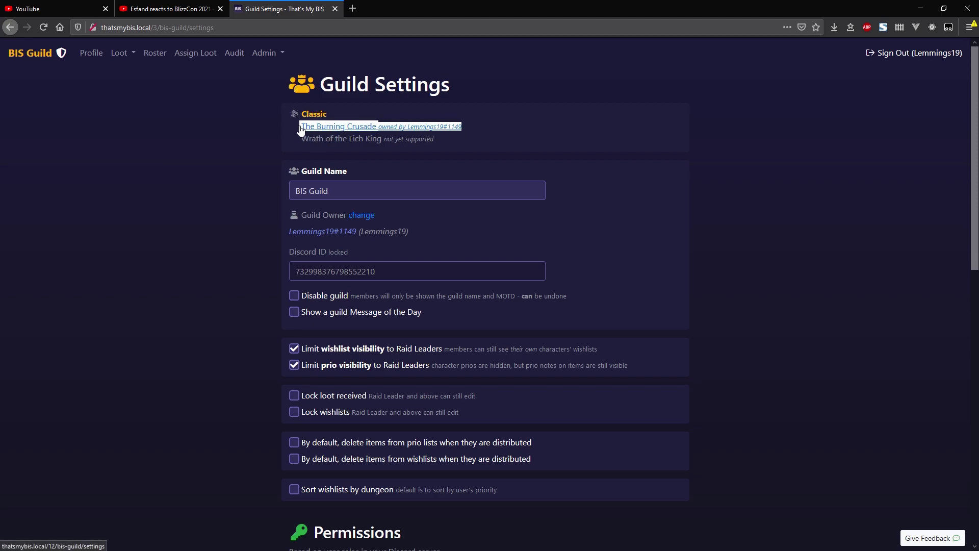
pyautogui.click(495, 128)
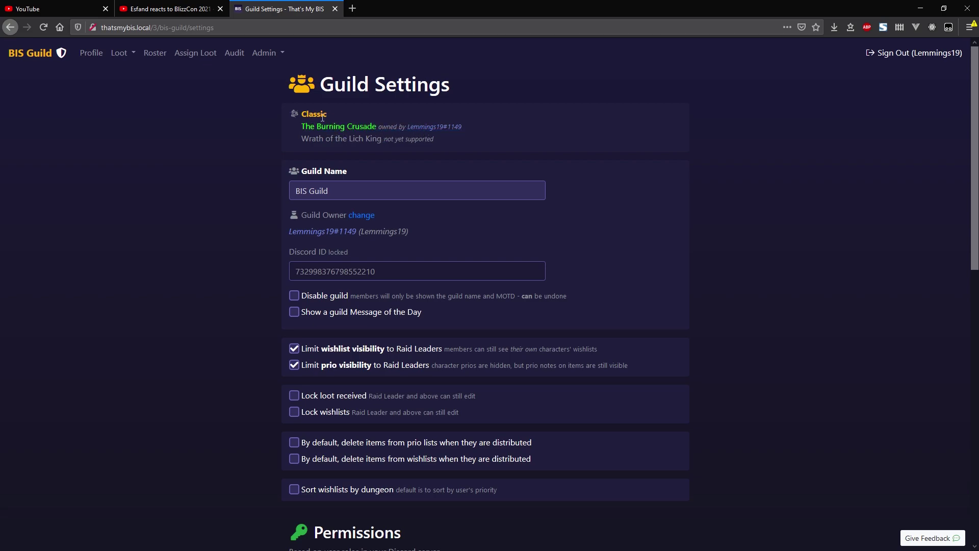
pyautogui.moveTo(355, 271); pyautogui.dragTo(289, 270)
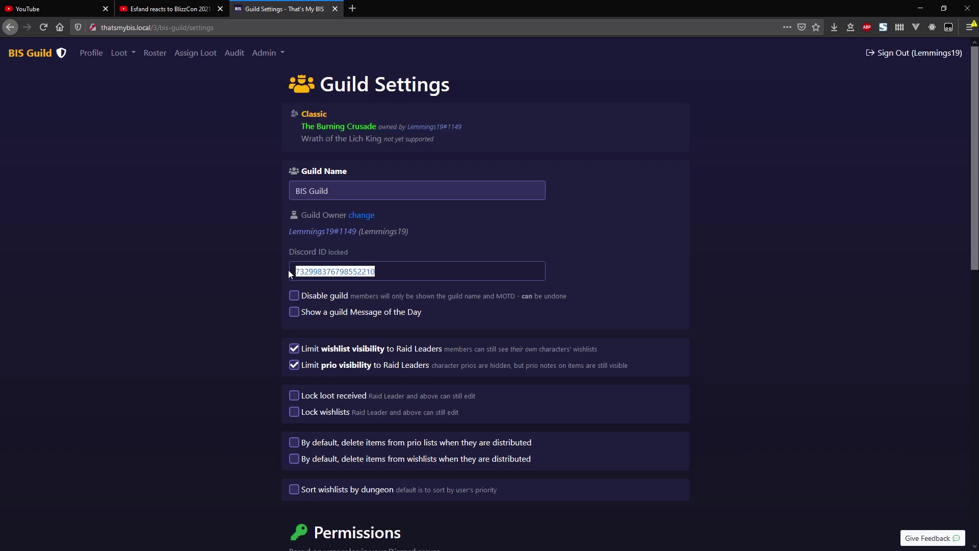
pyautogui.click(478, 238)
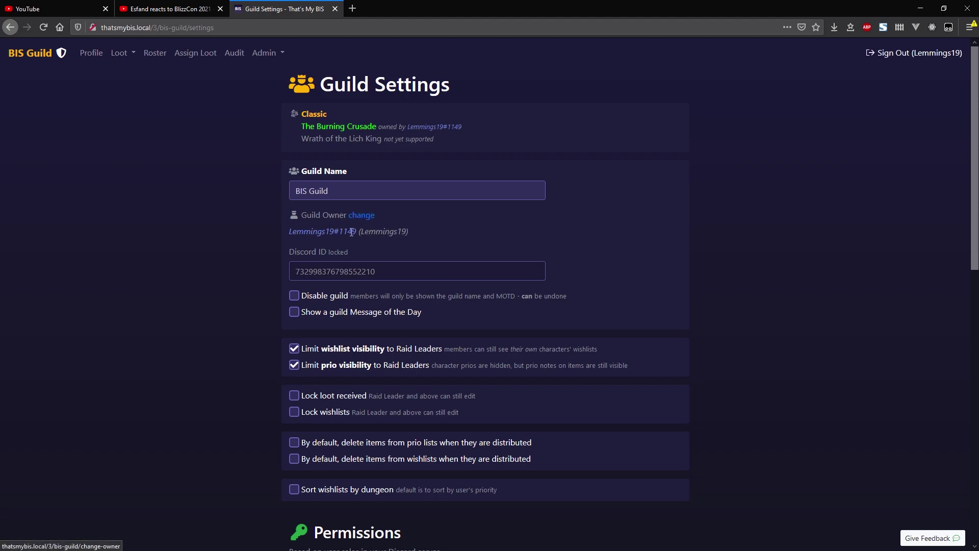
# Examine the guild's Message of the Day, prio visibility and loot locking options, highlighting the Lock loot received label.
pyautogui.scroll(-3, 367, 229)
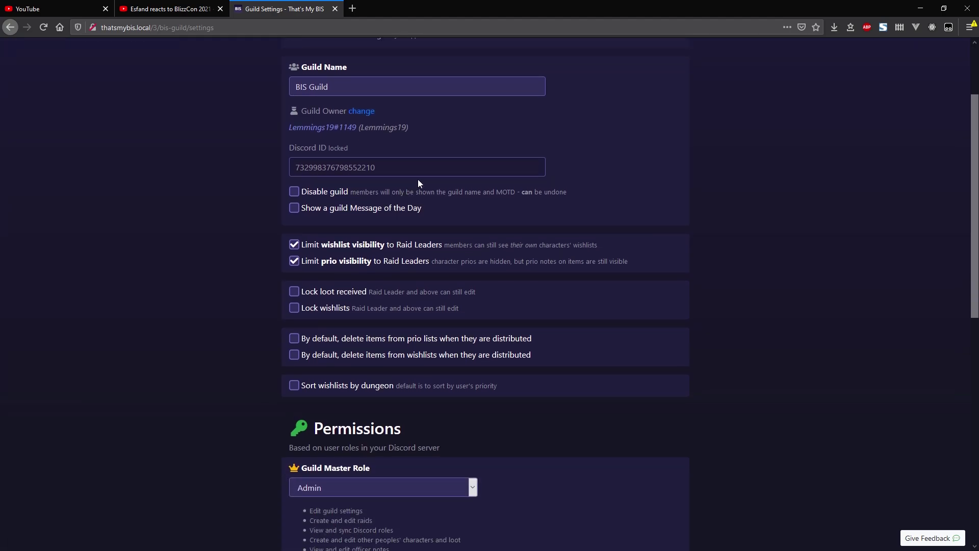
pyautogui.scroll(-1, 417, 182)
pyautogui.click(365, 208)
pyautogui.click(295, 156)
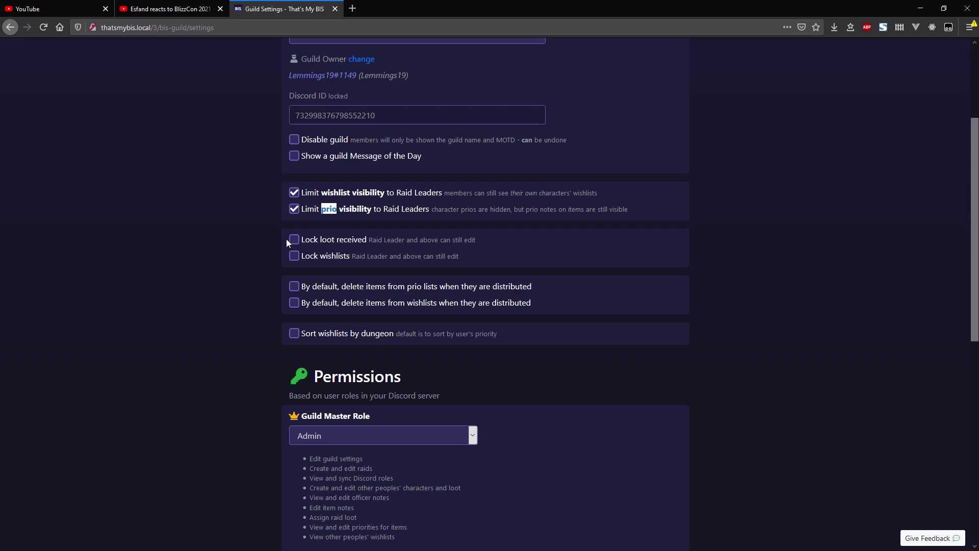
pyautogui.click(240, 235)
pyautogui.scroll(-1, 240, 232)
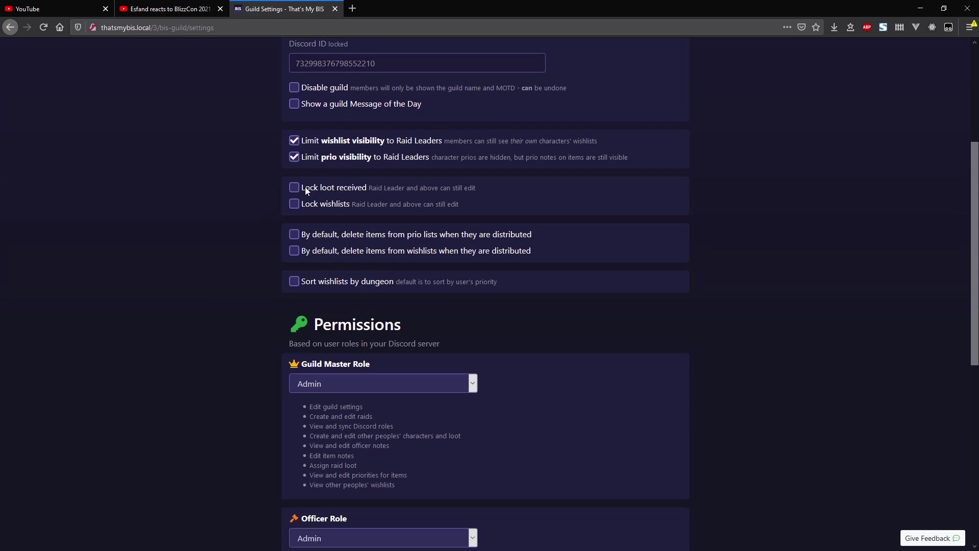
pyautogui.moveTo(359, 191); pyautogui.dragTo(365, 188)
pyautogui.scroll(4, 346, 188)
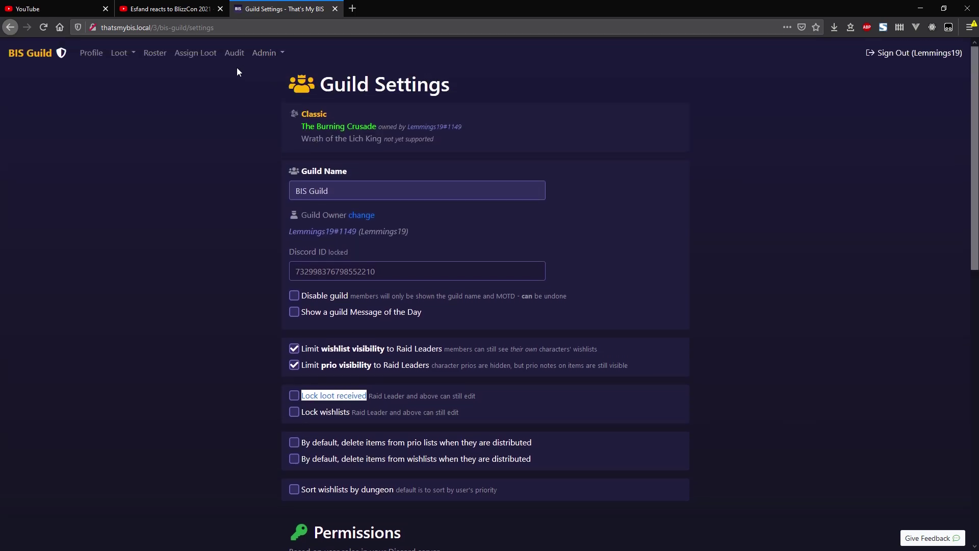
# Open the member profile and Lavahopper's character profile in new tabs, and open that character's Loot Received list for editing.
pyautogui.middleClick(91, 53)
pyautogui.click(373, 4)
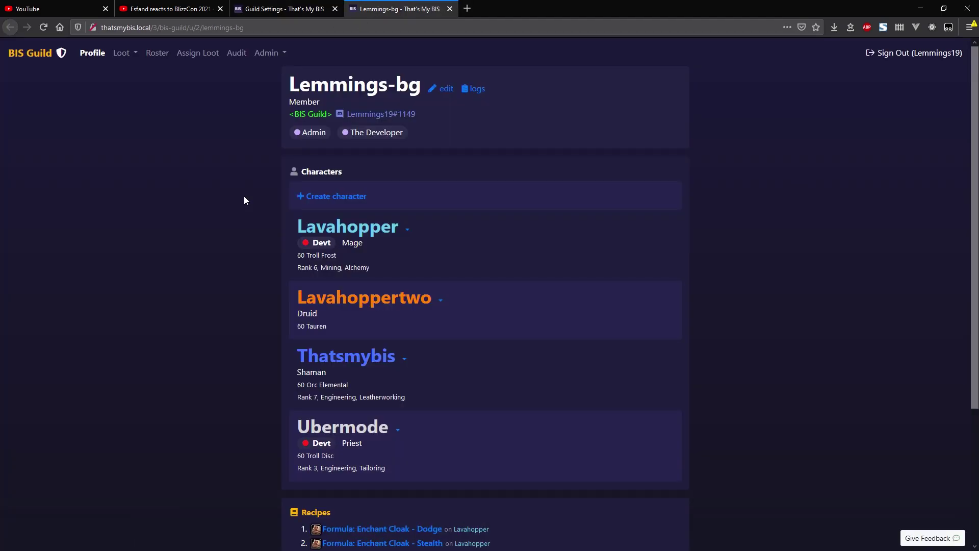
pyautogui.click(368, 234)
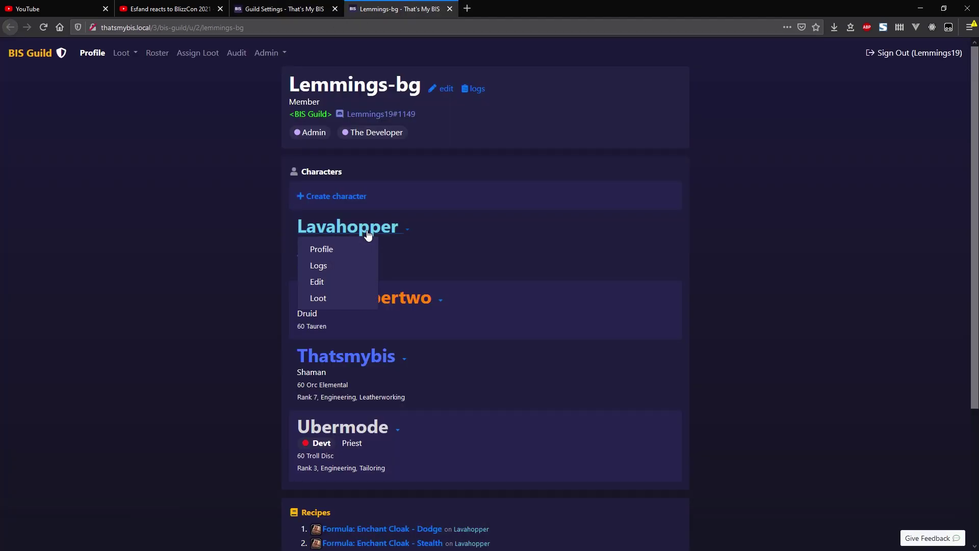
pyautogui.click(323, 250)
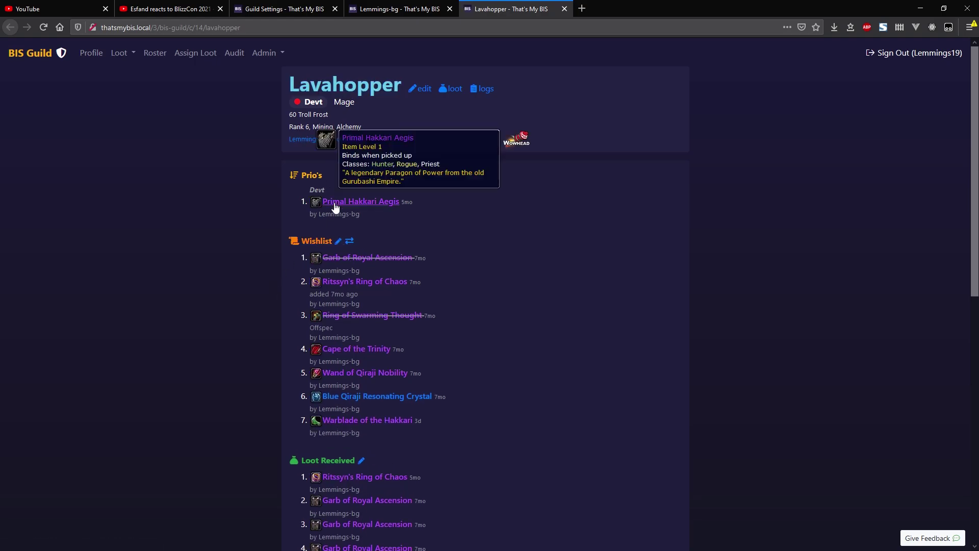
pyautogui.scroll(-6, 370, 255)
pyautogui.click(361, 149)
pyautogui.scroll(-12, 255, 216)
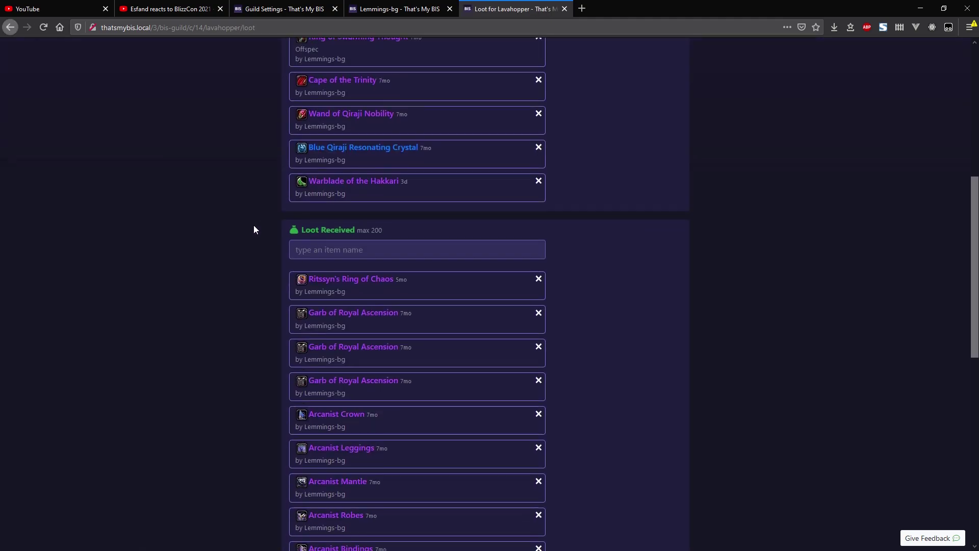
# Remove one Garb of Royal Ascension and the Arcanist Crown from Loot Received, and move Arcanist Mantle to second place.
pyautogui.scroll(3, 256, 212)
pyautogui.click(539, 175)
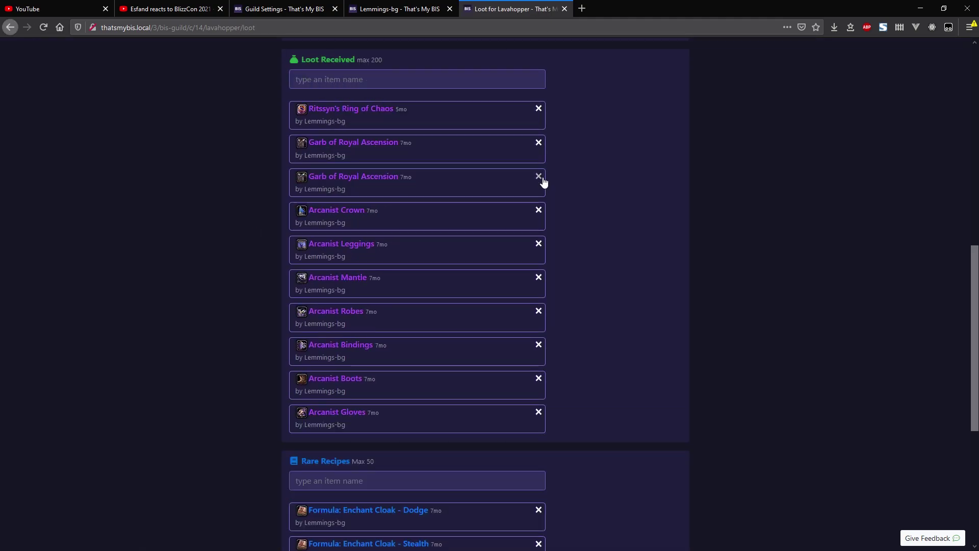
pyautogui.click(538, 210)
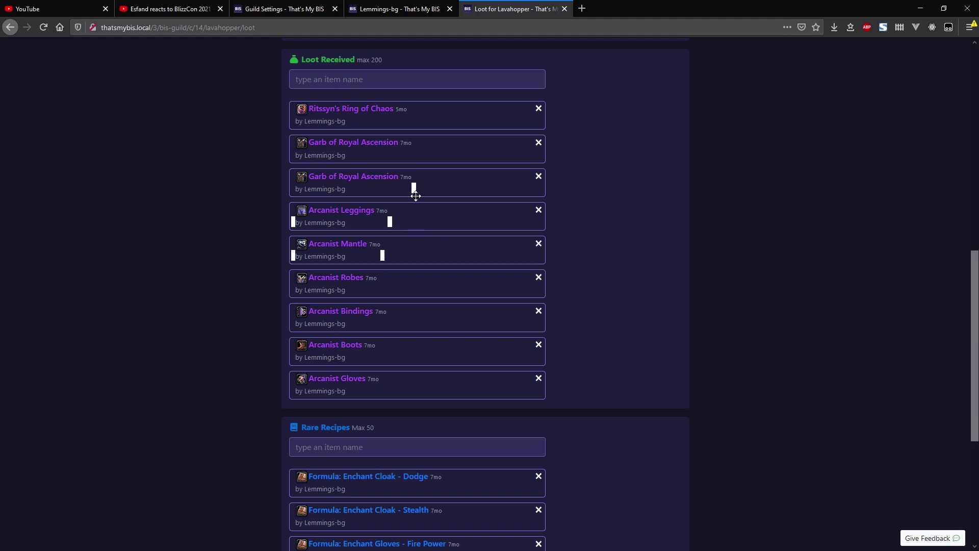
pyautogui.moveTo(385, 162); pyautogui.dragTo(372, 143)
# Add Thunderfury, Blessed Blade of the Windseeker to Loot Received and move it to the start of the list.
pyautogui.click(381, 81)
pyautogui.write('thjunder')
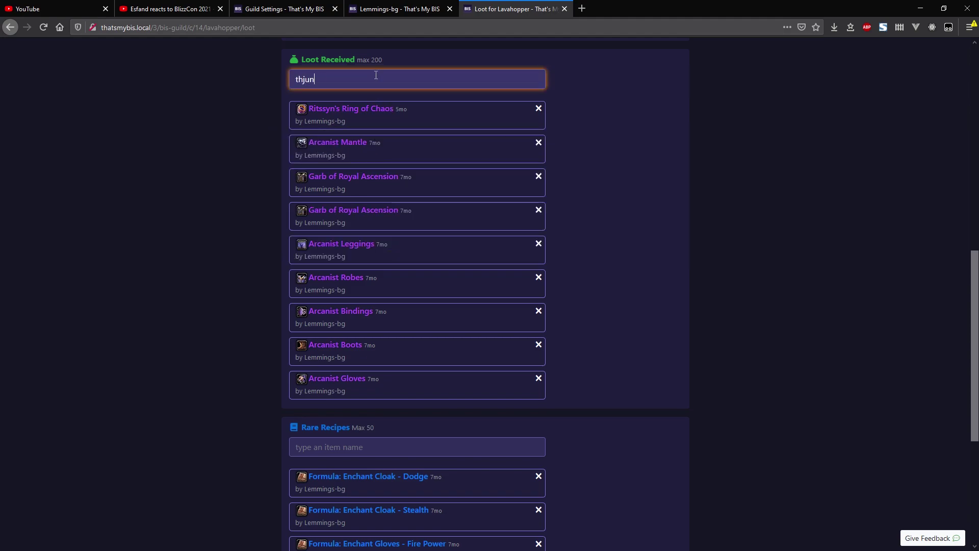
pyautogui.hotkey('ctrl', 'a')
pyautogui.write('thuind')
pyautogui.press('BackSpace')
pyautogui.press('BackSpace')
pyautogui.press('BackSpace')
pyautogui.write('nder')
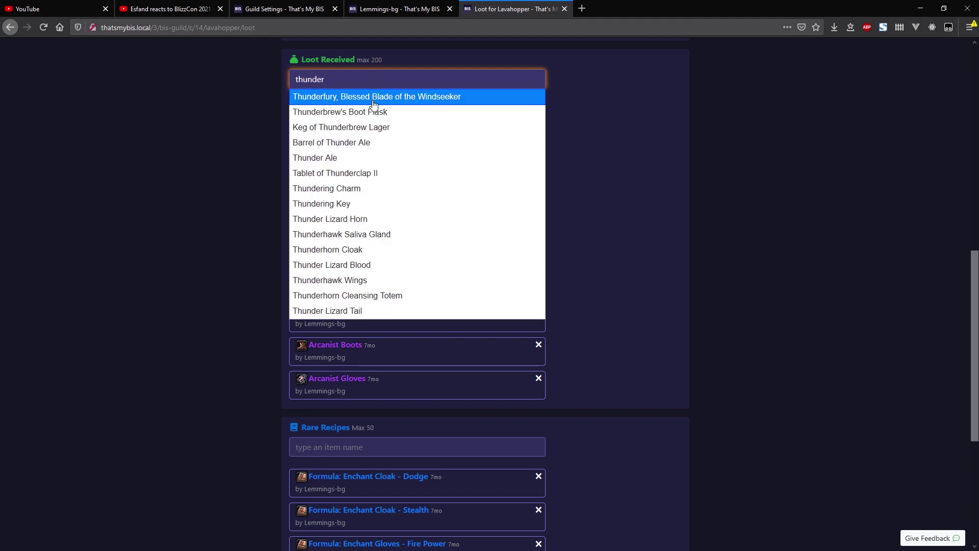
pyautogui.click(376, 102)
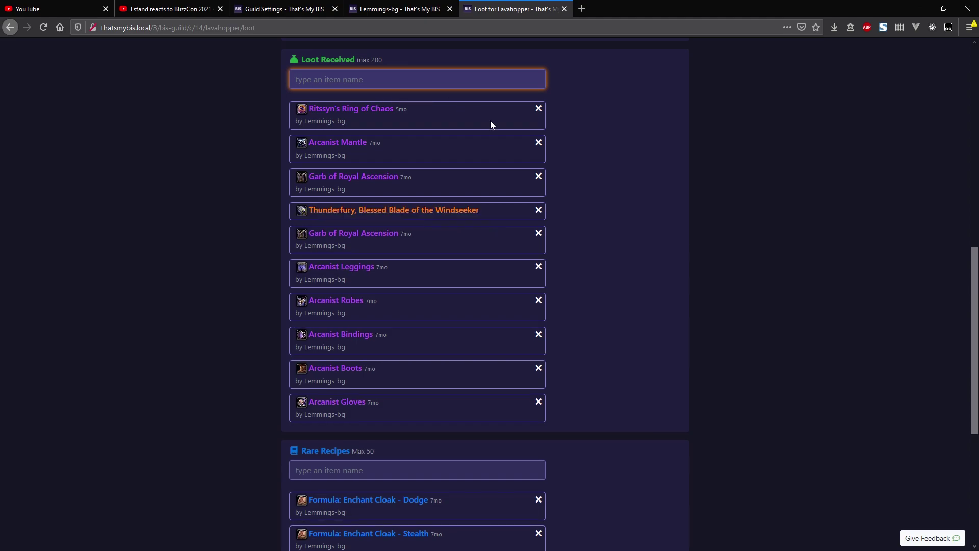
pyautogui.moveTo(327, 215); pyautogui.dragTo(335, 107)
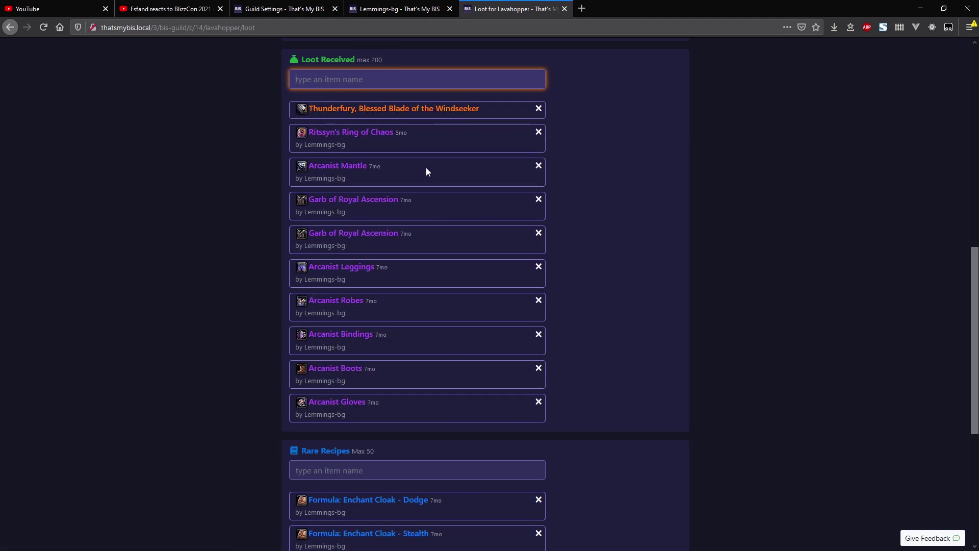
# Return to the Guild Settings page, leaving Lavahopper's loot page open without submitting it.
pyautogui.click(404, 12)
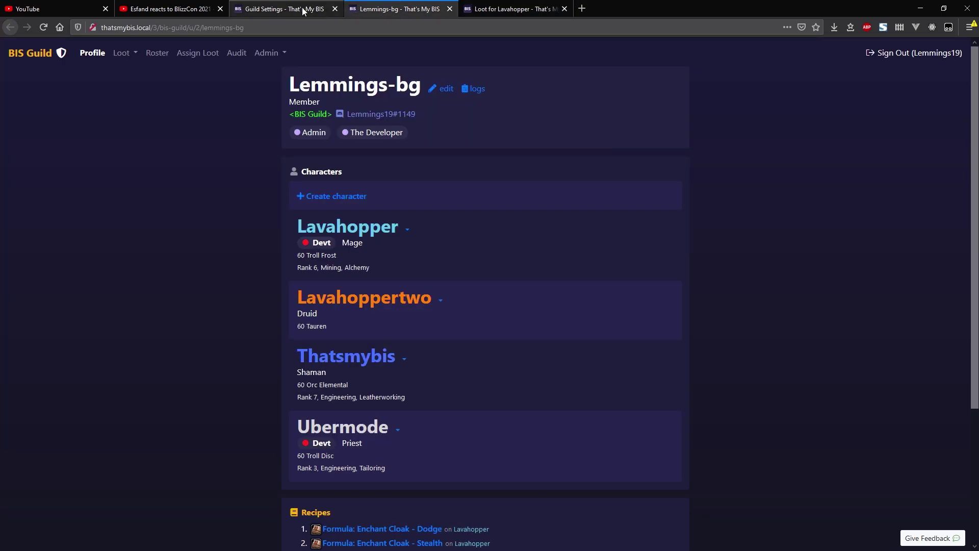
pyautogui.click(498, 7)
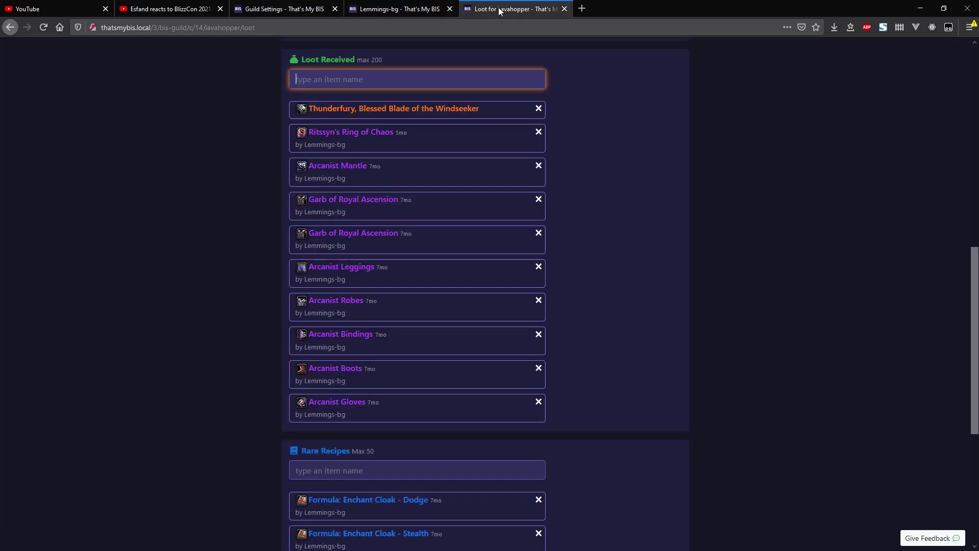
pyautogui.click(292, 8)
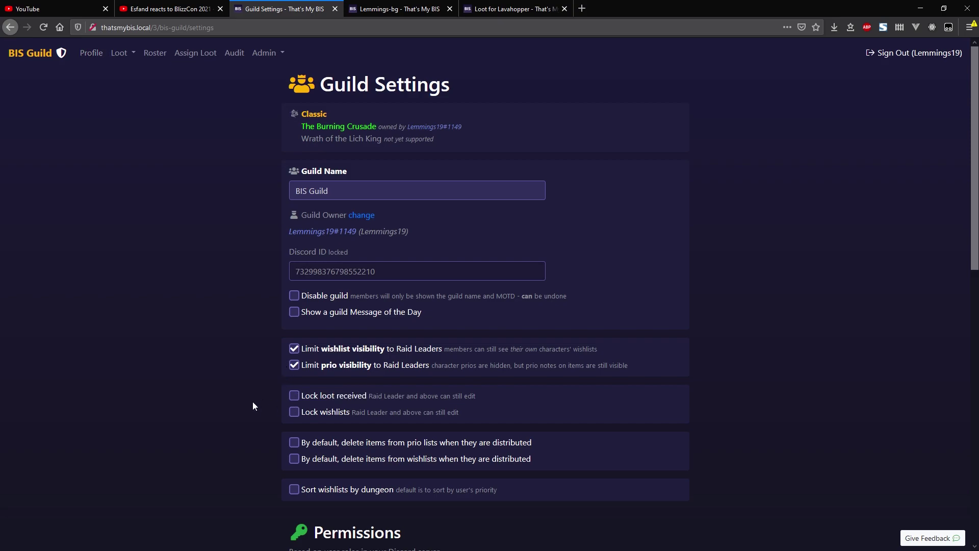
# Enable the Guild Settings locks for loot received and wishlists, comparing them with the Wishlist section on Lavahopper's loot page.
pyautogui.click(289, 399)
pyautogui.click(496, 11)
pyautogui.scroll(8, 478, 203)
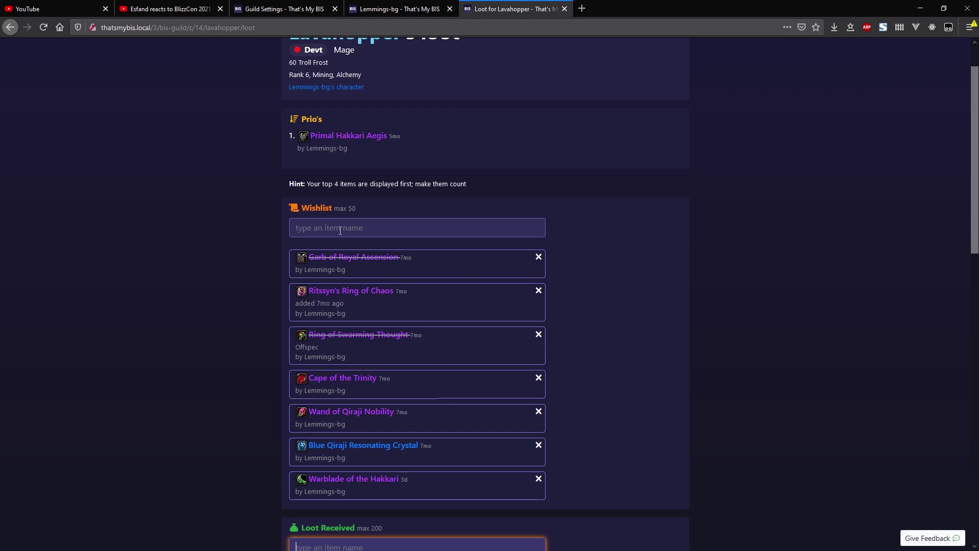
pyautogui.click(340, 230)
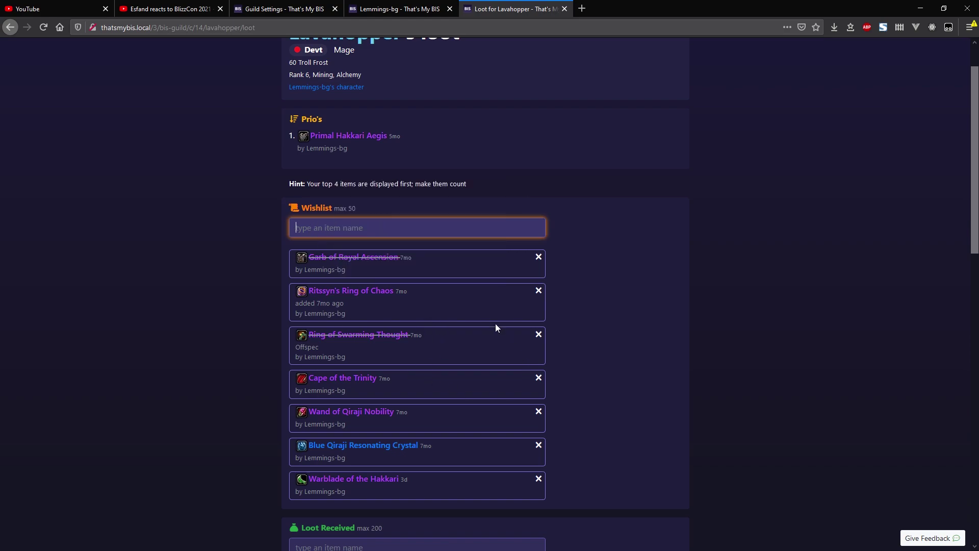
pyautogui.click(286, 12)
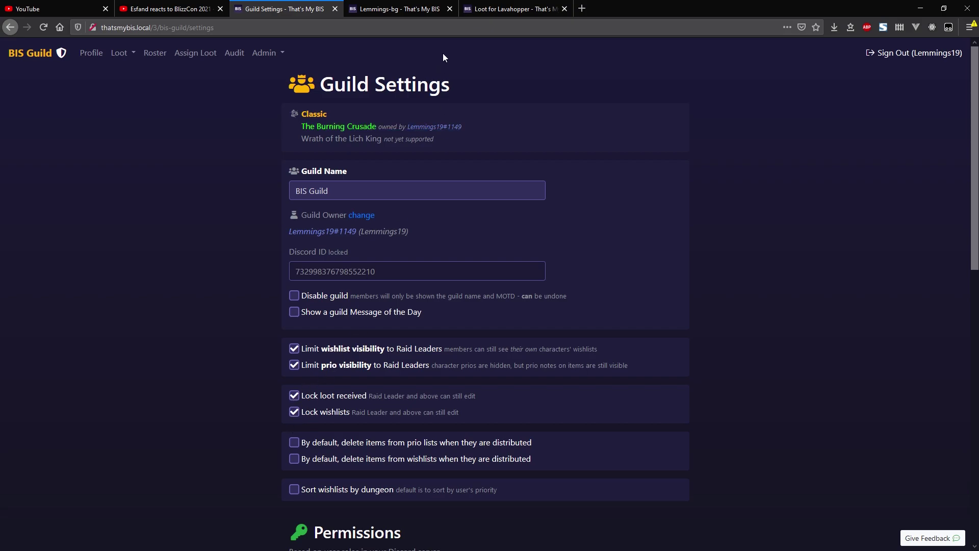
pyautogui.hotkey('ctrl', 'Tab')
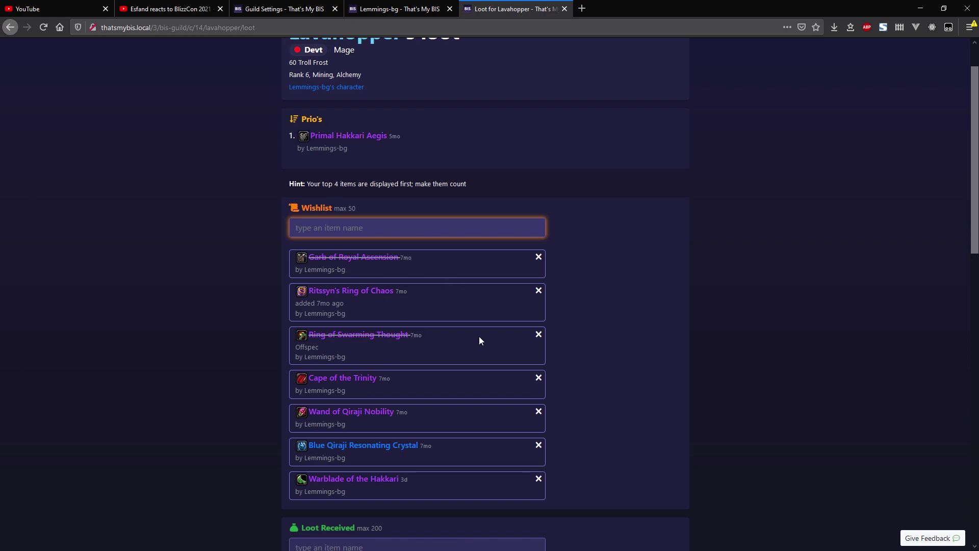
pyautogui.click(308, 10)
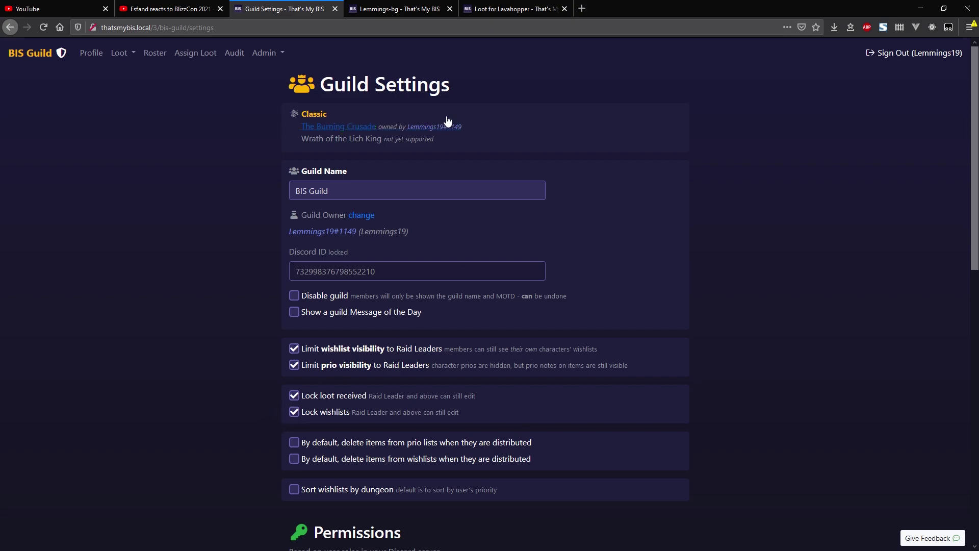
# Open the guild's Audit Log in a new tab and highlight its page heading.
pyautogui.middleClick(237, 55)
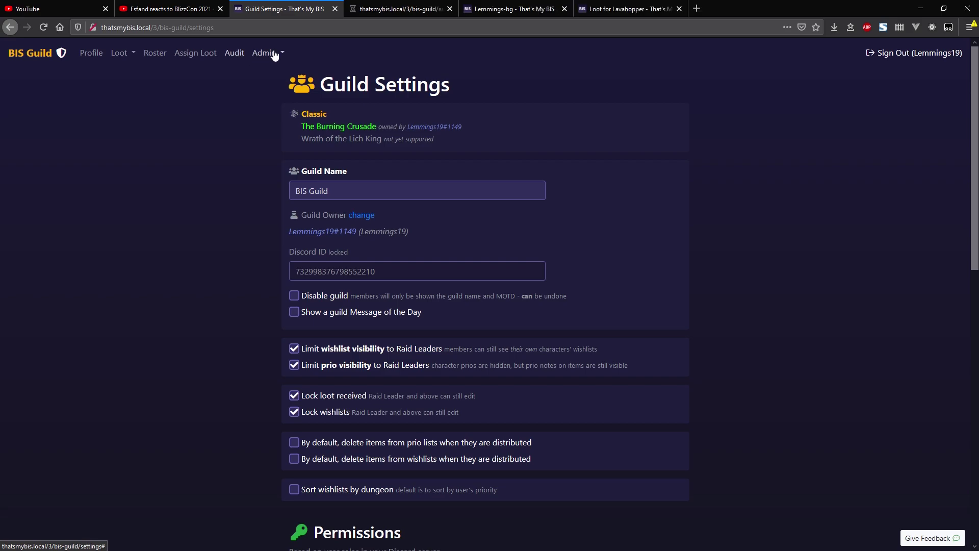
pyautogui.click(385, 10)
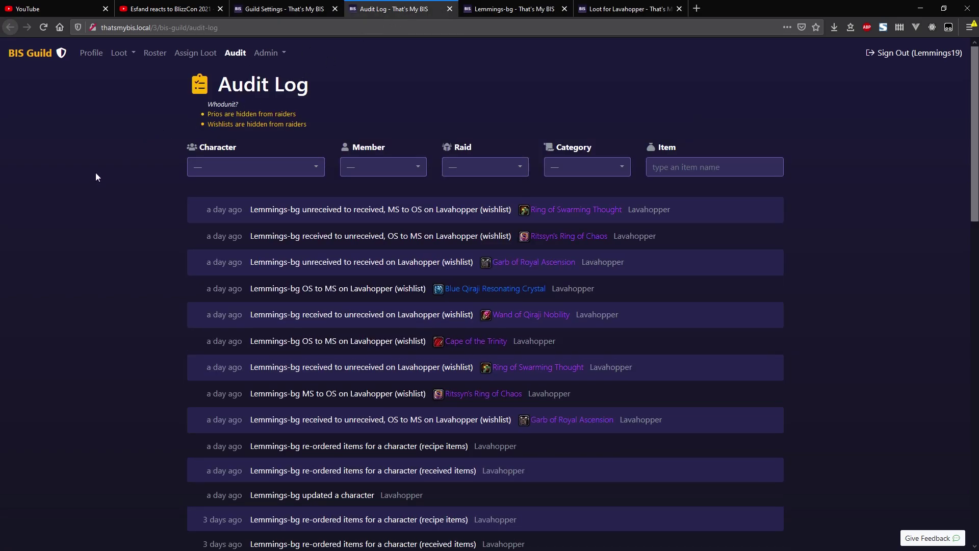
pyautogui.moveTo(316, 92); pyautogui.dragTo(202, 109)
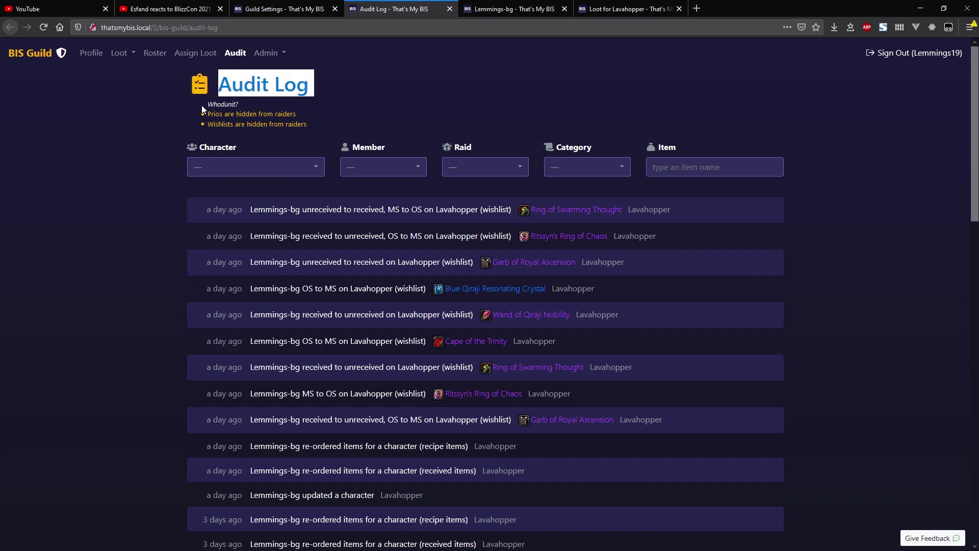
pyautogui.click(149, 152)
pyautogui.moveTo(219, 87); pyautogui.dragTo(310, 90)
pyautogui.click(347, 89)
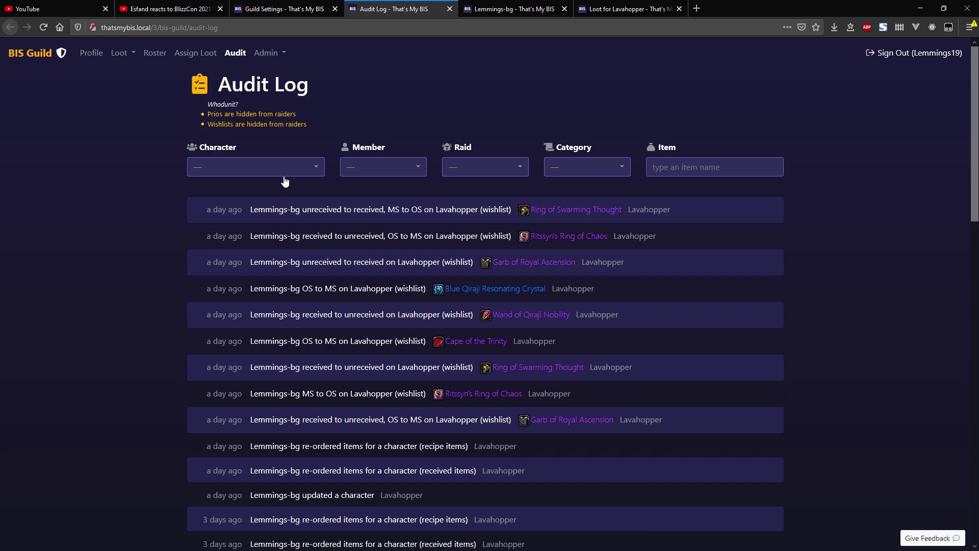
# Look through the Audit Log's Character, Member, Raid, Category and Item filters without applying any.
pyautogui.click(283, 173)
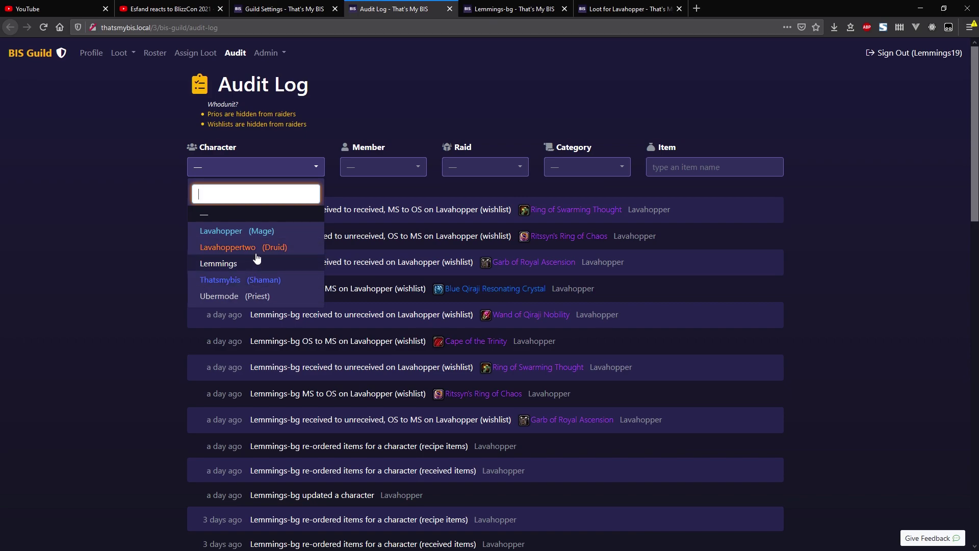
pyautogui.click(367, 166)
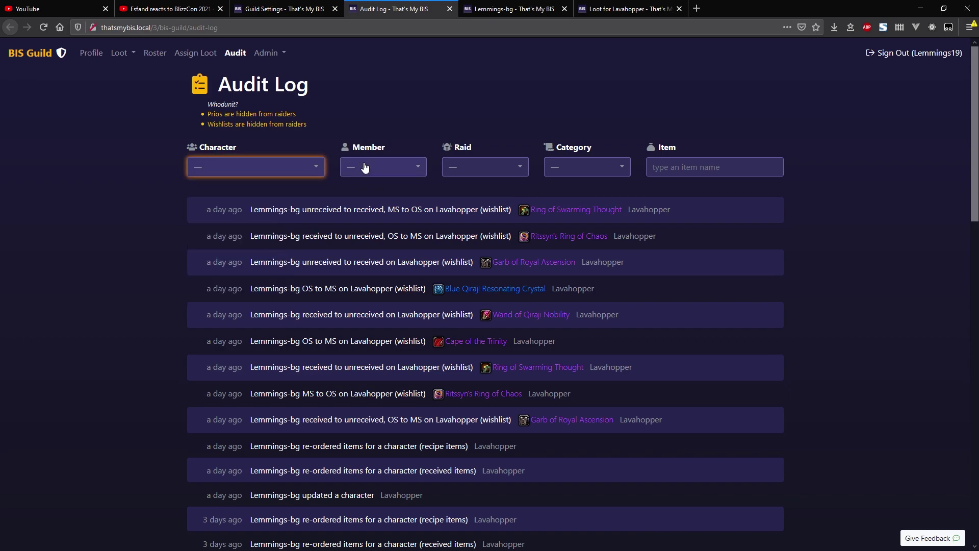
pyautogui.click(408, 173)
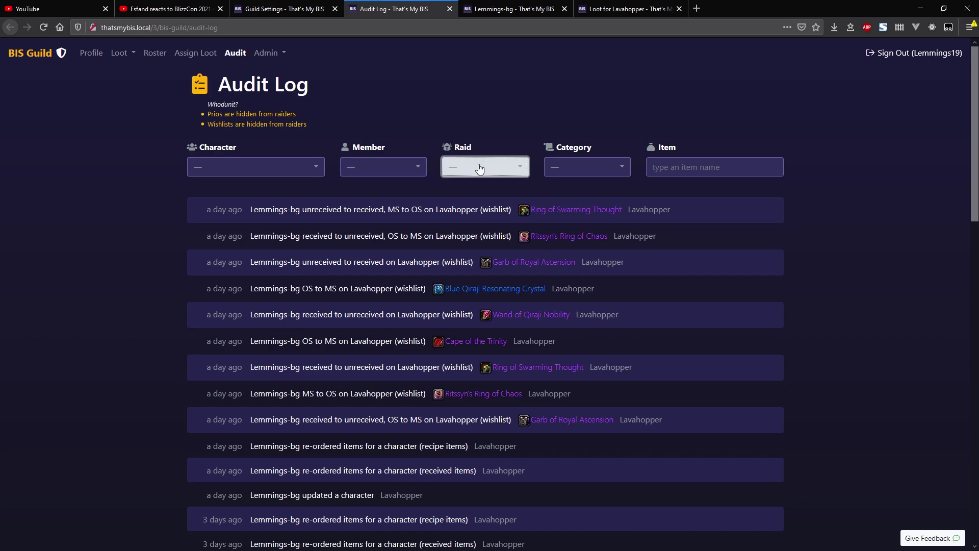
pyautogui.click(479, 166)
pyautogui.click(573, 168)
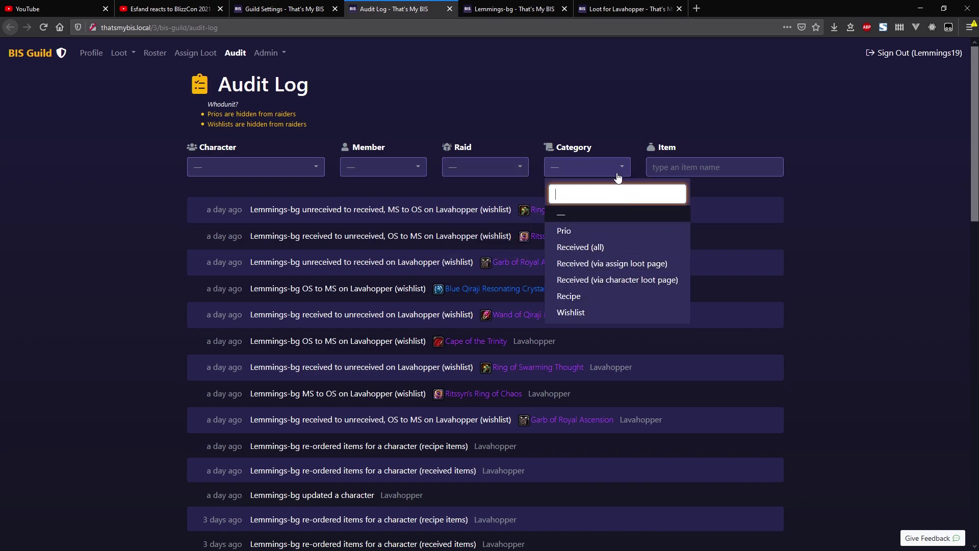
pyautogui.press('Escape')
pyautogui.click(731, 168)
pyautogui.click(732, 140)
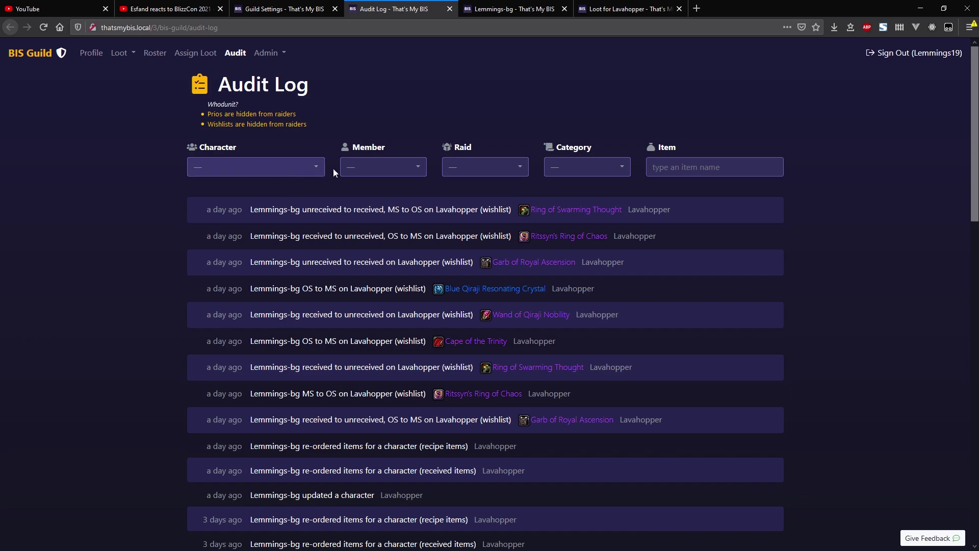
# Filter the Audit Log by the guild owner's member name and browse the logged actions.
pyautogui.click(372, 167)
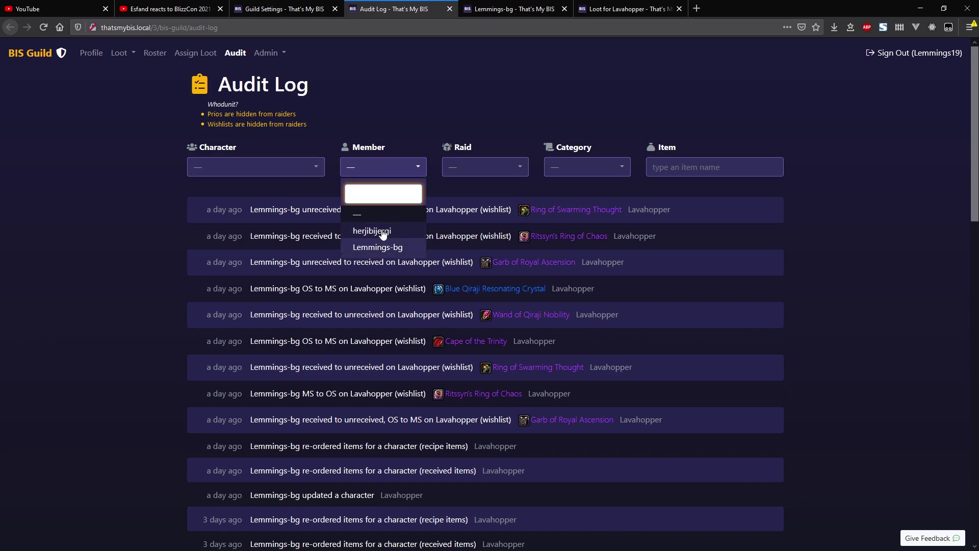
pyautogui.click(385, 249)
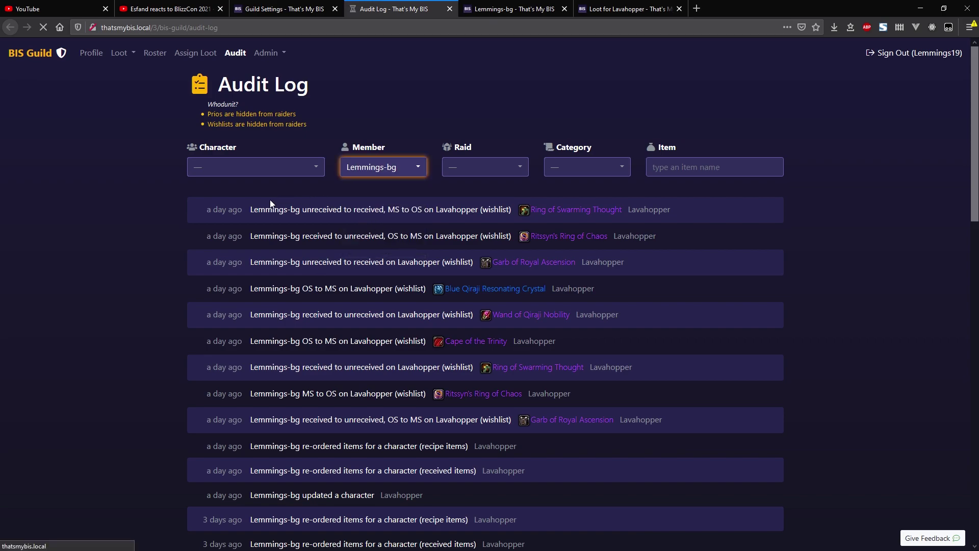
pyautogui.scroll(-3, 149, 250)
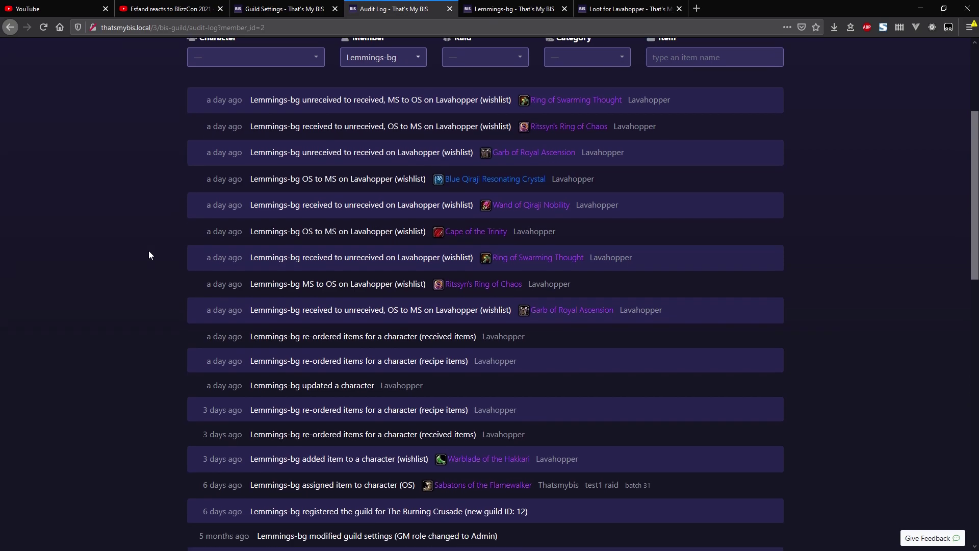
pyautogui.scroll(-8, 149, 250)
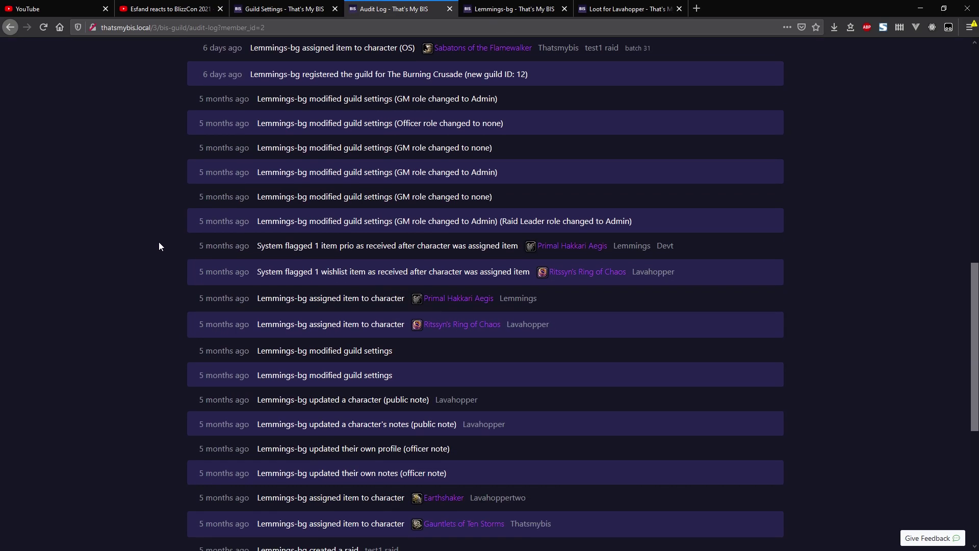
pyautogui.scroll(-6, 159, 246)
pyautogui.scroll(5, 187, 245)
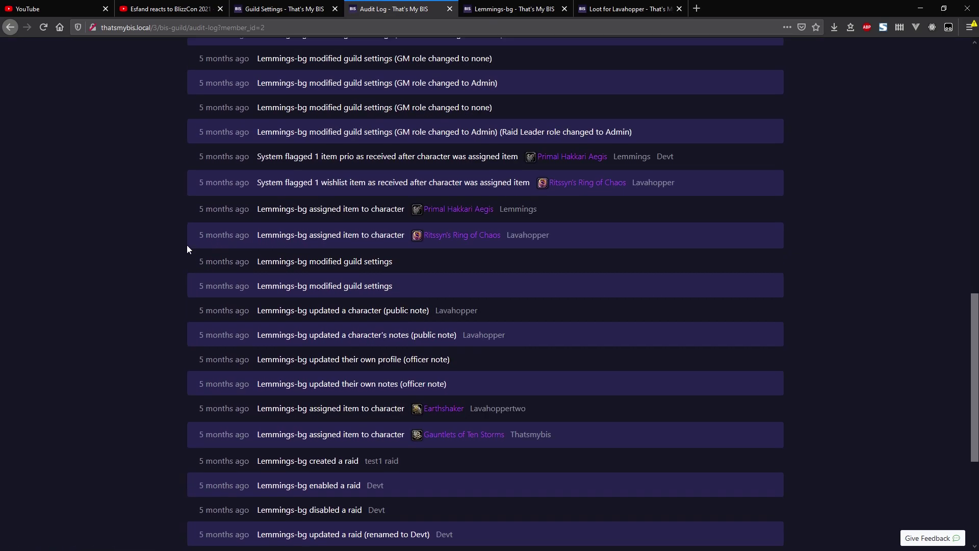
# Examine the log entries for the profile update with an officer note, the modified guild settings and the Primal Hakkari Aegis assignment.
pyautogui.moveTo(257, 397); pyautogui.dragTo(382, 403)
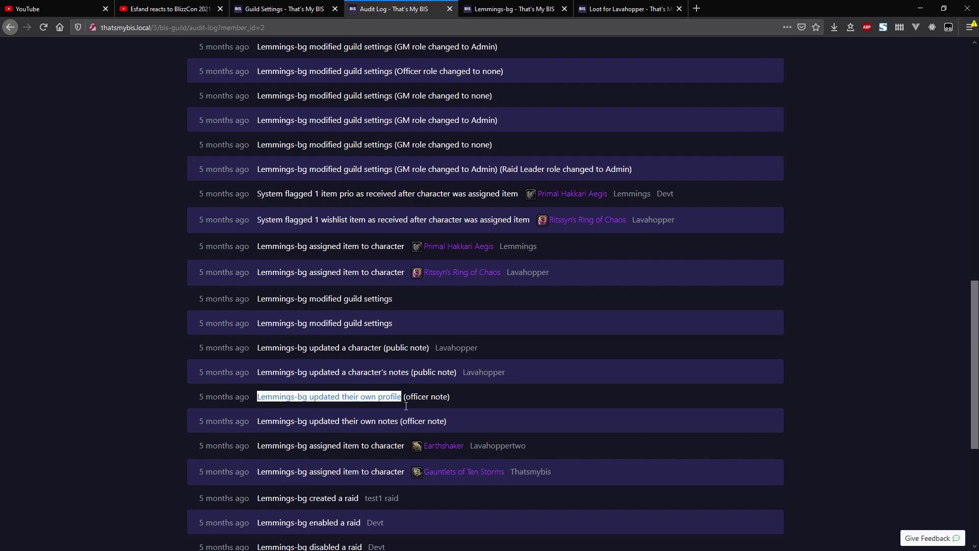
pyautogui.doubleClick(432, 406)
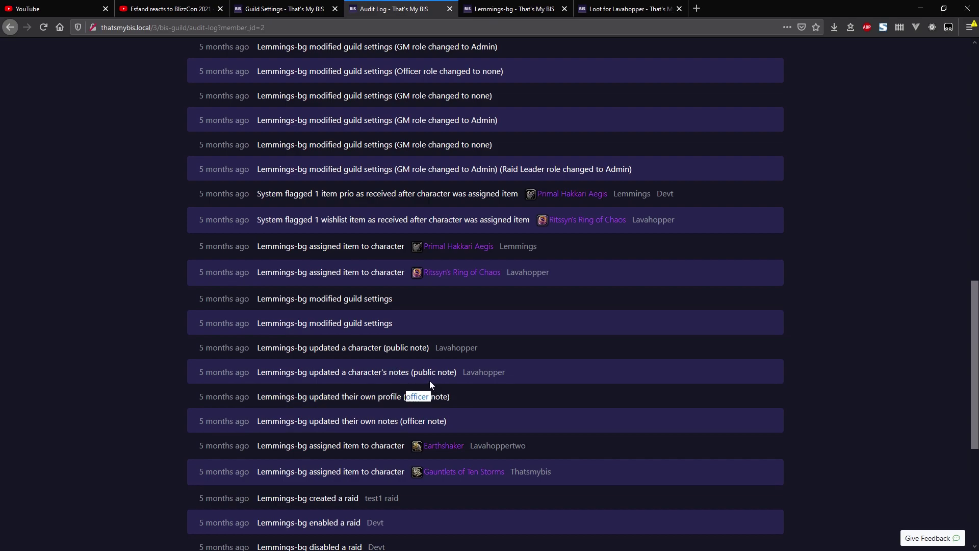
pyautogui.moveTo(297, 300); pyautogui.dragTo(397, 302)
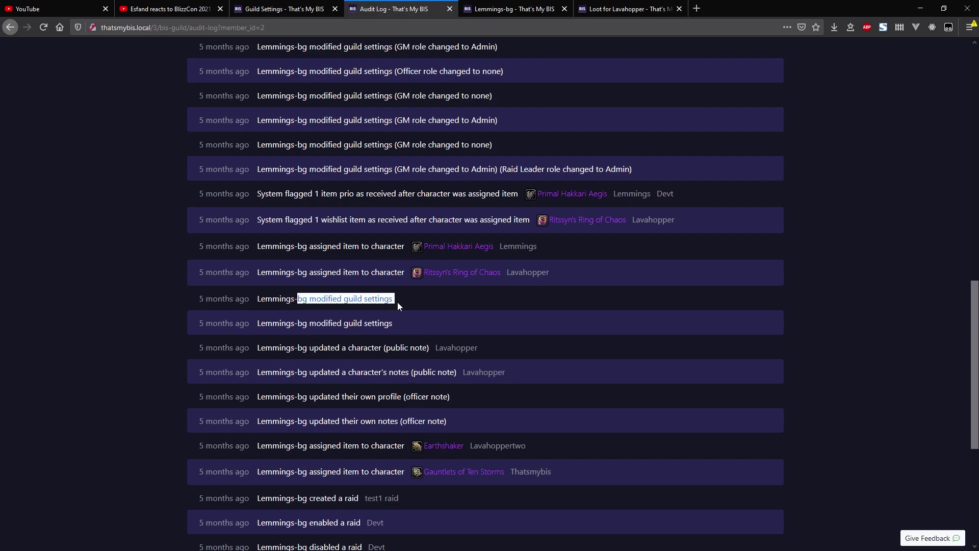
pyautogui.scroll(1, 329, 322)
pyautogui.moveTo(303, 301); pyautogui.dragTo(403, 305)
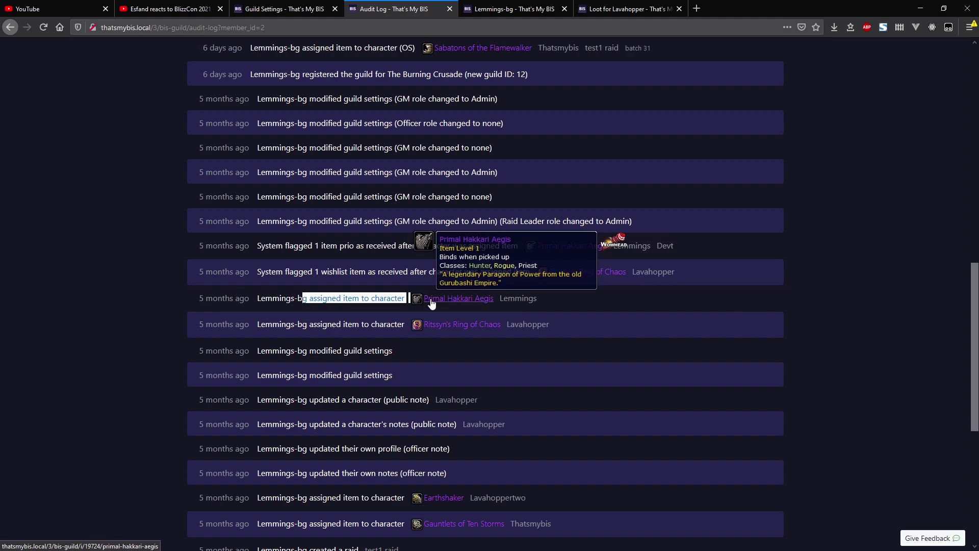
# View the page of the character assigned Primal Hakkari Aegis in a new tab, and close that tab again.
pyautogui.middleClick(512, 303)
pyautogui.click(507, 10)
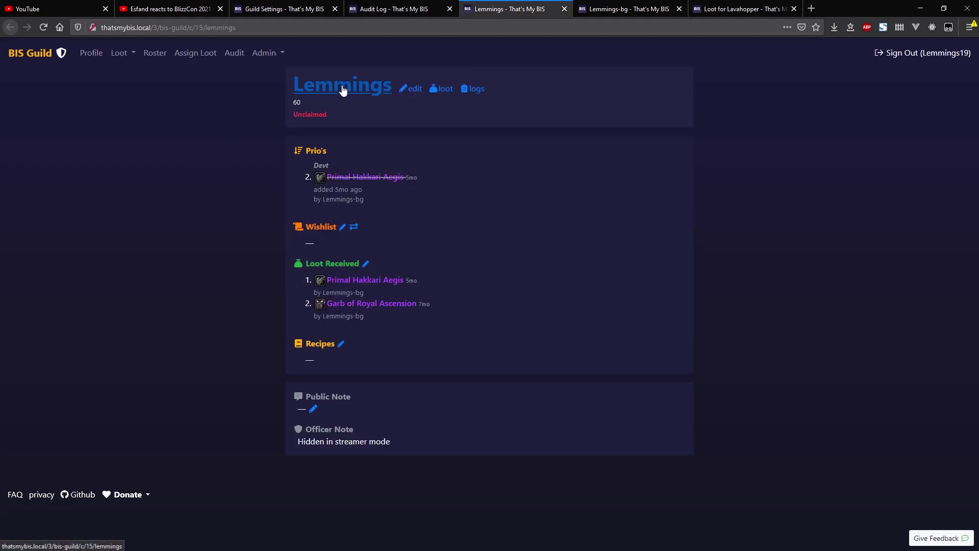
pyautogui.middleClick(500, 13)
# Narrow the member's Audit Log to the Wishlist category.
pyautogui.scroll(8, 366, 274)
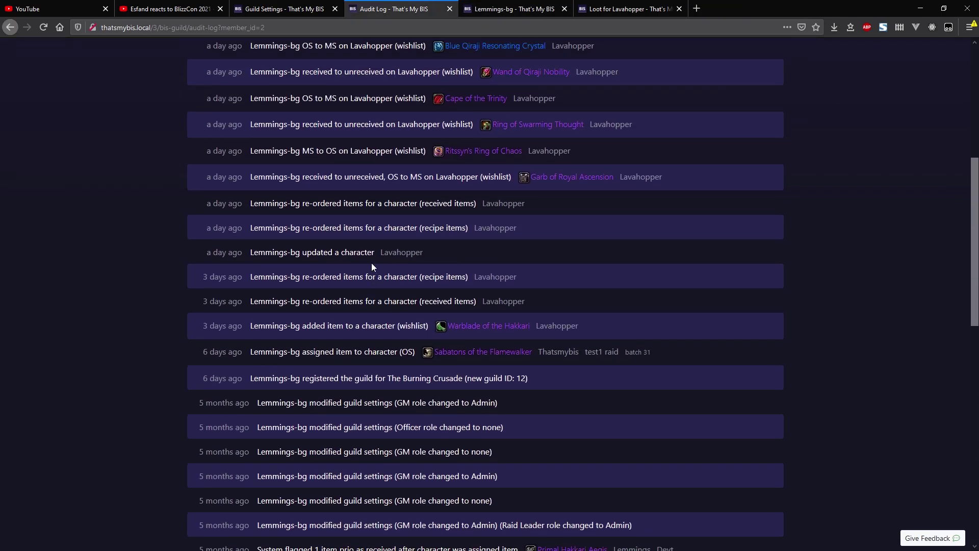
pyautogui.scroll(3, 366, 274)
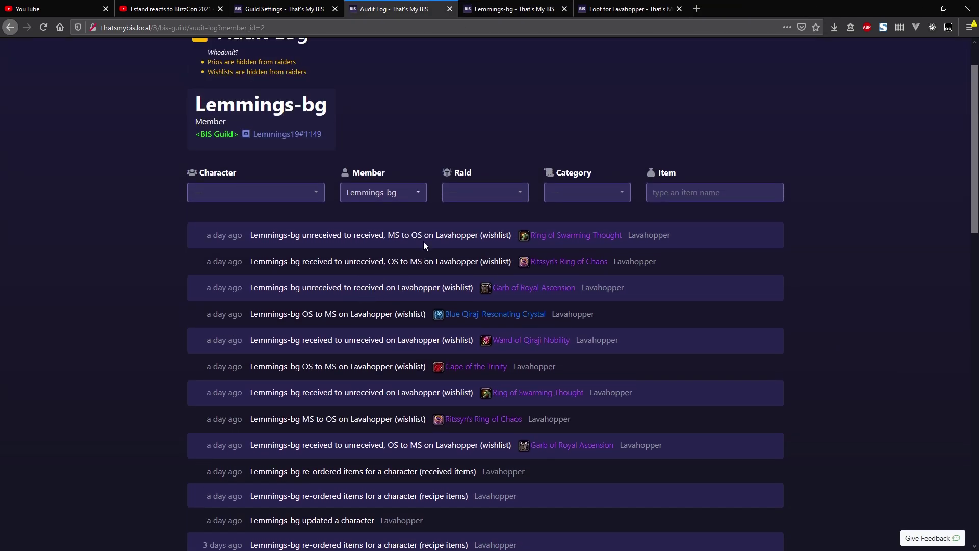
pyautogui.click(625, 193)
pyautogui.click(577, 335)
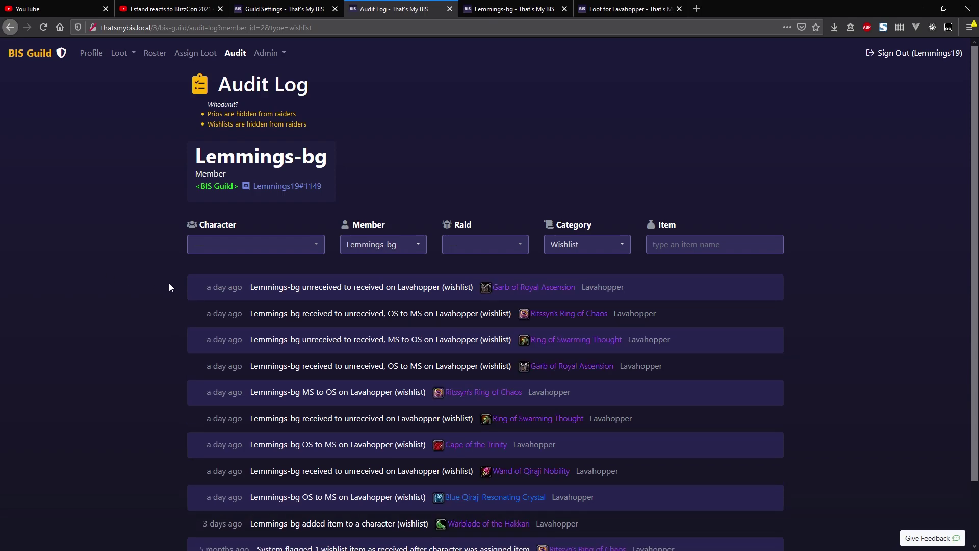
# Examine the wishlist labels in the filtered log entries and the choices in the Category and Member filters.
pyautogui.scroll(-3, 291, 306)
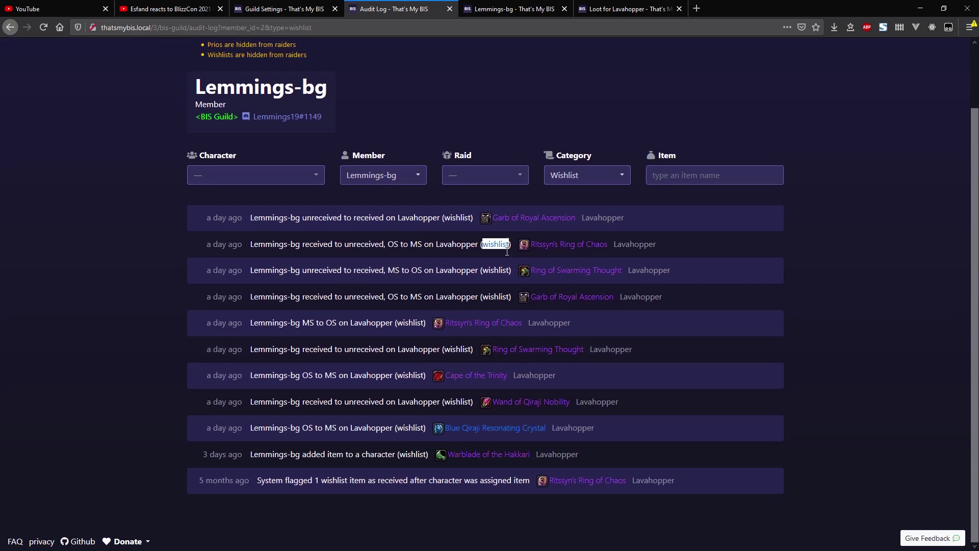
pyautogui.doubleClick(421, 322)
pyautogui.doubleClick(461, 349)
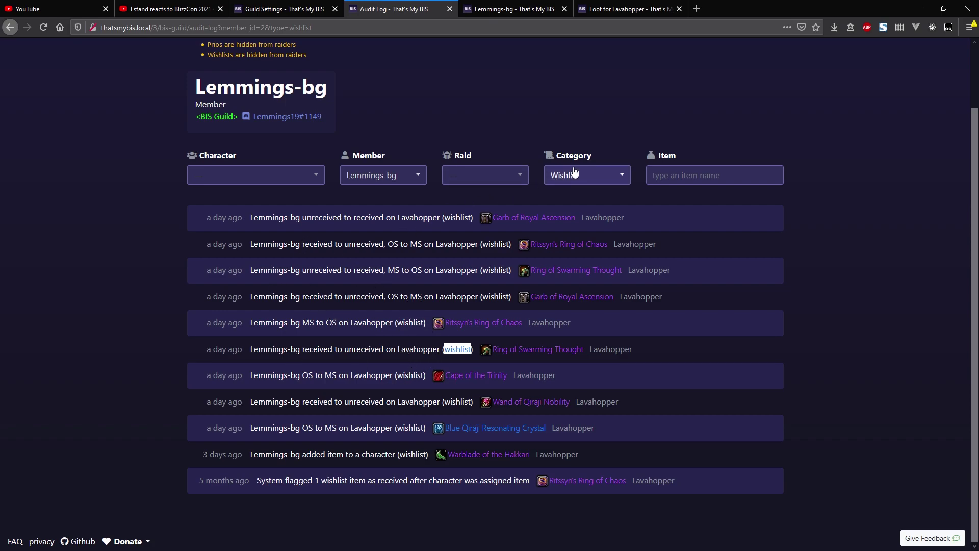
pyautogui.click(572, 179)
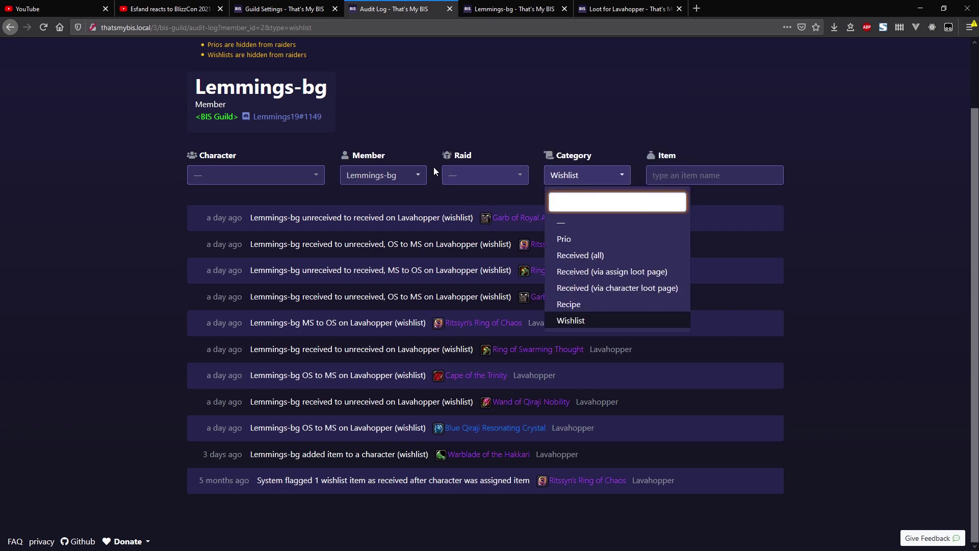
pyautogui.click(383, 175)
pyautogui.click(525, 127)
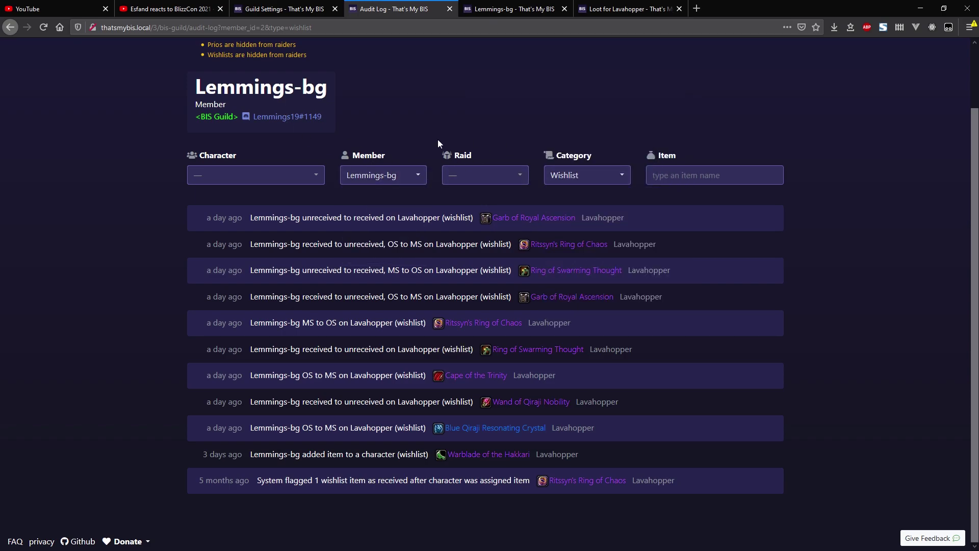
# Review the option limiting wishlist visibility to Raid Leaders in Guild Settings, and return to the filtered Audit Log.
pyautogui.click(288, 10)
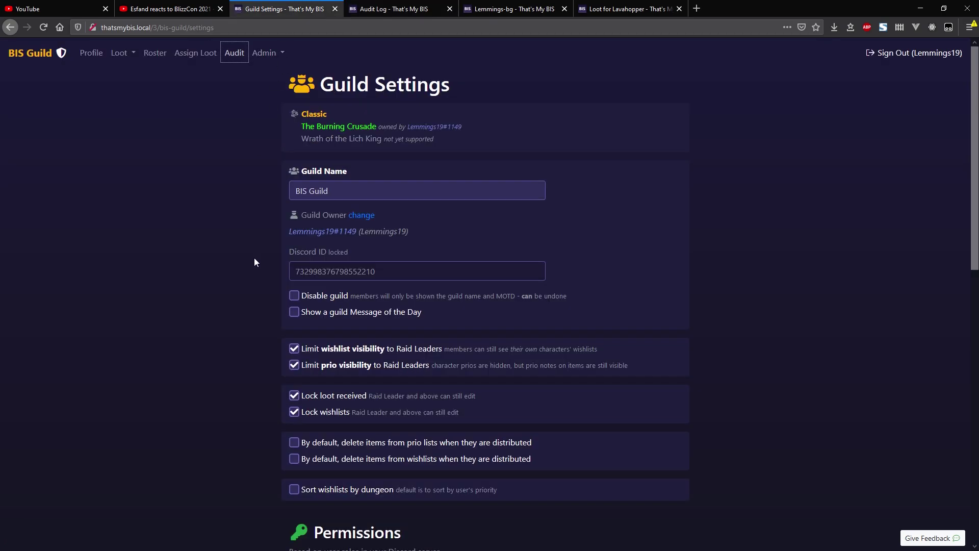
pyautogui.scroll(-1, 255, 262)
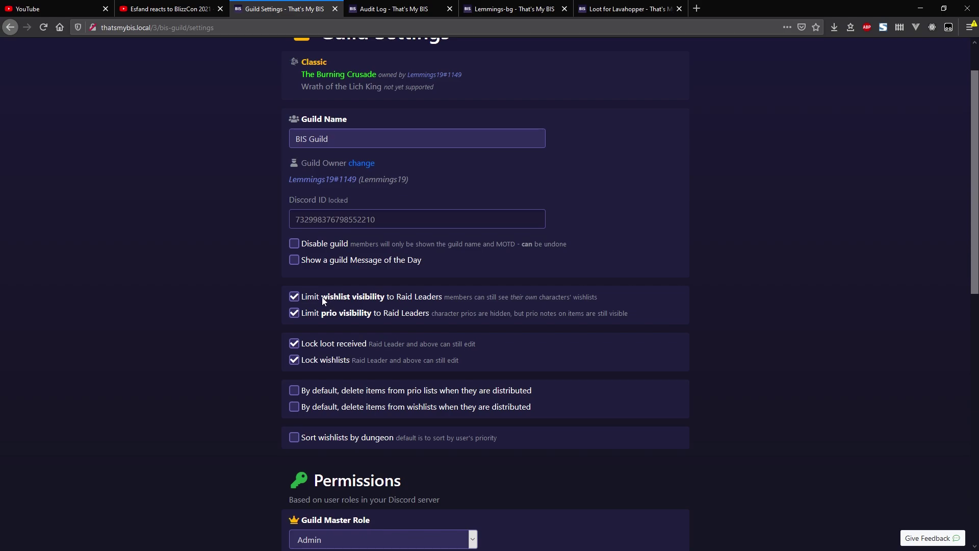
pyautogui.moveTo(322, 297); pyautogui.dragTo(352, 300)
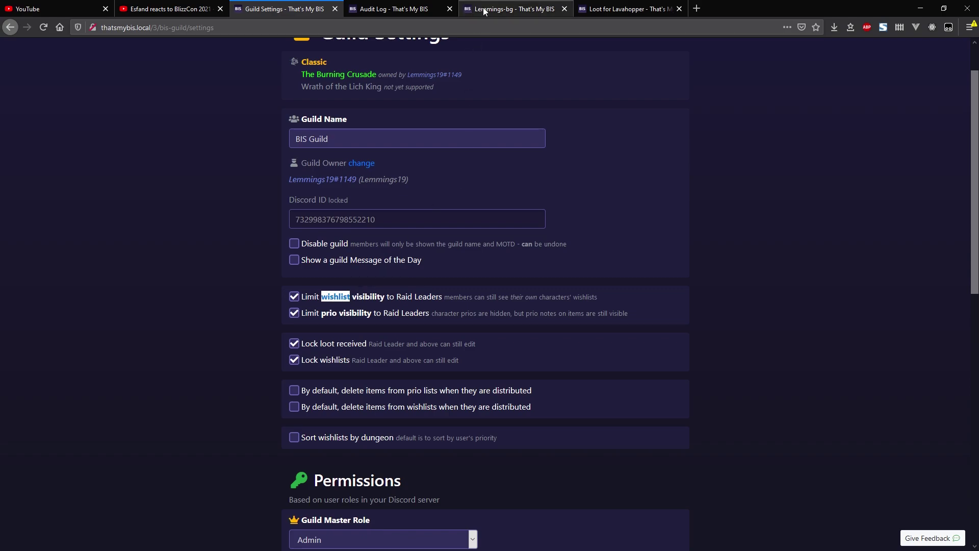
pyautogui.click(402, 9)
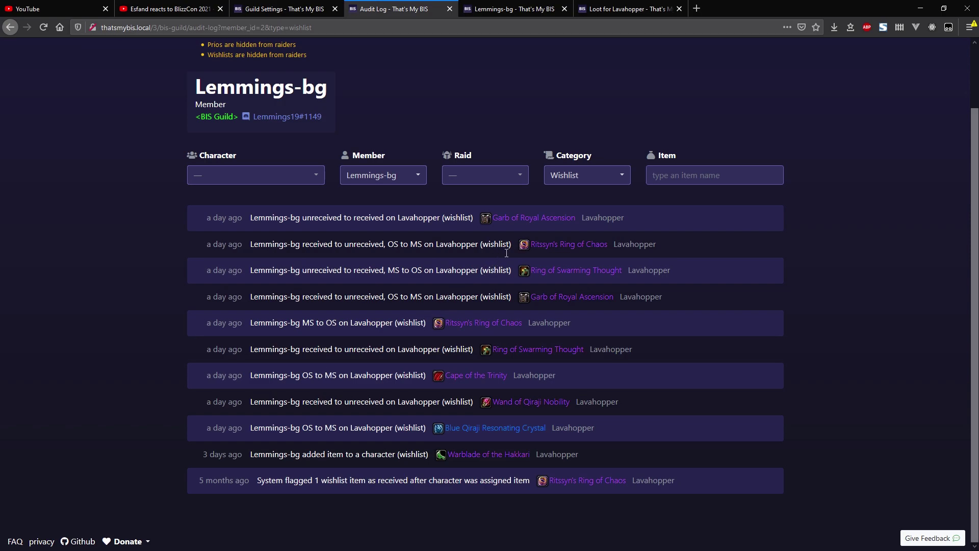
# Examine the wishlist entries for Ritssyn's Ring of Chaos, Ring of Swarming Thought and Garb of Royal Ascension in the Audit Log.
pyautogui.doubleClick(503, 246)
pyautogui.doubleClick(503, 272)
pyautogui.doubleClick(501, 297)
# Review the Guild Settings options for deleting distributed items from prio lists and wishlists, and turn on the wishlist option.
pyautogui.click(288, 9)
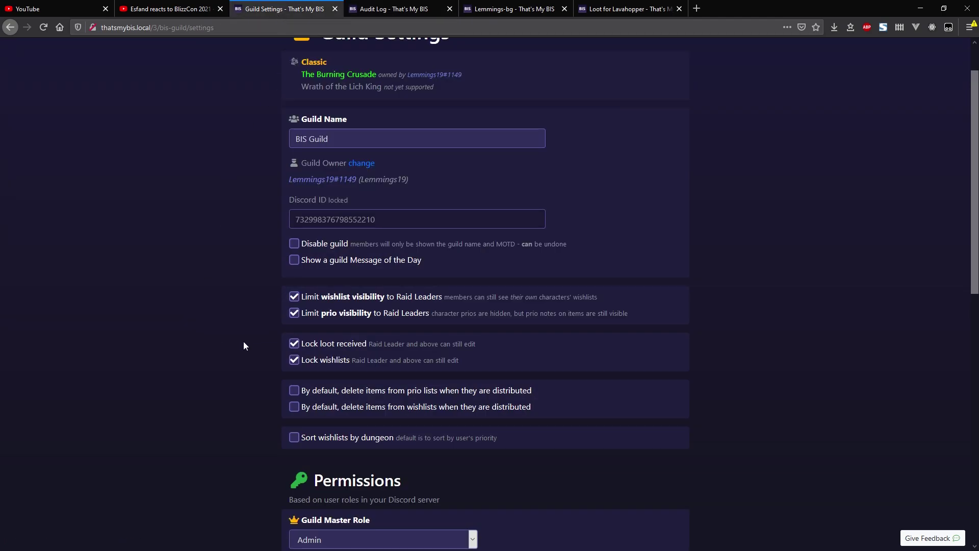
pyautogui.scroll(-2, 244, 341)
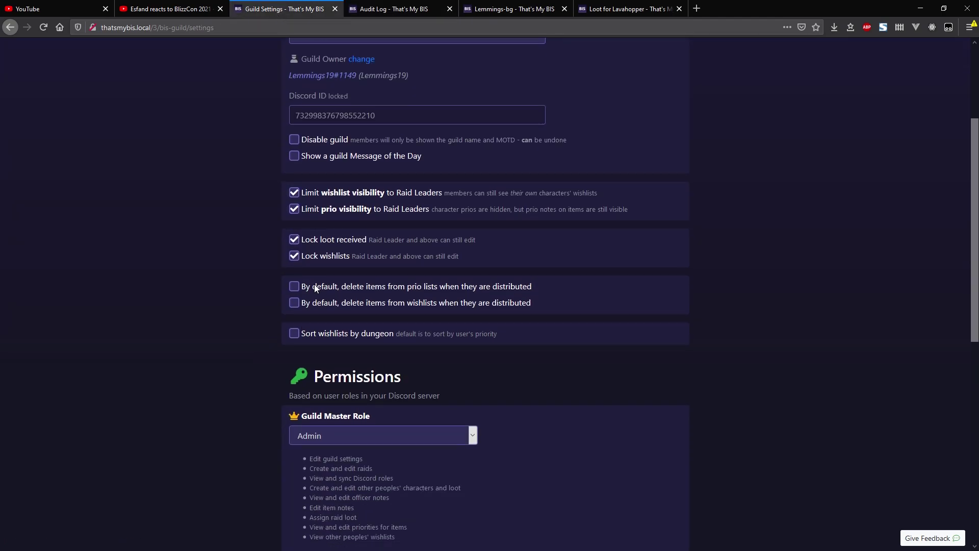
pyautogui.moveTo(366, 286); pyautogui.dragTo(454, 288)
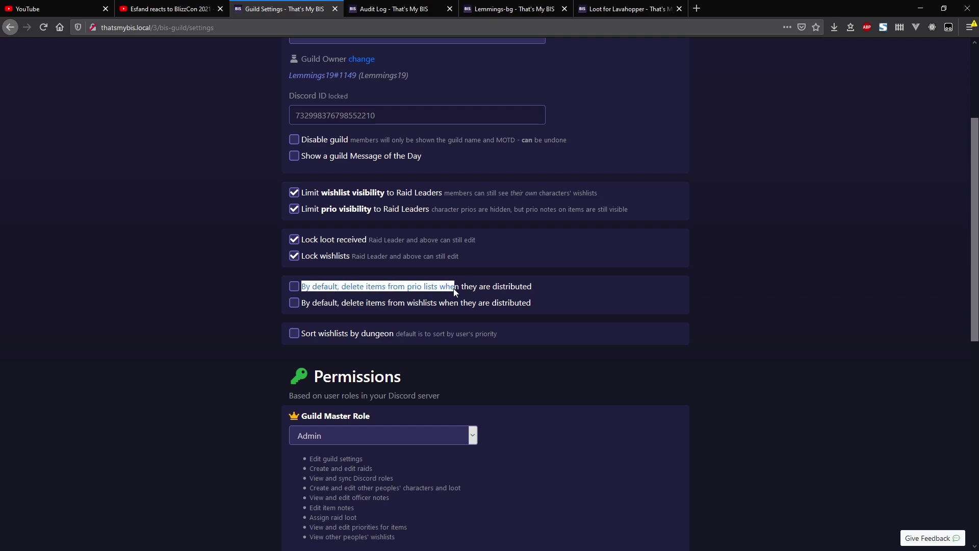
pyautogui.click(347, 306)
pyautogui.moveTo(301, 304); pyautogui.dragTo(536, 308)
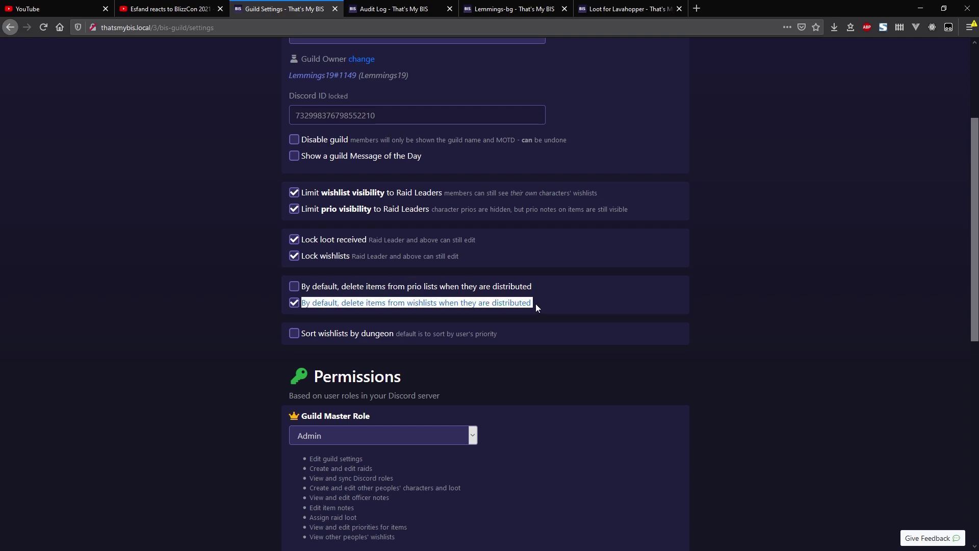
pyautogui.click(367, 312)
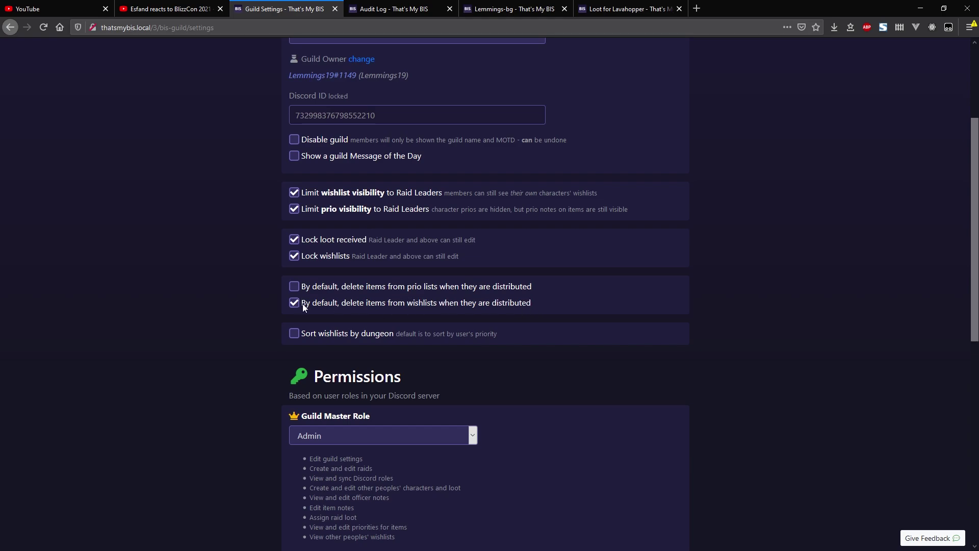
pyautogui.moveTo(302, 304); pyautogui.dragTo(503, 310)
pyautogui.click(540, 307)
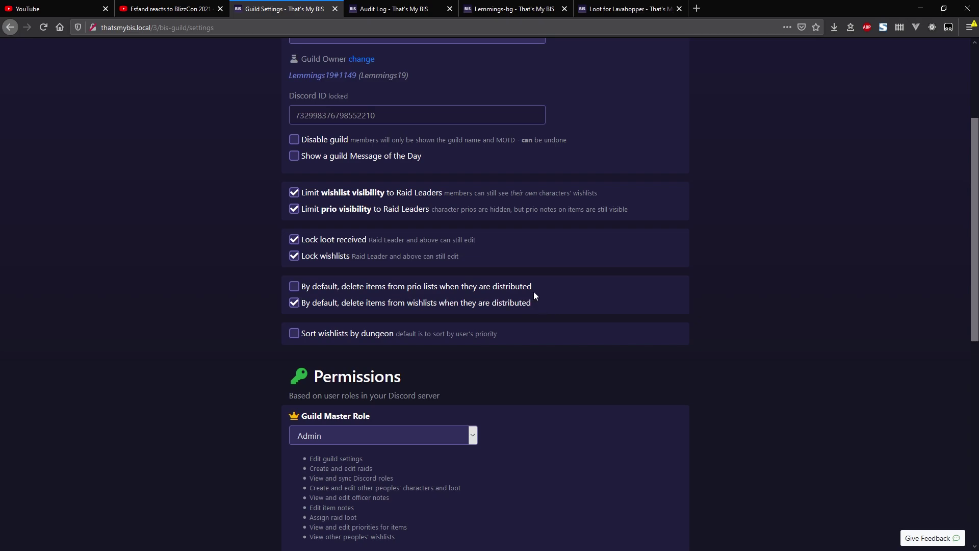
# Go back from Lavahopper's loot editing to the character page, place the Guild Settings tab beside it, and review the wishlist.
pyautogui.click(526, 8)
pyautogui.click(609, 10)
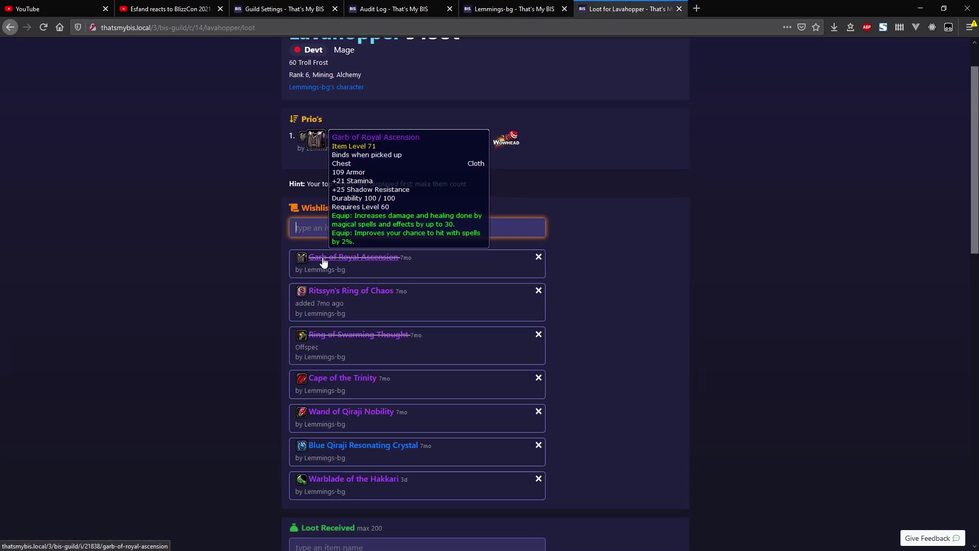
pyautogui.hotkey('alt', 'Left')
pyautogui.moveTo(300, 10); pyautogui.dragTo(496, 11)
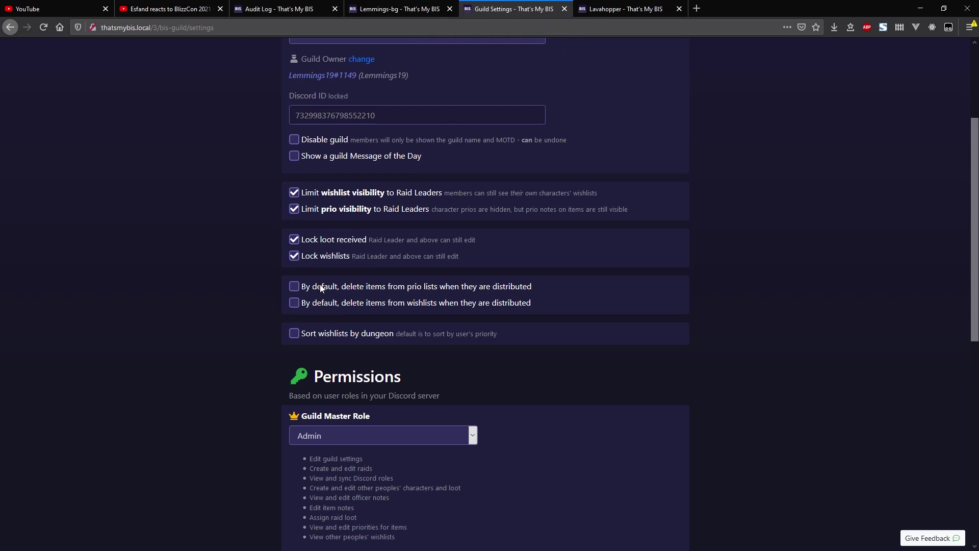
pyautogui.click(601, 15)
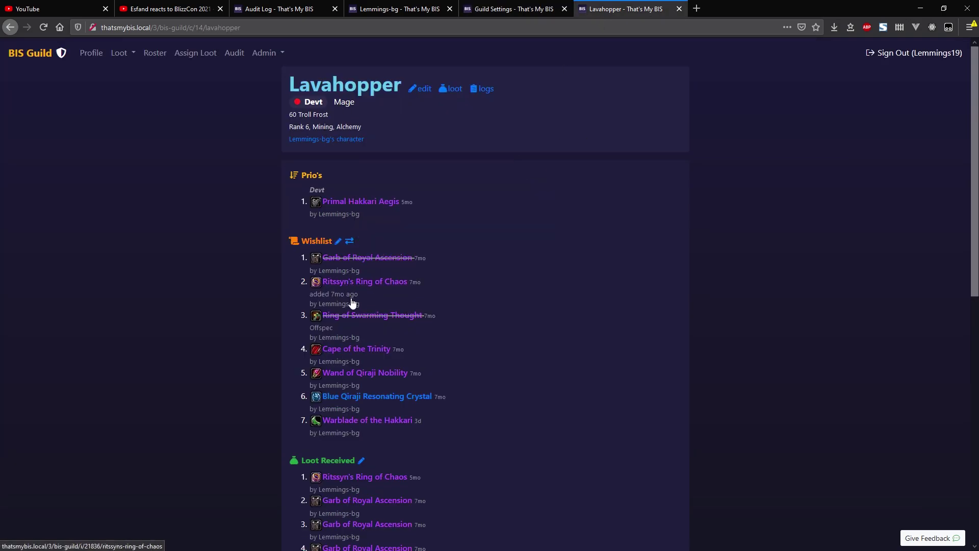
pyautogui.moveTo(337, 322)
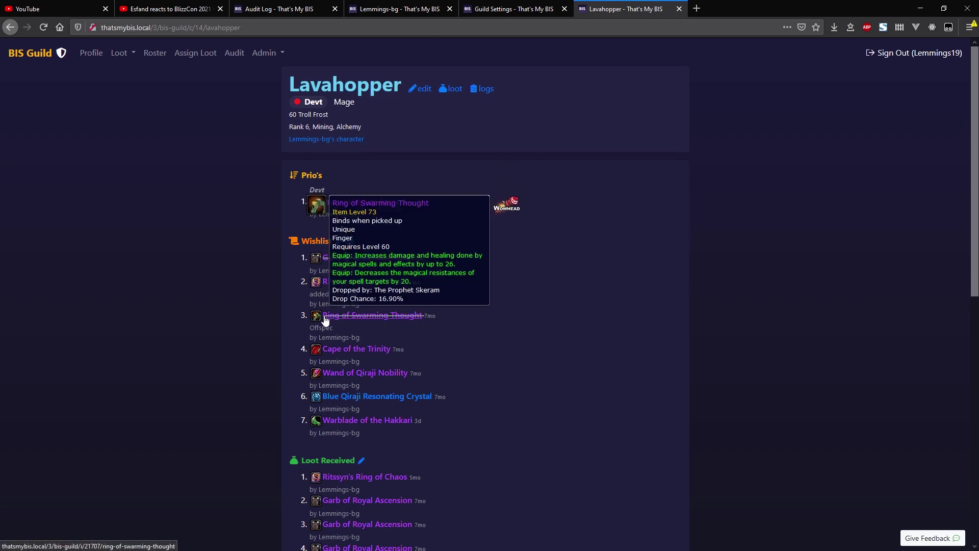
# Enable default deletion of distributed items from wishlists in Guild Settings, and review the crossed-out items in Lavahopper's wishlist.
pyautogui.click(505, 9)
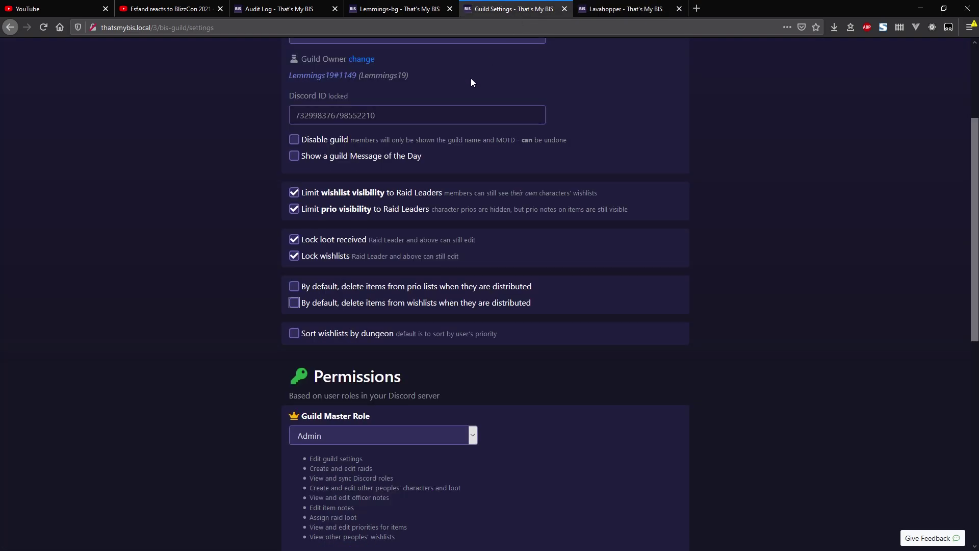
pyautogui.click(294, 303)
pyautogui.click(619, 9)
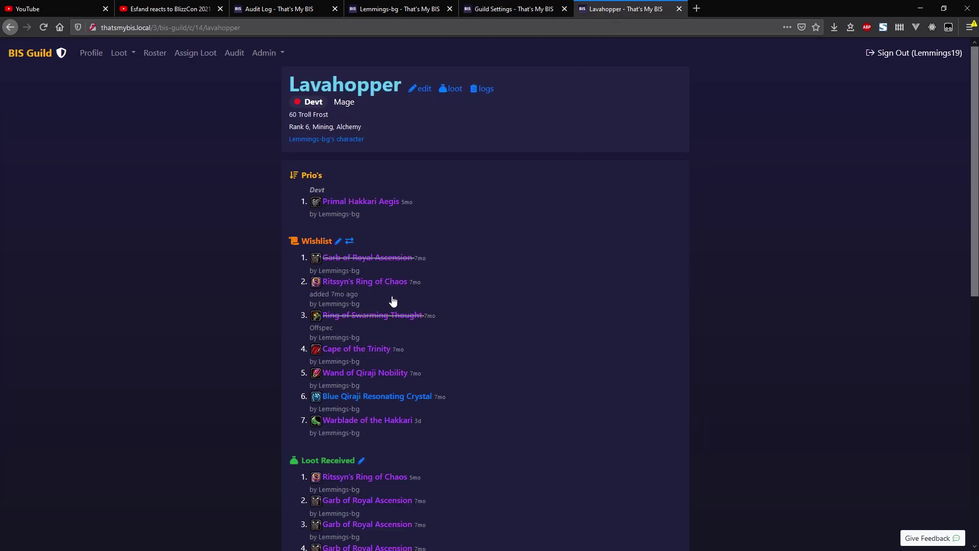
pyautogui.moveTo(370, 324)
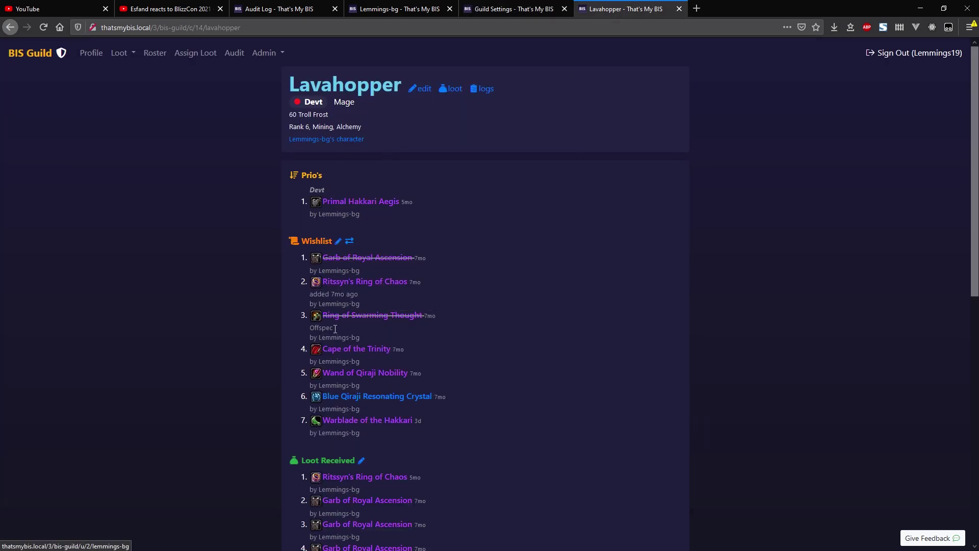
pyautogui.moveTo(341, 318)
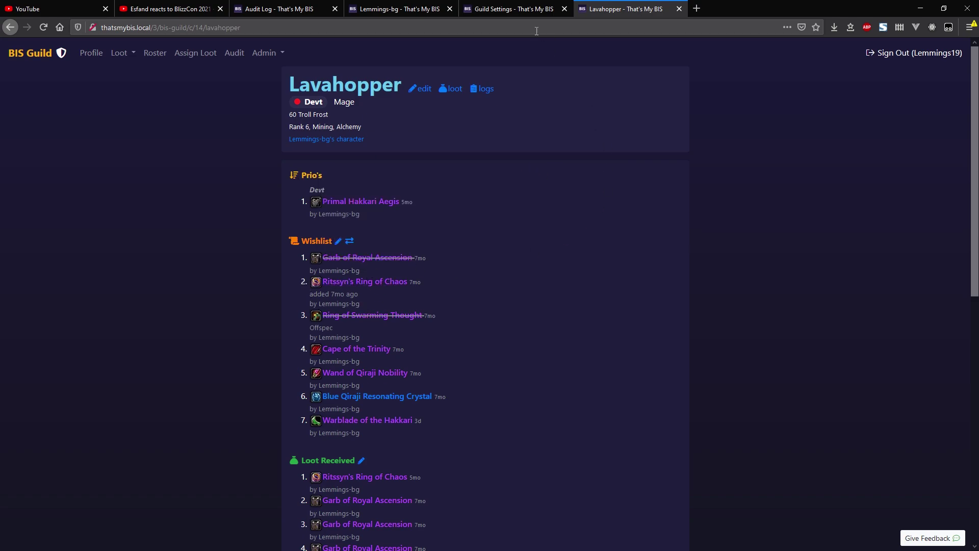
# Enable sorting wishlists by dungeon in Guild Settings, and switch Lavahopper's wishlist to dungeon order.
pyautogui.click(519, 13)
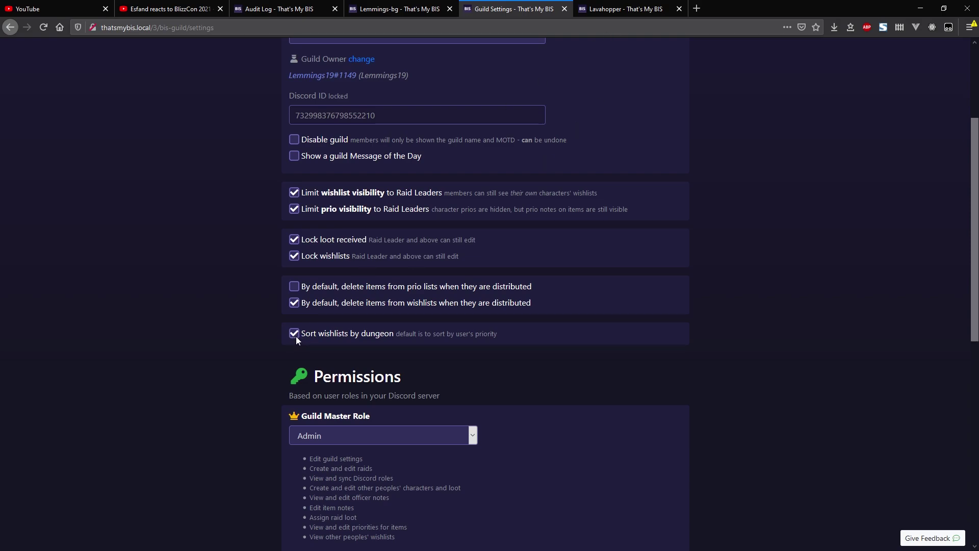
pyautogui.click(606, 10)
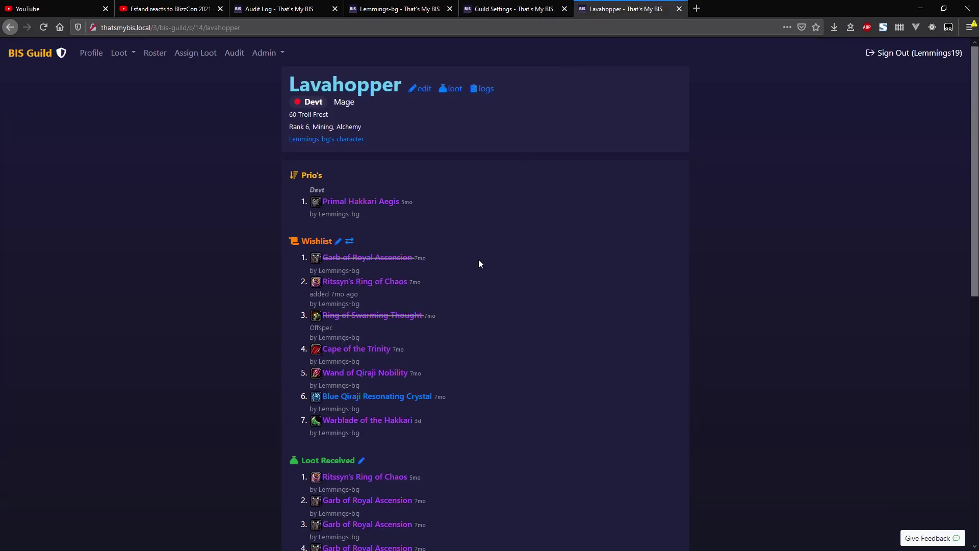
pyautogui.click(350, 241)
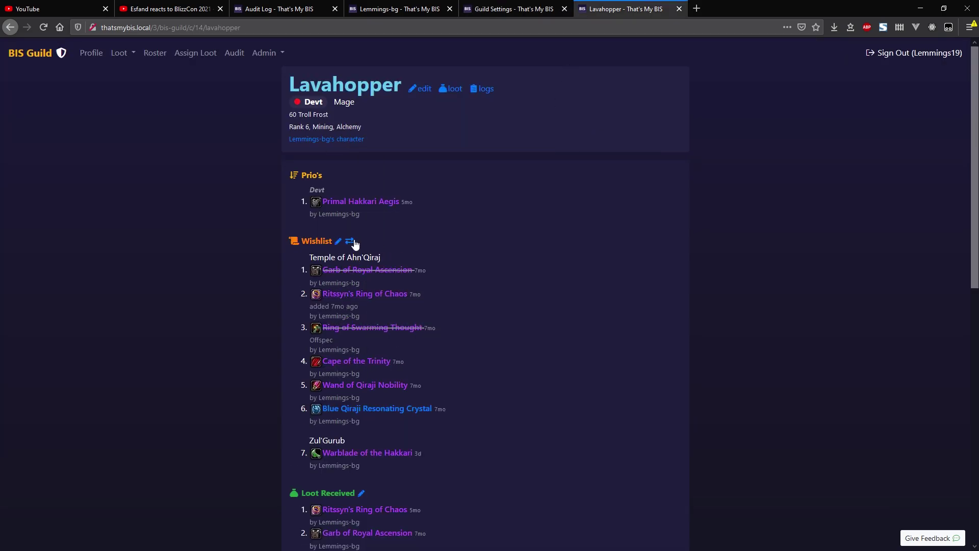
# Examine the Temple of Ahn'Qiraj and Zul'Gurub item groups in Lavahopper's wishlist.
pyautogui.scroll(-1, 462, 259)
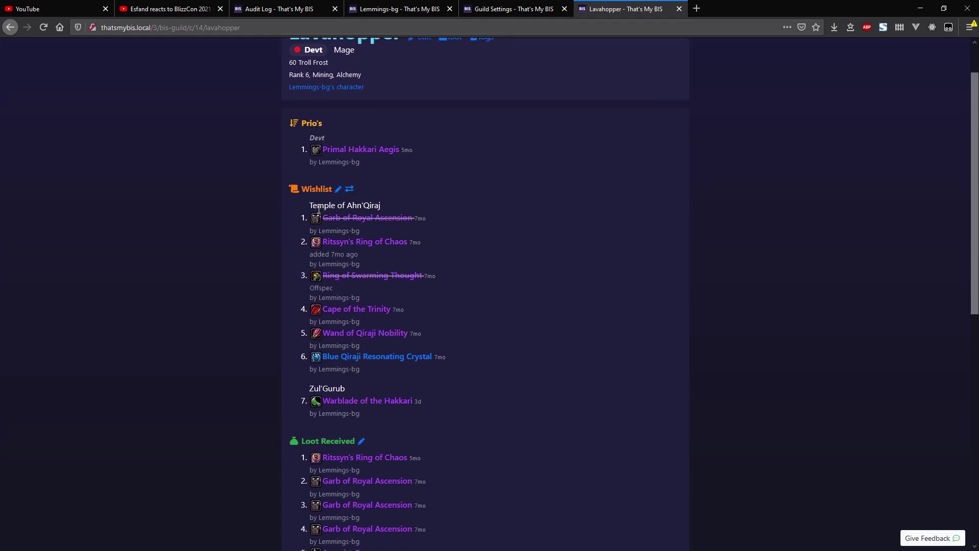
pyautogui.moveTo(308, 207); pyautogui.dragTo(469, 371)
pyautogui.click(469, 373)
pyautogui.moveTo(301, 386); pyautogui.dragTo(363, 413)
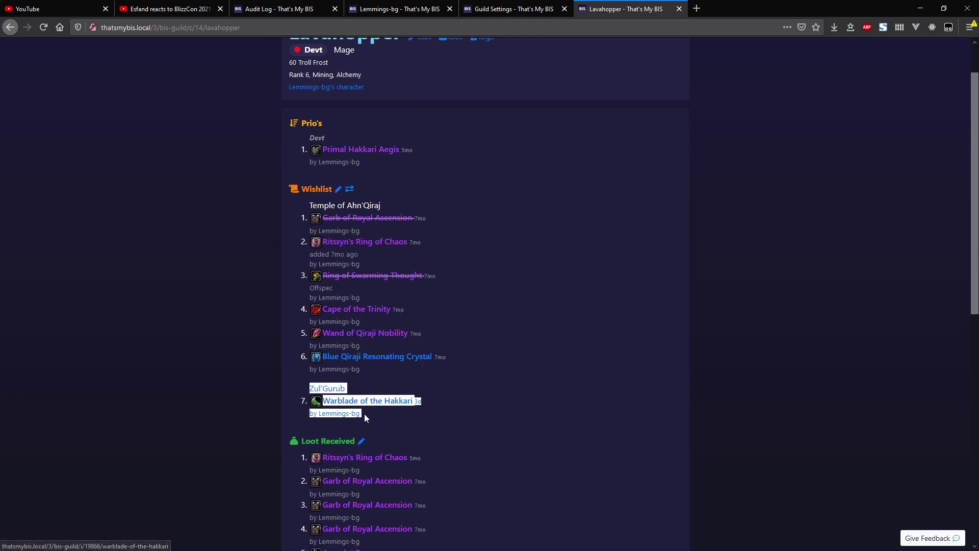
pyautogui.click(372, 421)
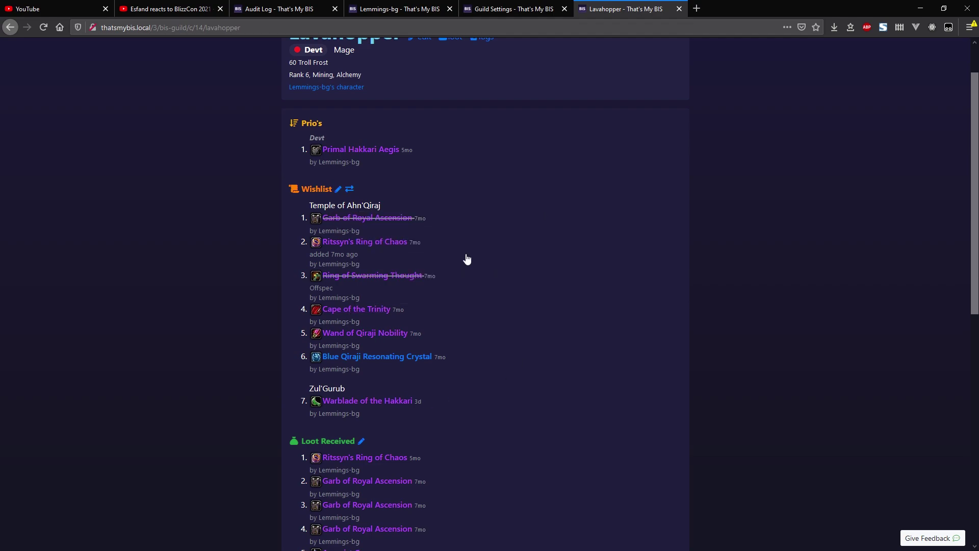
# Disable sorting wishlists by dungeon in Guild Settings, and switch Lavahopper's wishlist back to priority order.
pyautogui.click(526, 9)
pyautogui.click(295, 333)
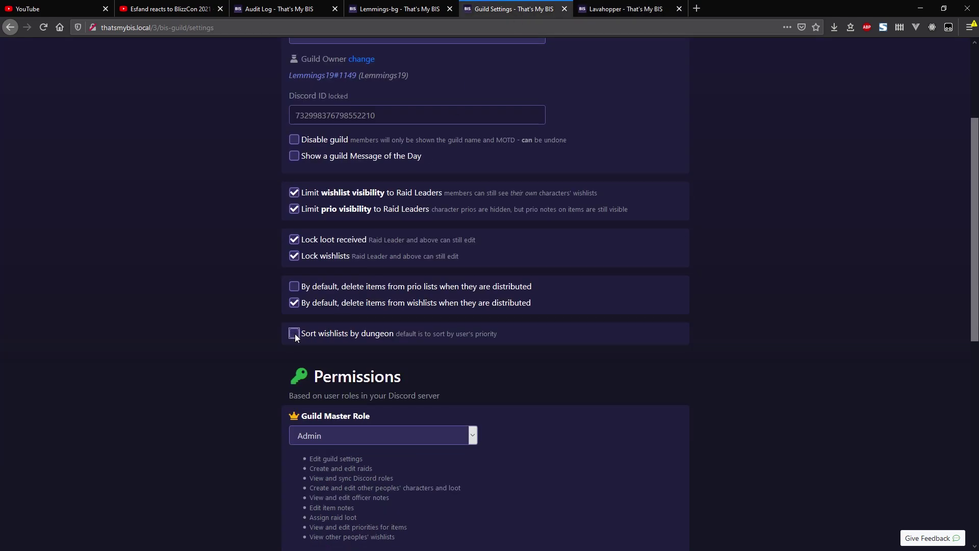
pyautogui.click(623, 9)
pyautogui.click(349, 189)
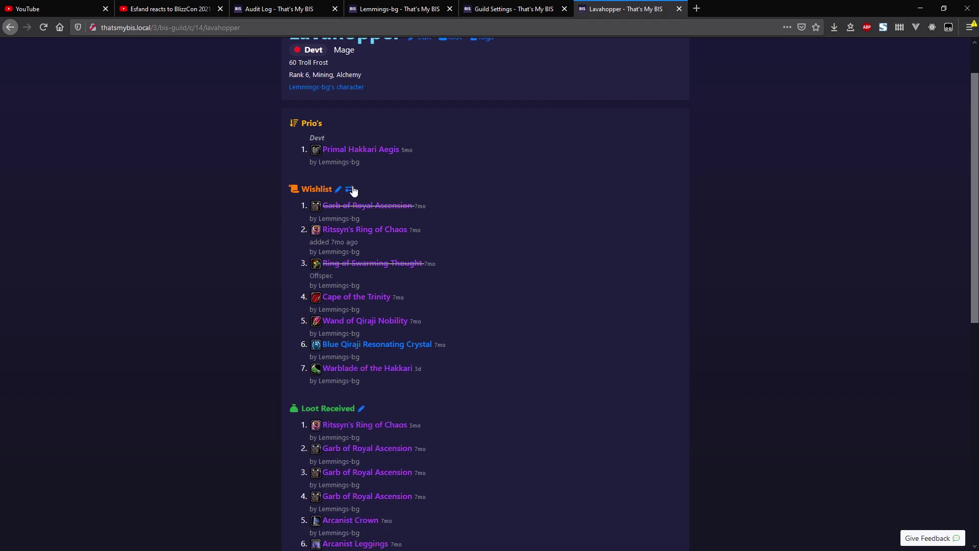
# Examine the Permissions section of Guild Settings together with the guild's locked Discord ID.
pyautogui.click(512, 9)
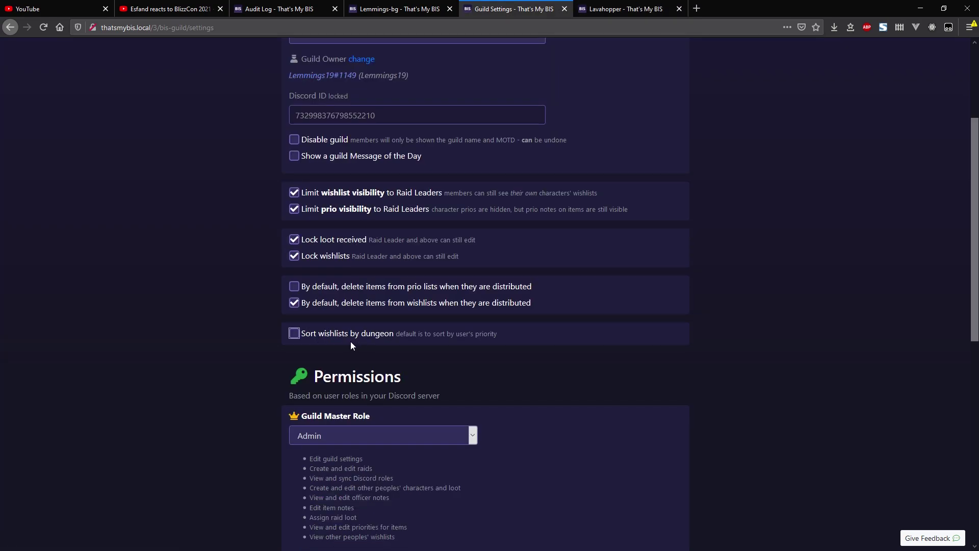
pyautogui.scroll(-6, 224, 362)
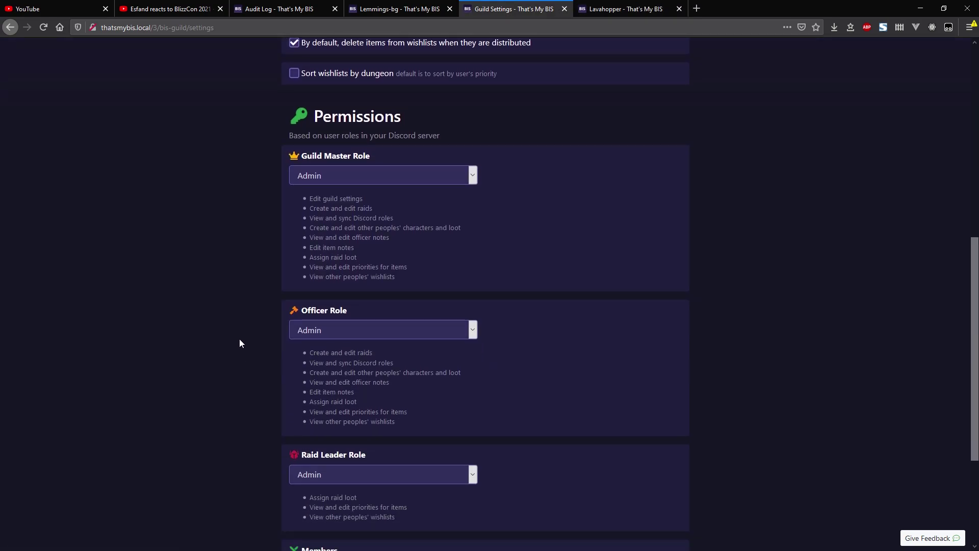
pyautogui.moveTo(314, 65); pyautogui.dragTo(421, 70)
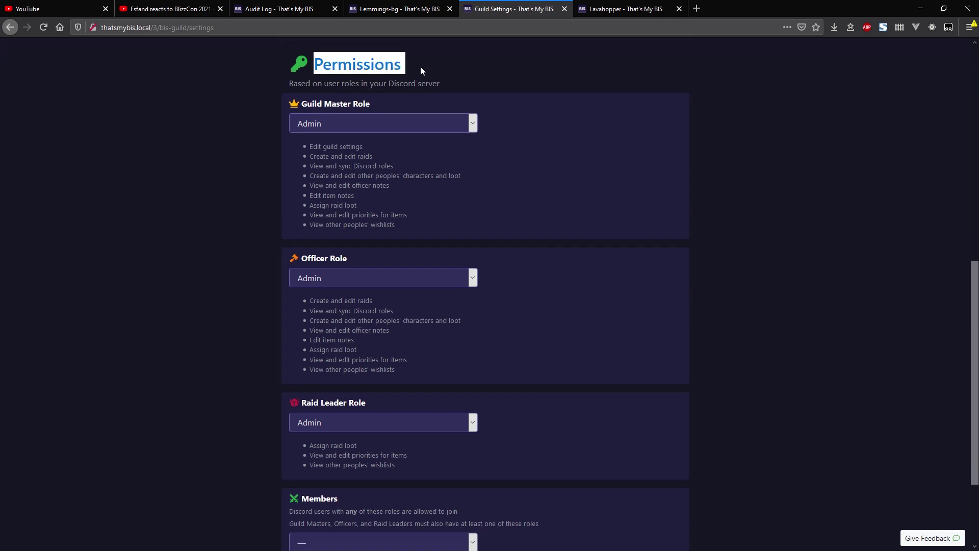
pyautogui.click(331, 71)
pyautogui.moveTo(321, 67); pyautogui.dragTo(406, 72)
pyautogui.scroll(6, 430, 125)
pyautogui.doubleClick(338, 116)
pyautogui.scroll(-6, 241, 252)
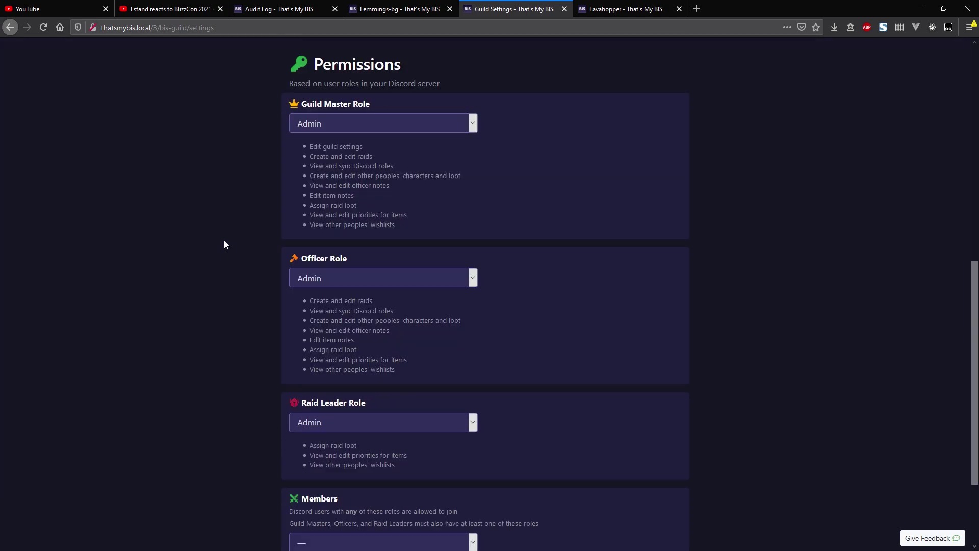
# Look through the Discord roles available for the Guild Master Role without changing the selection.
pyautogui.click(373, 124)
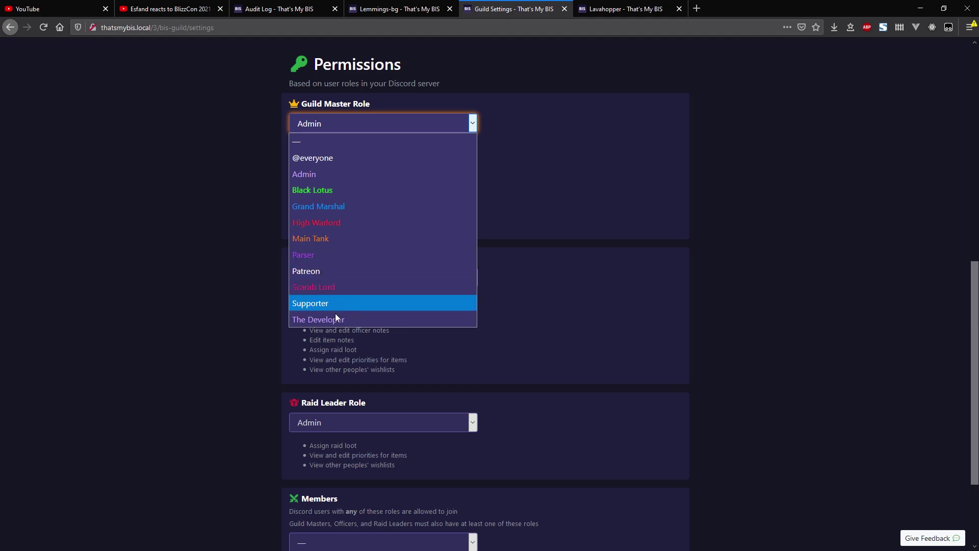
pyautogui.click(479, 140)
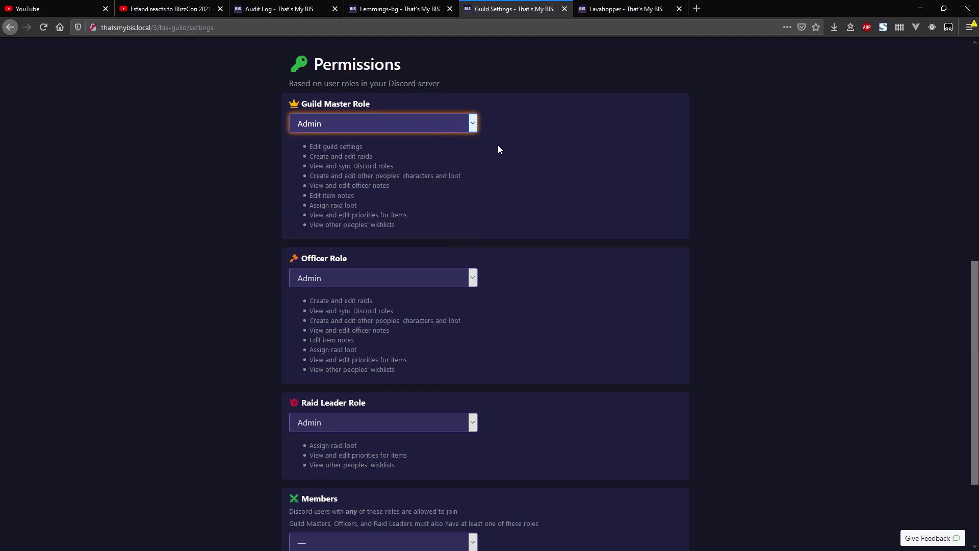
pyautogui.scroll(1, 510, 168)
pyautogui.moveTo(299, 156); pyautogui.dragTo(388, 159)
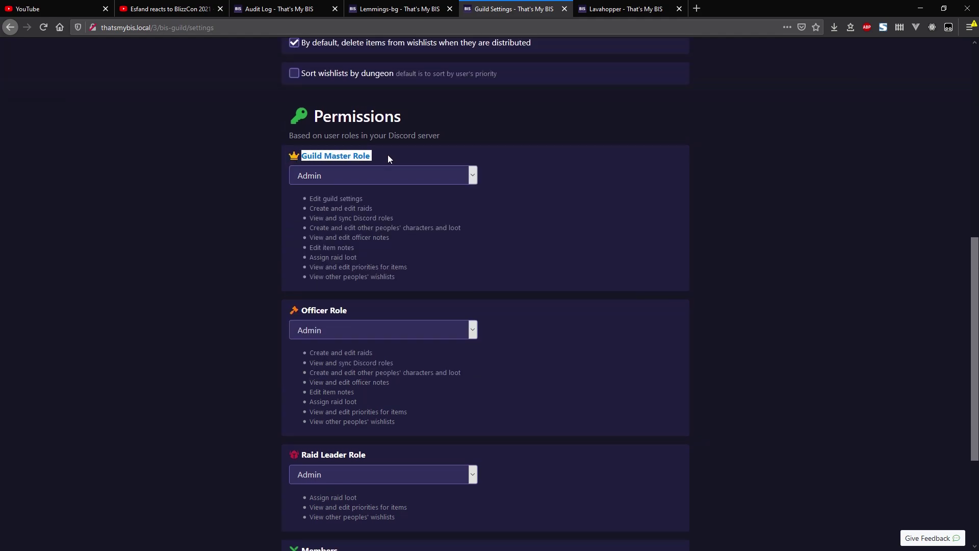
pyautogui.click(389, 176)
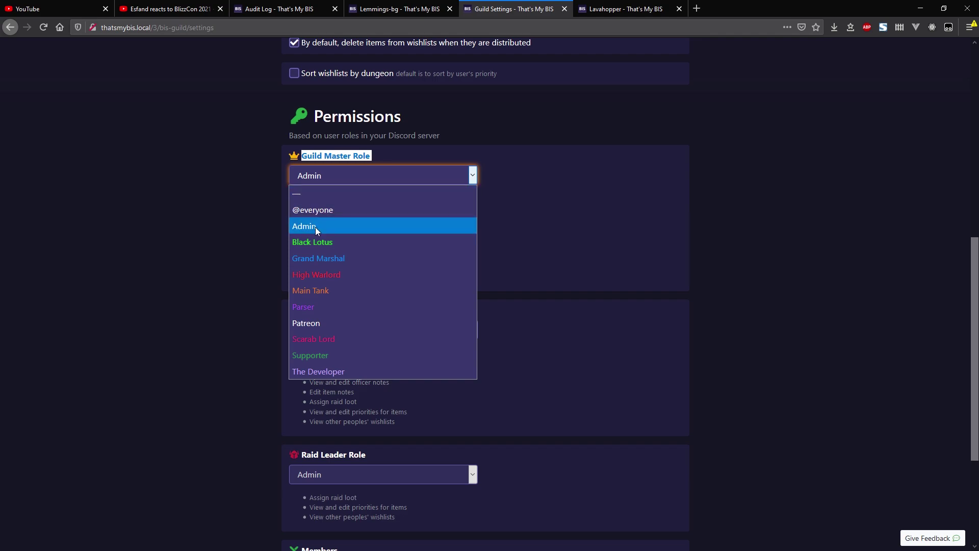
pyautogui.click(356, 159)
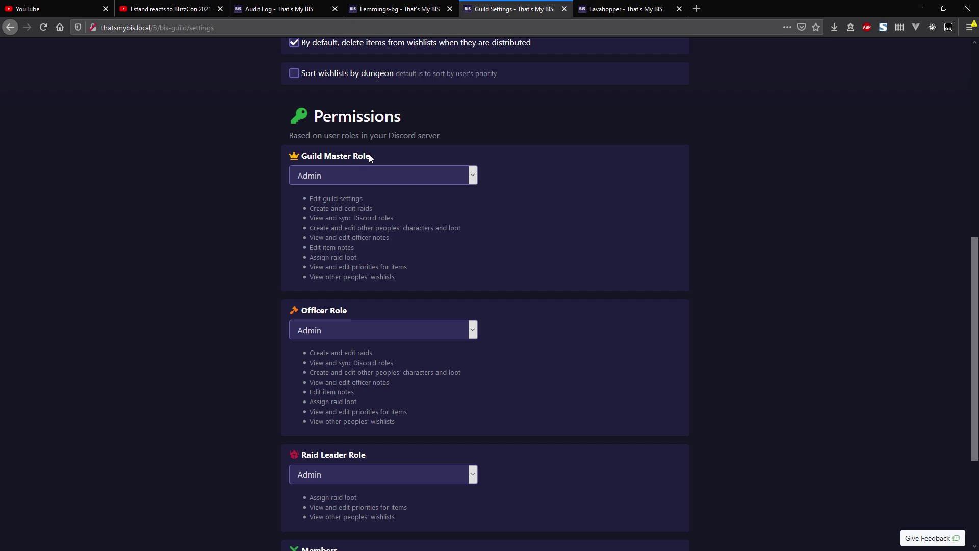
# Set the Guild Master Role to Patreon, and review the permissions listed for that role.
pyautogui.click(347, 171)
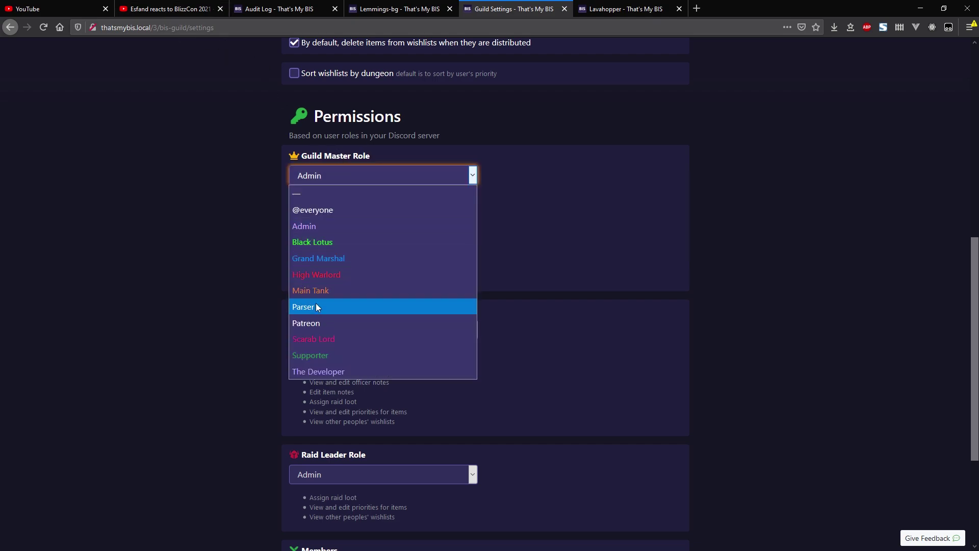
pyautogui.click(323, 324)
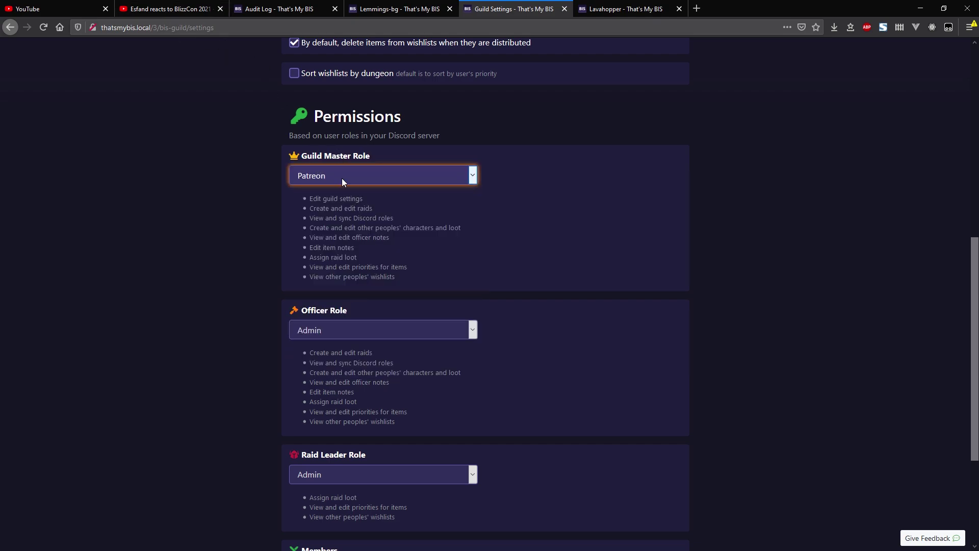
pyautogui.scroll(-2, 255, 280)
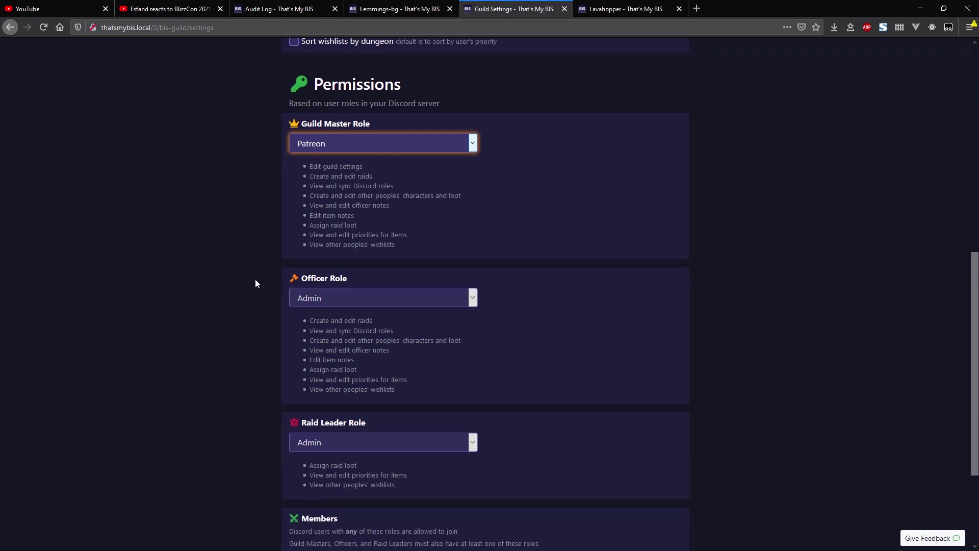
pyautogui.click(309, 100)
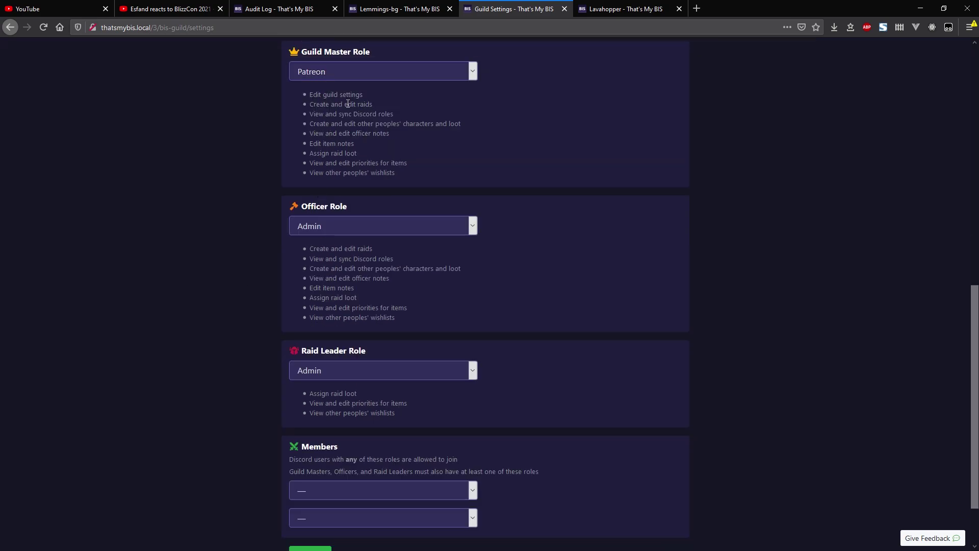
# Set the Officer Role to Main Tank, and review the permissions listed for that role.
pyautogui.moveTo(315, 96); pyautogui.dragTo(459, 170)
pyautogui.click(344, 238)
pyautogui.click(346, 220)
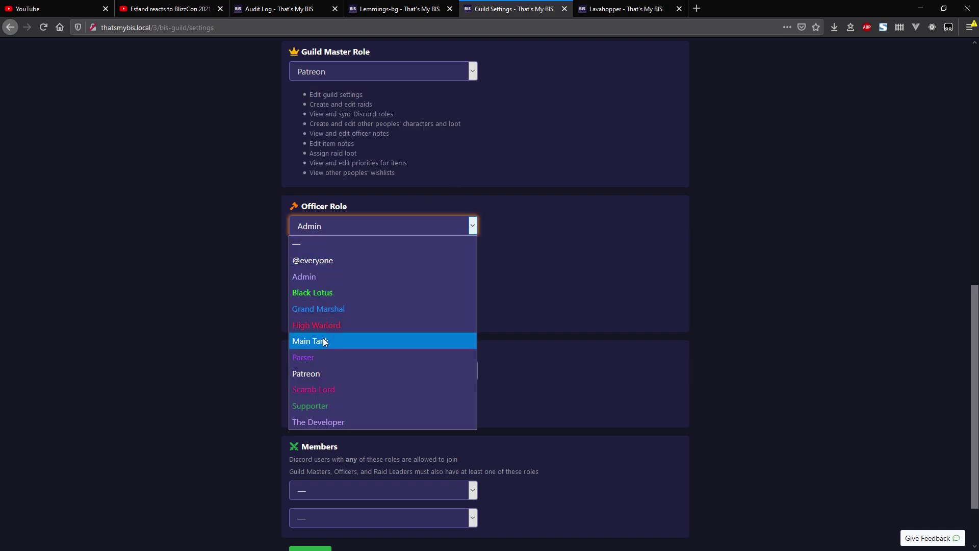
pyautogui.click(325, 341)
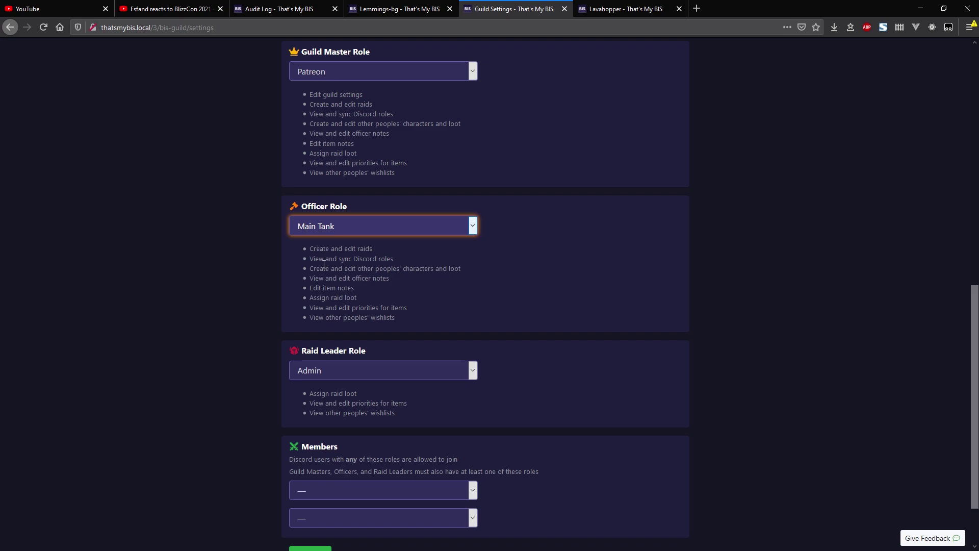
pyautogui.moveTo(308, 248); pyautogui.dragTo(379, 252)
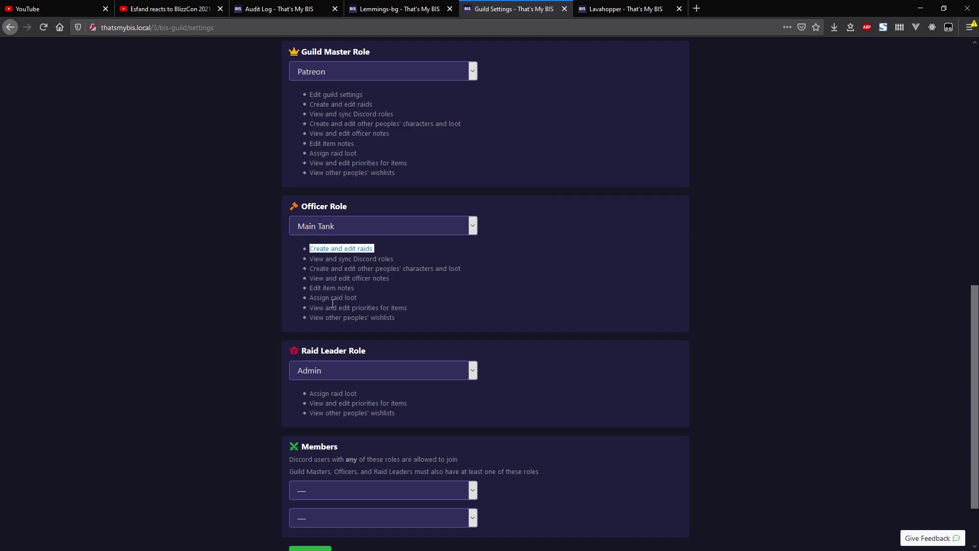
pyautogui.moveTo(315, 284); pyautogui.dragTo(457, 273)
pyautogui.click(396, 276)
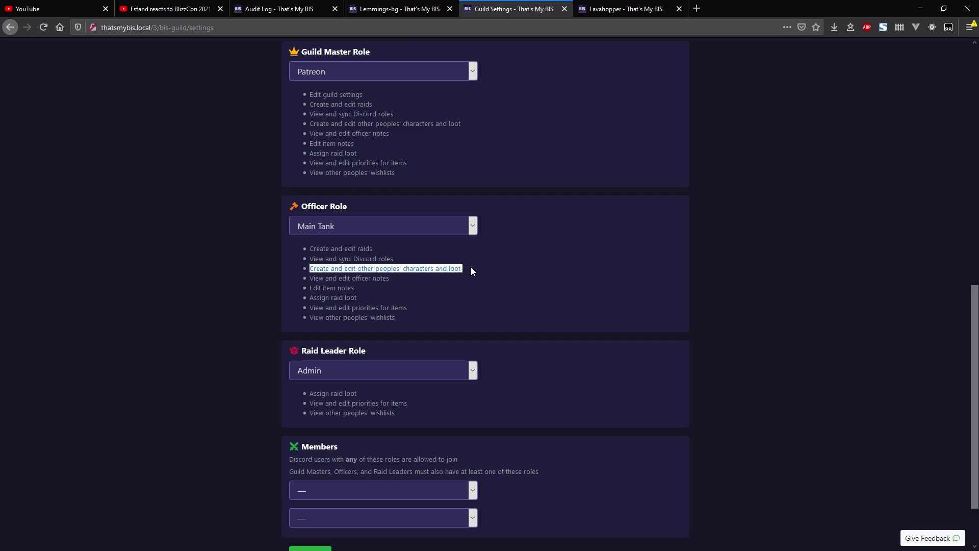
pyautogui.click(470, 267)
# Set the Raid Leader Role to Black Lotus, and review the loot, priority and wishlist permissions listed for it.
pyautogui.scroll(-1, 398, 319)
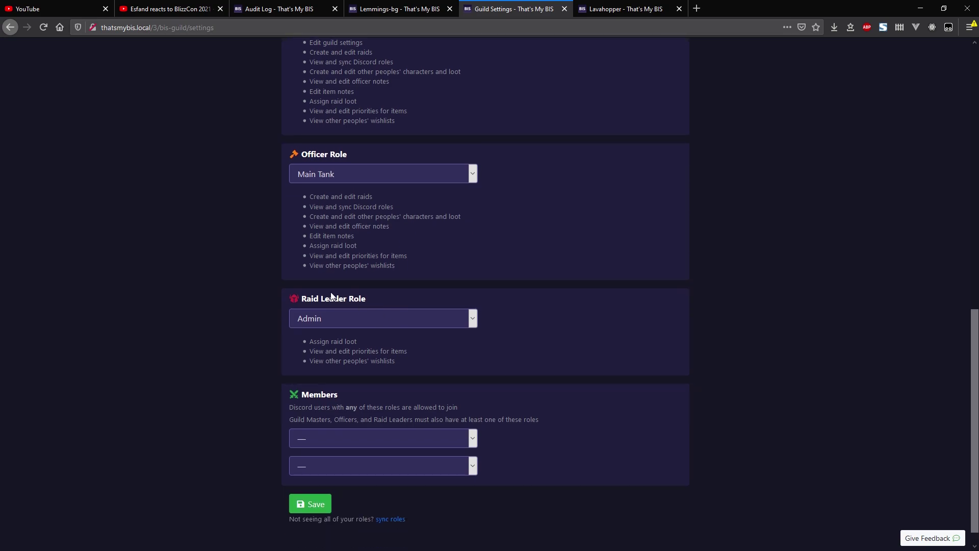
pyautogui.moveTo(310, 301); pyautogui.dragTo(301, 300)
pyautogui.click(357, 316)
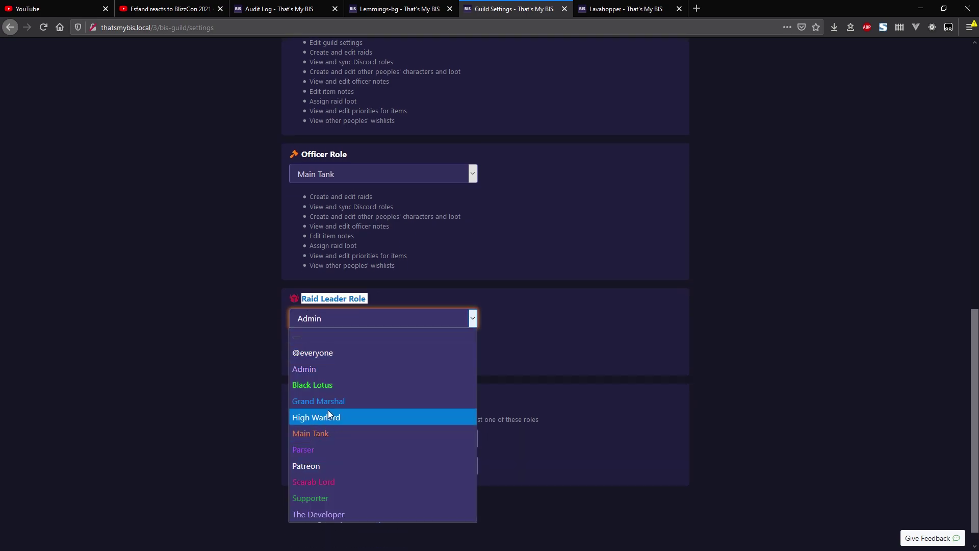
pyautogui.click(330, 384)
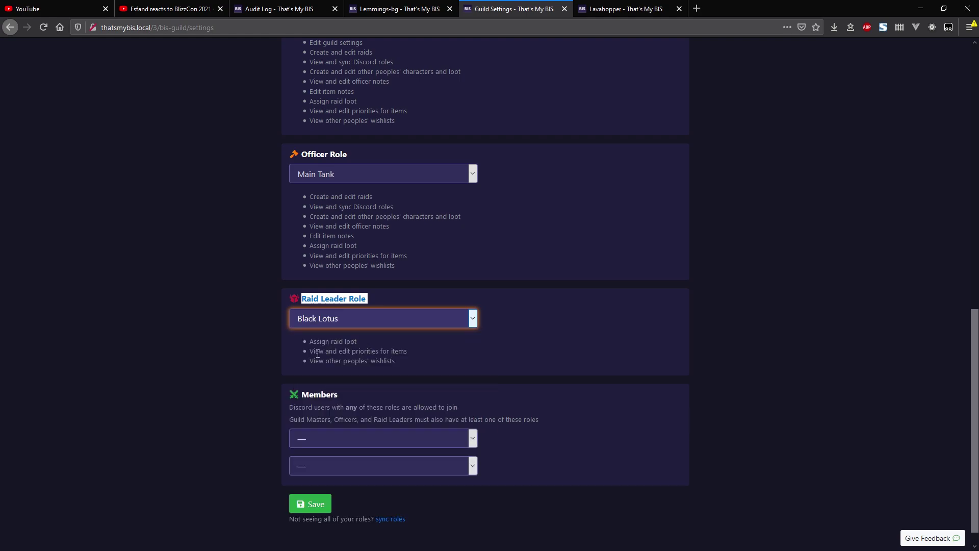
pyautogui.click(304, 338)
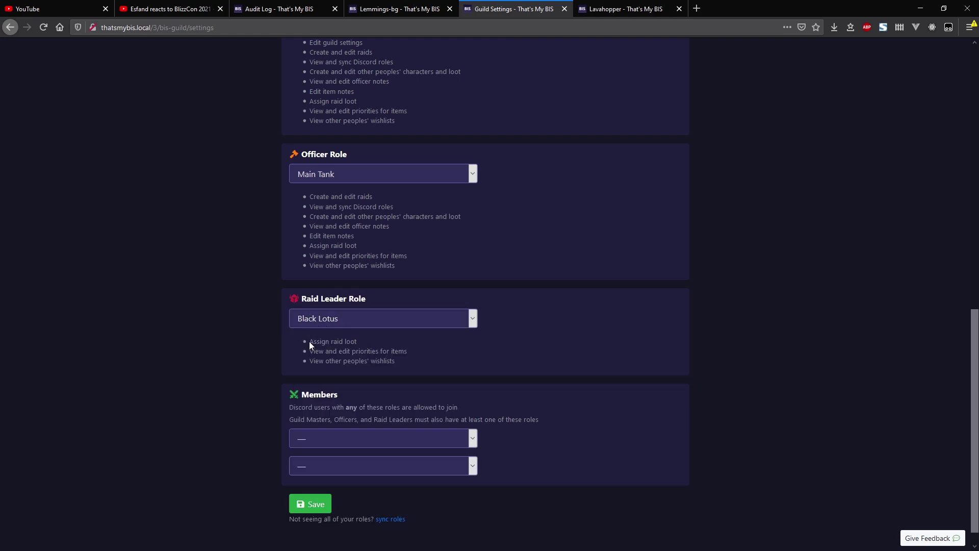
pyautogui.moveTo(357, 341); pyautogui.dragTo(413, 353)
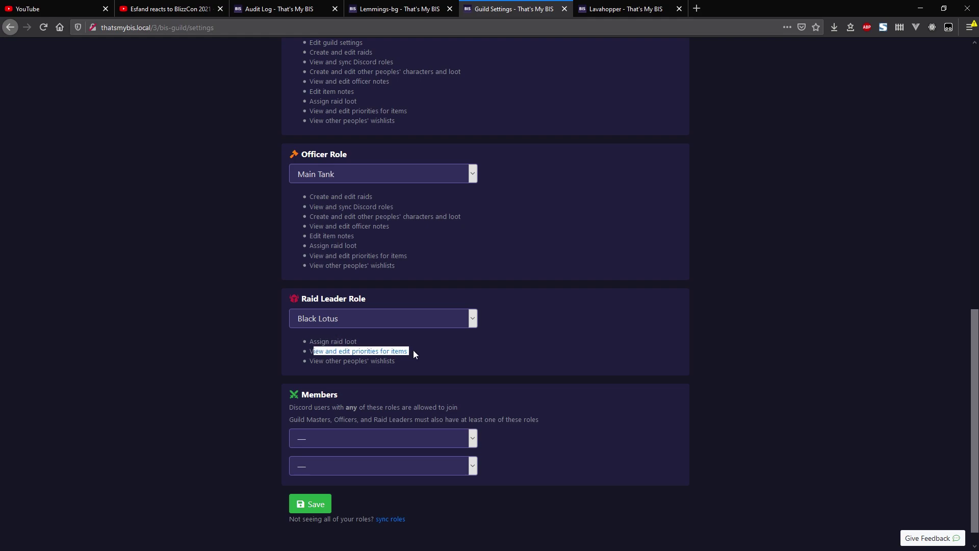
pyautogui.moveTo(317, 363); pyautogui.dragTo(341, 366)
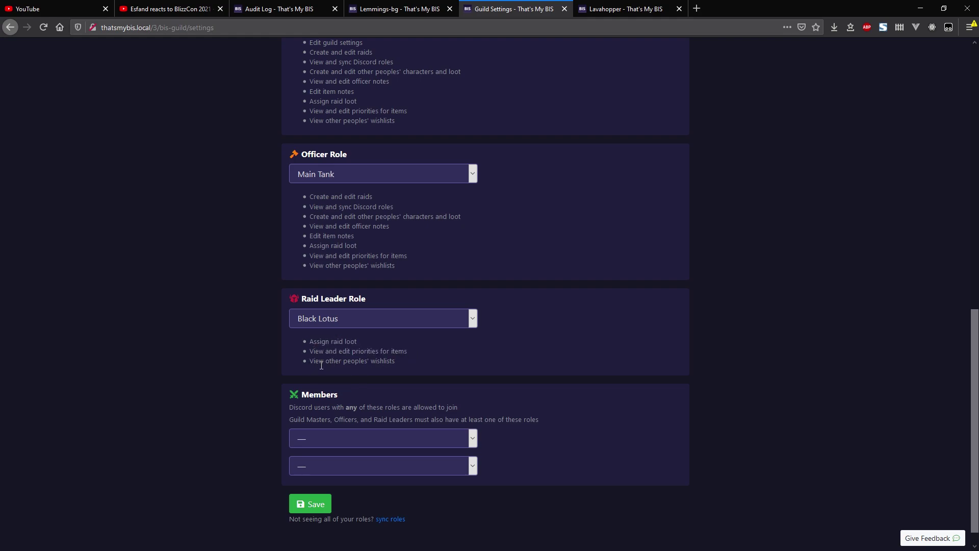
pyautogui.scroll(8, 409, 312)
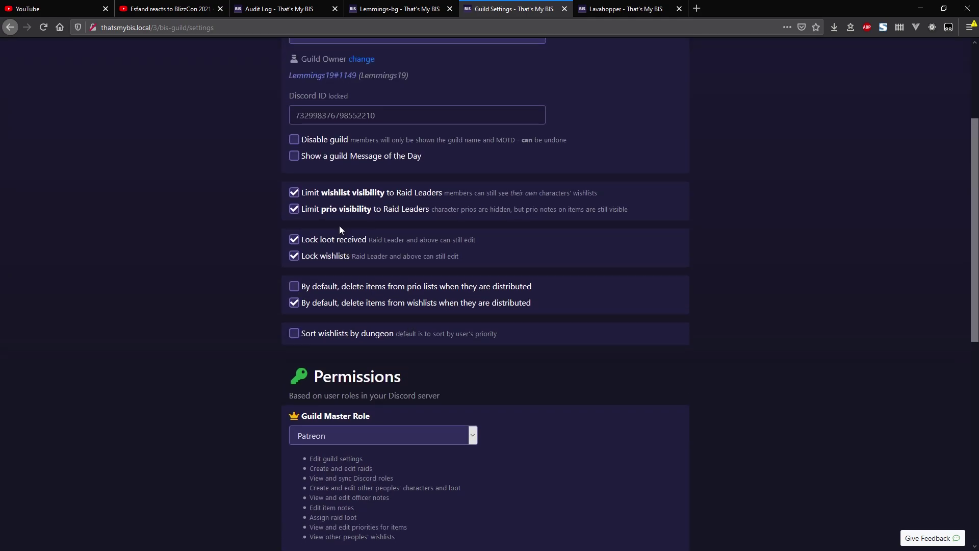
pyautogui.scroll(-9, 339, 283)
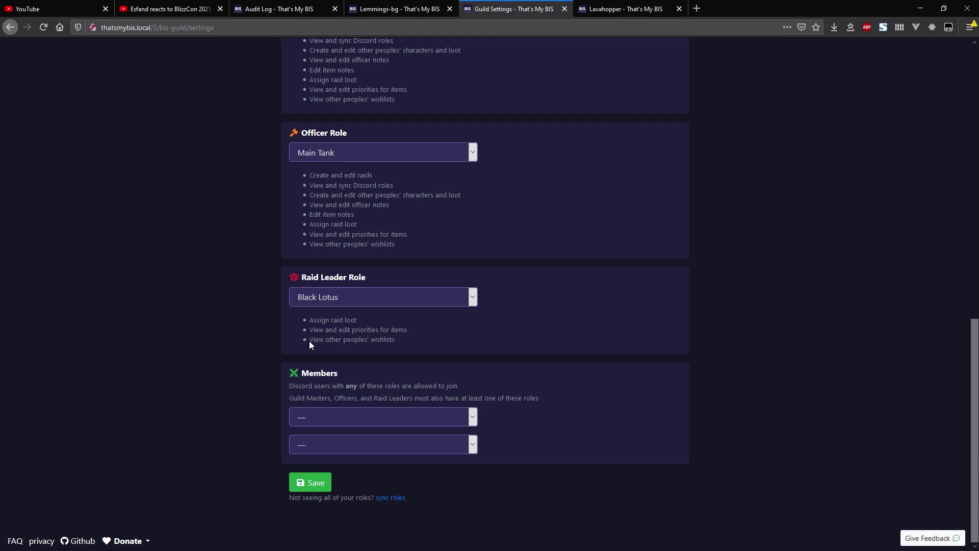
pyautogui.moveTo(309, 341); pyautogui.dragTo(413, 341)
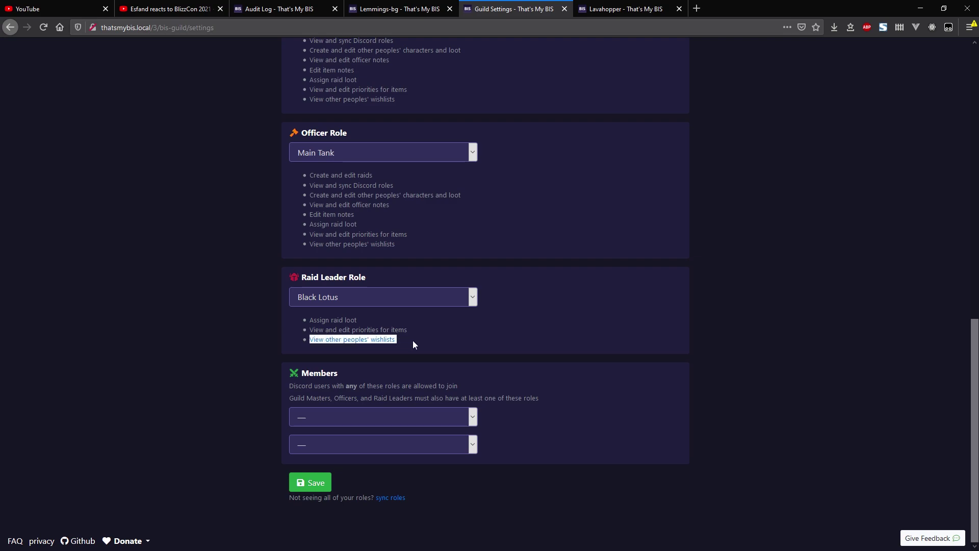
pyautogui.click(413, 341)
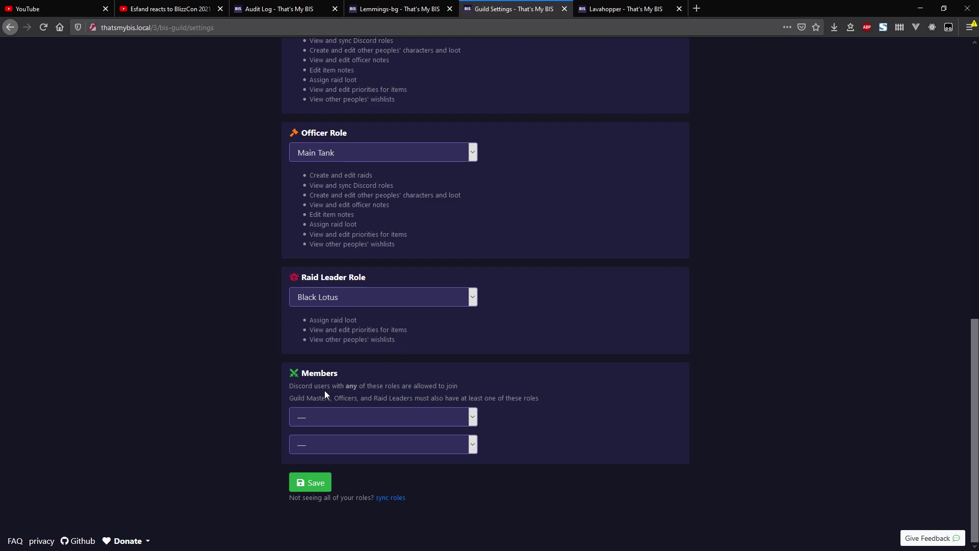
pyautogui.click(312, 416)
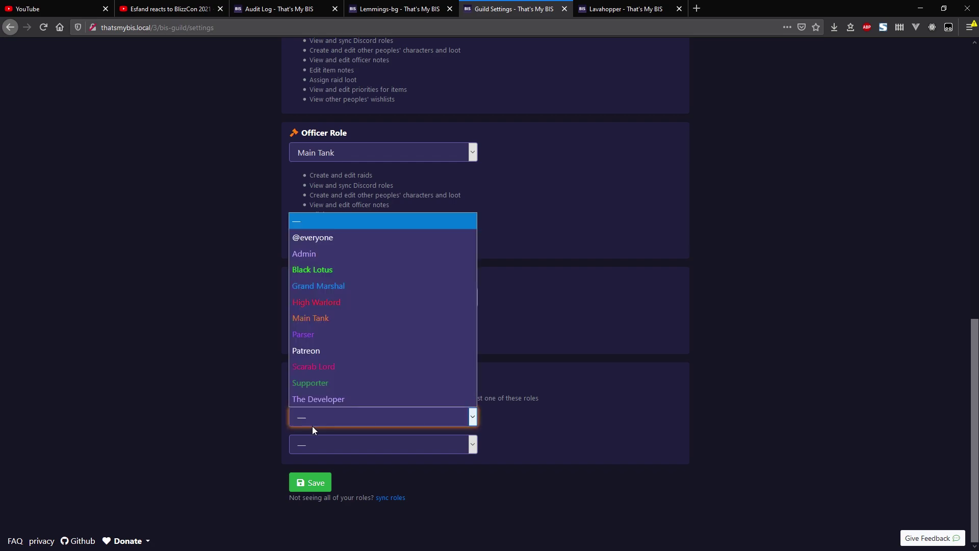
pyautogui.press('Escape')
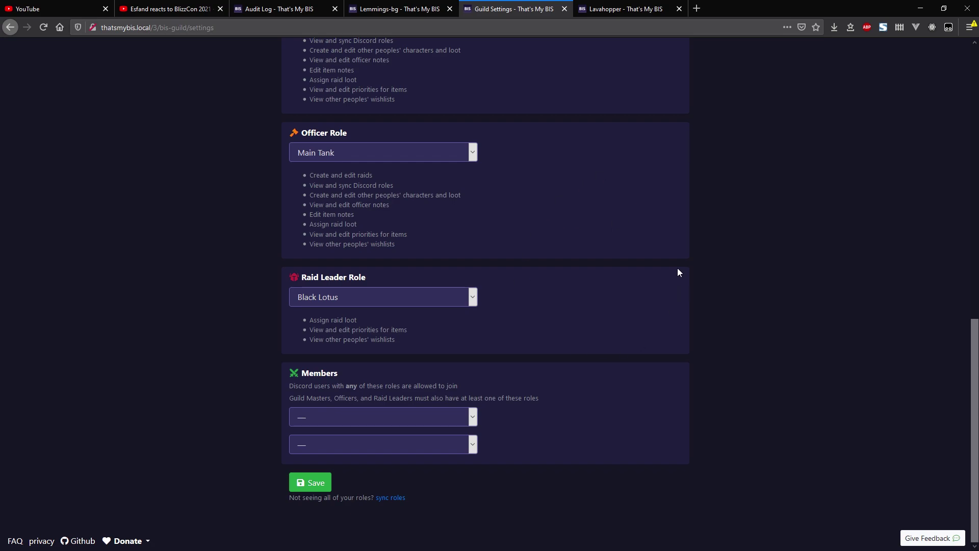
pyautogui.scroll(15, 298, 199)
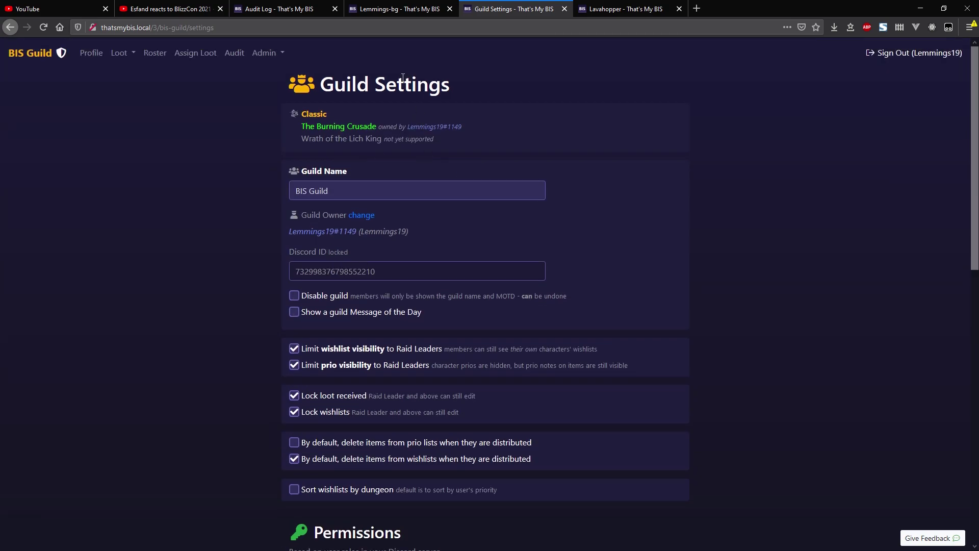
pyautogui.scroll(-15, 278, 280)
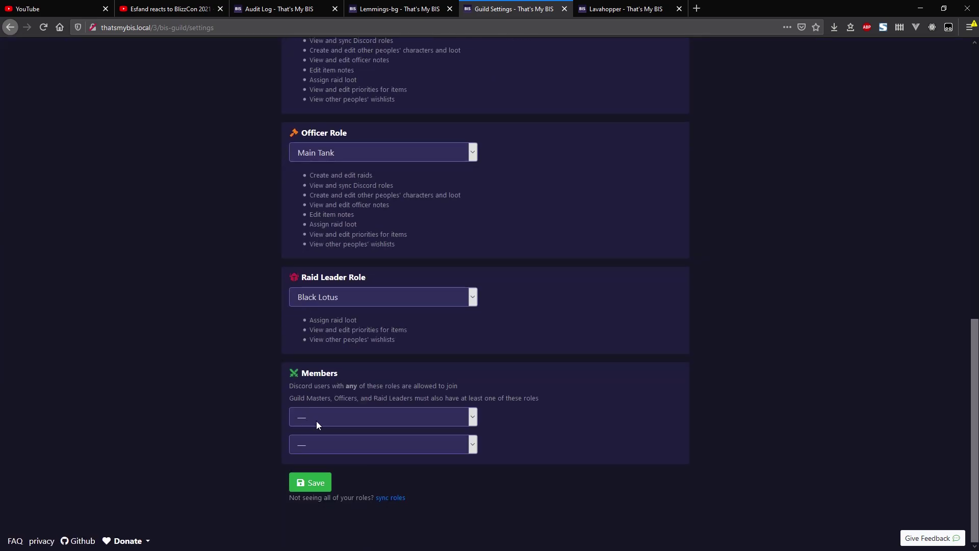
# Set the Members roles allowed to join the guild to Supporter, Parser and Main Tank.
pyautogui.click(316, 421)
pyautogui.click(319, 382)
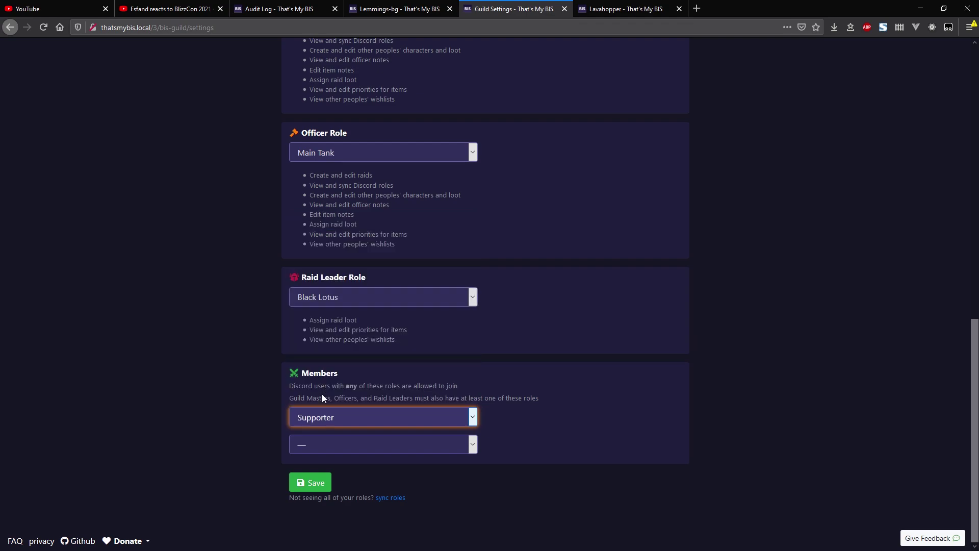
pyautogui.click(328, 441)
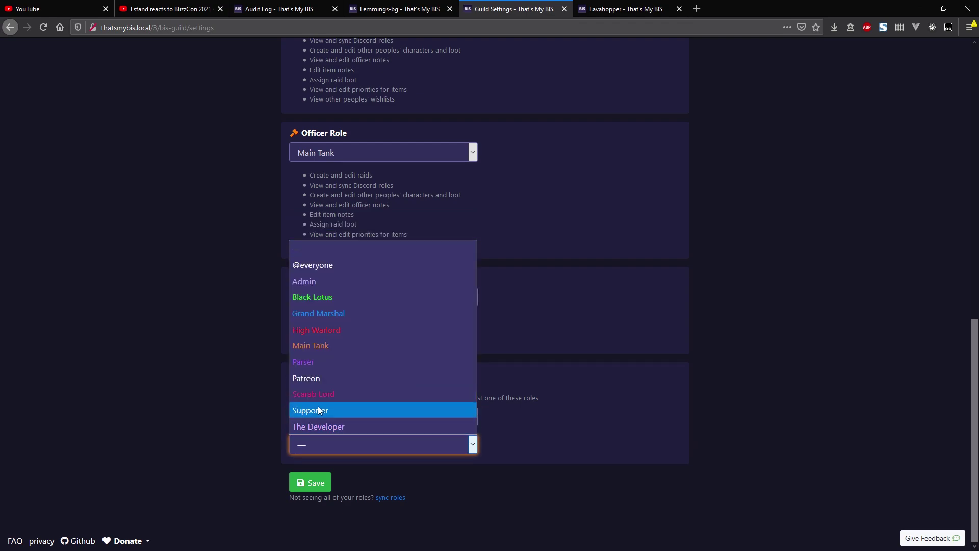
pyautogui.click(310, 361)
pyautogui.click(314, 468)
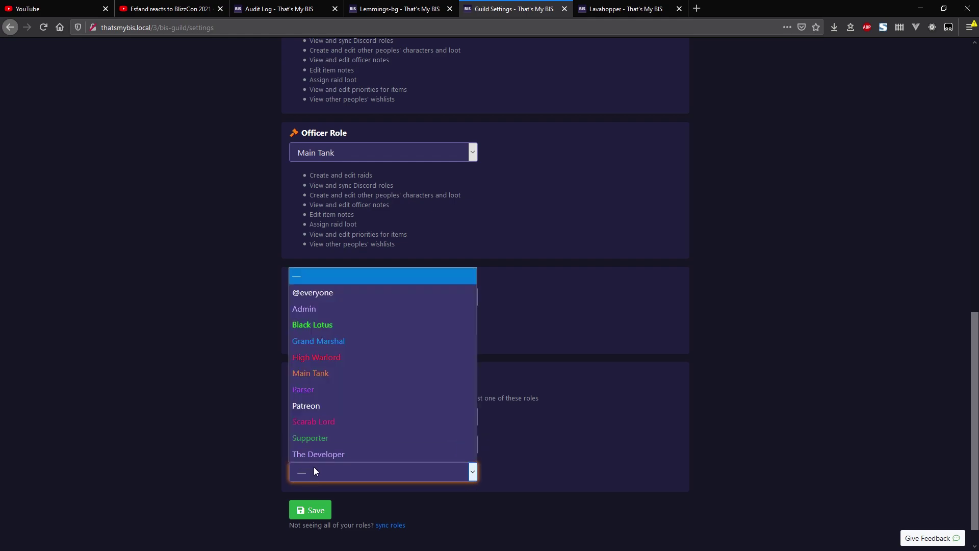
pyautogui.click(314, 371)
pyautogui.click(288, 427)
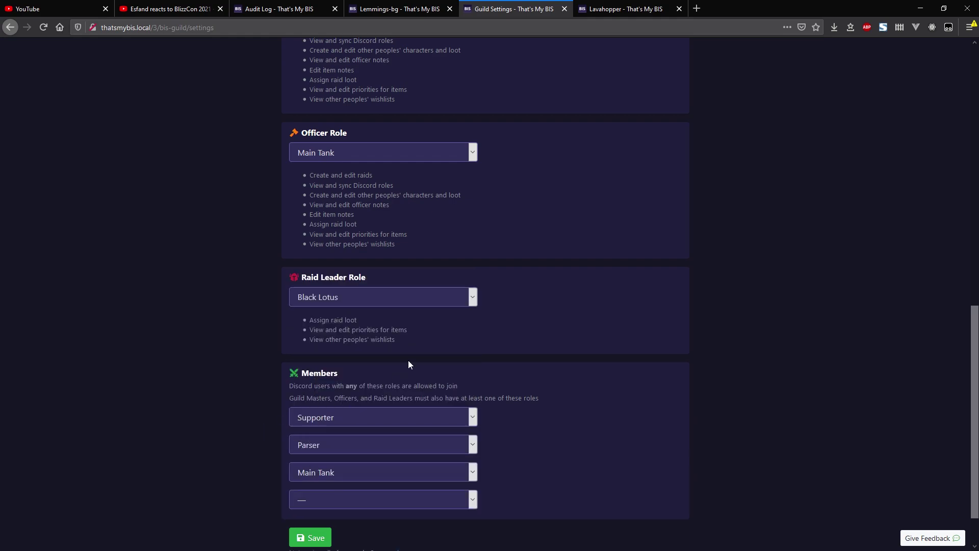
# Change the domain in the guild settings page address to thatsmybis.com, keeping the rest of the path.
pyautogui.click(124, 37)
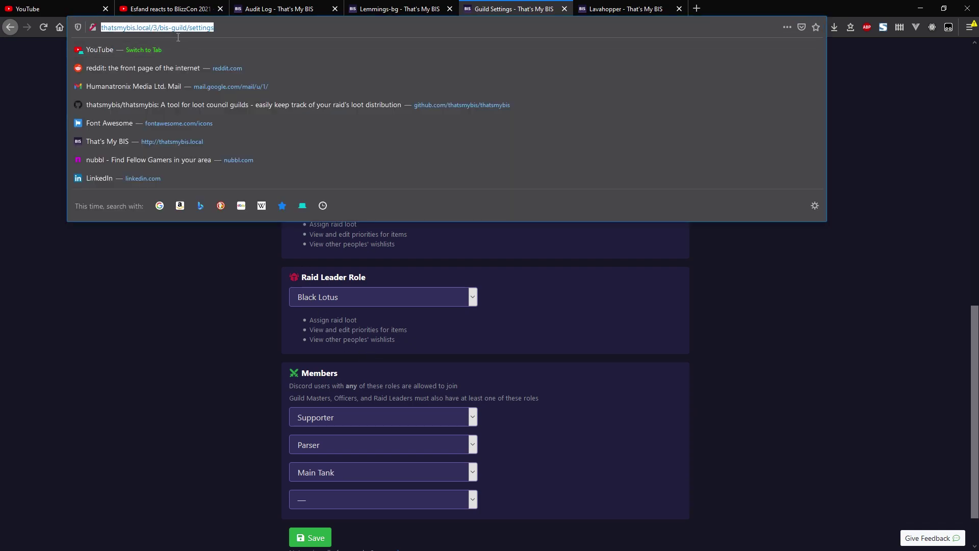
pyautogui.doubleClick(149, 30)
pyautogui.write('com')
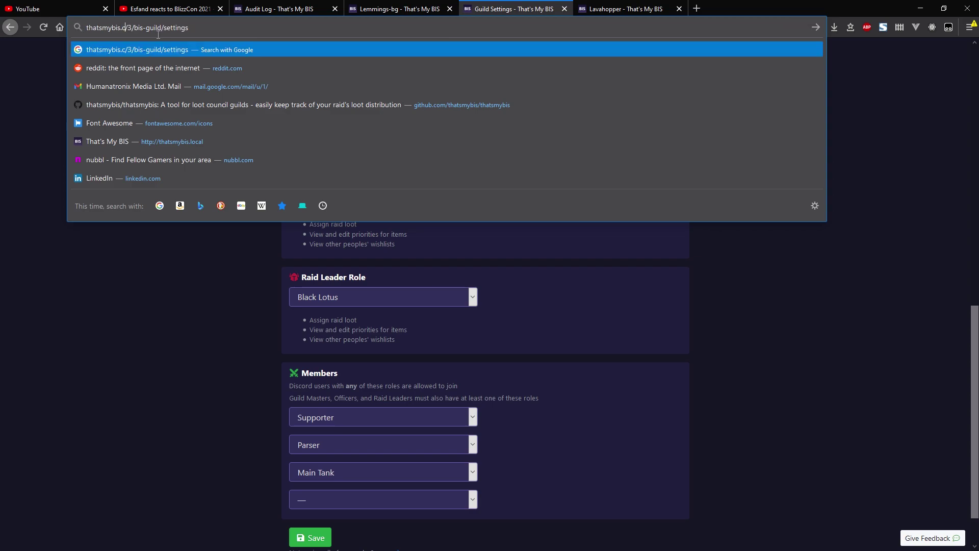
pyautogui.press('Return')
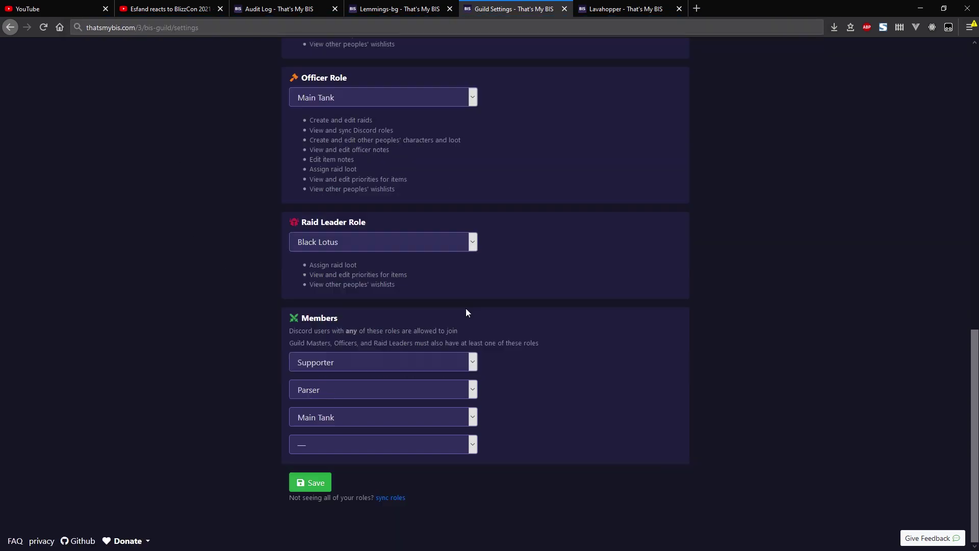
# Review the Guild Settings option that limits wishlist visibility to Raid Leaders.
pyautogui.scroll(9, 292, 301)
pyautogui.scroll(3, 296, 311)
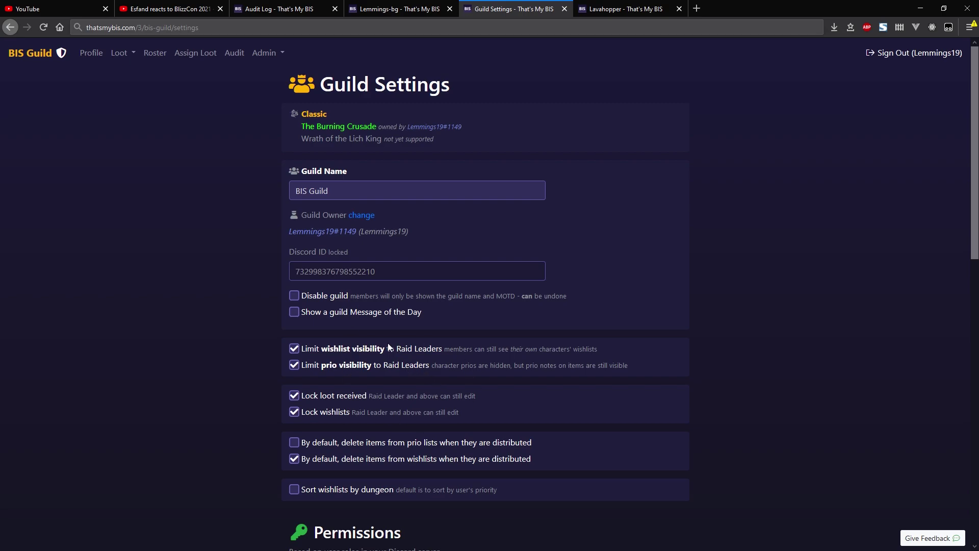
pyautogui.moveTo(604, 350); pyautogui.dragTo(301, 351)
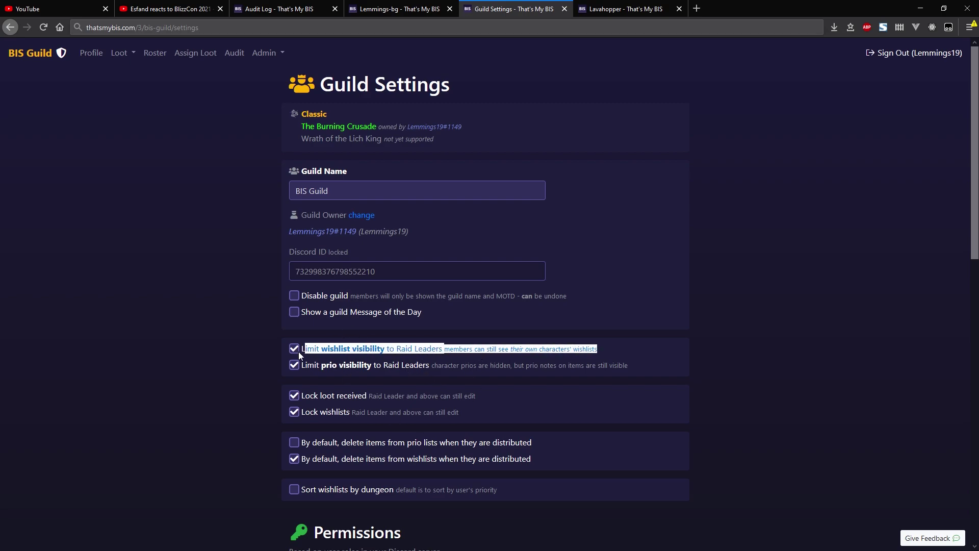
pyautogui.click(304, 331)
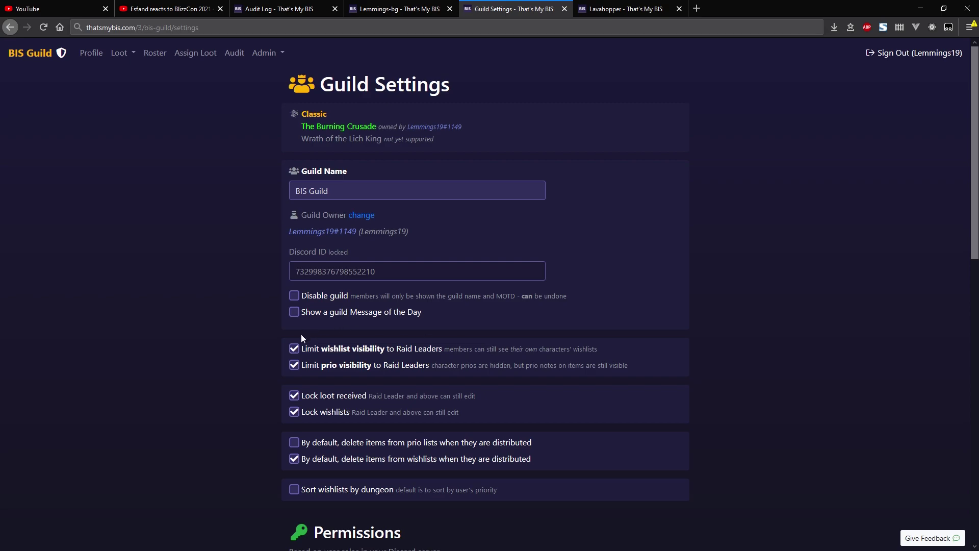
pyautogui.moveTo(309, 359); pyautogui.dragTo(641, 352)
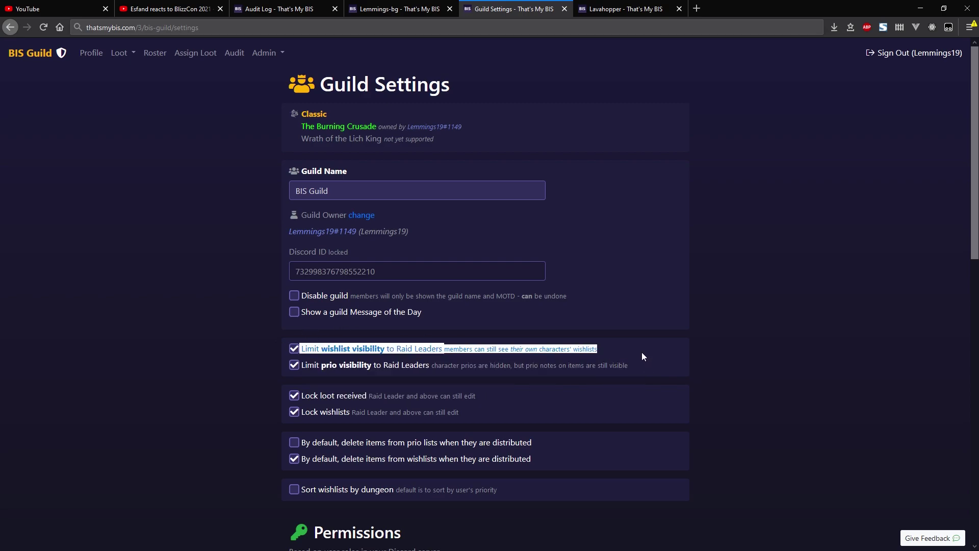
pyautogui.click(378, 302)
# Try out the Disable guild and Show a guild Message of the Day options, and switch both off again.
pyautogui.moveTo(573, 292); pyautogui.dragTo(307, 299)
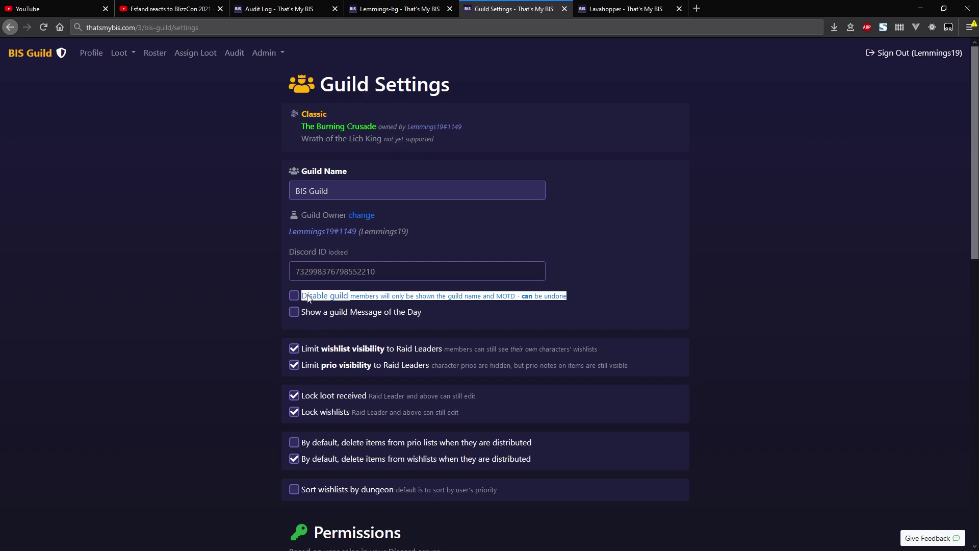
pyautogui.click(294, 296)
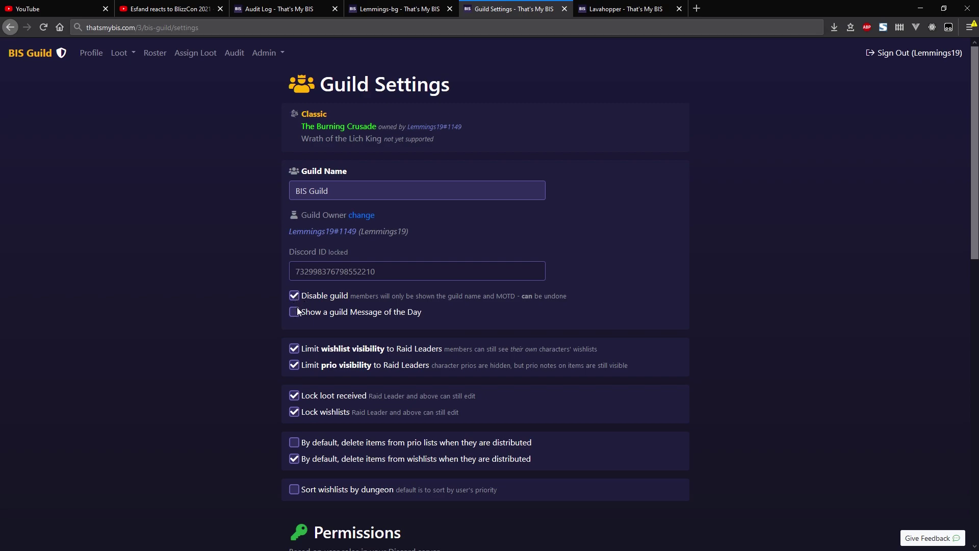
pyautogui.click(295, 312)
pyautogui.click(317, 374)
pyautogui.click(292, 313)
pyautogui.click(293, 297)
# Switch from Guild Settings to the guild Roster, and examine its Loot Received, Wishlist and Prio's columns.
pyautogui.click(631, 9)
pyautogui.scroll(2, 291, 161)
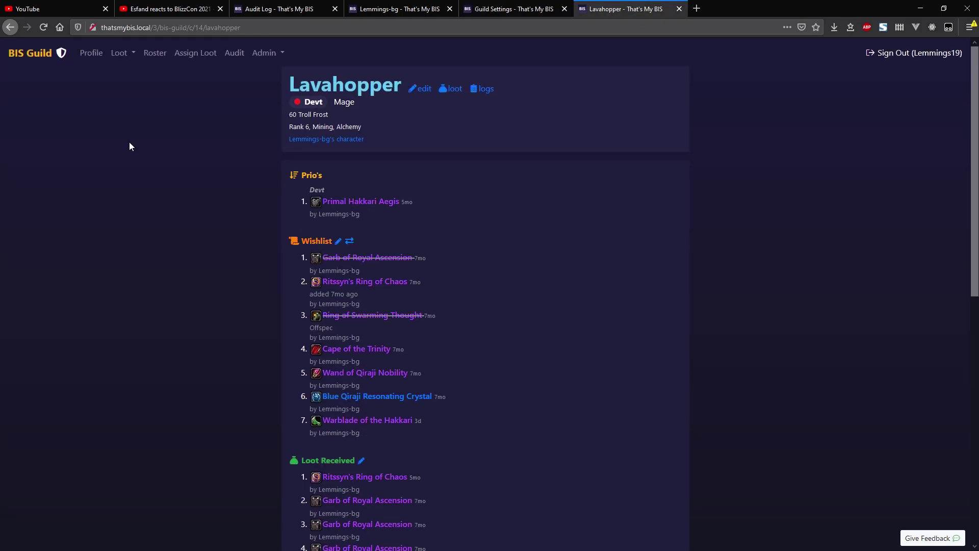
pyautogui.click(163, 58)
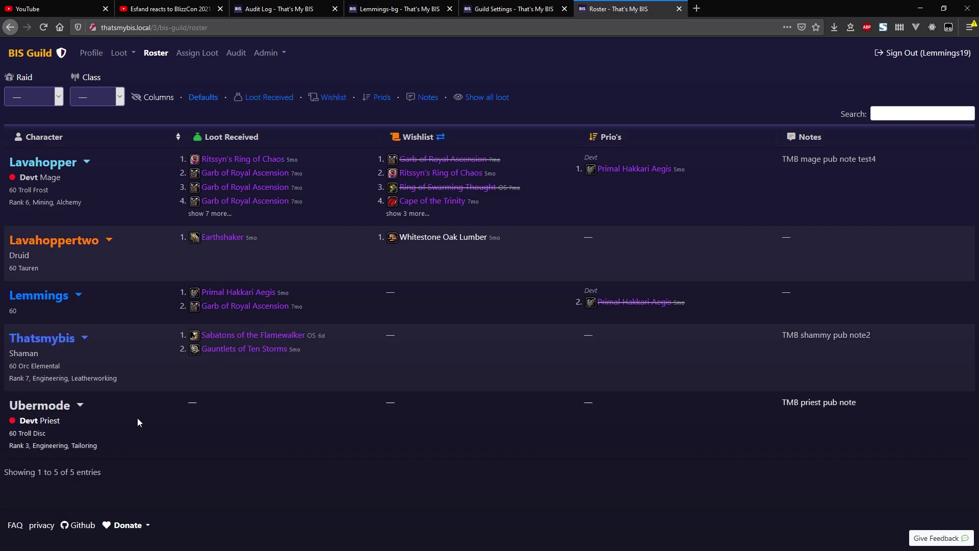
pyautogui.moveTo(275, 136); pyautogui.dragTo(204, 137)
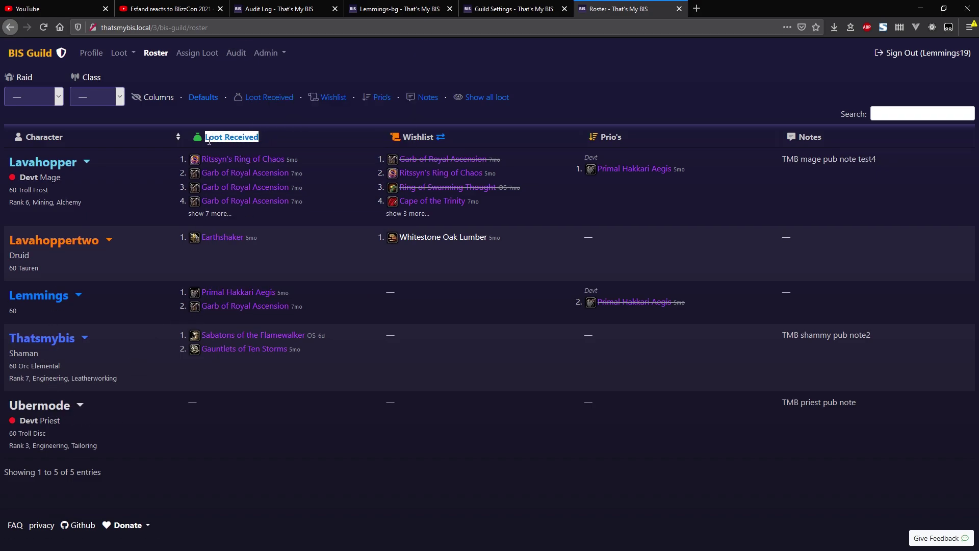
pyautogui.moveTo(406, 138); pyautogui.dragTo(440, 140)
pyautogui.moveTo(602, 137); pyautogui.dragTo(627, 140)
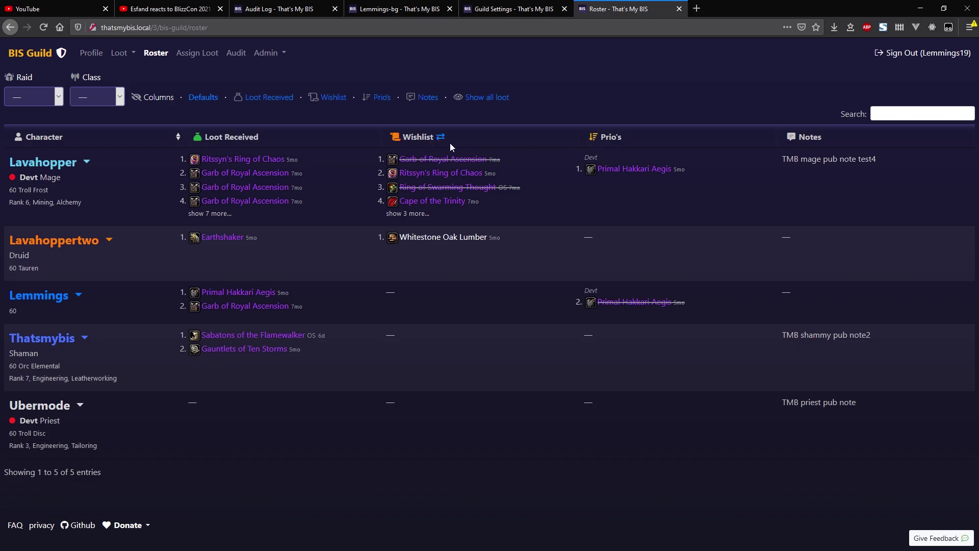
# Show all loot for every character on the guild roster.
pyautogui.click(487, 97)
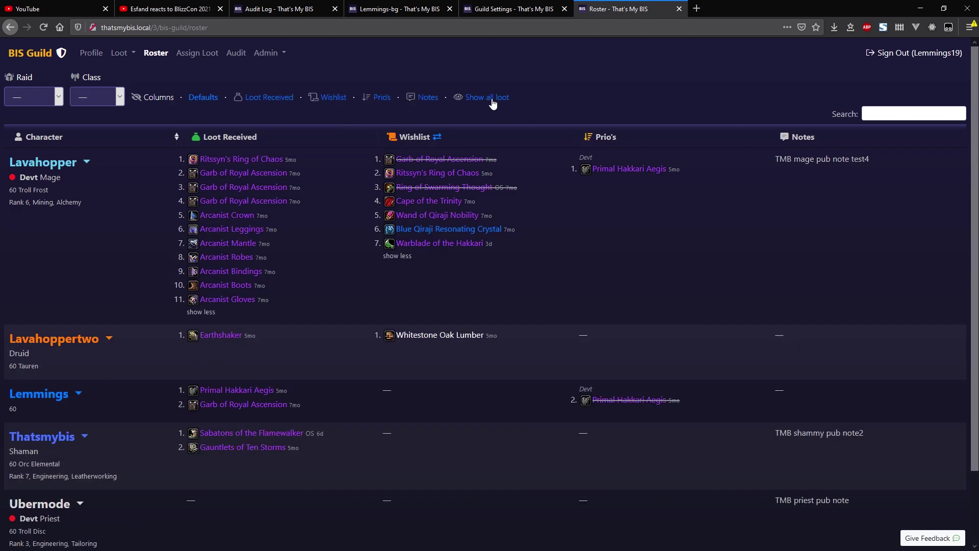
pyautogui.click(493, 102)
pyautogui.click(492, 102)
# Toggle the Wishlist column's ordering between rank and instance, leaving the items grouped by instance.
pyautogui.click(440, 138)
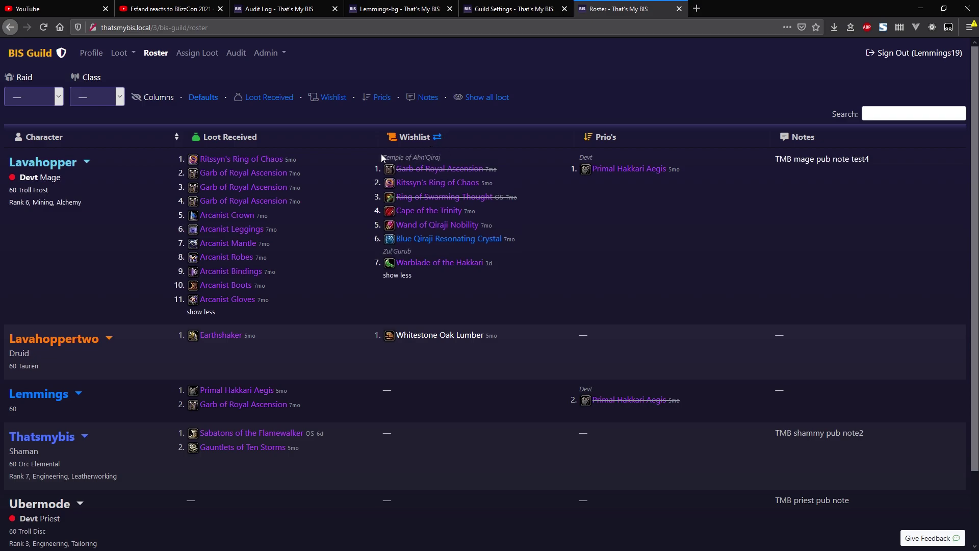
pyautogui.moveTo(407, 187)
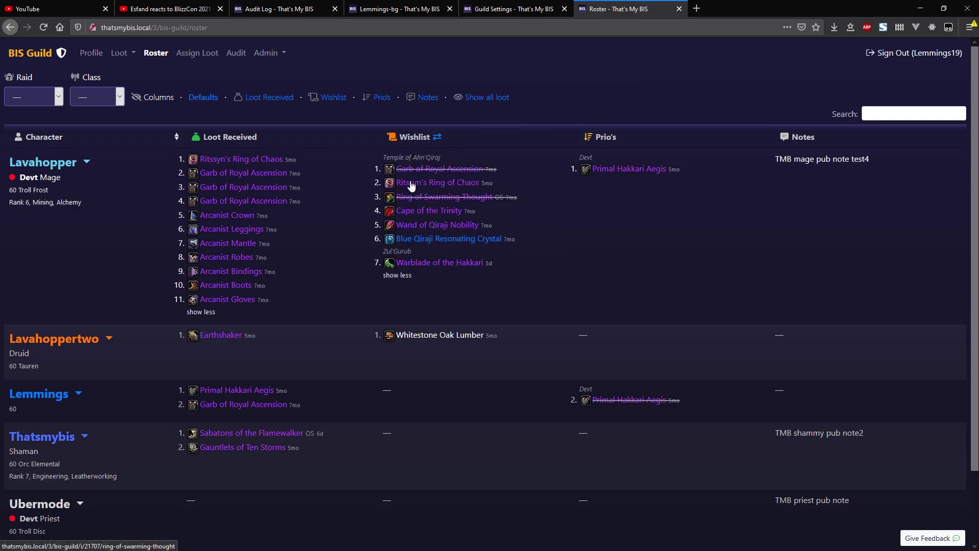
pyautogui.click(437, 137)
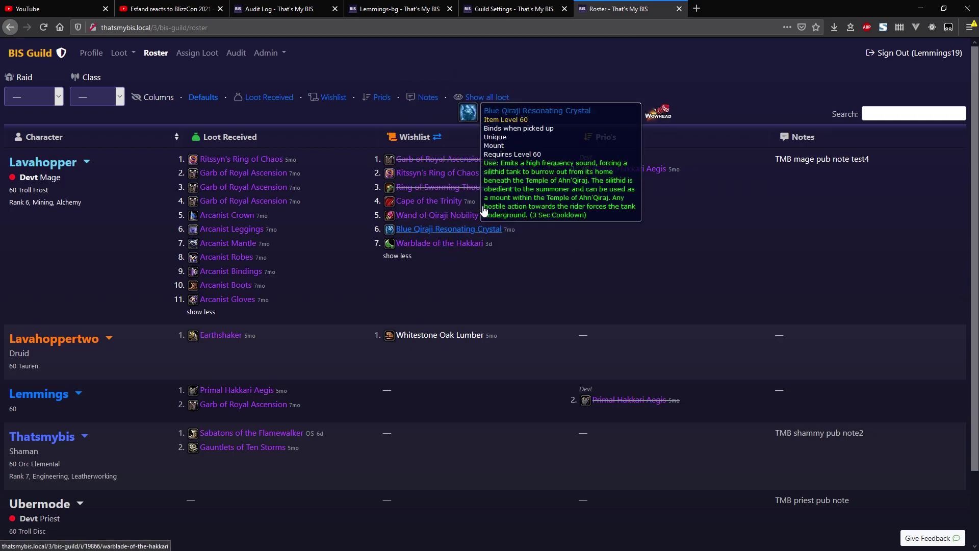
pyautogui.click(437, 137)
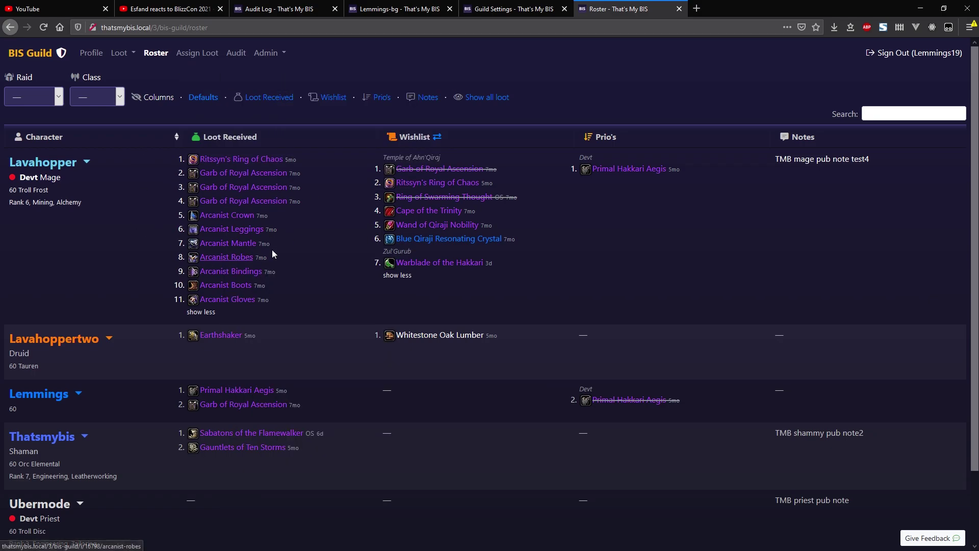
pyautogui.moveTo(419, 185)
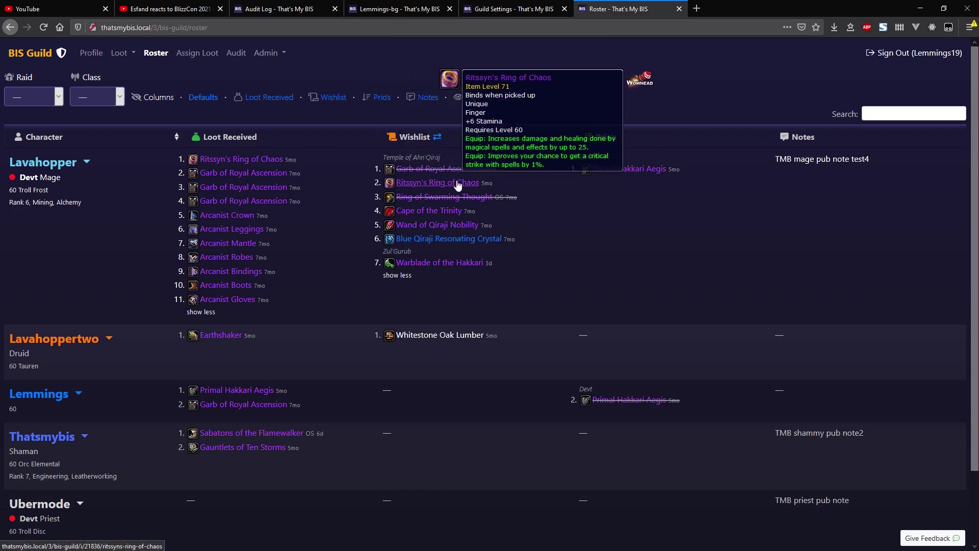
# Search the roster for "rit", then clear the search.
pyautogui.click(893, 115)
pyautogui.write('rit')
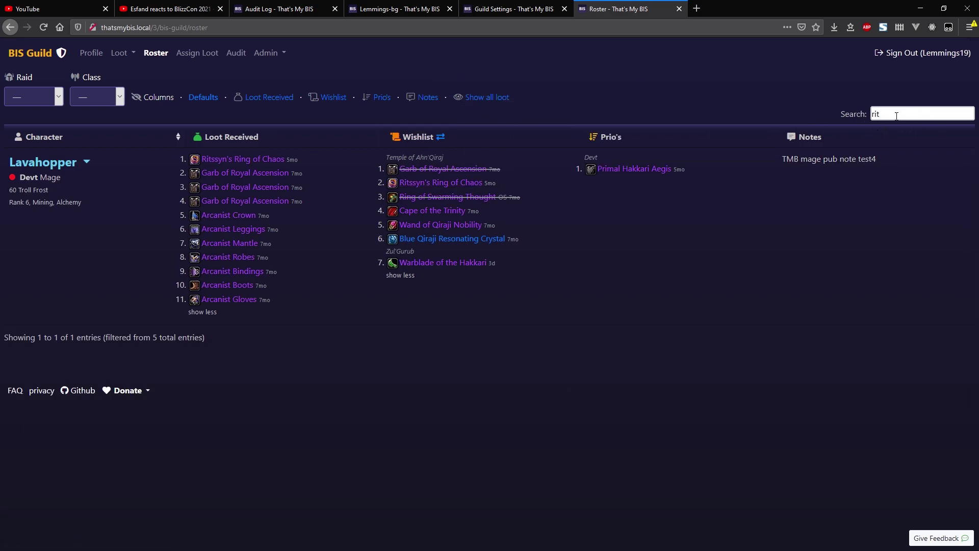
pyautogui.press('BackSpace')
pyautogui.press('BackSpace')
pyautogui.press('BackSpace')
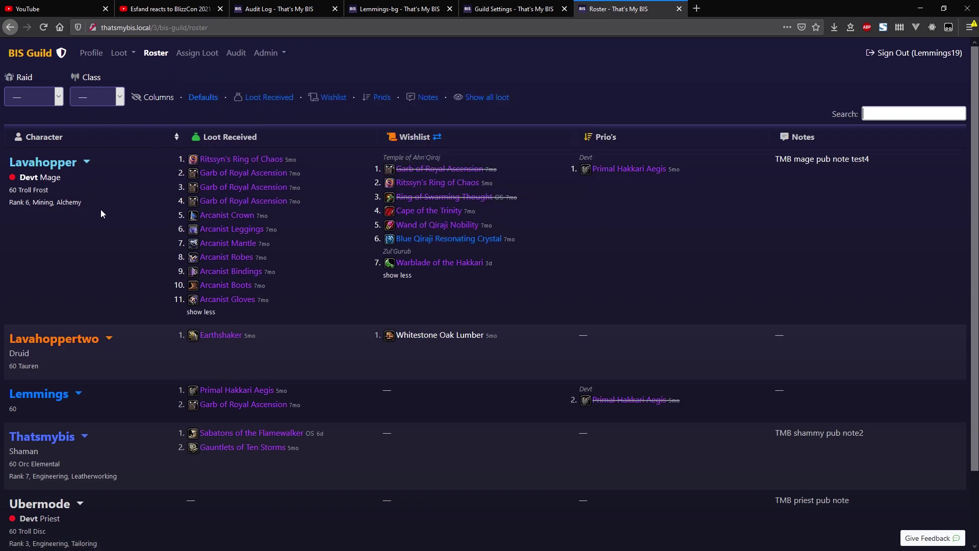
# Filter the roster to the Devt raid and the Mage class.
pyautogui.click(47, 97)
pyautogui.click(26, 132)
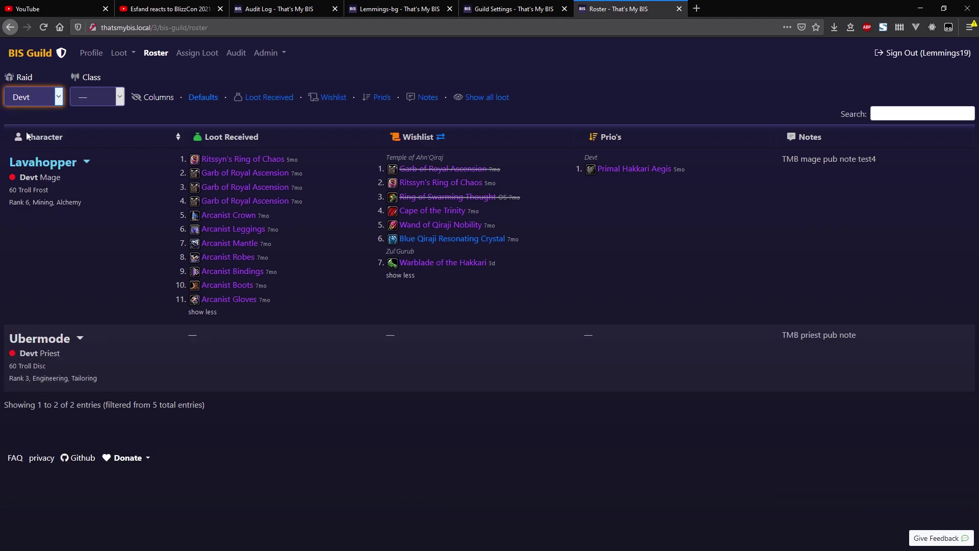
pyautogui.click(89, 95)
pyautogui.click(84, 95)
pyautogui.click(51, 95)
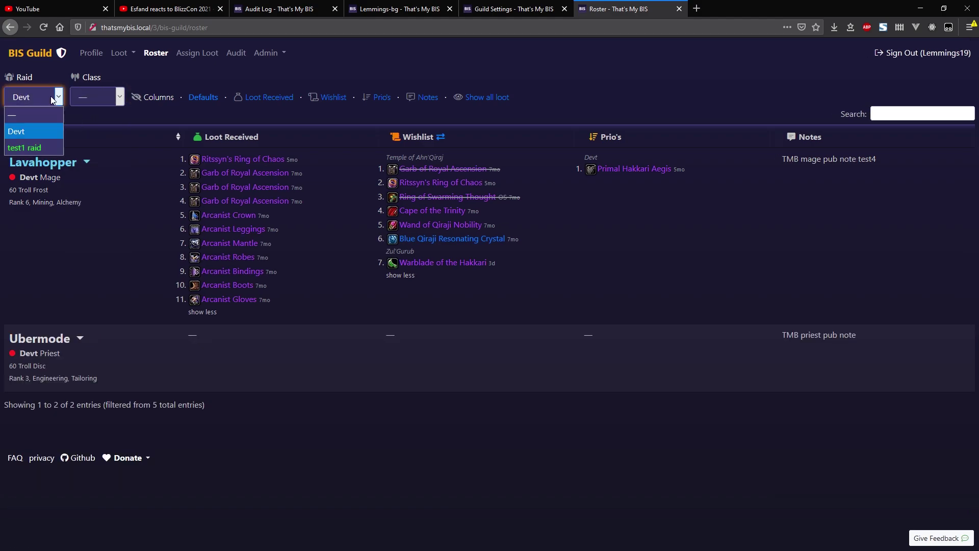
pyautogui.click(35, 99)
pyautogui.click(96, 98)
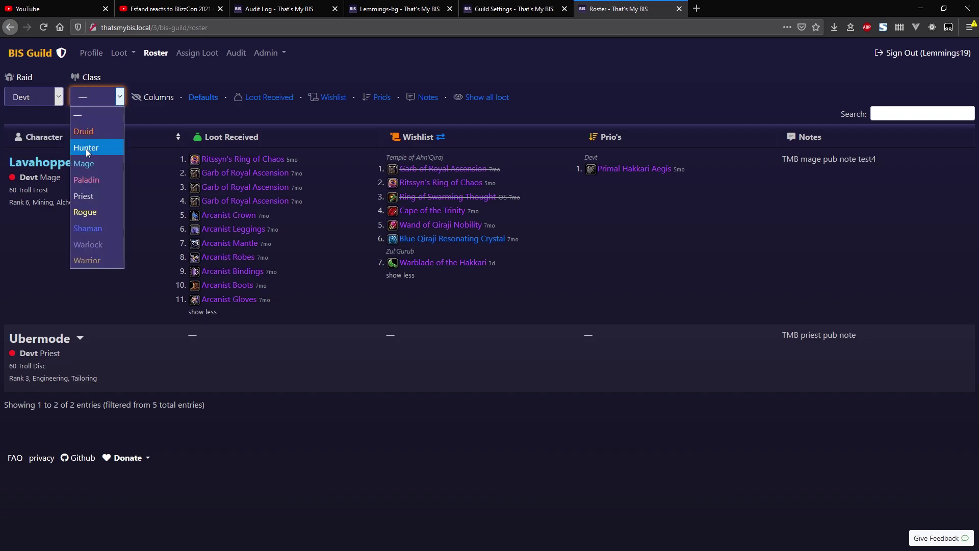
pyautogui.click(91, 164)
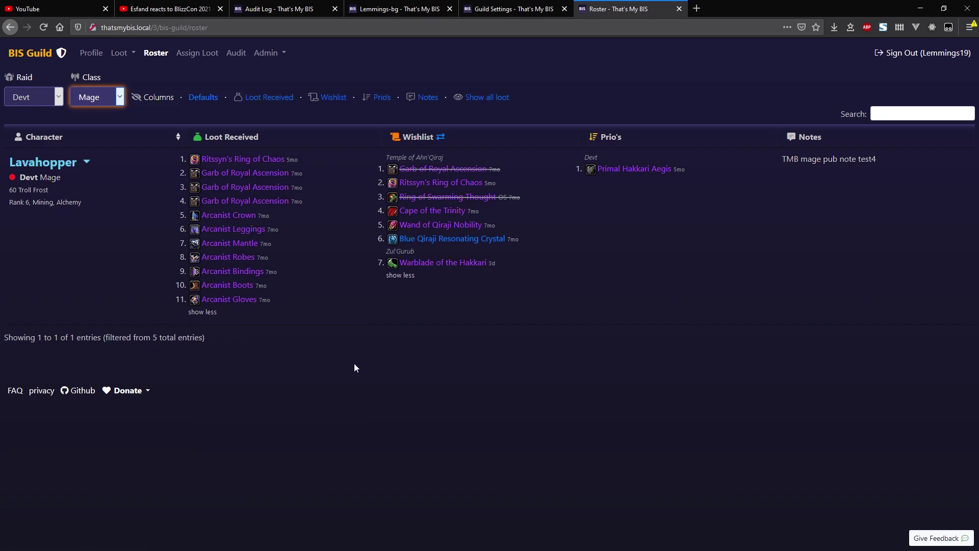
# Collapse the expanded loot lists and examine Lavahopper's public note in the Notes column.
pyautogui.click(497, 101)
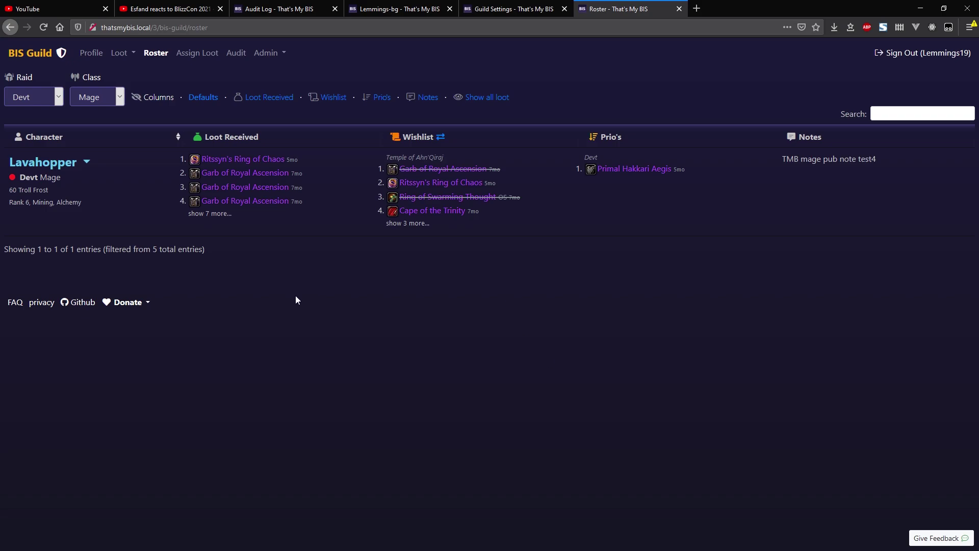
pyautogui.moveTo(772, 157)
pyautogui.mouseDown()
pyautogui.moveTo(886, 158)
pyautogui.moveTo(781, 160)
pyautogui.mouseUp()
pyautogui.click(881, 159)
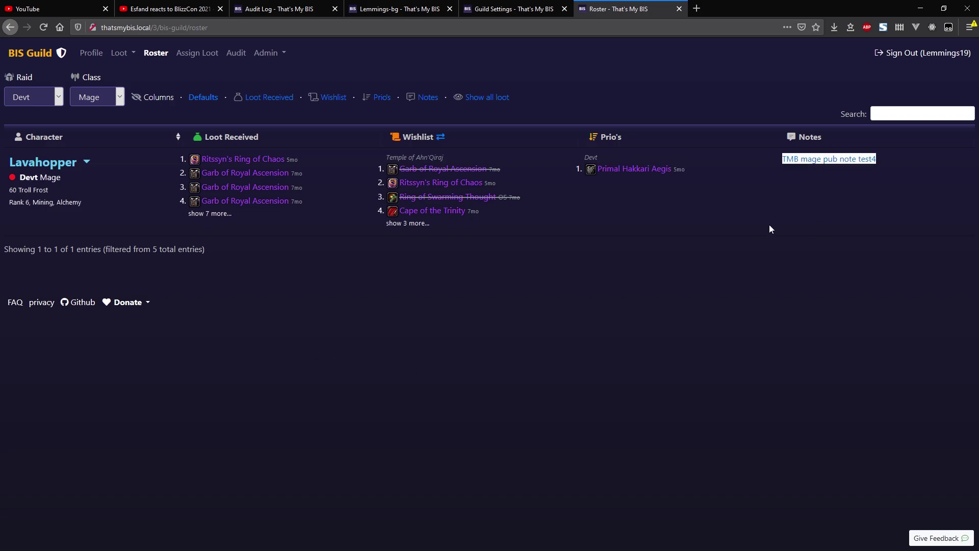
pyautogui.click(853, 197)
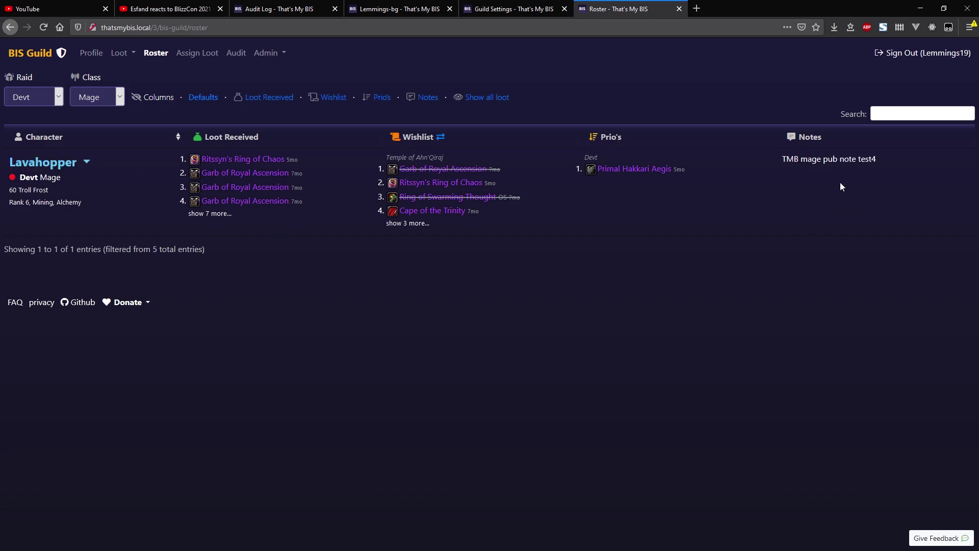
pyautogui.moveTo(780, 161); pyautogui.dragTo(885, 158)
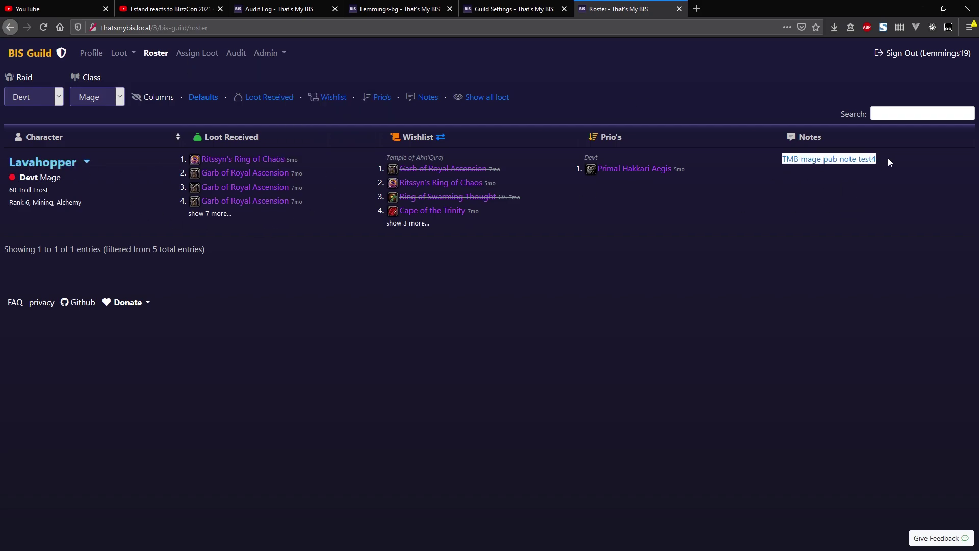
pyautogui.click(890, 158)
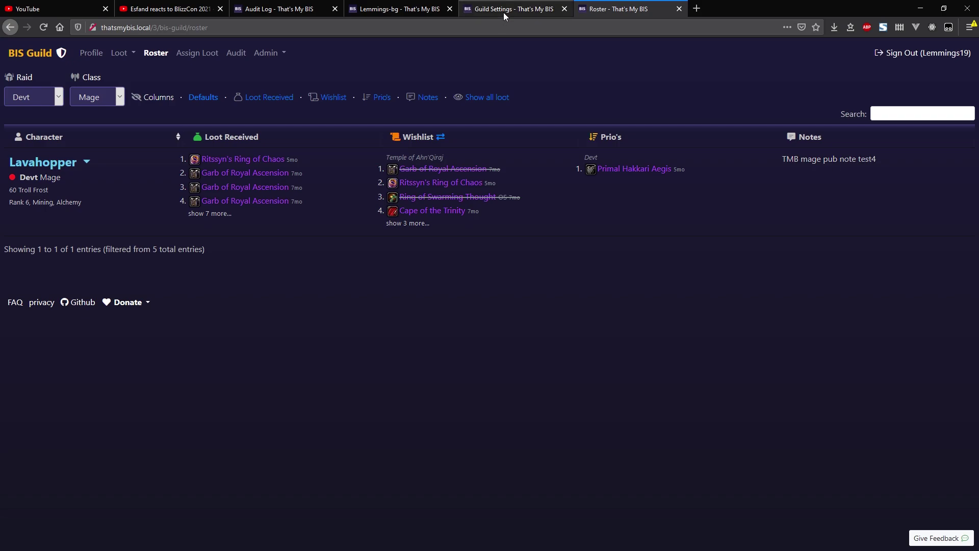
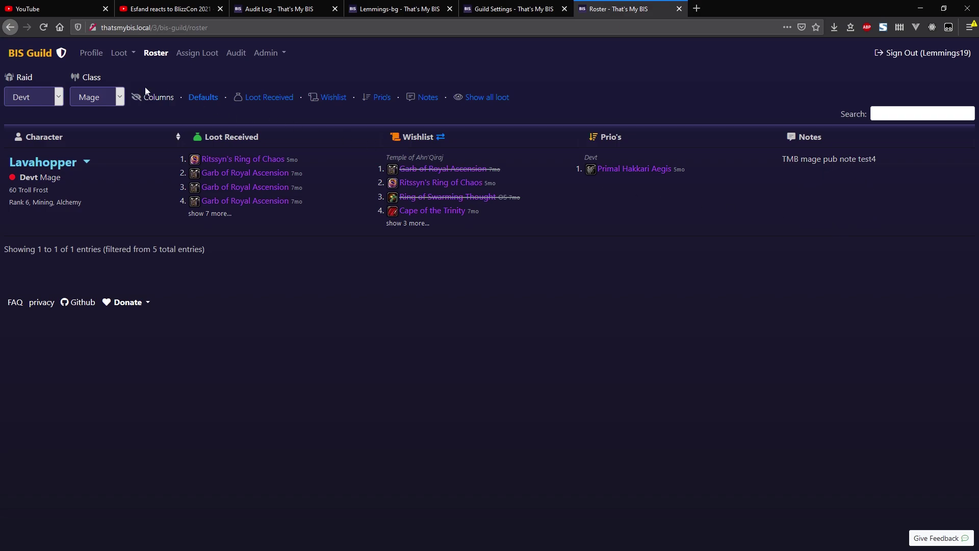
# Turn streamer mode off, return to the roster, and examine the Officer's Note on Lavahopper.
pyautogui.click(61, 54)
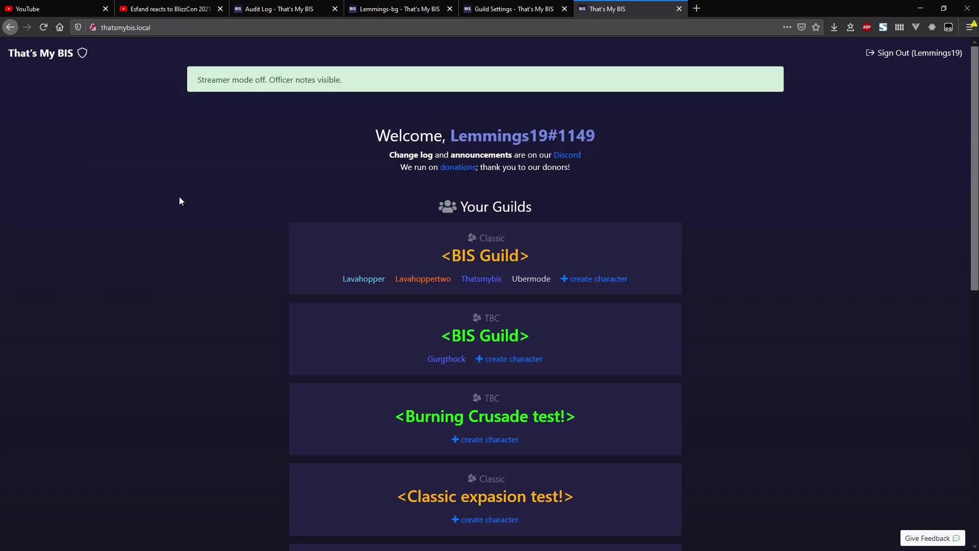
pyautogui.hotkey('alt', 'Left')
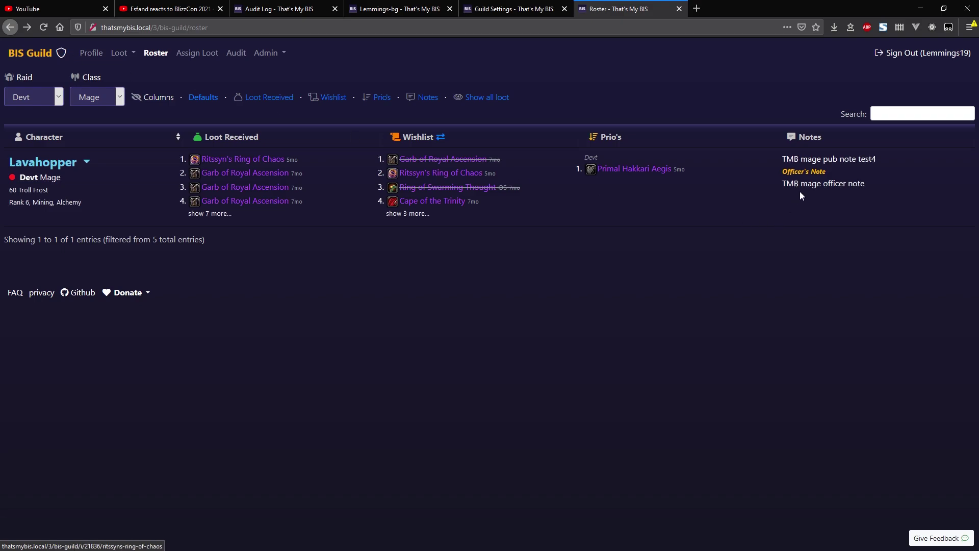
pyautogui.moveTo(783, 170); pyautogui.dragTo(867, 185)
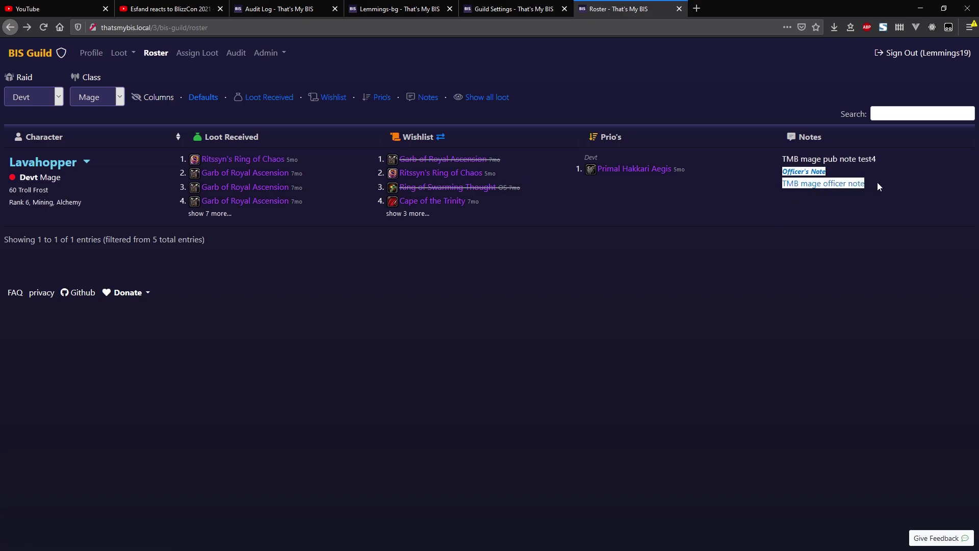
pyautogui.click(878, 187)
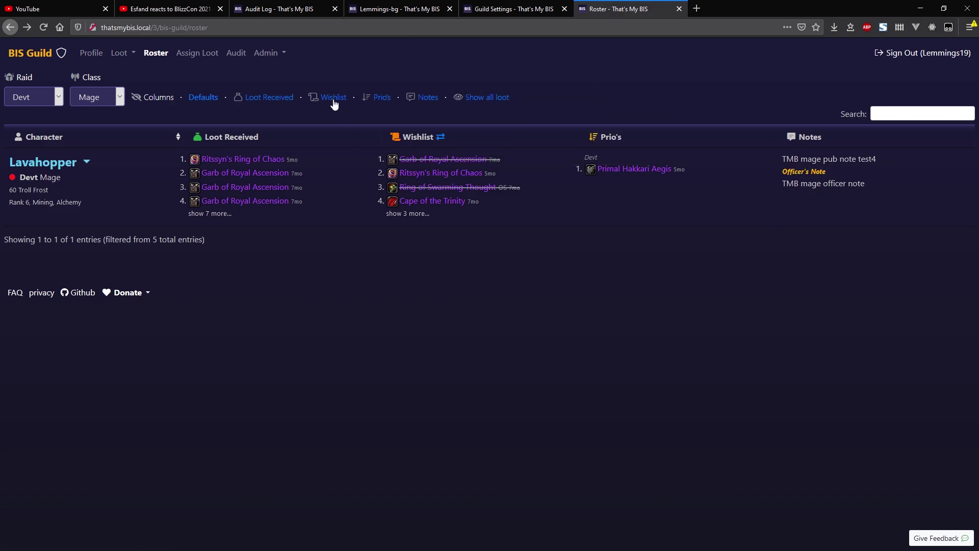
# Try hiding the Notes and Wishlist columns, and restore the default columns.
pyautogui.click(432, 102)
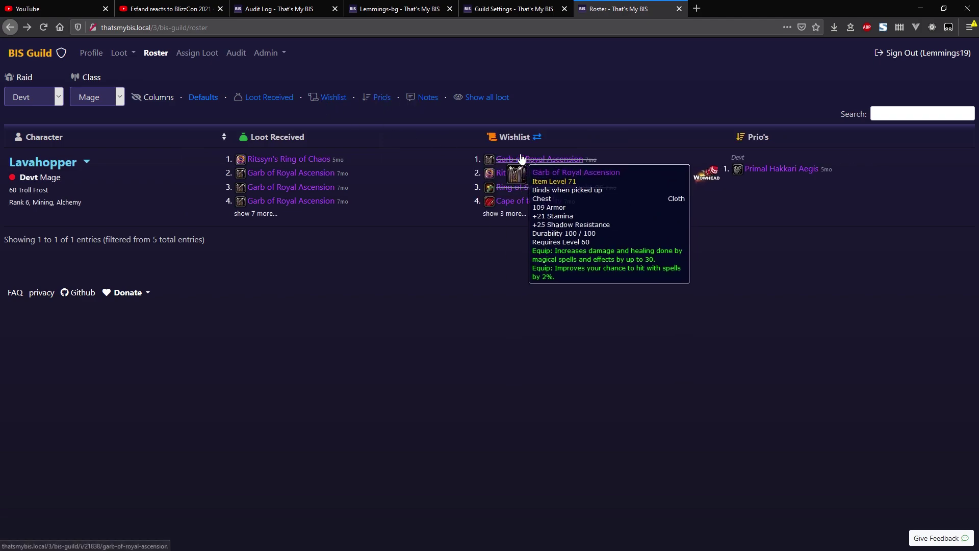
pyautogui.click(334, 98)
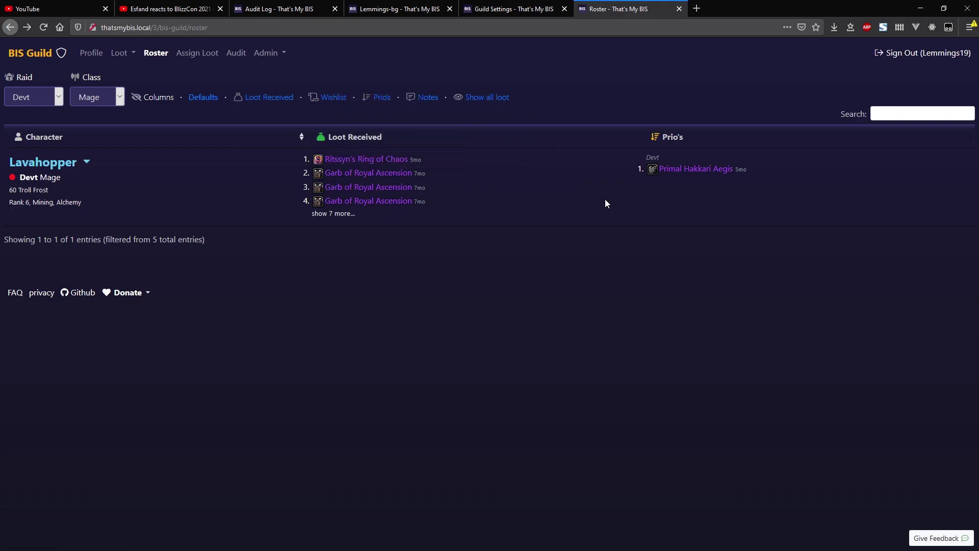
pyautogui.click(212, 101)
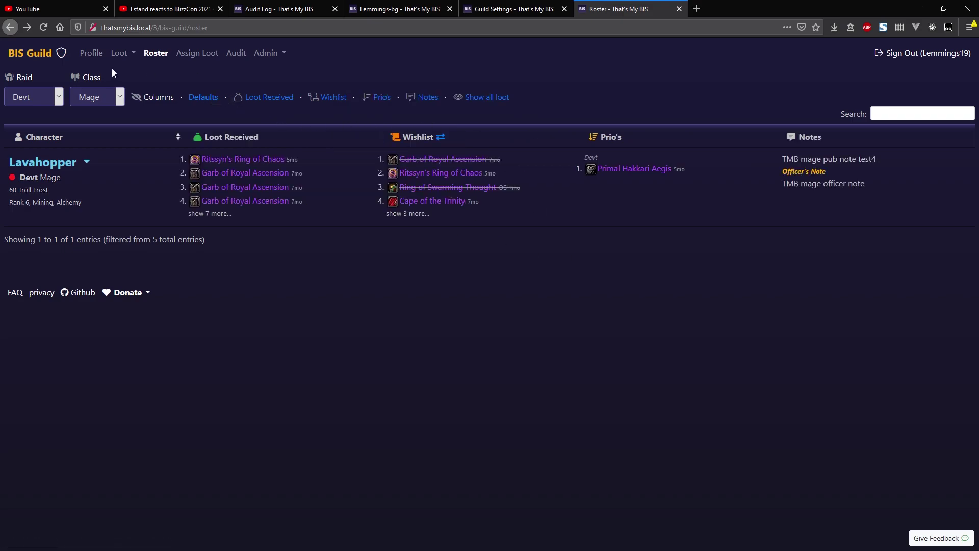
# Clear the Class and Raid filters to list the whole roster again.
pyautogui.click(110, 102)
pyautogui.click(94, 116)
pyautogui.click(42, 102)
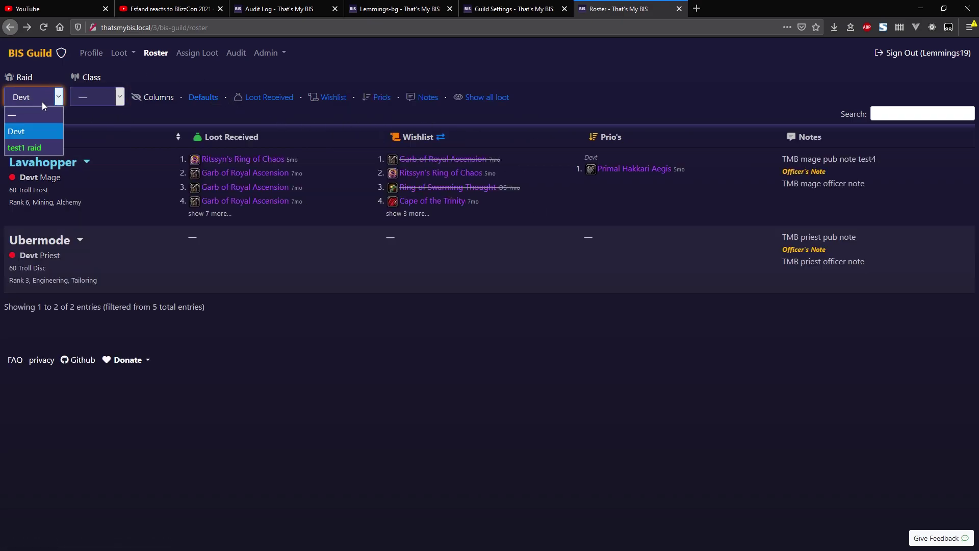
pyautogui.click(44, 115)
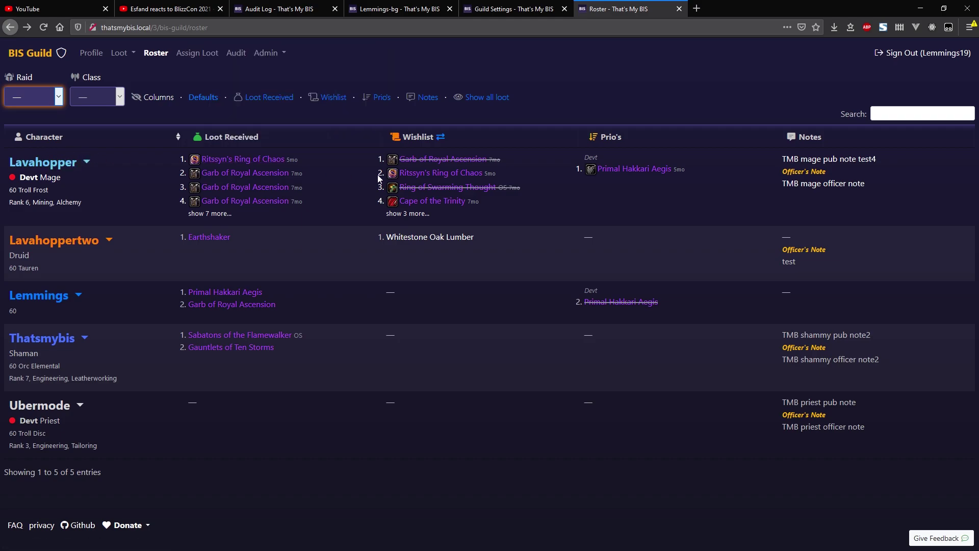
# Open Ritssyn's Ring of Chaos from Lavahopper's wishlist in a new tab and look over its Wishlisted and Have It sections.
pyautogui.middleClick(426, 173)
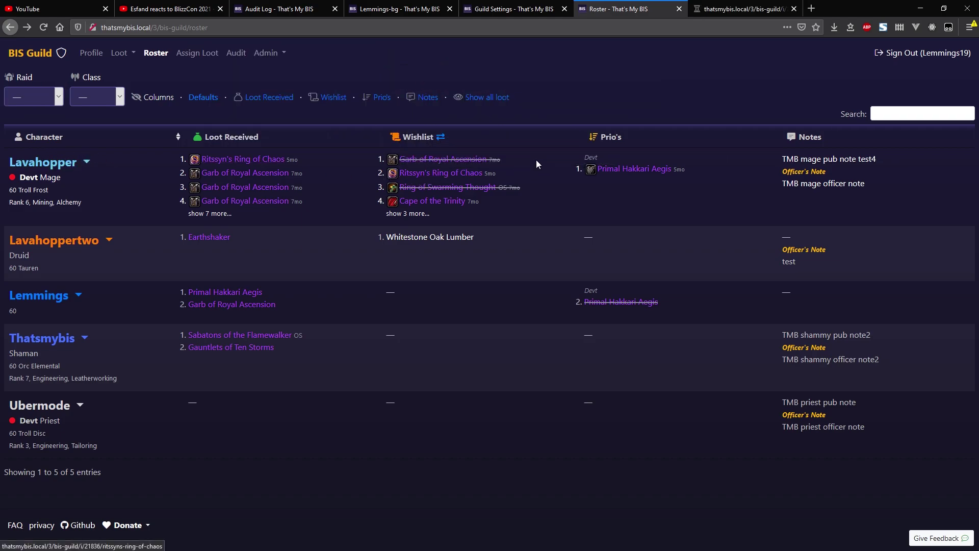
pyautogui.click(733, 10)
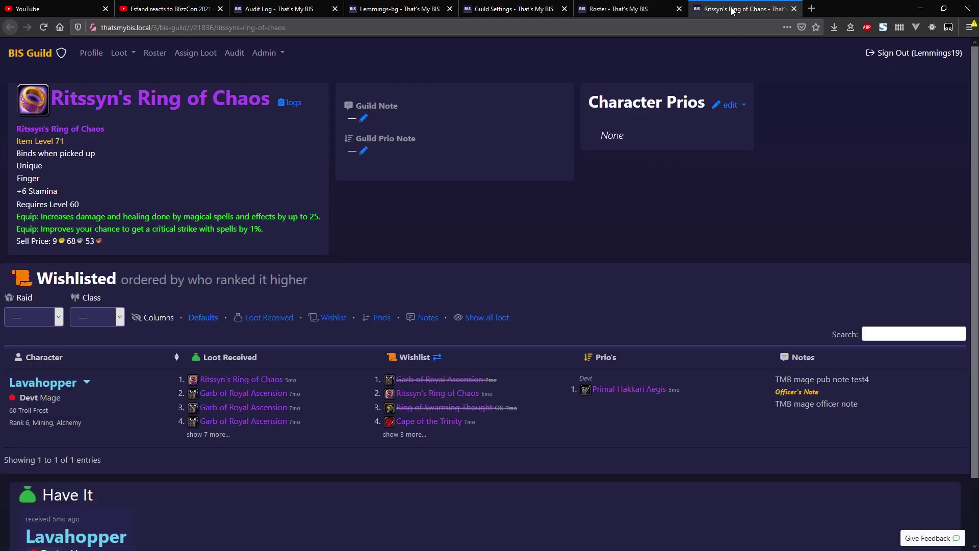
pyautogui.scroll(-1, 406, 208)
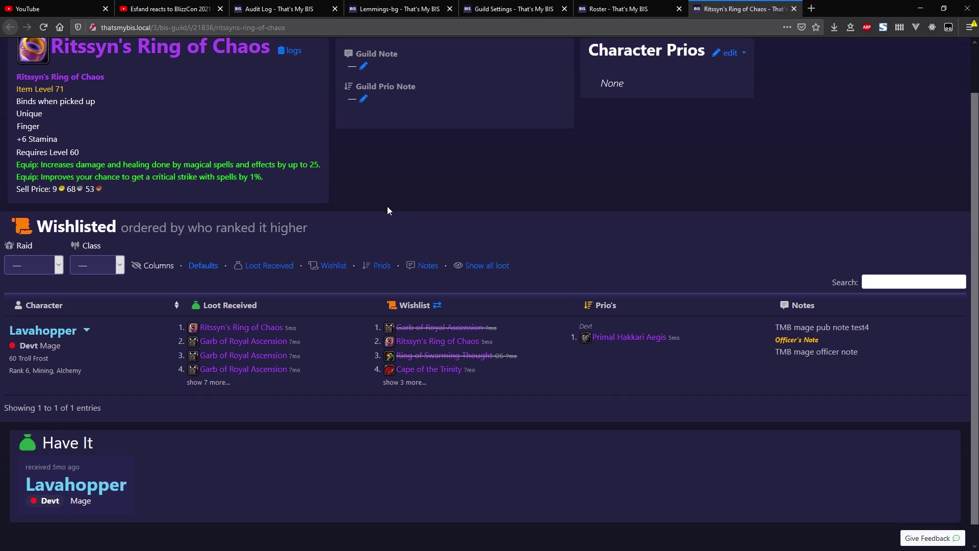
pyautogui.moveTo(37, 227); pyautogui.dragTo(92, 228)
pyautogui.scroll(1, 111, 92)
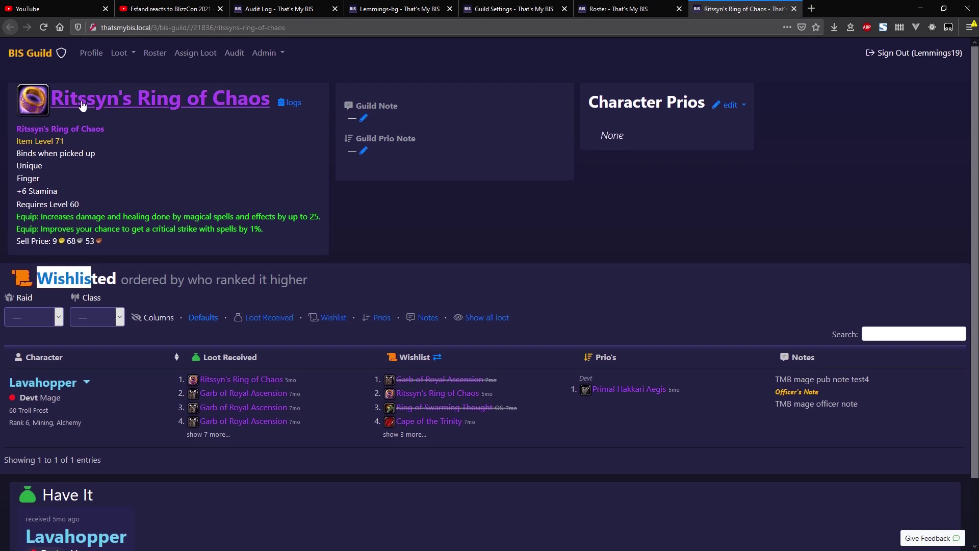
# Examine the Guild Note and Guild Prio Note fields of Ritssyn's Ring of Chaos.
pyautogui.moveTo(356, 107); pyautogui.dragTo(401, 110)
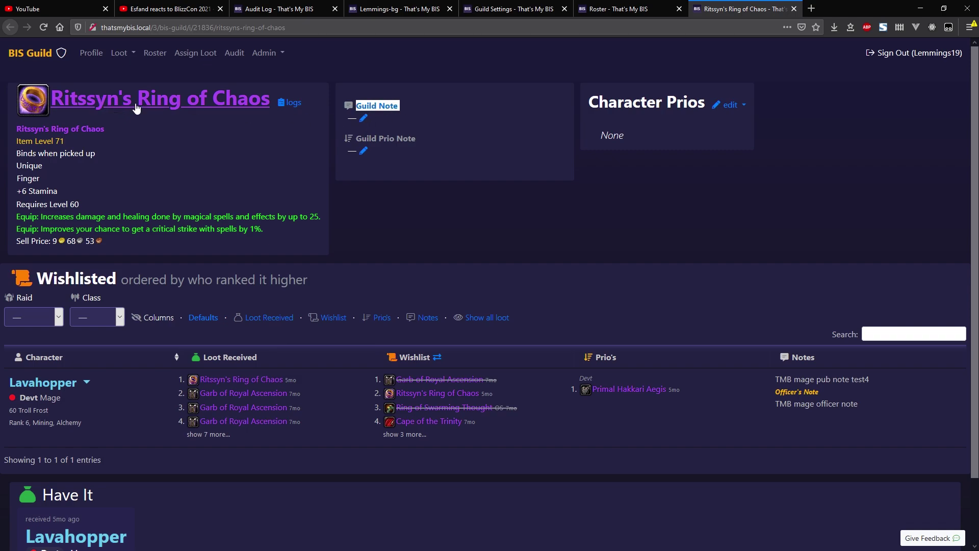
pyautogui.moveTo(357, 140); pyautogui.dragTo(411, 145)
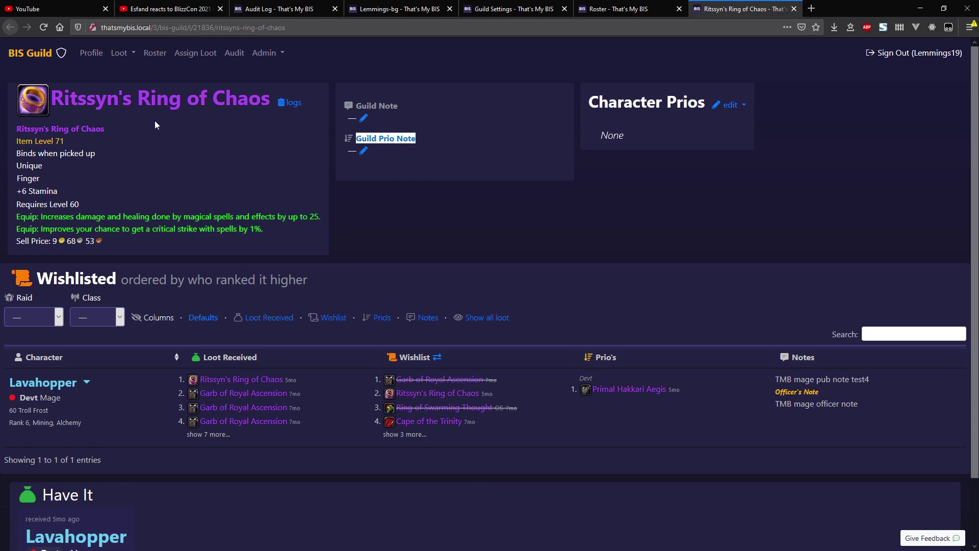
pyautogui.click(434, 141)
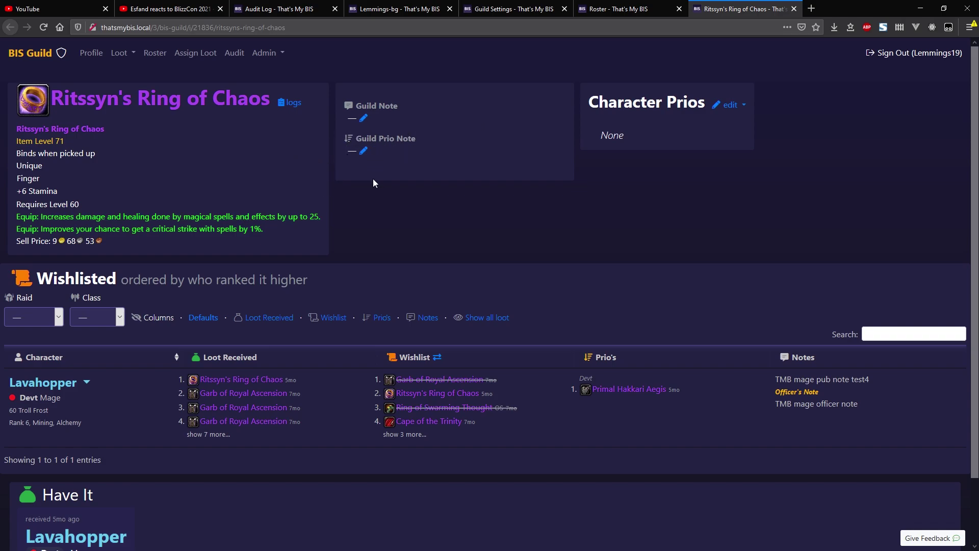
# Show the raids available for editing the Character Prios of Ritssyn's Ring of Chaos, and close the list without choosing one.
pyautogui.scroll(-1, 405, 205)
pyautogui.scroll(1, 426, 184)
pyautogui.click(743, 107)
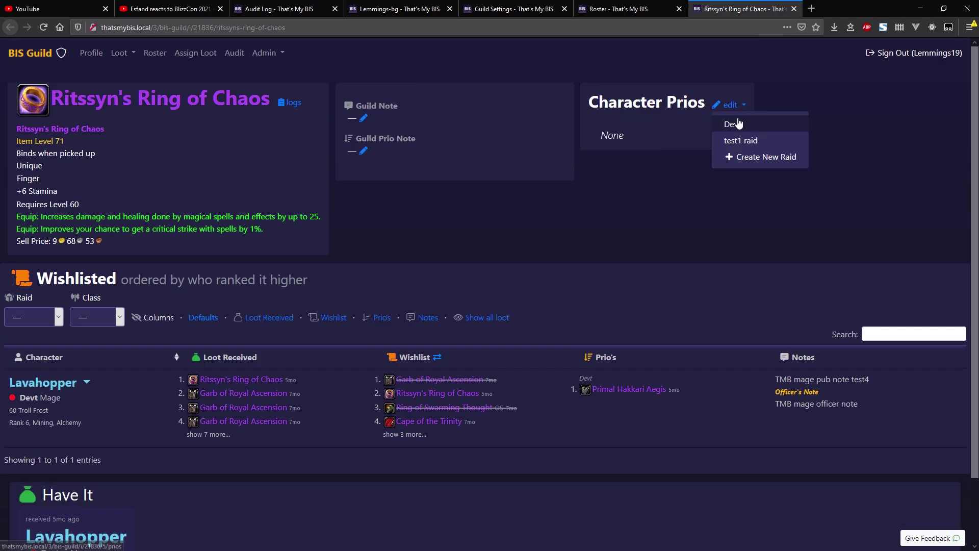
pyautogui.click(659, 122)
pyautogui.moveTo(598, 118); pyautogui.dragTo(665, 144)
pyautogui.click(665, 144)
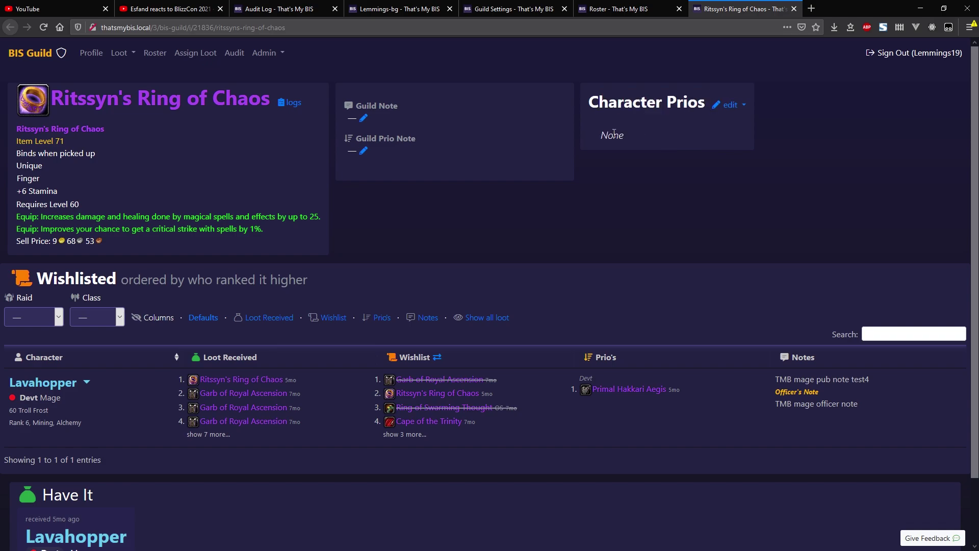
# Examine the Wishlisted section of Ritssyn's Ring of Chaos and view its Raid and Class filter options without applying any.
pyautogui.scroll(-3, 580, 173)
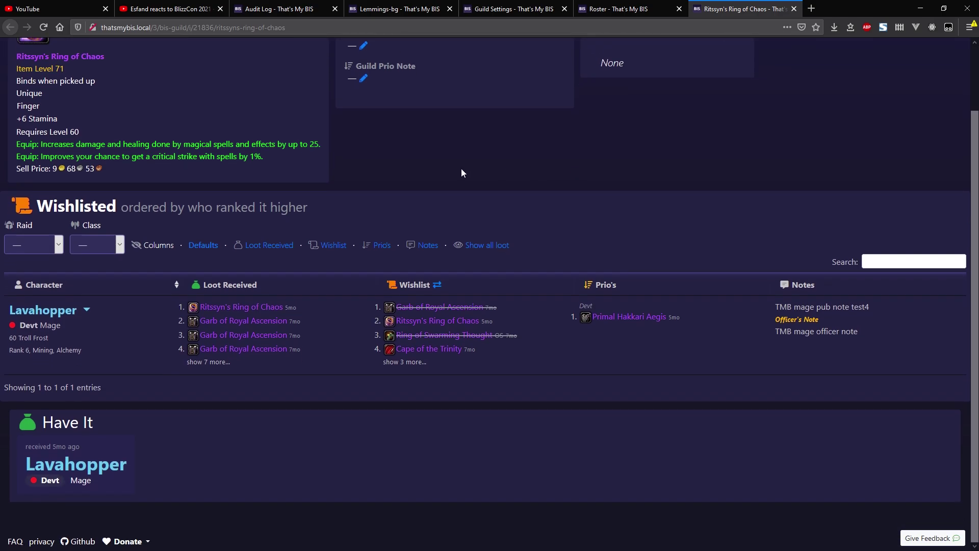
pyautogui.moveTo(43, 207); pyautogui.dragTo(117, 207)
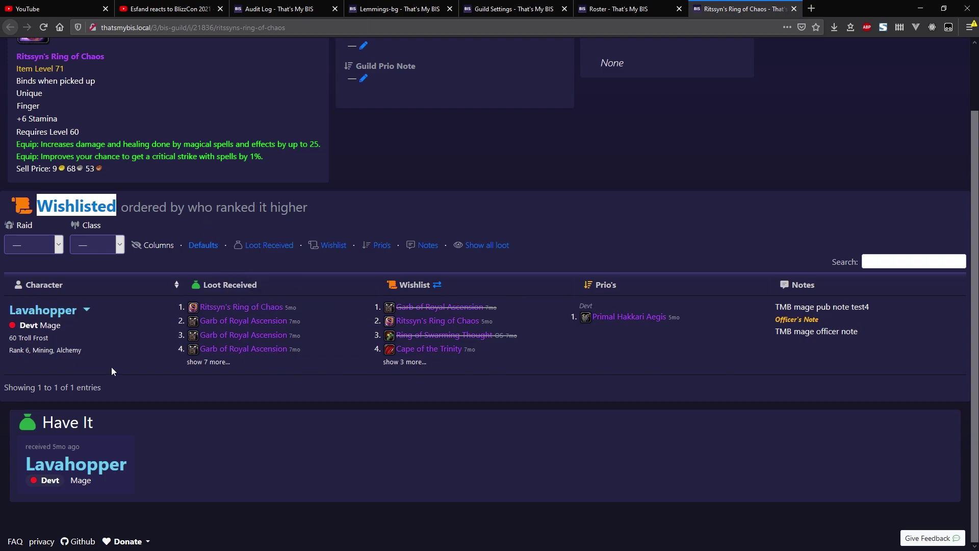
pyautogui.click(41, 248)
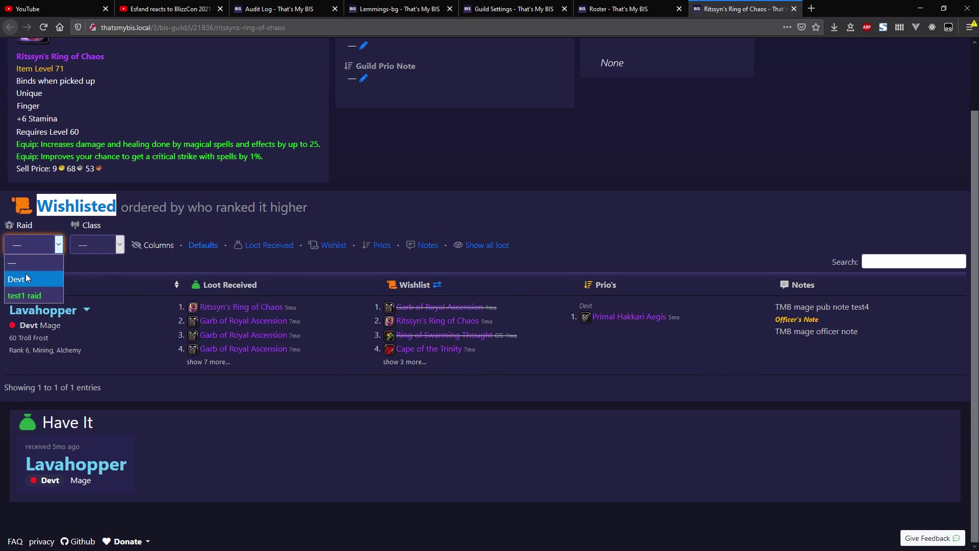
pyautogui.click(87, 244)
pyautogui.click(97, 247)
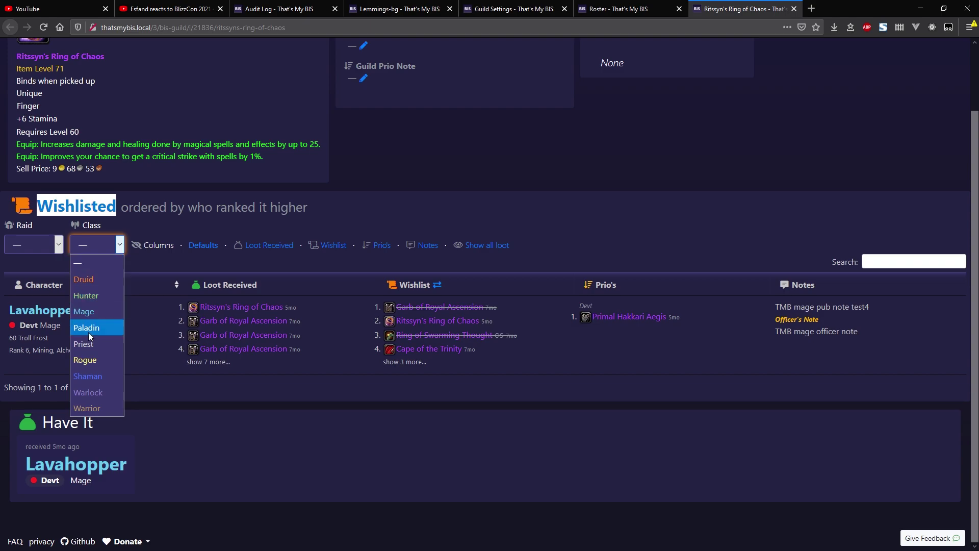
pyautogui.click(100, 250)
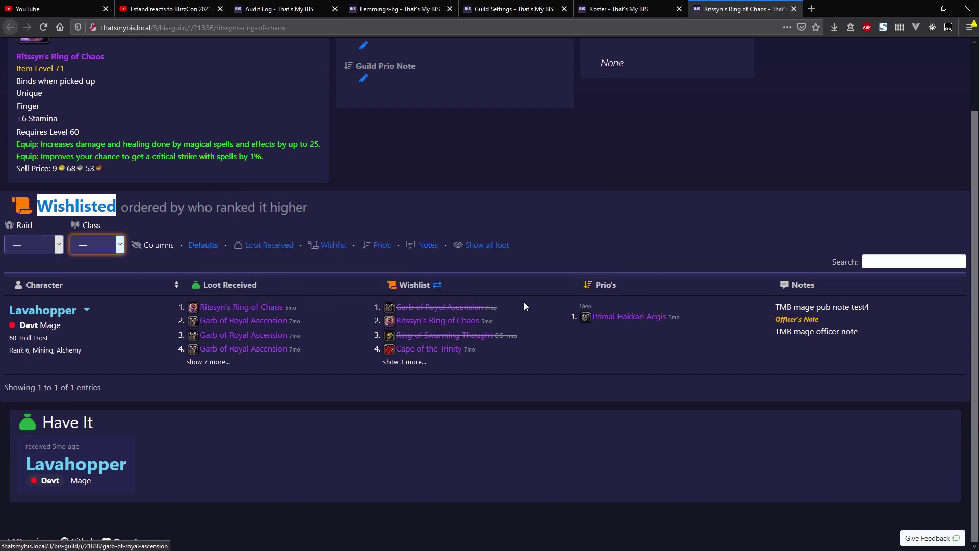
# Close the Ritssyn's Ring of Chaos page to return to the roster, and show the raids available for loot browsing.
pyautogui.scroll(2, 555, 186)
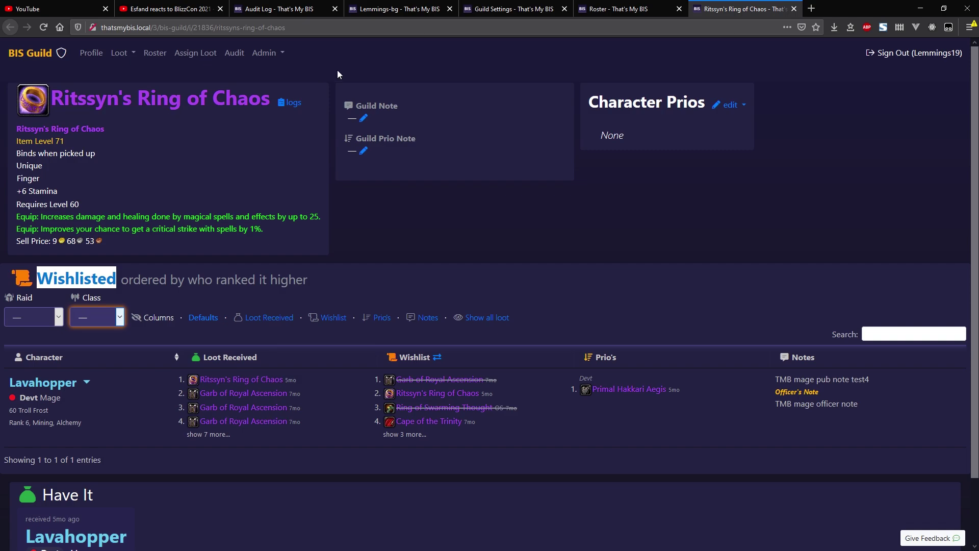
pyautogui.middleClick(729, 14)
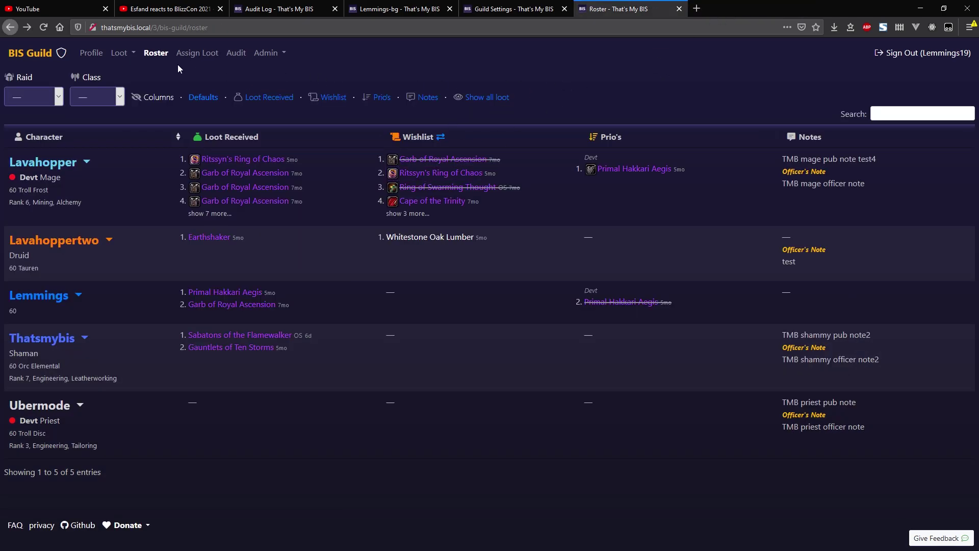
pyautogui.click(133, 55)
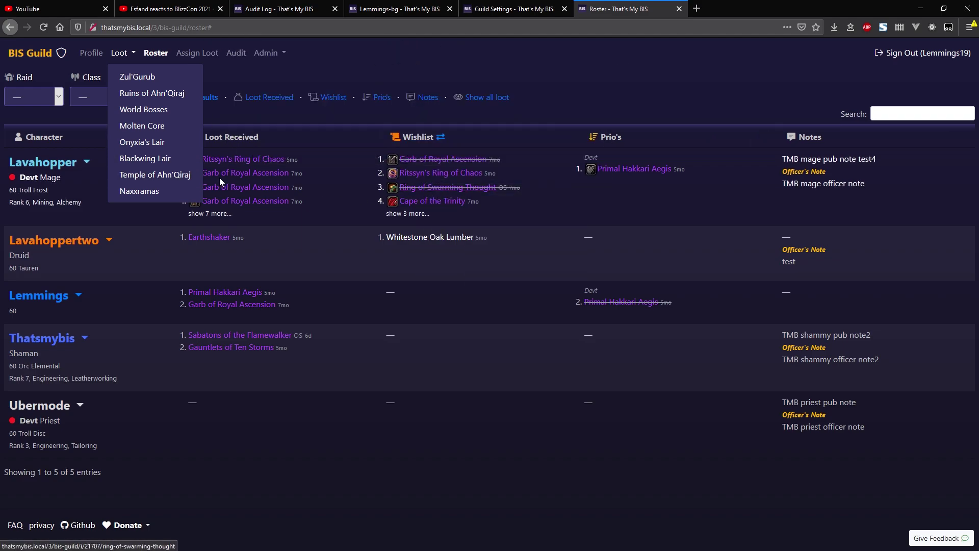
# Open BIS Guild's Temple of Ahn'Qiraj loot table and look through its items by boss.
pyautogui.click(163, 172)
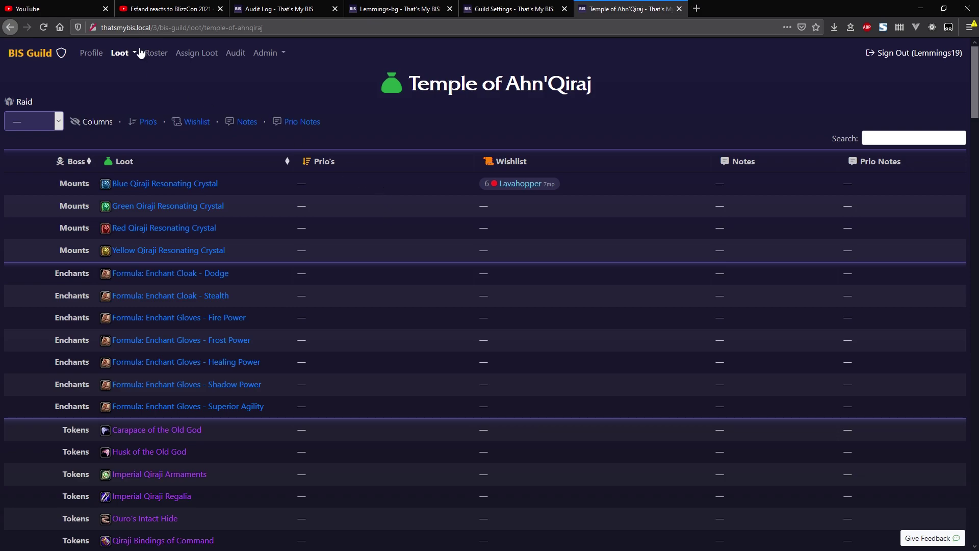
pyautogui.scroll(-10, 419, 162)
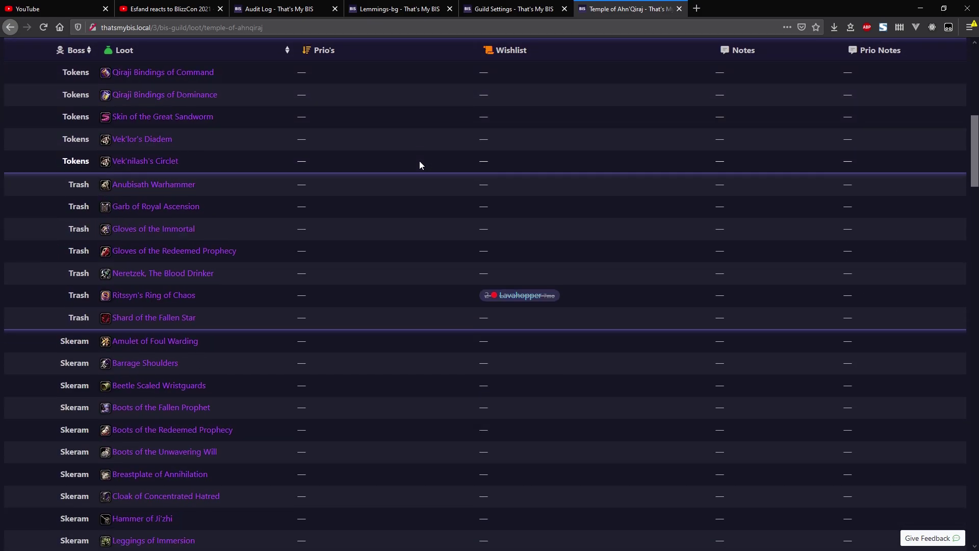
pyautogui.scroll(4, 592, 284)
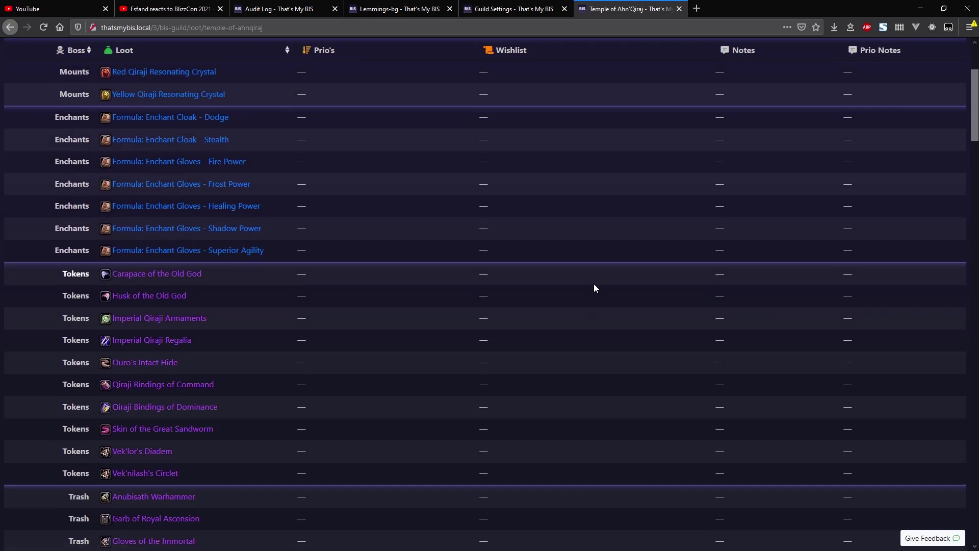
pyautogui.scroll(-15, 594, 283)
pyautogui.scroll(-20, 594, 293)
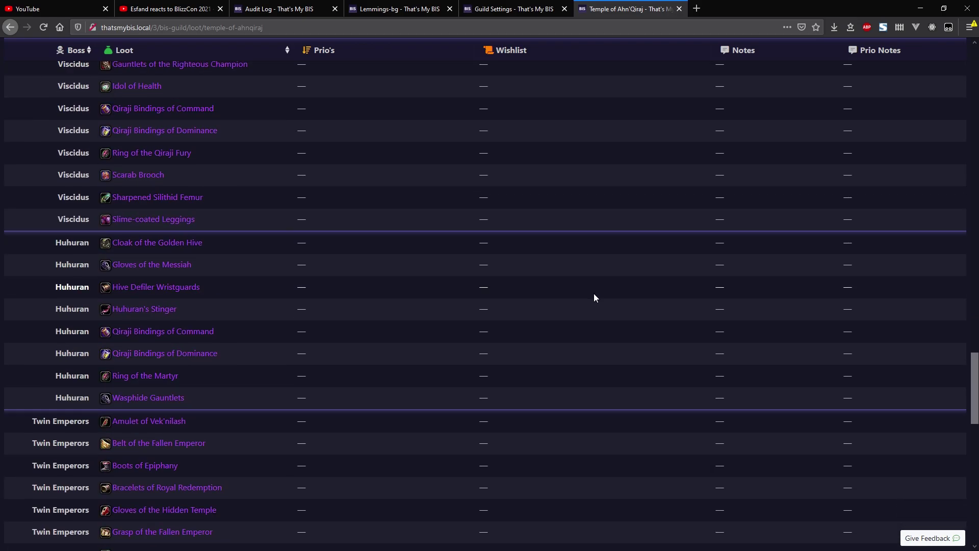
pyautogui.scroll(20, 593, 298)
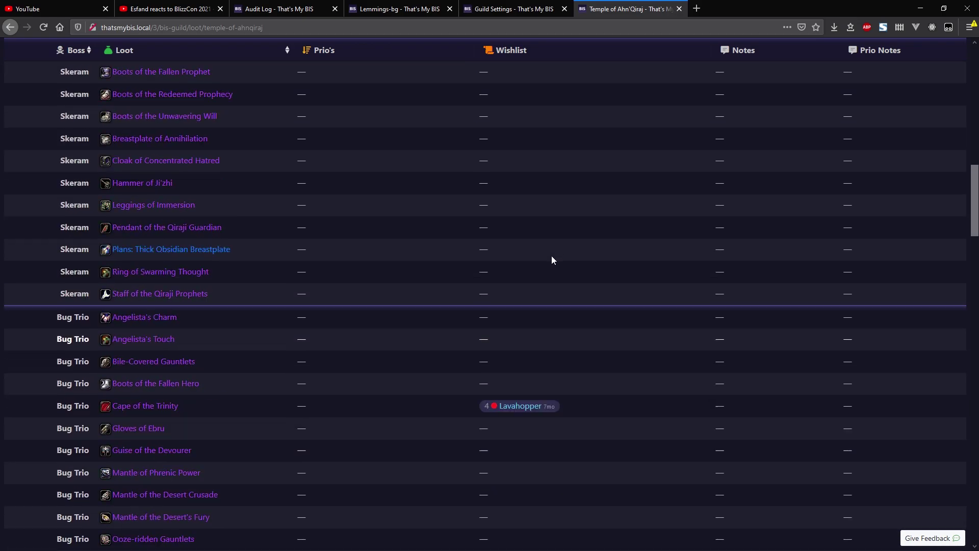
# Open the site's home page in a new tab and go to the Grinders Inc. guild's roster.
pyautogui.middleClick(32, 55)
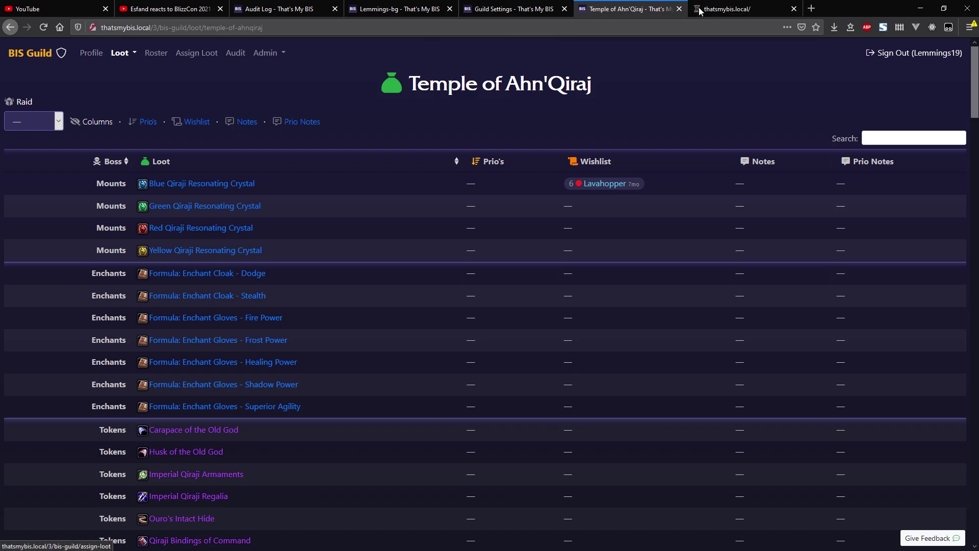
pyautogui.click(728, 11)
pyautogui.scroll(-6, 245, 333)
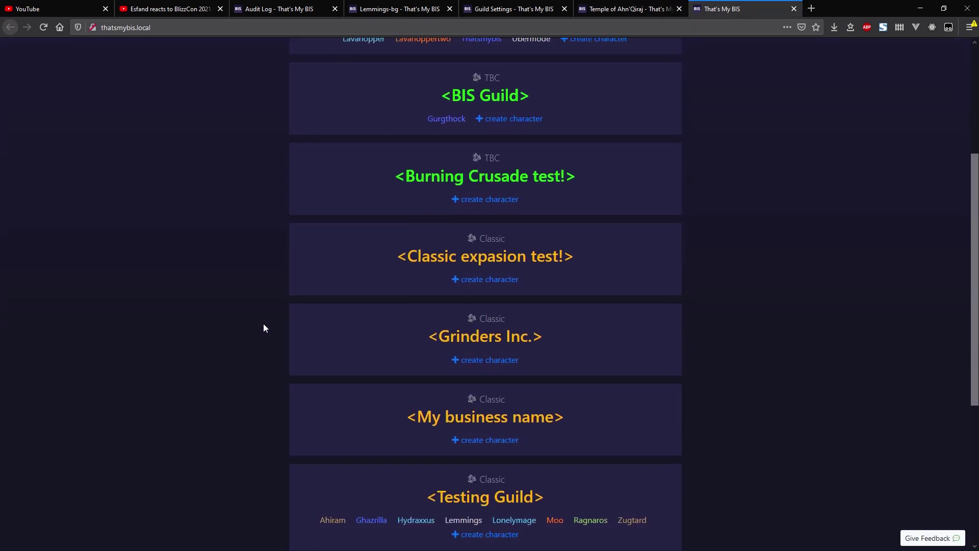
pyautogui.click(517, 232)
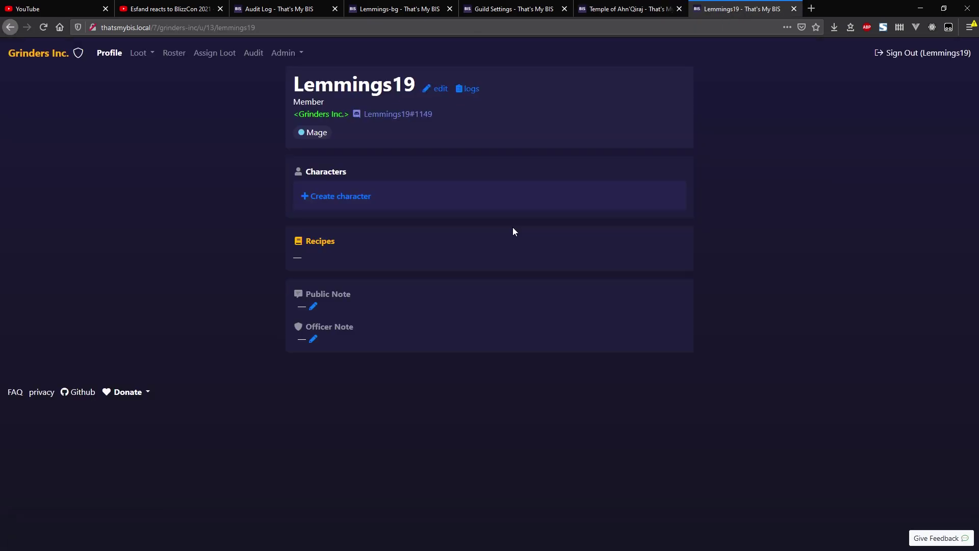
pyautogui.click(172, 58)
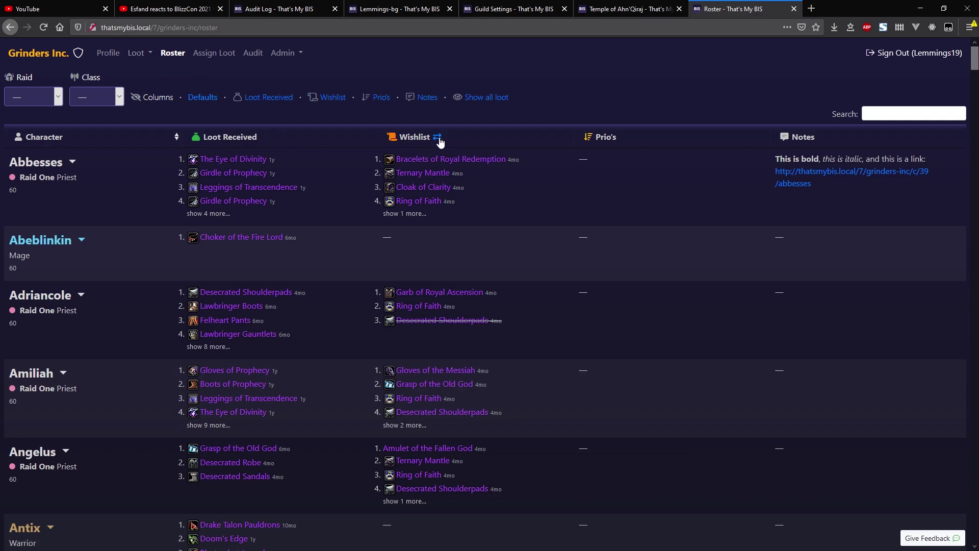
# Open Grinders Inc.'s Temple of Ahn'Qiraj loot table and look over its first item groups.
pyautogui.click(138, 54)
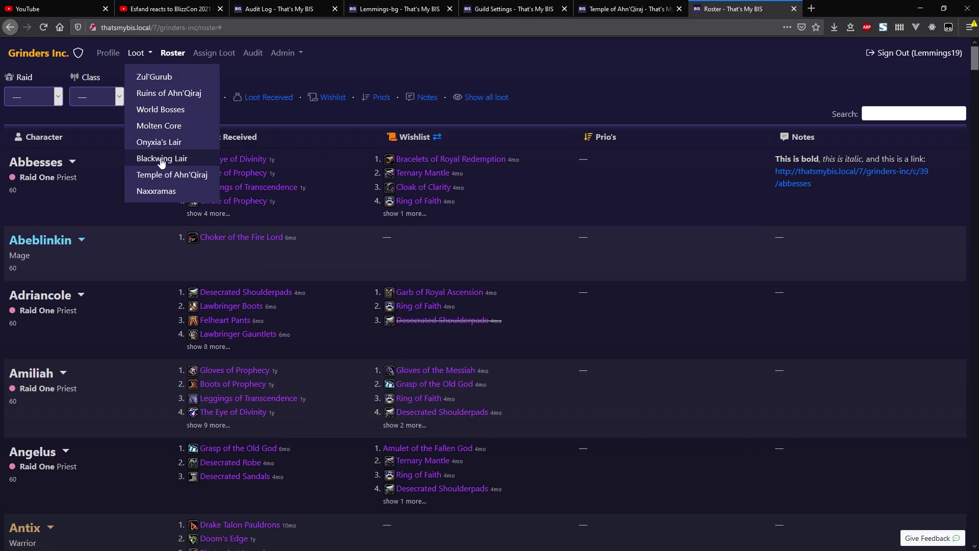
pyautogui.click(171, 175)
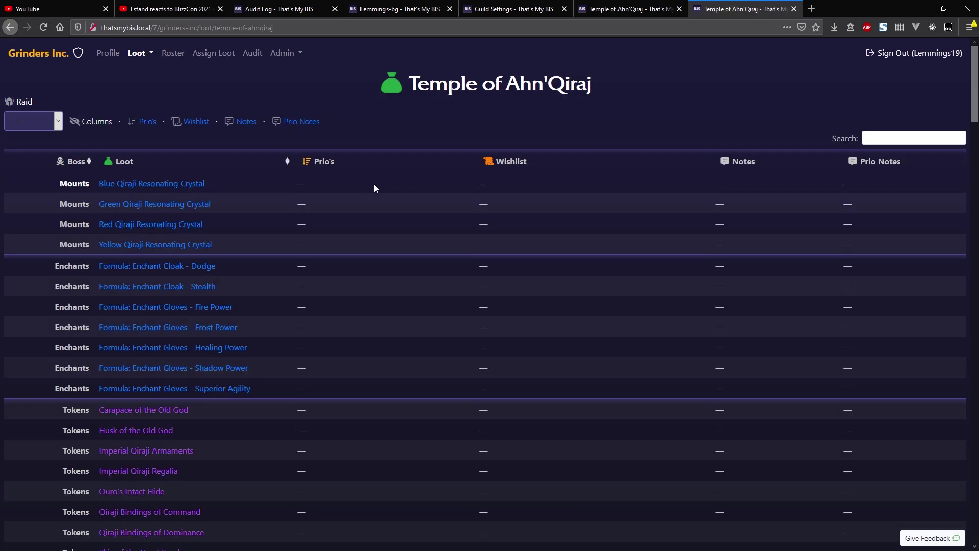
pyautogui.scroll(-10, 459, 255)
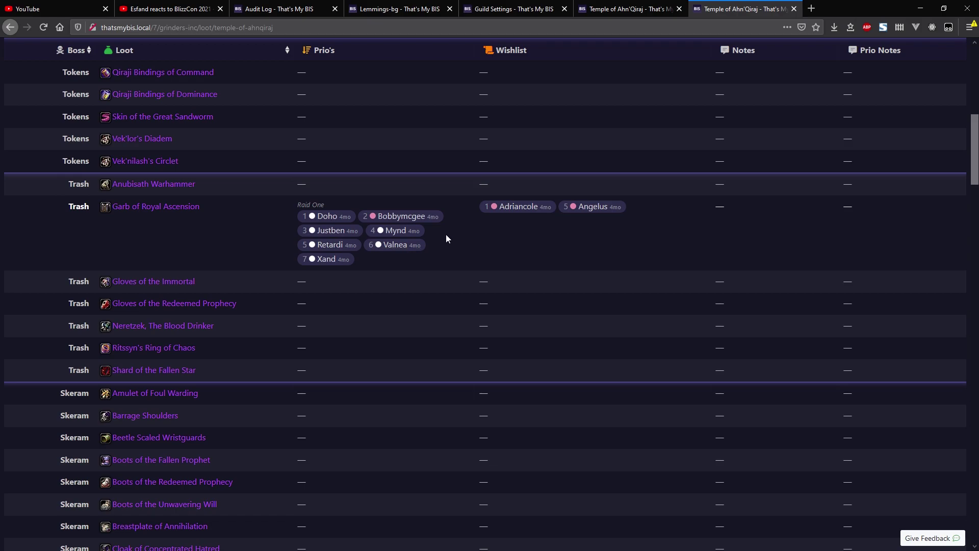
pyautogui.scroll(4, 461, 201)
pyautogui.scroll(-3, 461, 200)
pyautogui.scroll(5, 464, 203)
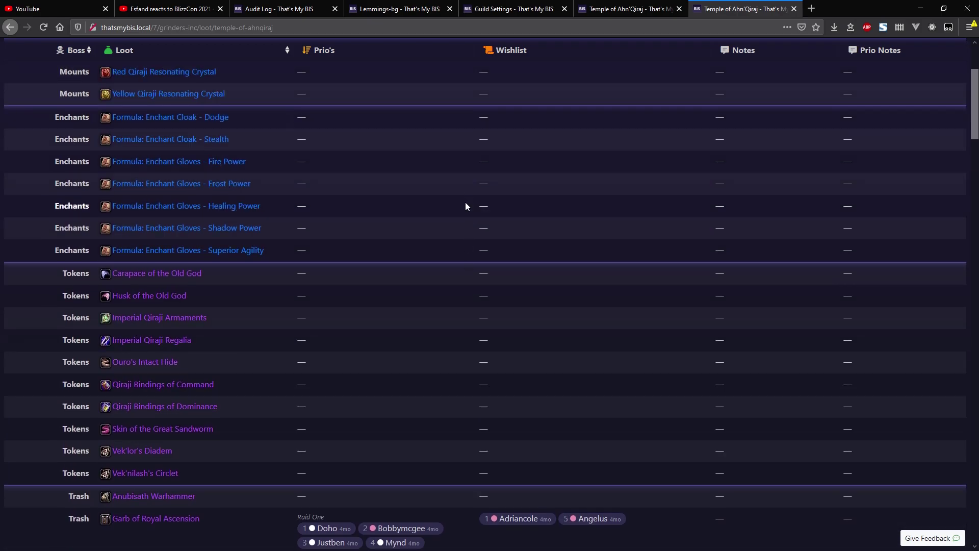
pyautogui.scroll(3, 465, 202)
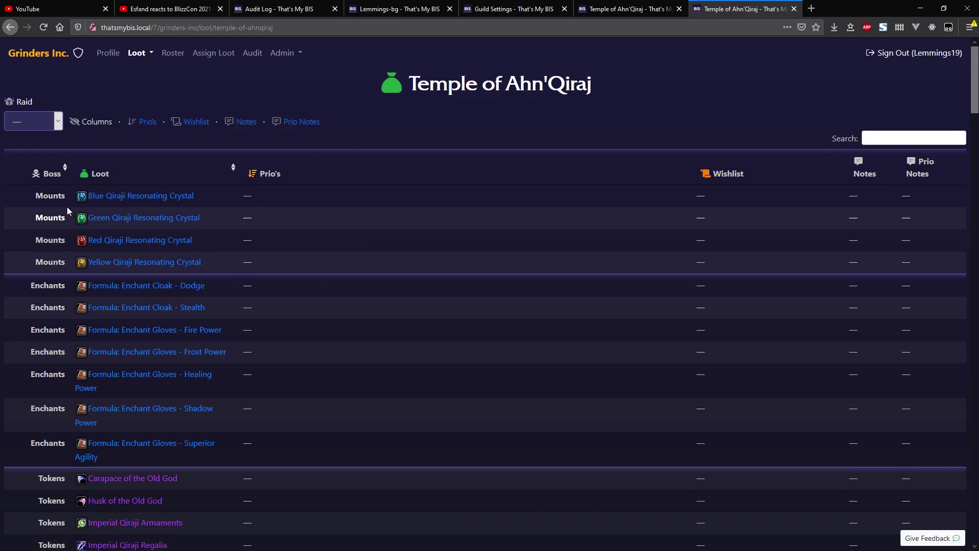
# Examine how the loot is grouped by source, from Mounts, Enchants, Tokens and Trash through the Skeram, Bug Trio and Sartura bosses.
pyautogui.moveTo(29, 195); pyautogui.dragTo(71, 263)
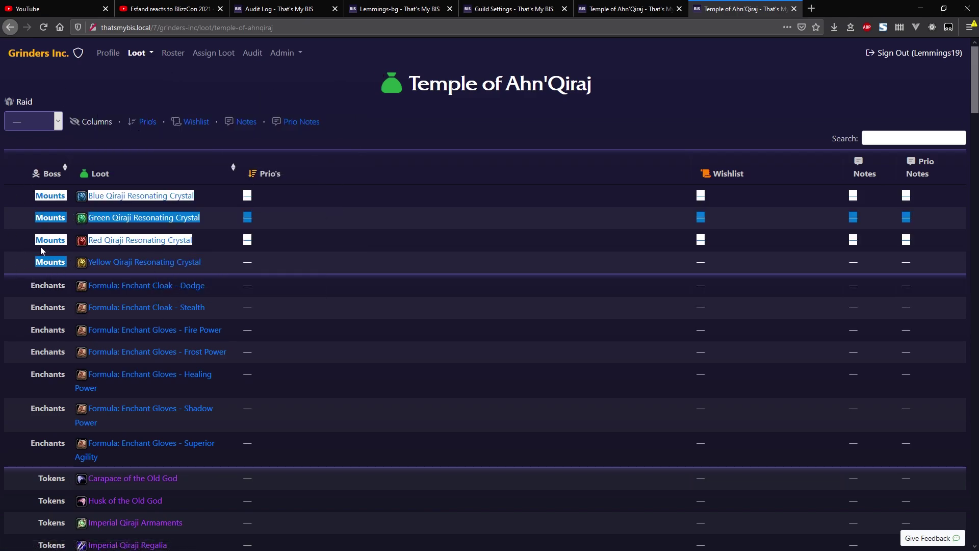
pyautogui.click(17, 238)
pyautogui.moveTo(22, 286); pyautogui.dragTo(65, 458)
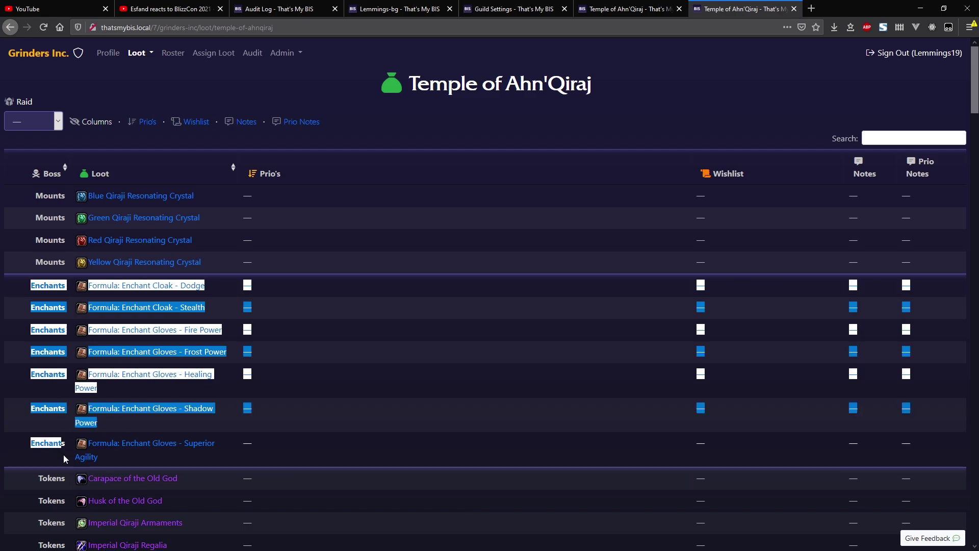
pyautogui.scroll(-7, 20, 446)
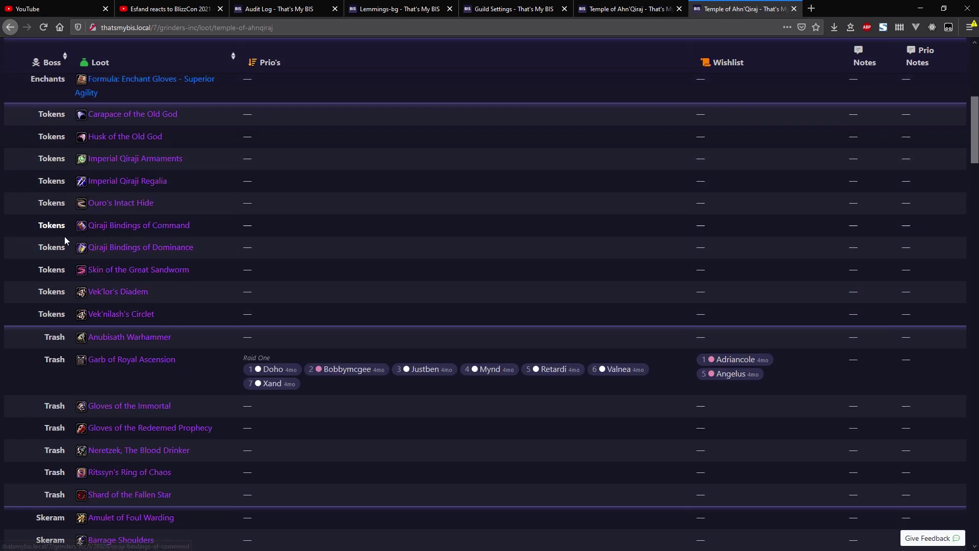
pyautogui.scroll(-2, 70, 241)
pyautogui.scroll(-2, 69, 241)
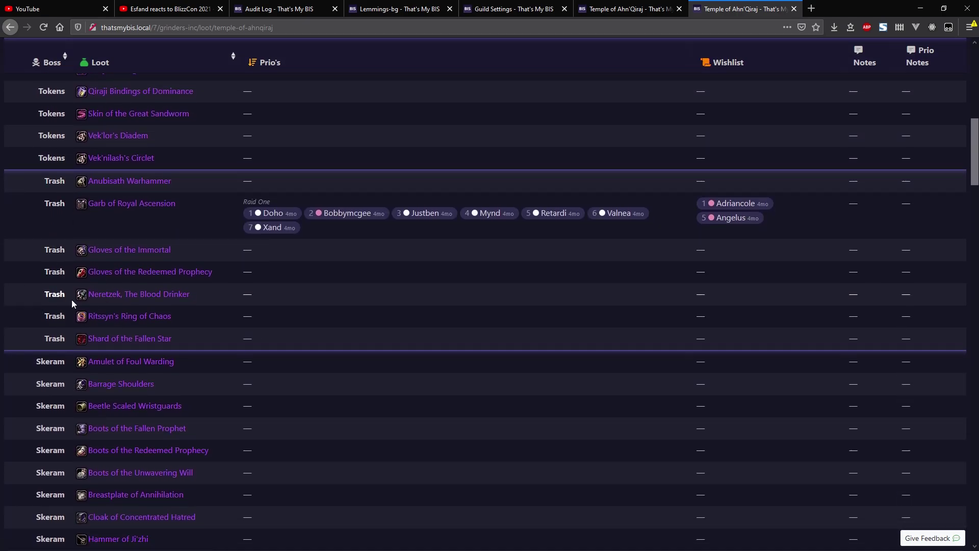
pyautogui.scroll(-3, 134, 235)
pyautogui.moveTo(31, 208); pyautogui.dragTo(72, 209)
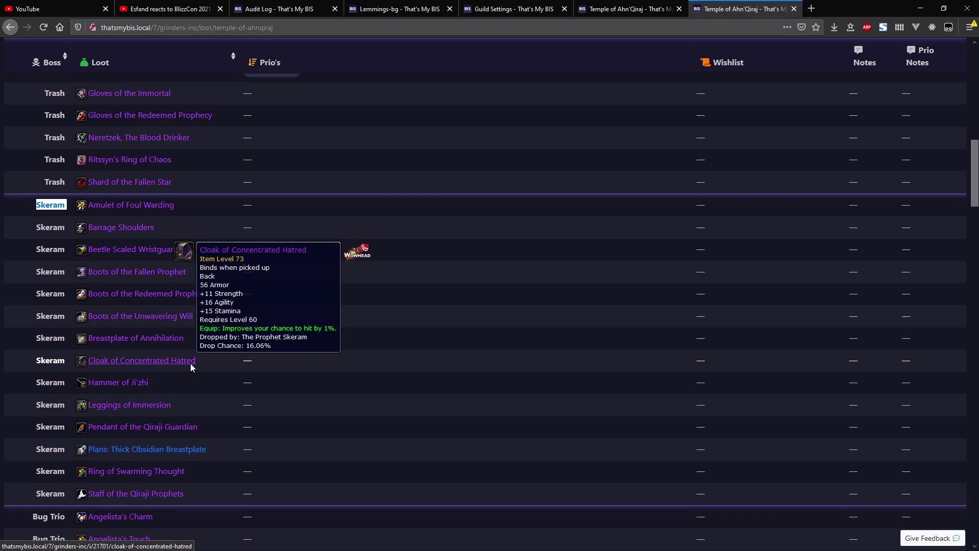
pyautogui.scroll(-6, 189, 355)
pyautogui.scroll(-15, 190, 355)
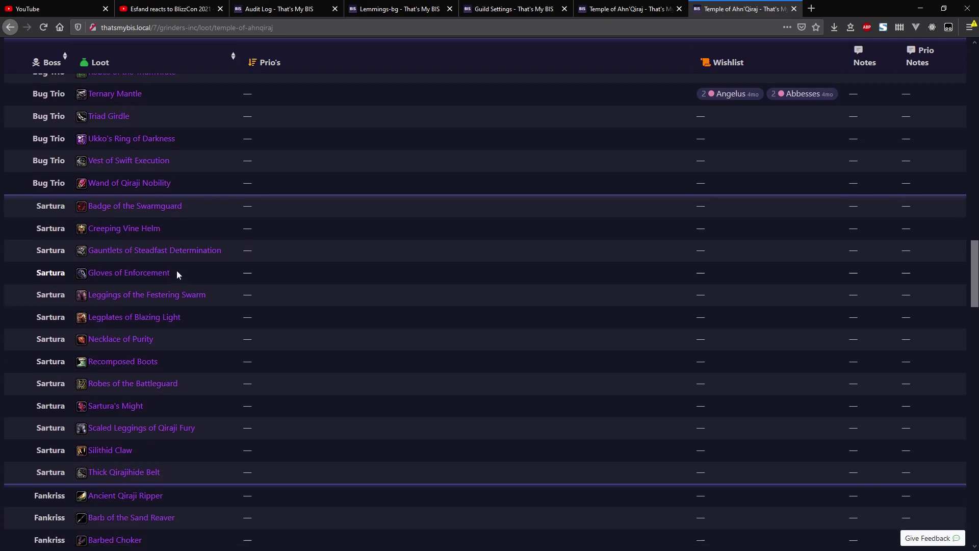
# Examine the item details and the Raid One prio list for Garb of Royal Ascension in the Trash group.
pyautogui.scroll(20, 399, 271)
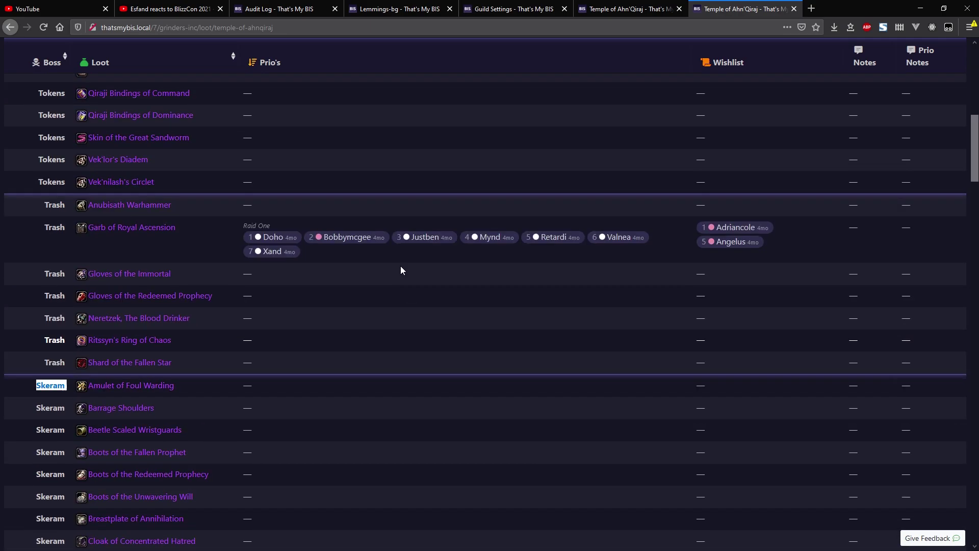
pyautogui.scroll(3, 397, 244)
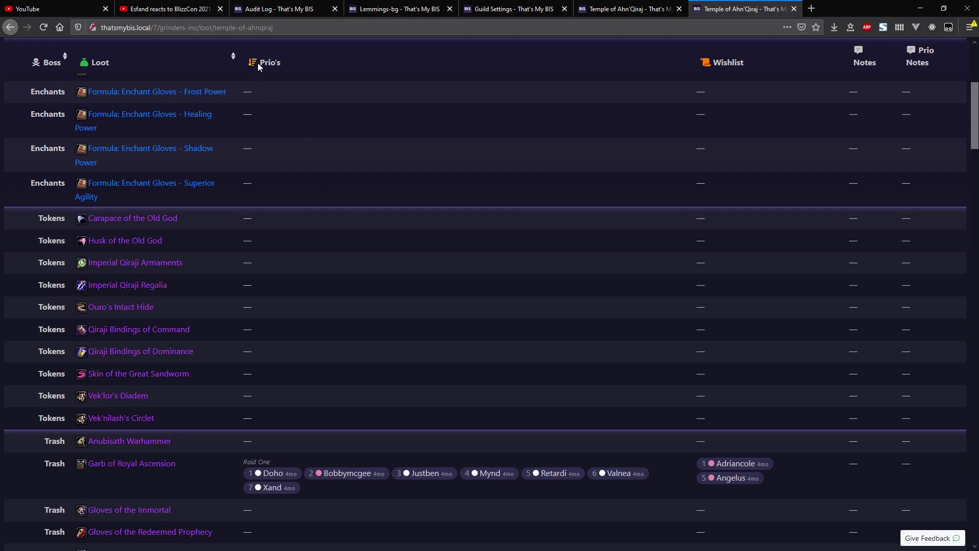
pyautogui.scroll(-6, 291, 145)
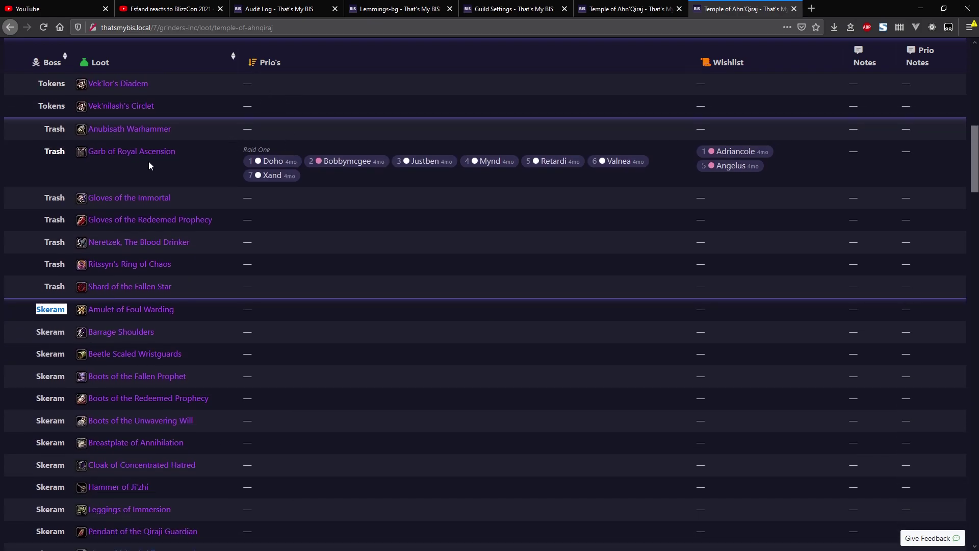
pyautogui.moveTo(133, 157)
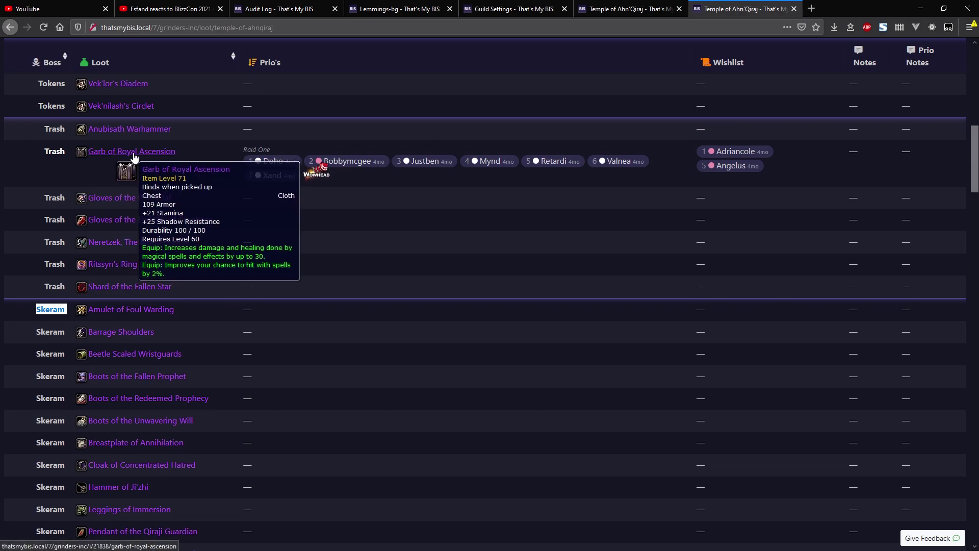
pyautogui.moveTo(236, 153); pyautogui.dragTo(267, 152)
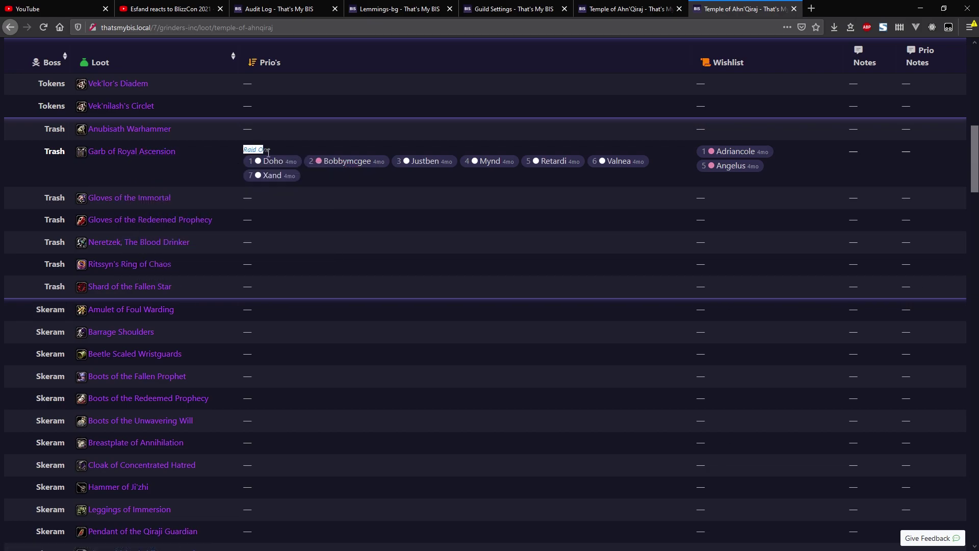
pyautogui.click(283, 153)
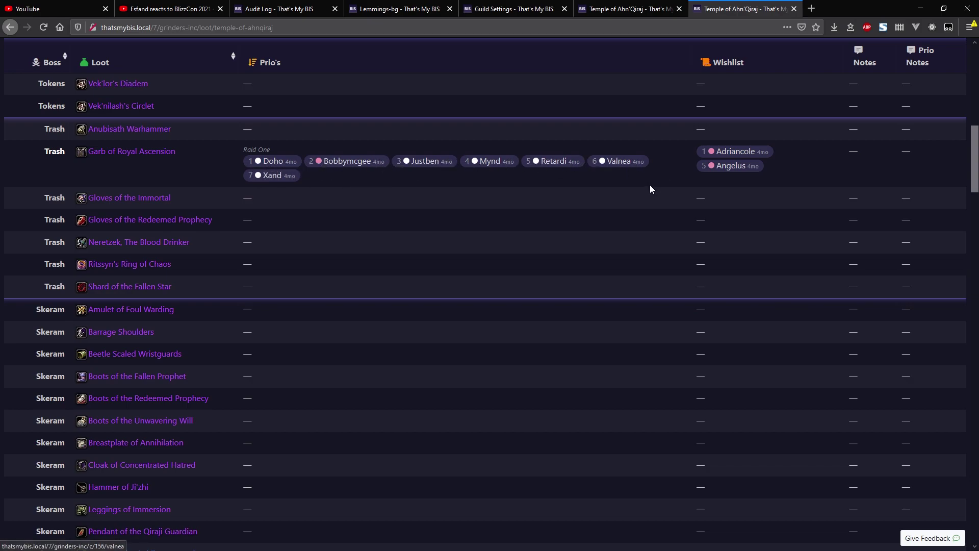
# Look through the loot table down to the C'Thun items, and return to Garb of Royal Ascension's wishlist entries.
pyautogui.scroll(10, 677, 207)
pyautogui.scroll(-20, 683, 211)
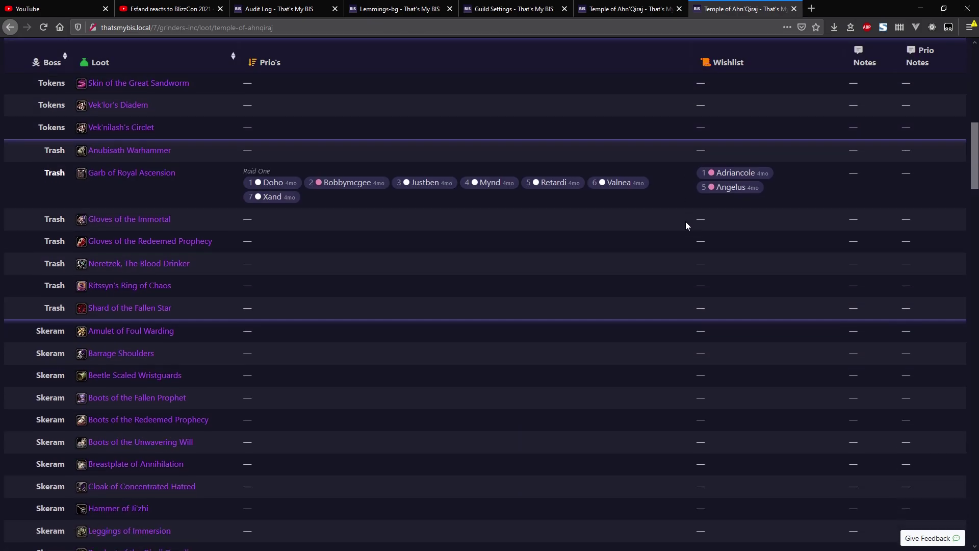
pyautogui.scroll(-20, 689, 227)
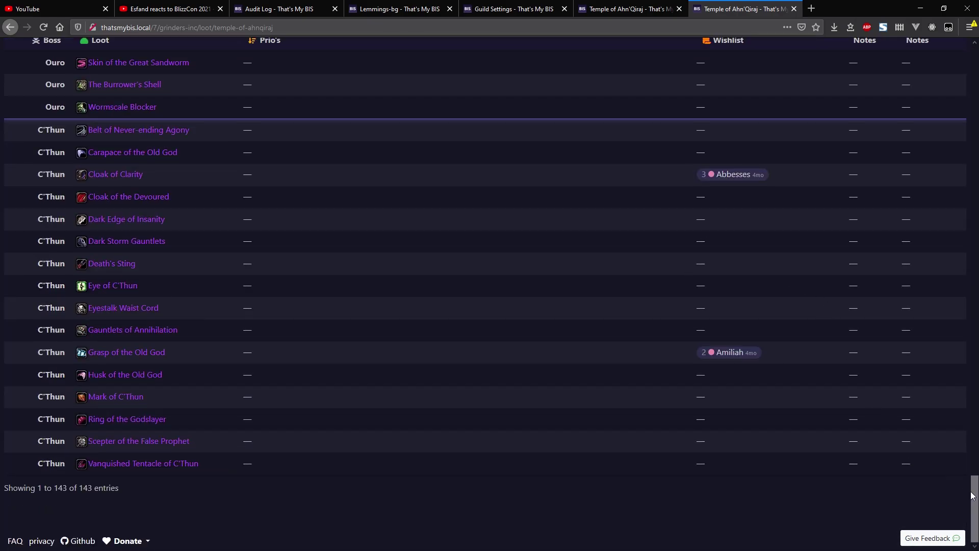
pyautogui.moveTo(972, 494); pyautogui.dragTo(948, 126)
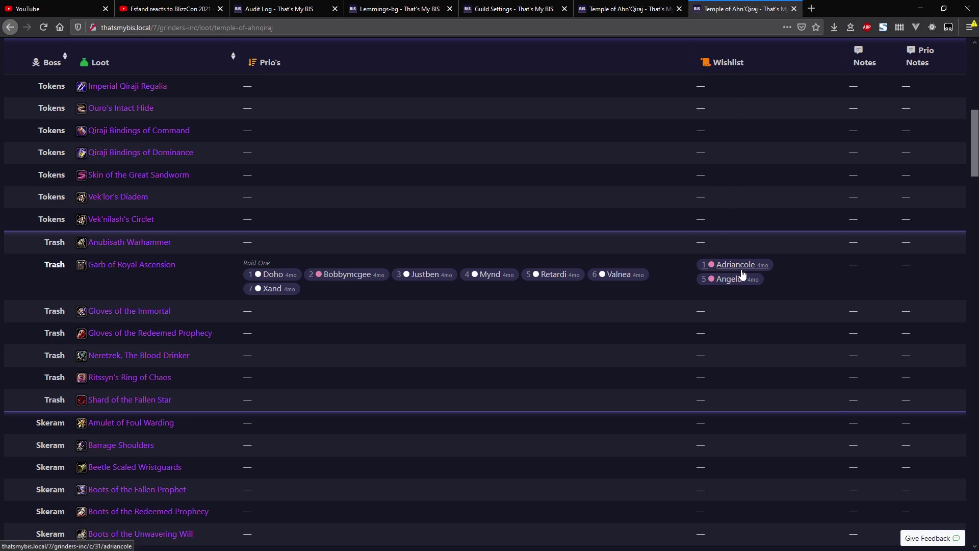
pyautogui.moveTo(742, 285)
# Open Garb of Royal Ascension's item page in a new tab and expand the first wishlisted character's full list of received loot.
pyautogui.middleClick(127, 269)
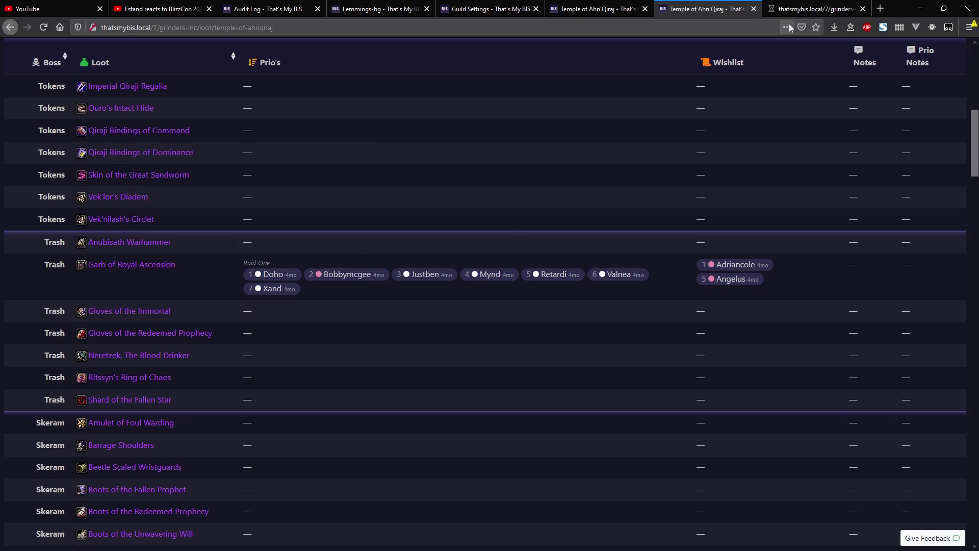
pyautogui.click(795, 9)
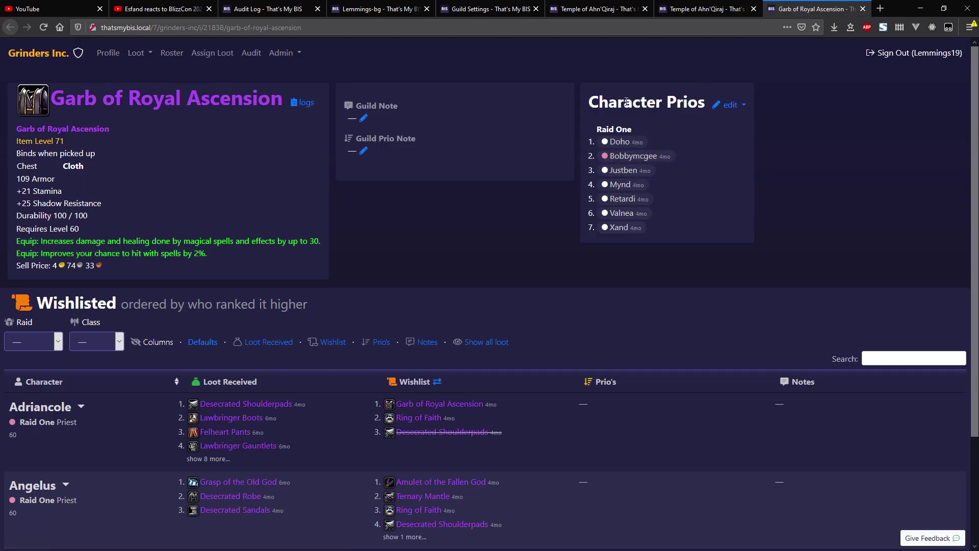
pyautogui.scroll(-3, 443, 240)
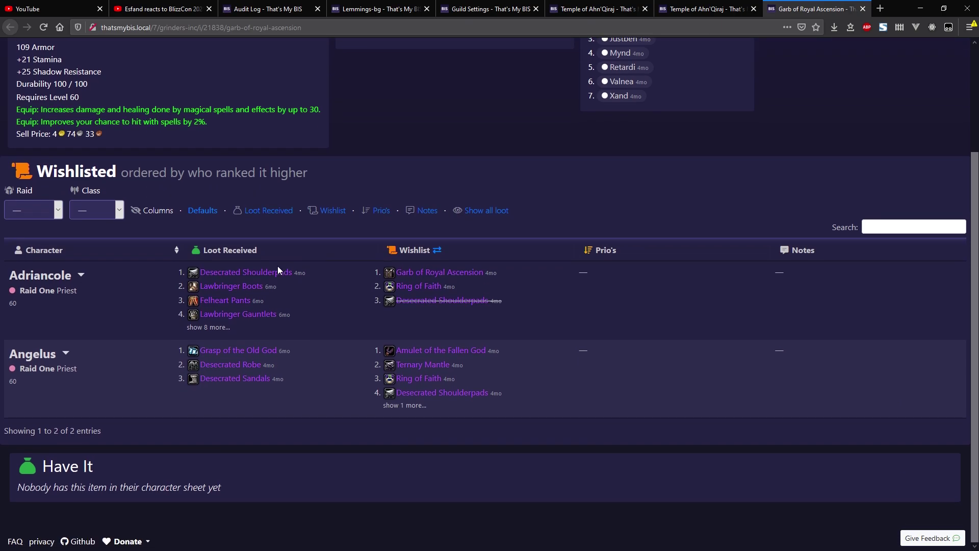
pyautogui.moveTo(414, 274)
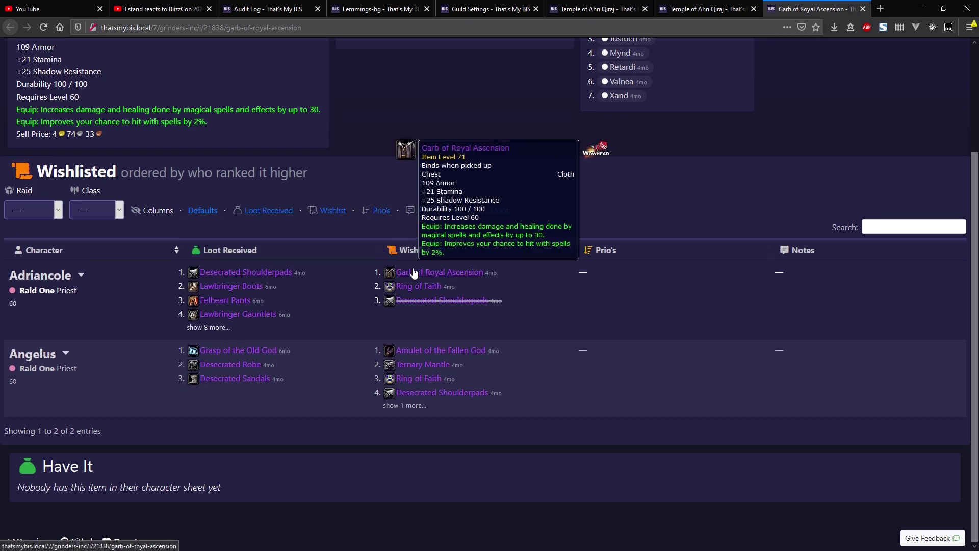
pyautogui.click(207, 327)
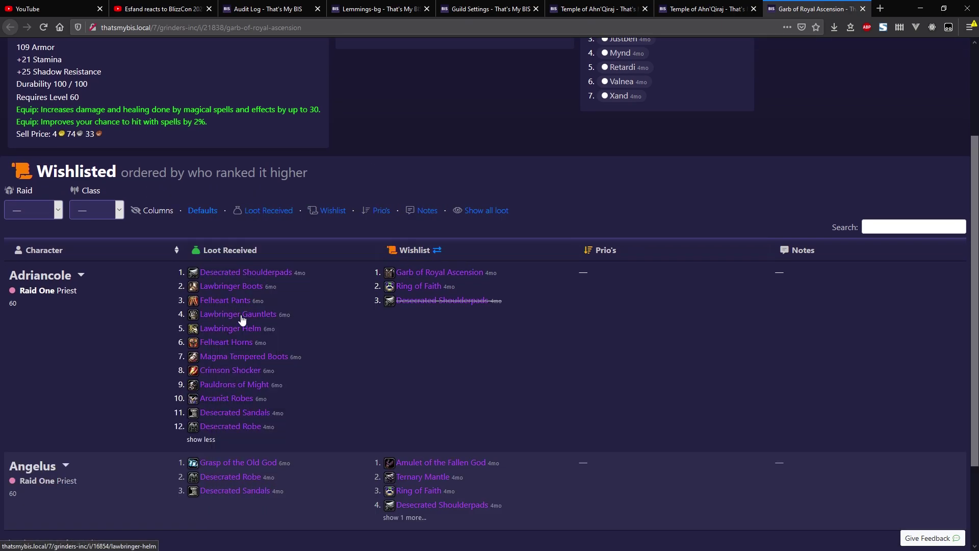
pyautogui.moveTo(229, 431)
pyautogui.scroll(-1, 308, 439)
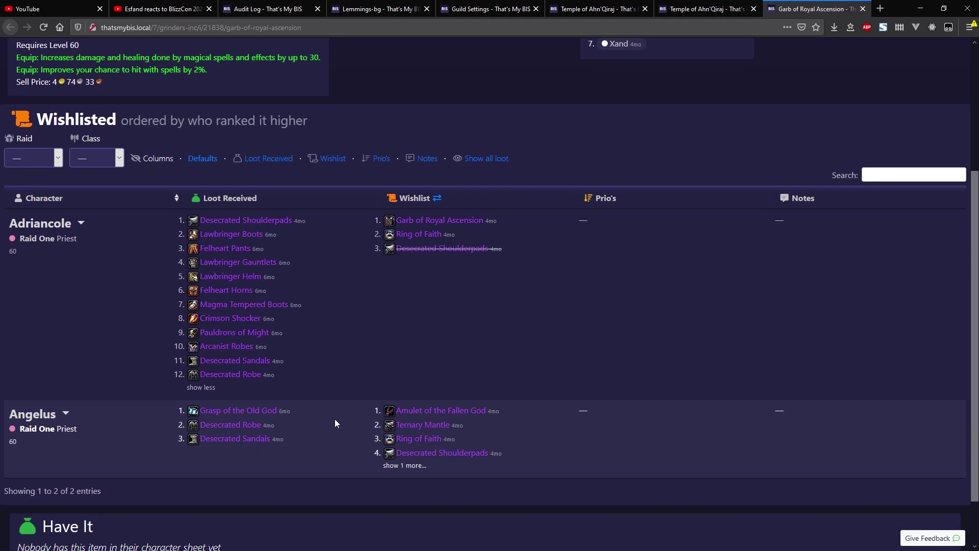
# Expand the second wishlisted character's full wishlist and compare both characters' received loot, dates and wishlist ranks.
pyautogui.click(403, 465)
pyautogui.moveTo(261, 437)
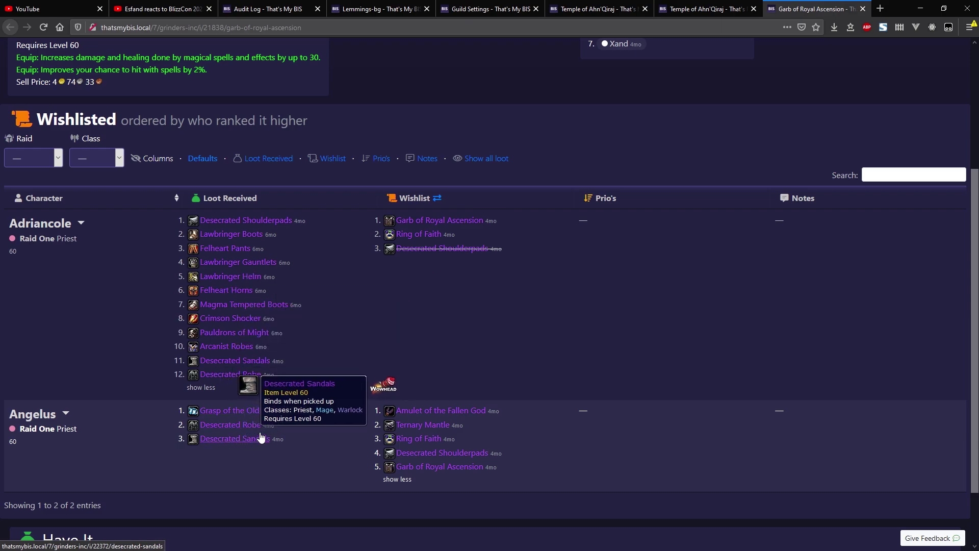
pyautogui.doubleClick(300, 222)
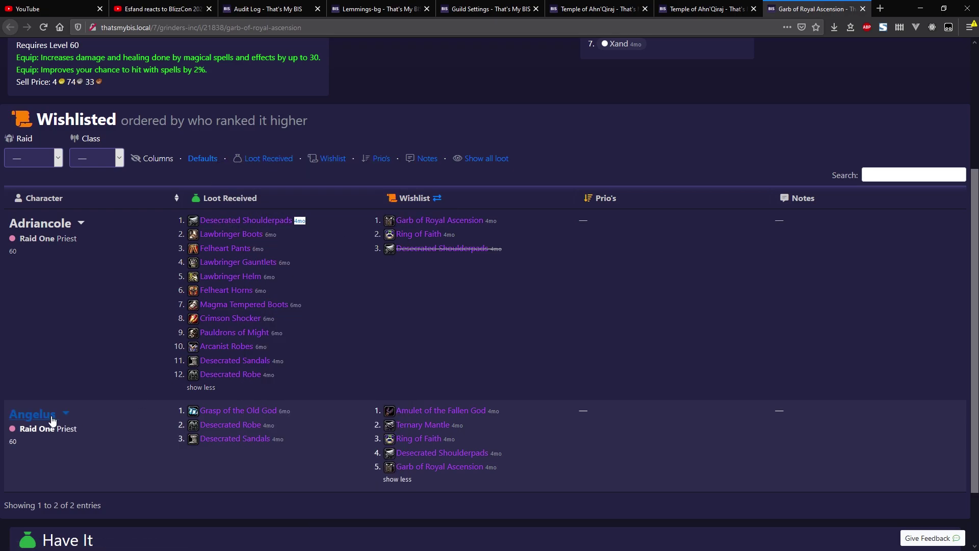
pyautogui.moveTo(412, 471)
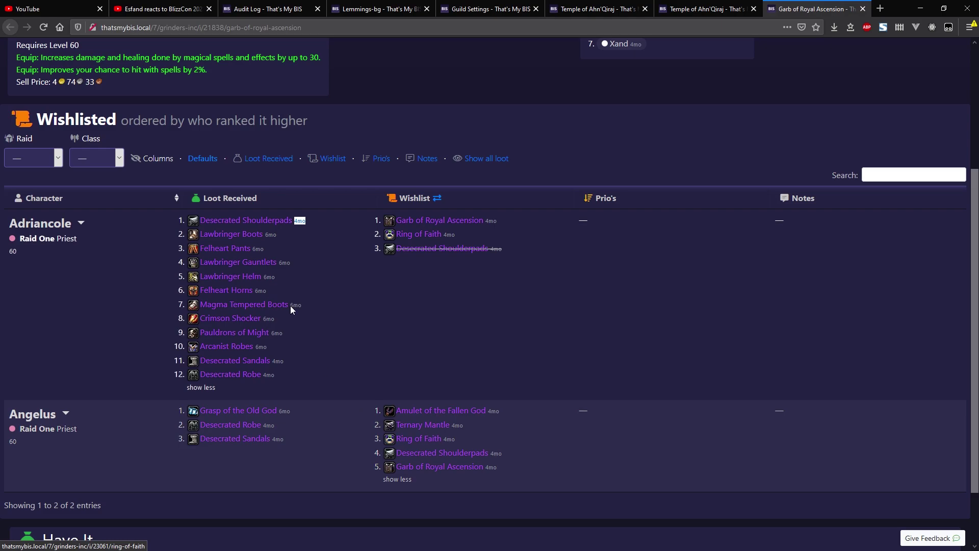
pyautogui.moveTo(425, 220)
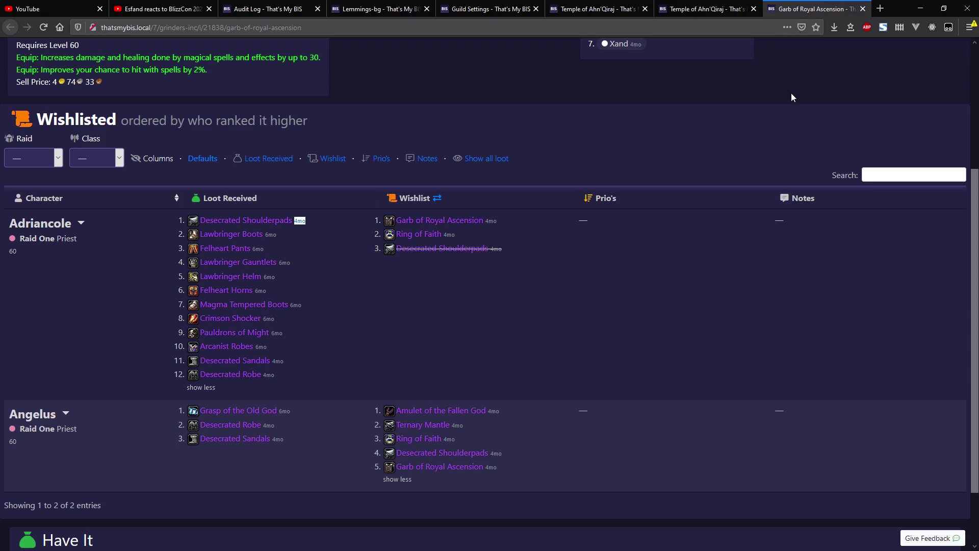
# Close the Garb of Royal Ascension page and return to the start of the Grinders Inc. Temple of Ahn'Qiraj loot table.
pyautogui.click(887, 396)
pyautogui.middleClick(805, 9)
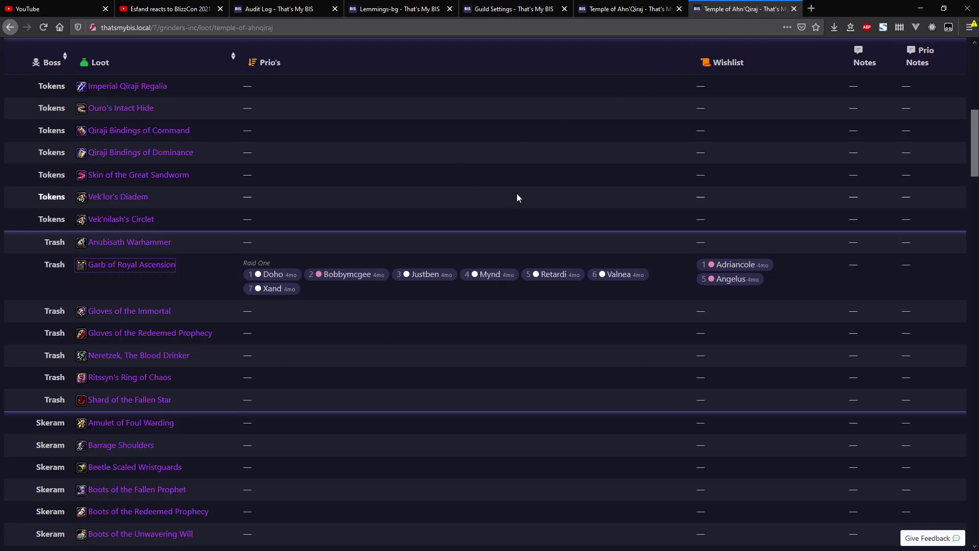
pyautogui.scroll(10, 516, 198)
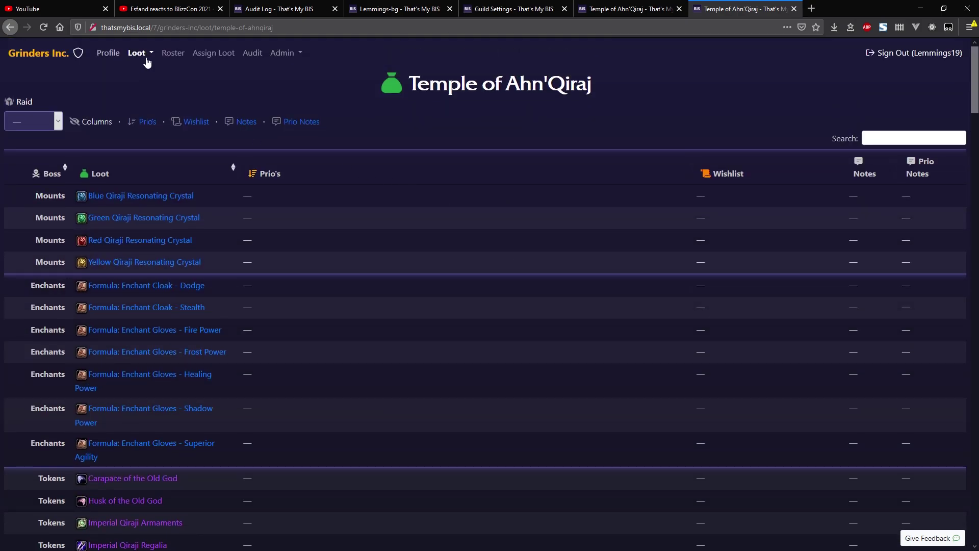
# In the other Temple of Ahn'Qiraj tab, go back to the guild list and open the TBC version of BIS Guild.
pyautogui.click(604, 10)
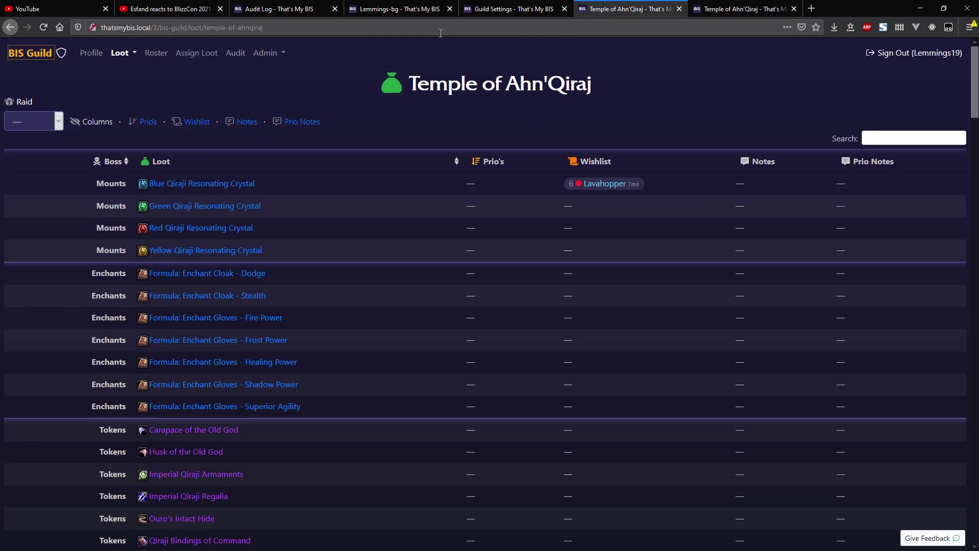
pyautogui.click(265, 53)
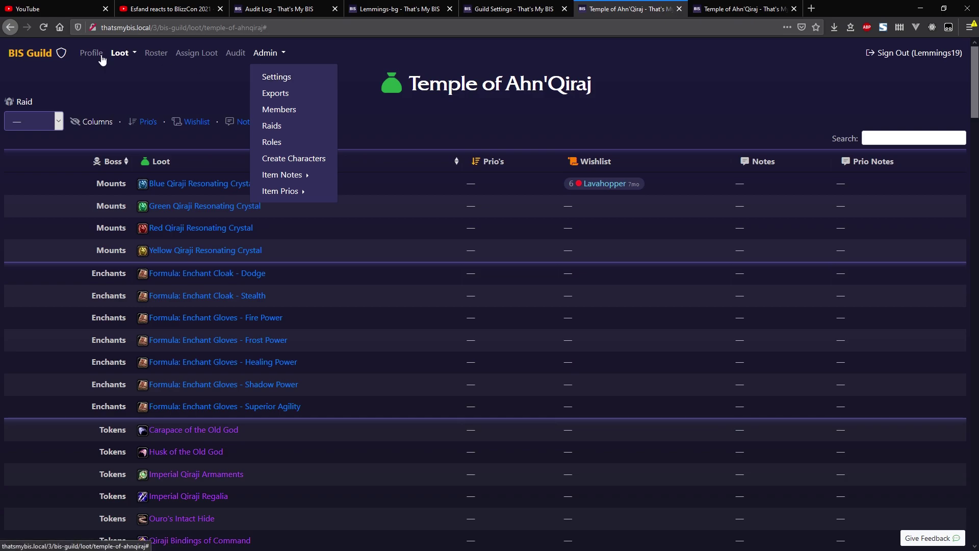
pyautogui.click(40, 56)
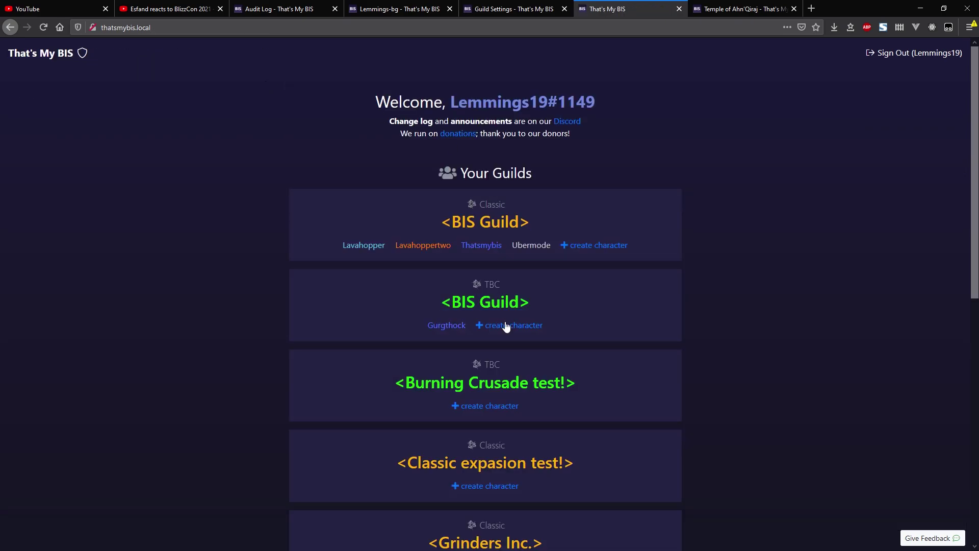
pyautogui.click(485, 301)
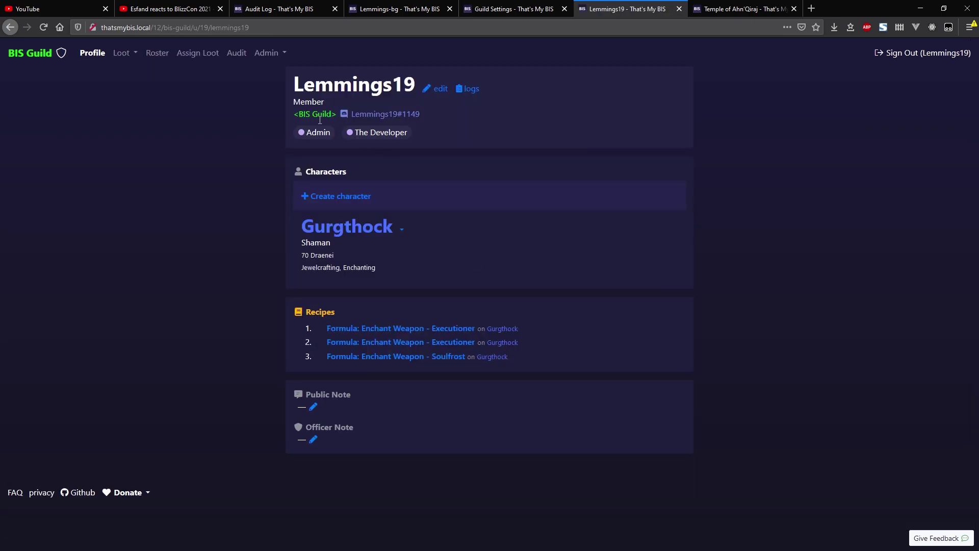
# Open the Gruul's Lair loot table and look through its Maulgar and Gruul items.
pyautogui.click(130, 54)
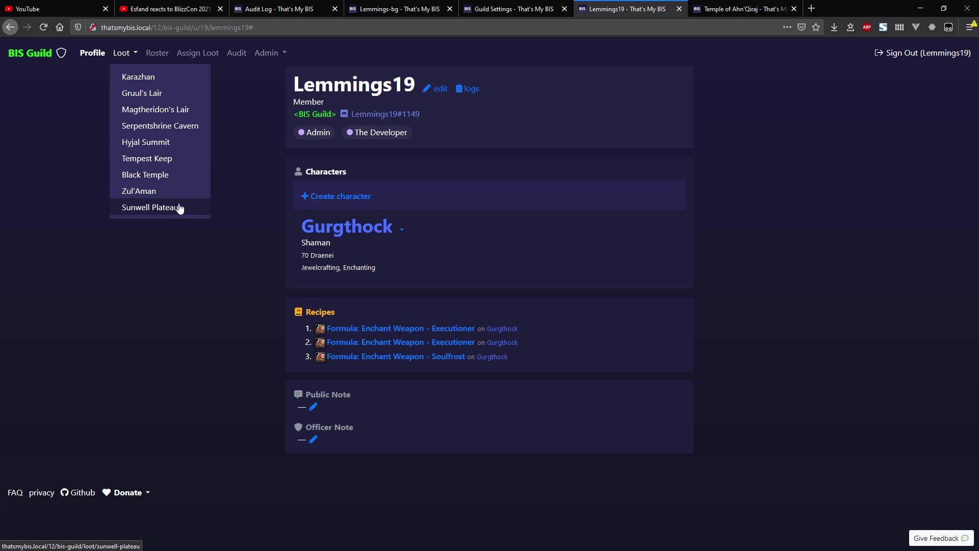
pyautogui.click(165, 97)
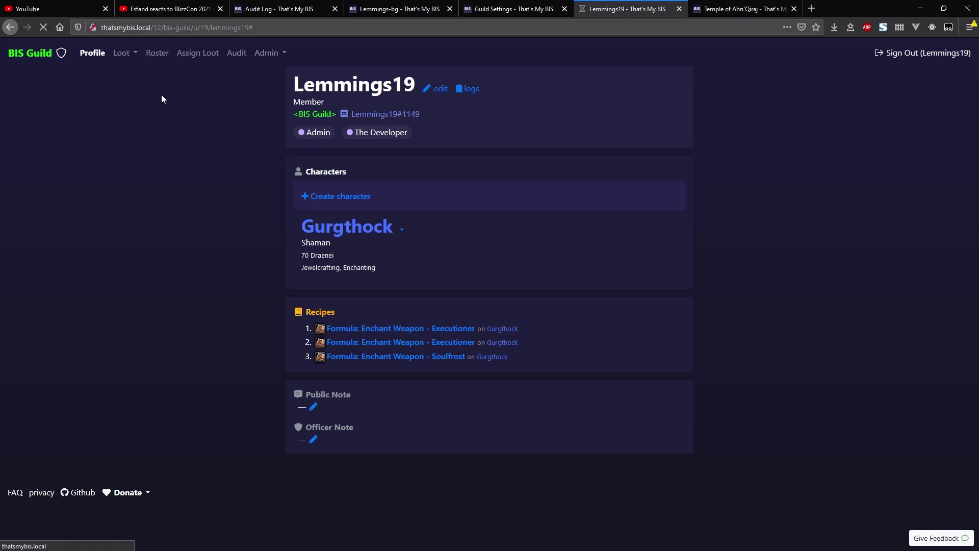
pyautogui.scroll(-5, 356, 234)
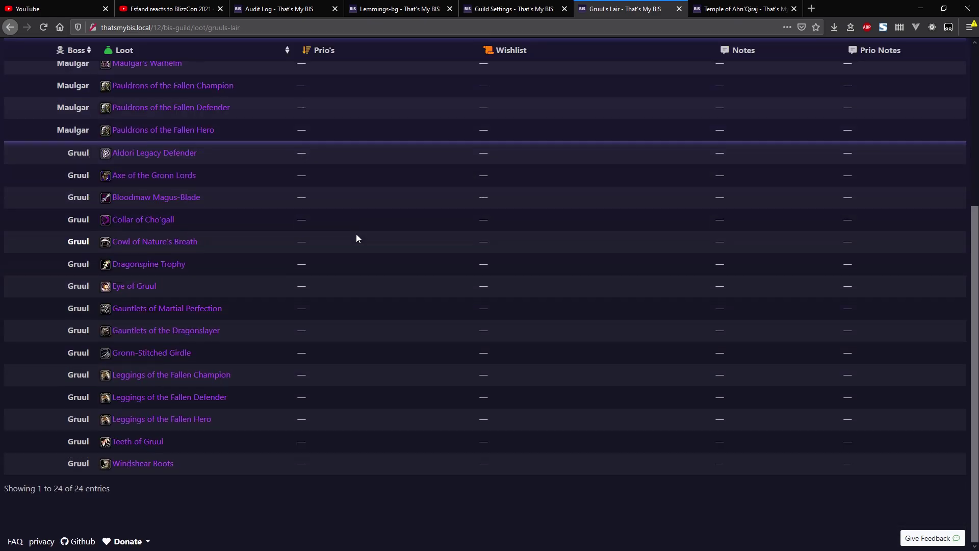
pyautogui.scroll(5, 369, 247)
# Open the Black Temple loot table and look through it from the Trash items to Illidan's loot and back.
pyautogui.click(126, 54)
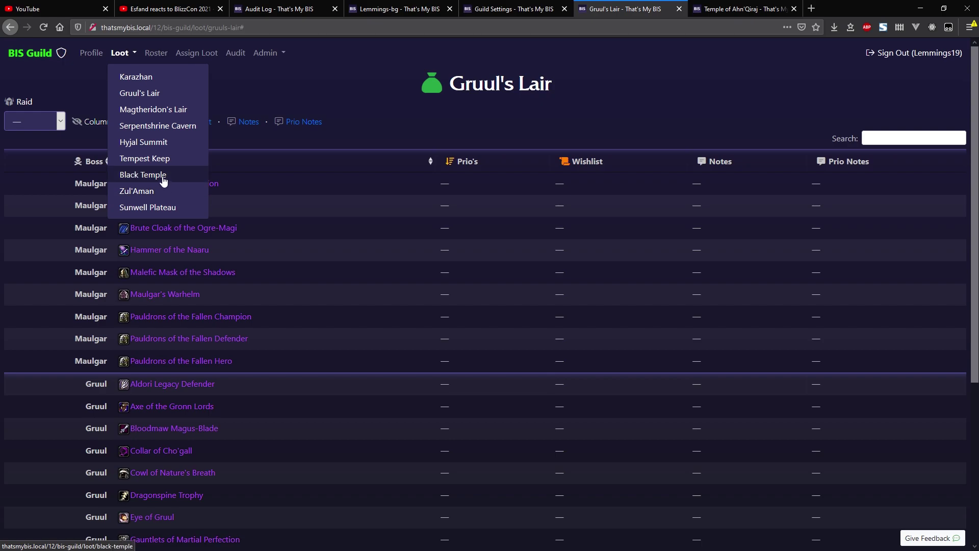
pyautogui.click(160, 177)
pyautogui.scroll(-8, 319, 312)
pyautogui.scroll(-20, 327, 308)
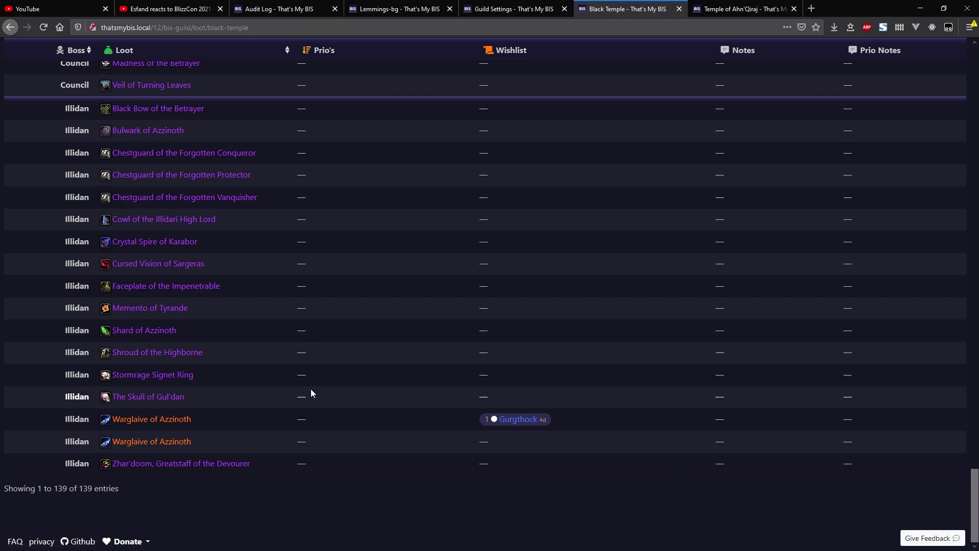
pyautogui.scroll(15, 403, 331)
pyautogui.scroll(20, 403, 328)
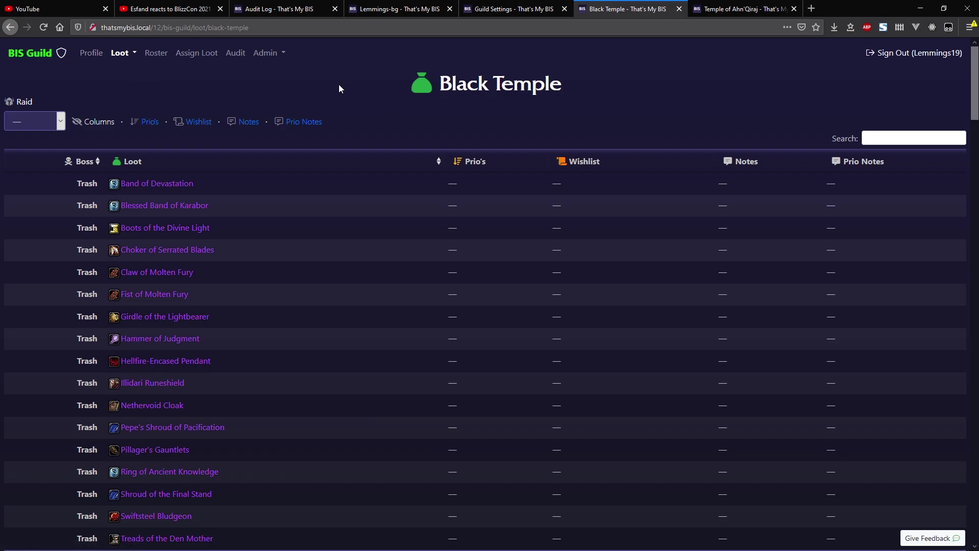
pyautogui.moveTo(444, 84); pyautogui.dragTo(566, 93)
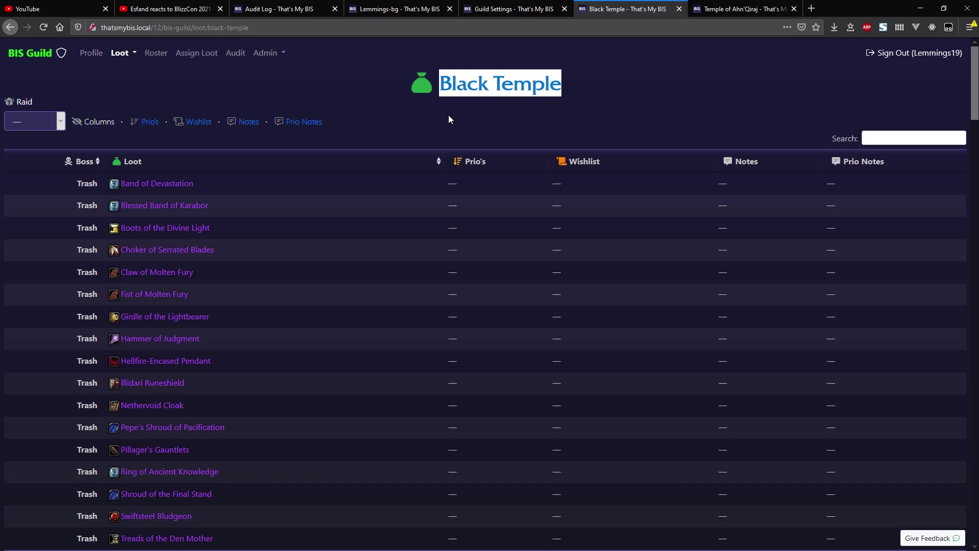
pyautogui.click(380, 118)
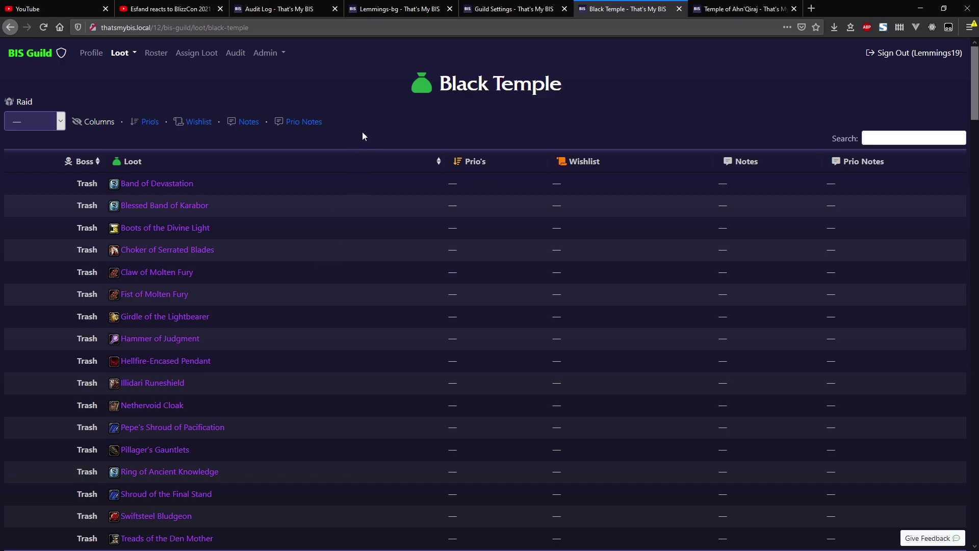
# Close the Black Temple tab and review the expansions listed in BIS Guild's Guild Settings.
pyautogui.middleClick(616, 10)
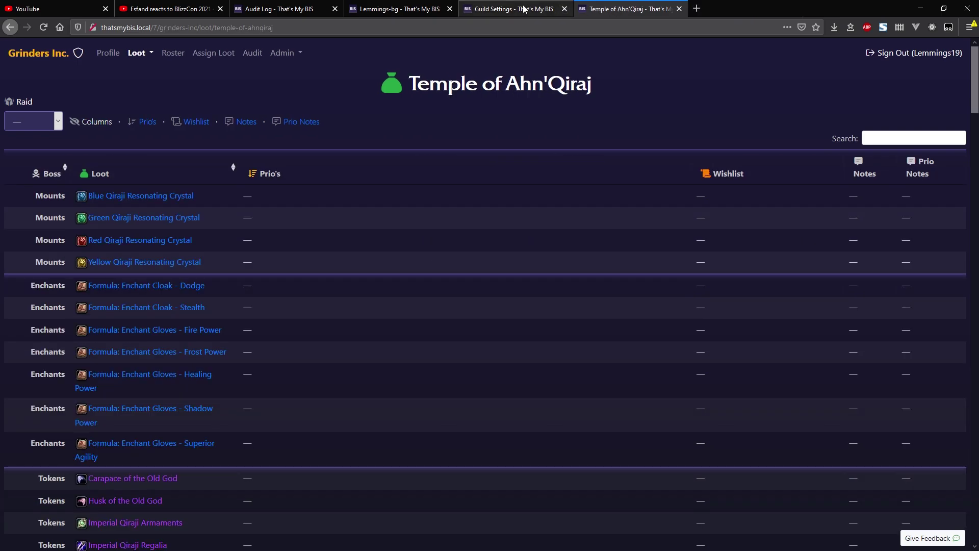
pyautogui.click(525, 9)
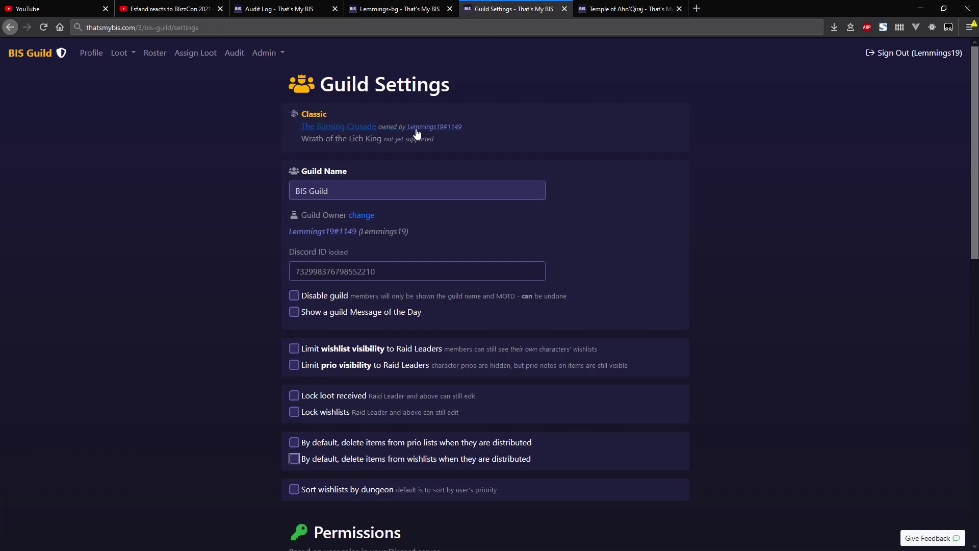
# Open the Assign Loot page for Grinders Inc. and set both the raid and the character dropdown filter to Raid One.
pyautogui.click(598, 9)
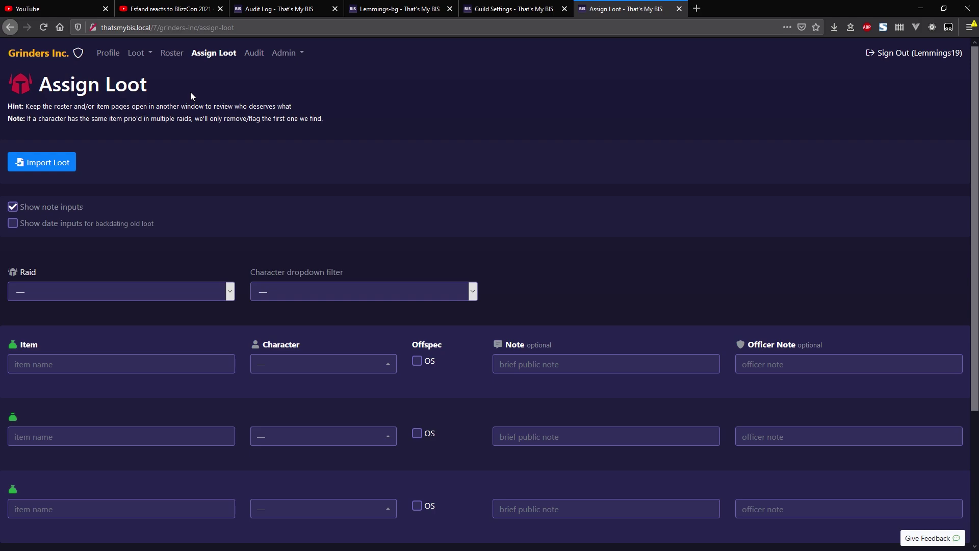
pyautogui.scroll(-1, 153, 181)
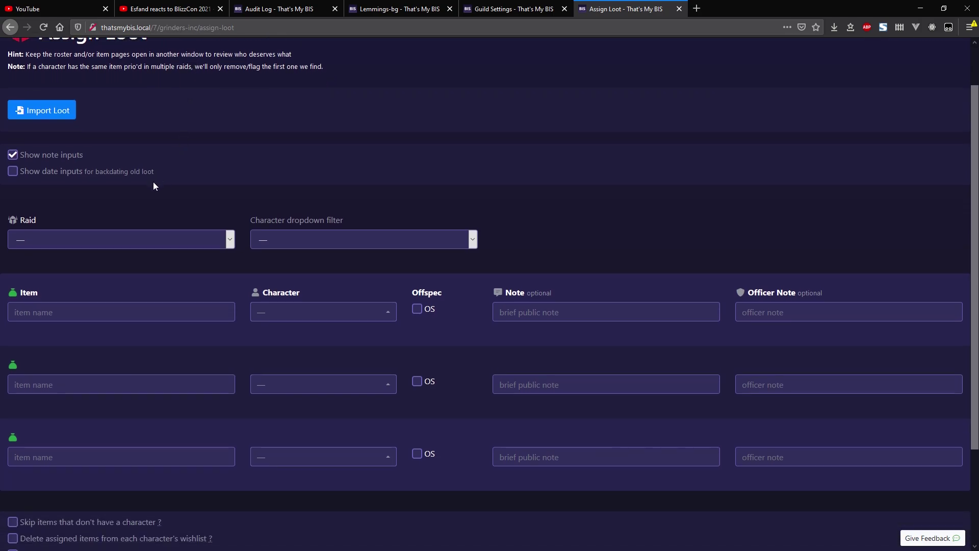
pyautogui.click(116, 240)
pyautogui.click(100, 273)
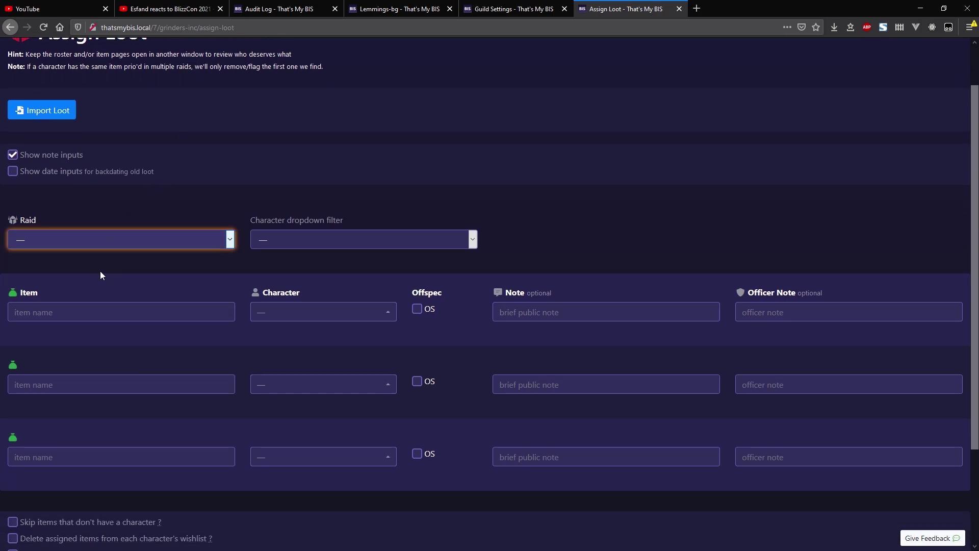
pyautogui.click(277, 240)
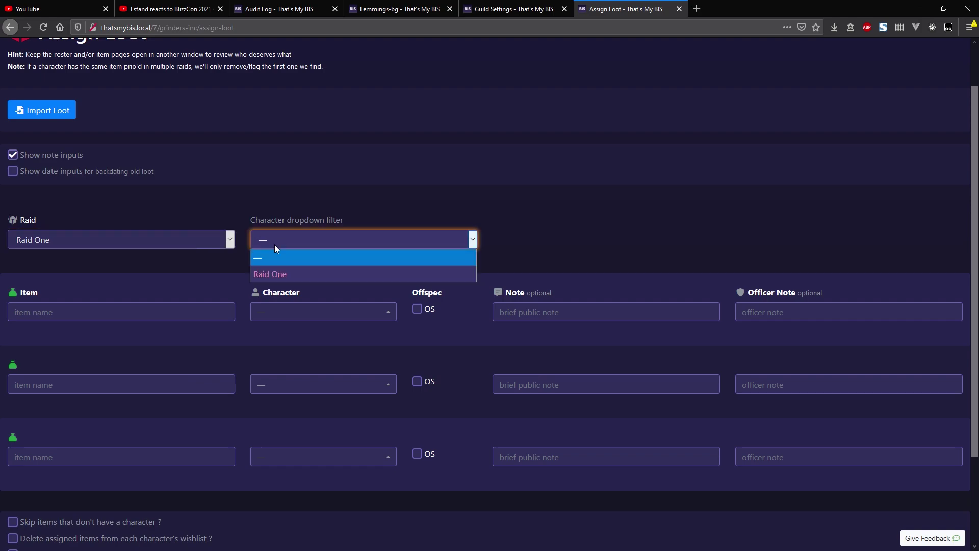
pyautogui.click(270, 275)
# Search for "garb" in the first loot row and select Garb of Royal Ascension as its item.
pyautogui.click(104, 315)
pyautogui.write('garb')
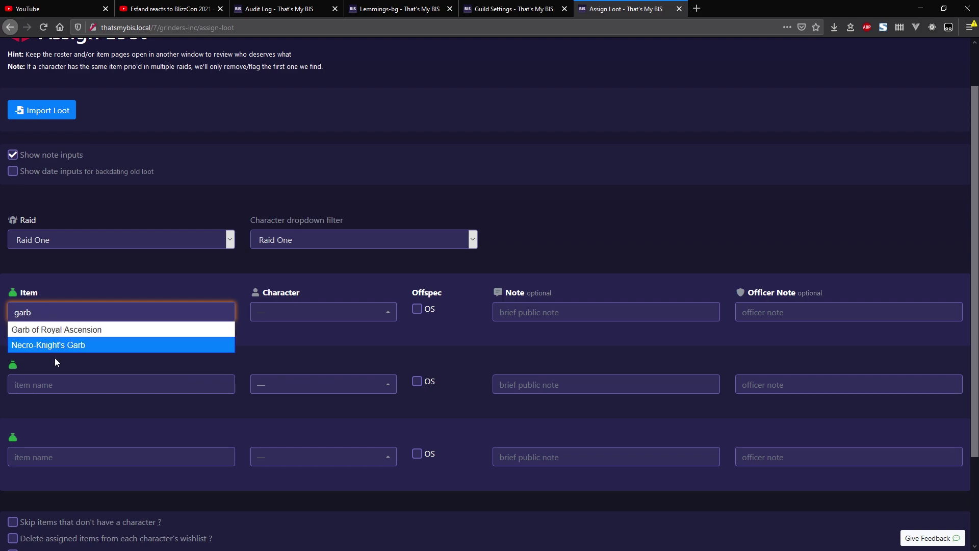
pyautogui.click(76, 331)
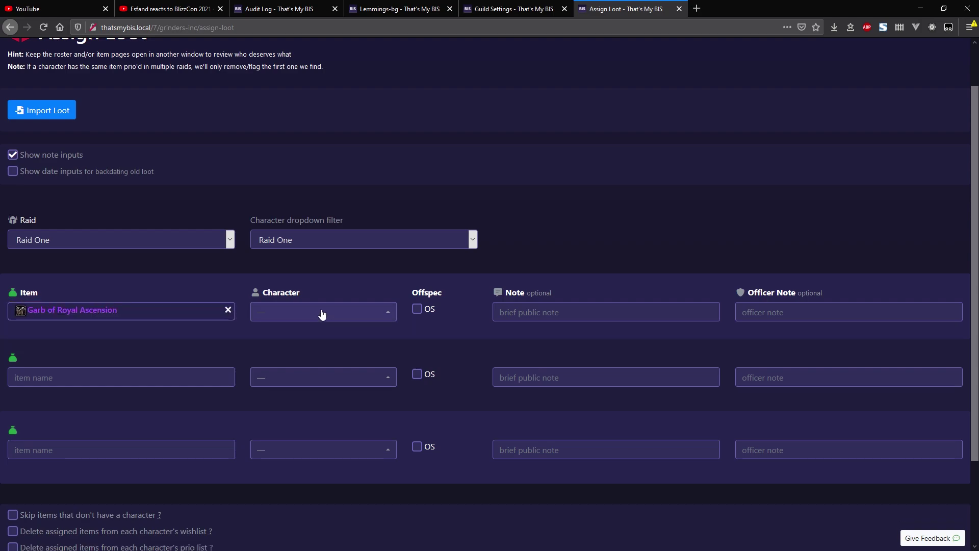
# Move the Assign Loot page into its own browser window and place it side by side with the window holding the other tabs.
pyautogui.moveTo(626, 9); pyautogui.dragTo(2, 204)
pyautogui.click(625, 28)
pyautogui.moveTo(631, 7); pyautogui.dragTo(978, 164)
pyautogui.click(761, 13)
pyautogui.click(831, 9)
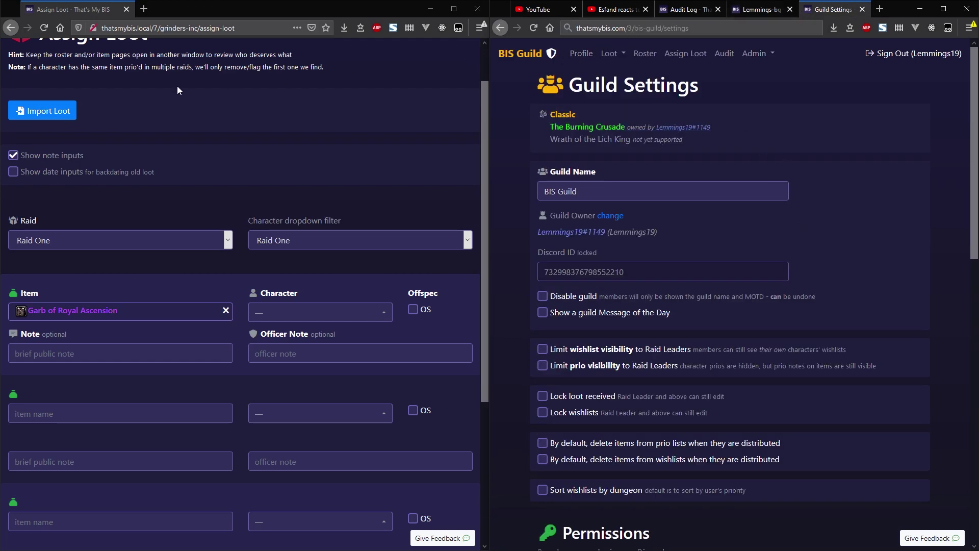
# Open the guild list in a new tab, move that tab to the second window, and open the Grinders Inc. guild there.
pyautogui.scroll(2, 213, 142)
pyautogui.middleClick(64, 57)
pyautogui.moveTo(164, 9); pyautogui.dragTo(842, 10)
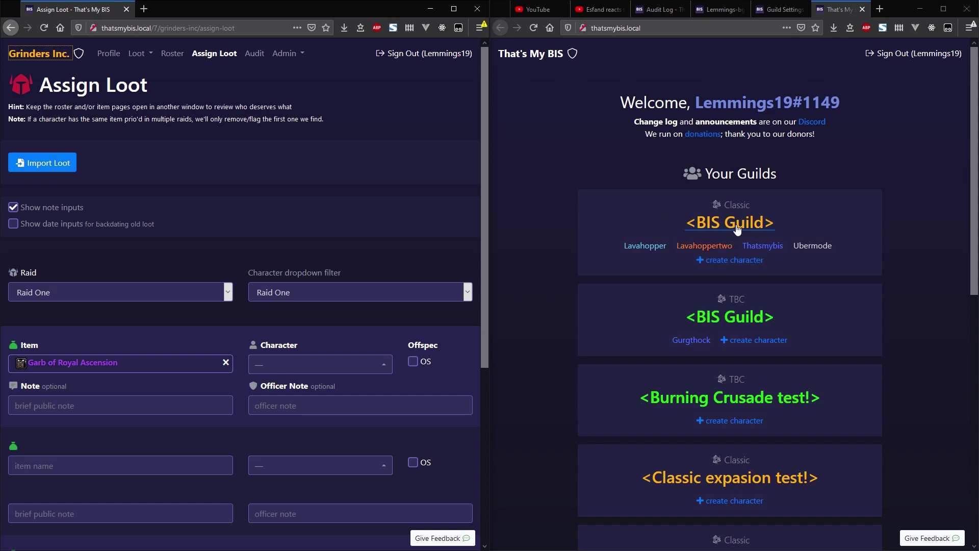
pyautogui.click(546, 163)
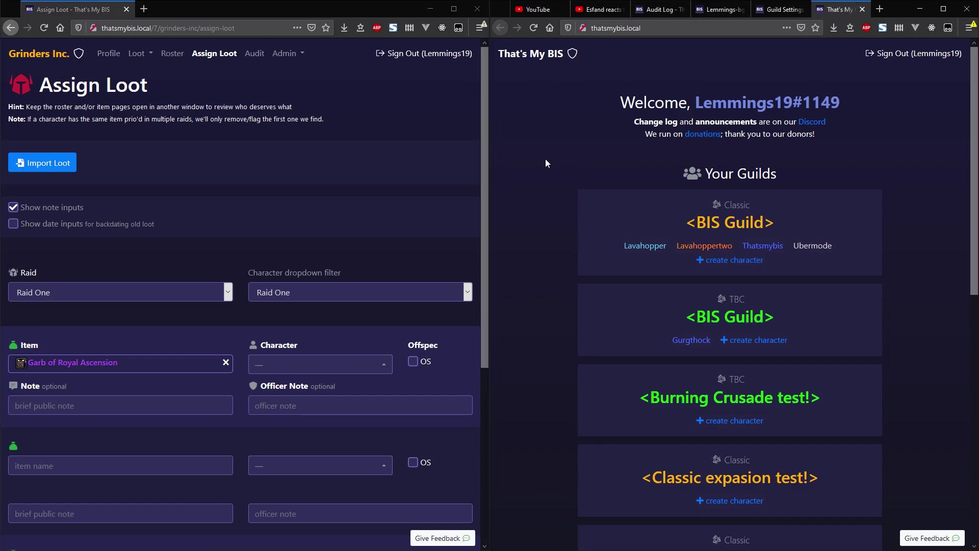
pyautogui.scroll(-6, 604, 338)
pyautogui.click(736, 247)
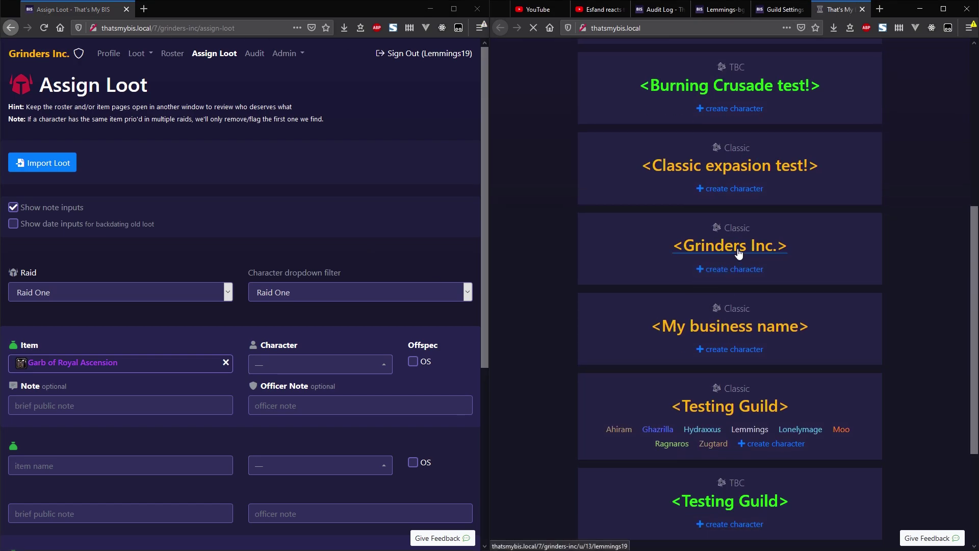
# Open the Temple of Ahn'Qiraj loot table beside the Assign Loot page and locate Garb of Royal Ascension's prios and wishlist entries.
pyautogui.click(629, 53)
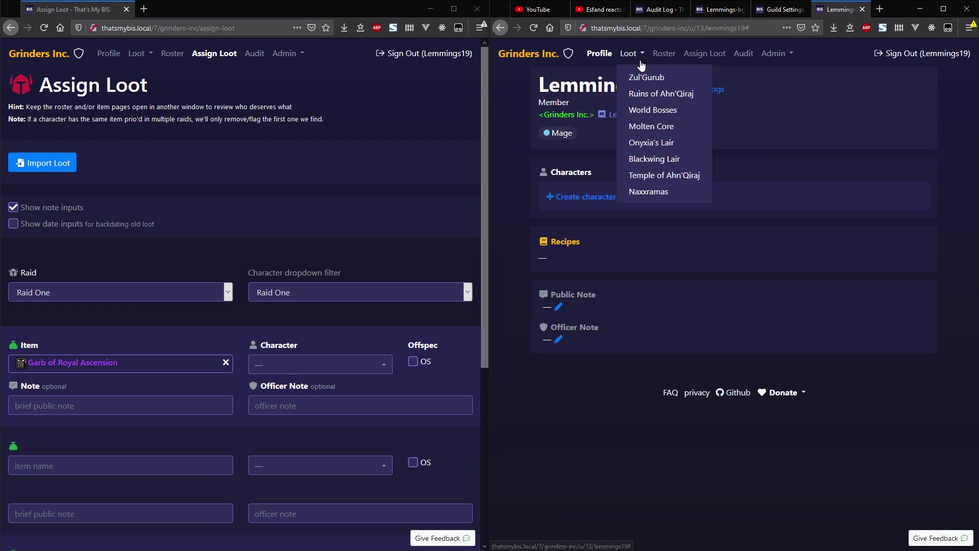
pyautogui.click(655, 173)
pyautogui.scroll(-10, 606, 261)
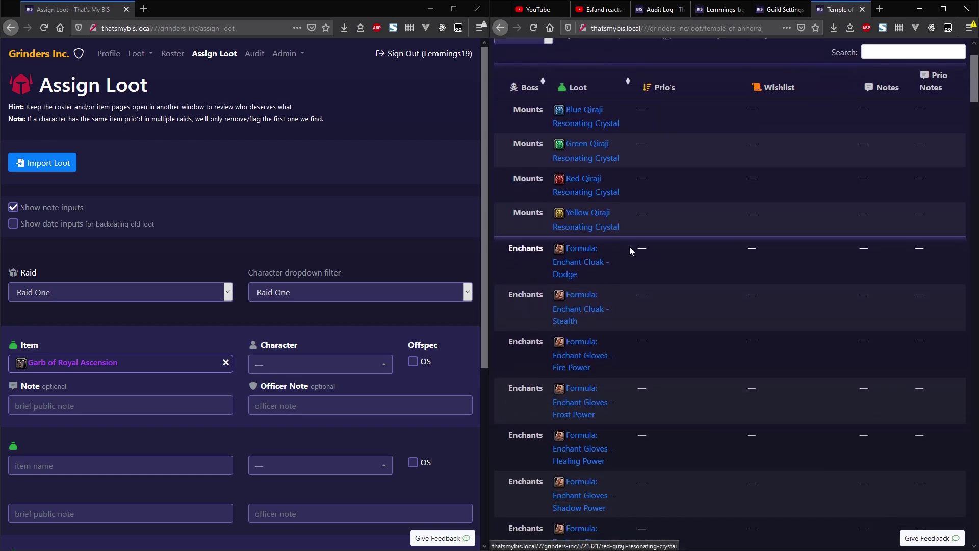
pyautogui.scroll(-6, 635, 254)
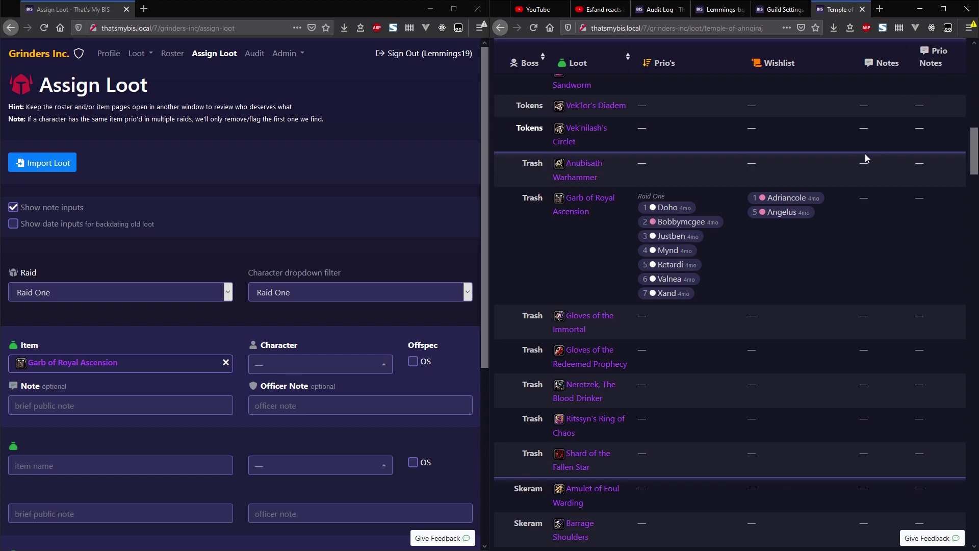
pyautogui.moveTo(550, 180)
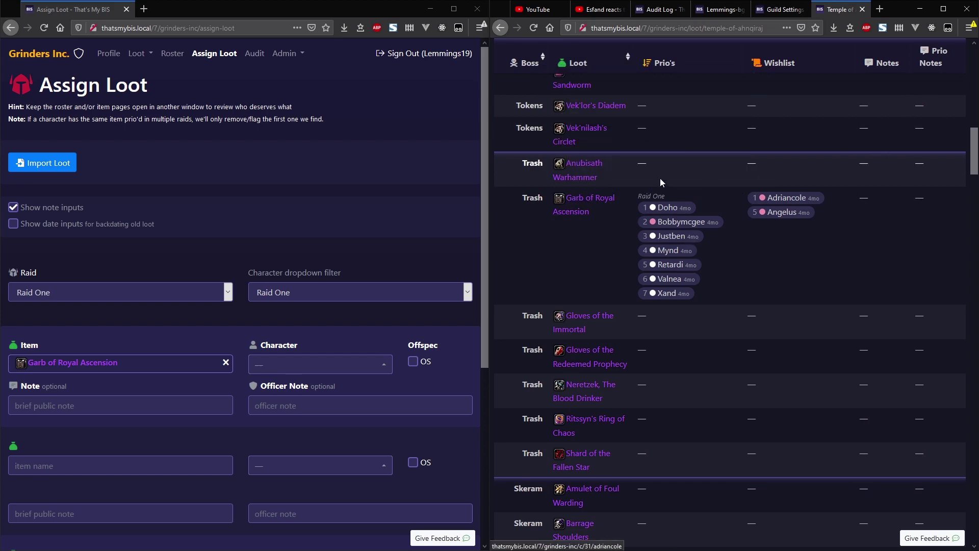
pyautogui.scroll(-2, 816, 252)
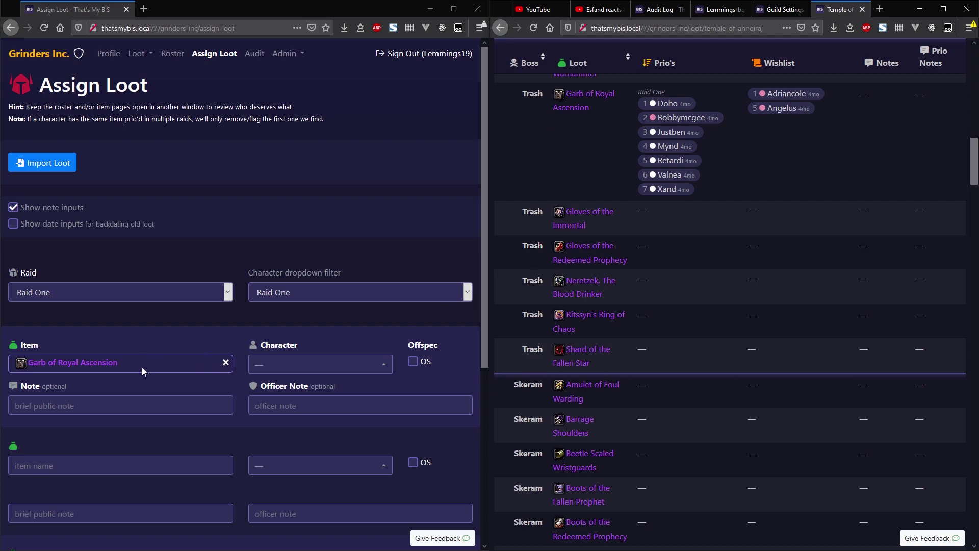
# Assign Garb of Royal Ascension to the priest ranked first on its wishlist, with the item marked as offspec.
pyautogui.click(288, 364)
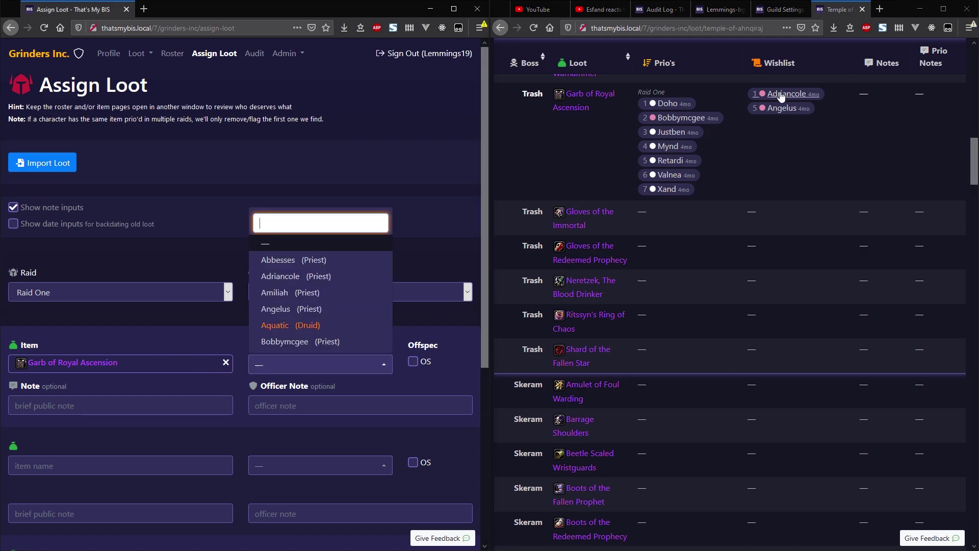
pyautogui.click(302, 276)
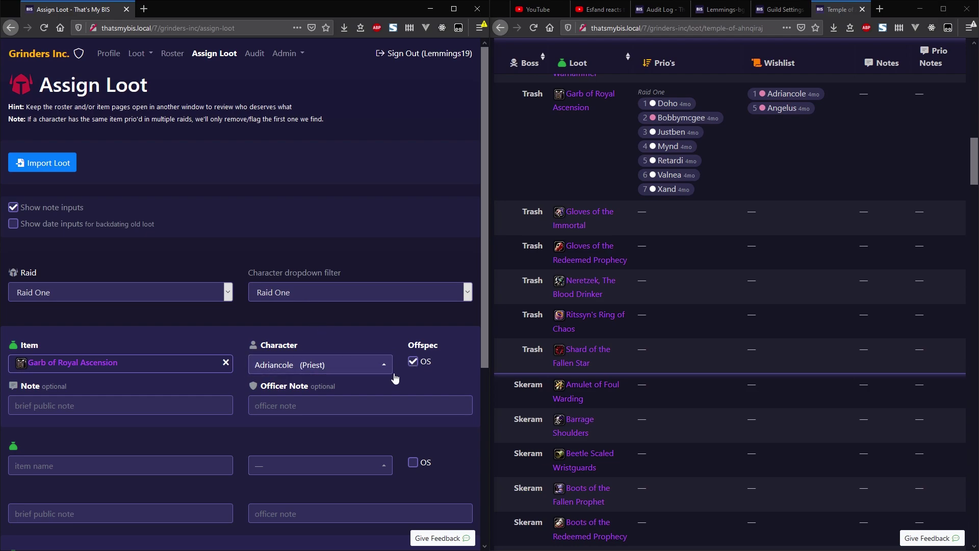
pyautogui.scroll(-1, 204, 367)
pyautogui.click(85, 358)
pyautogui.click(322, 362)
# Search for "gloves of the imm" in the second loot row and select Gloves of the Immortal as its item.
pyautogui.click(114, 414)
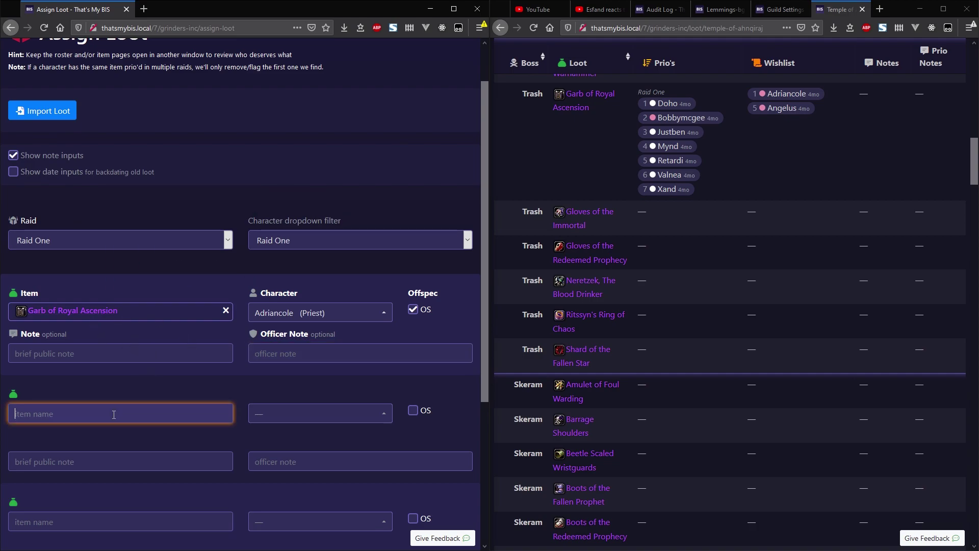
pyautogui.moveTo(575, 214)
pyautogui.write('gloves')
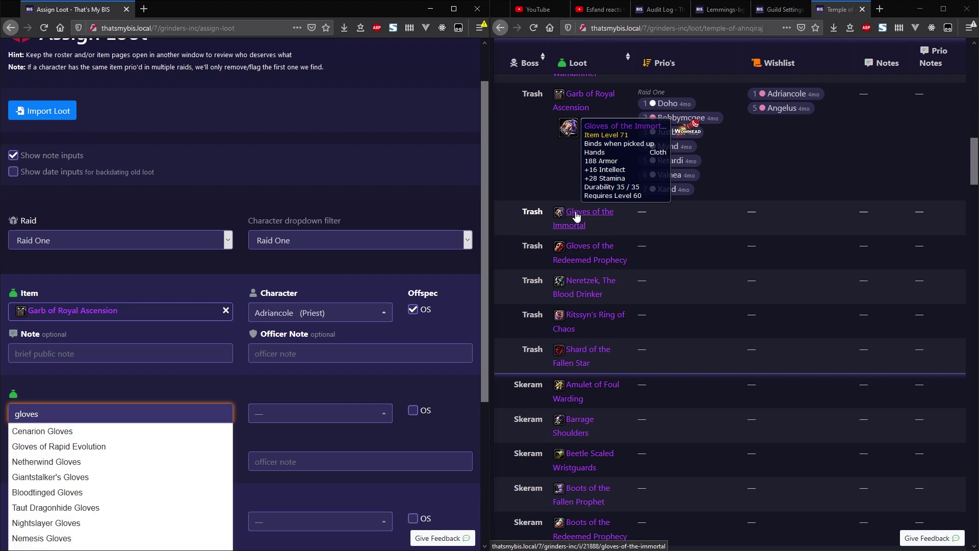
pyautogui.write('imm')
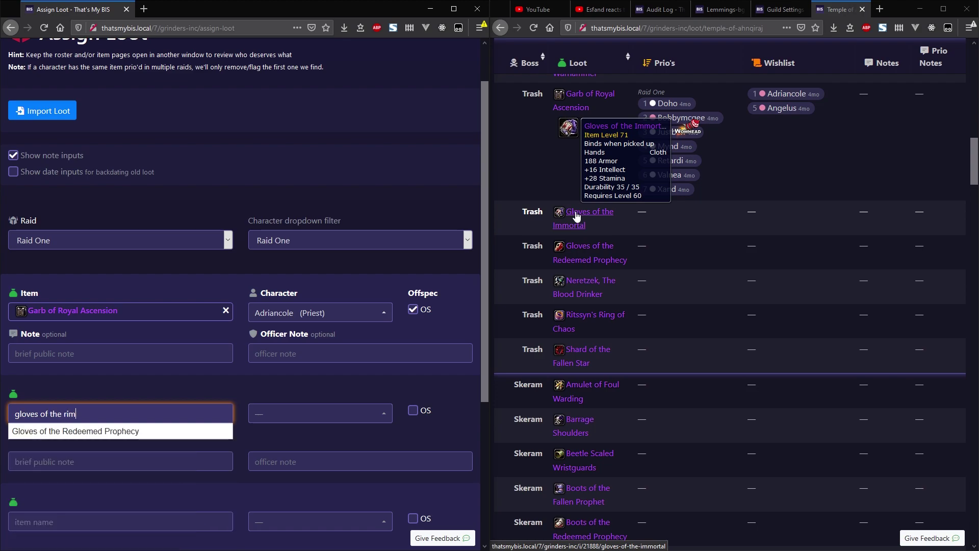
pyautogui.press('BackSpace')
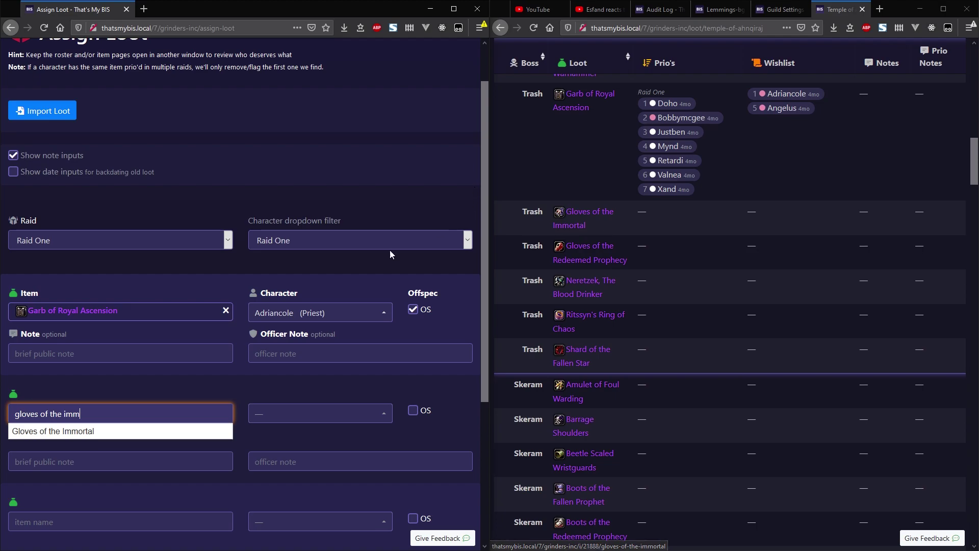
pyautogui.click(70, 435)
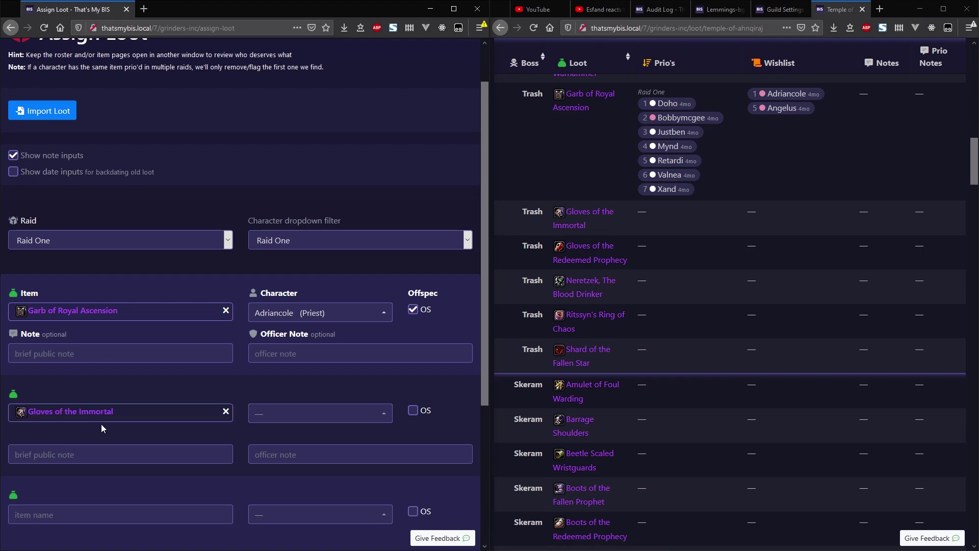
# Assign Gloves of the Immortal to the same priest chosen for Garb of Royal Ascension.
pyautogui.click(289, 414)
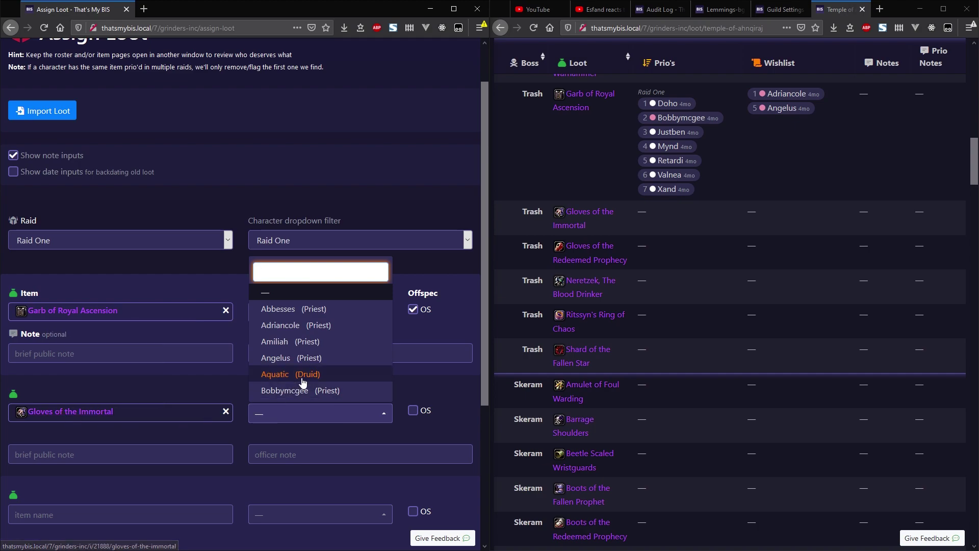
pyautogui.click(326, 329)
pyautogui.click(271, 392)
pyautogui.scroll(-4, 120, 433)
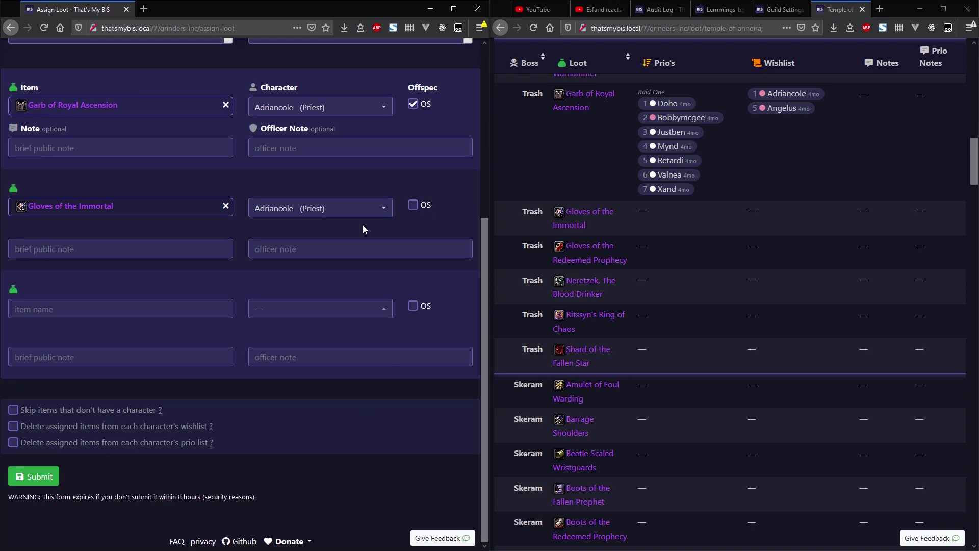
# Reassign Garb of Royal Ascension to the priest ranked second in its Raid One prios.
pyautogui.scroll(2, 308, 329)
pyautogui.scroll(2, 308, 329)
pyautogui.scroll(-3, 214, 168)
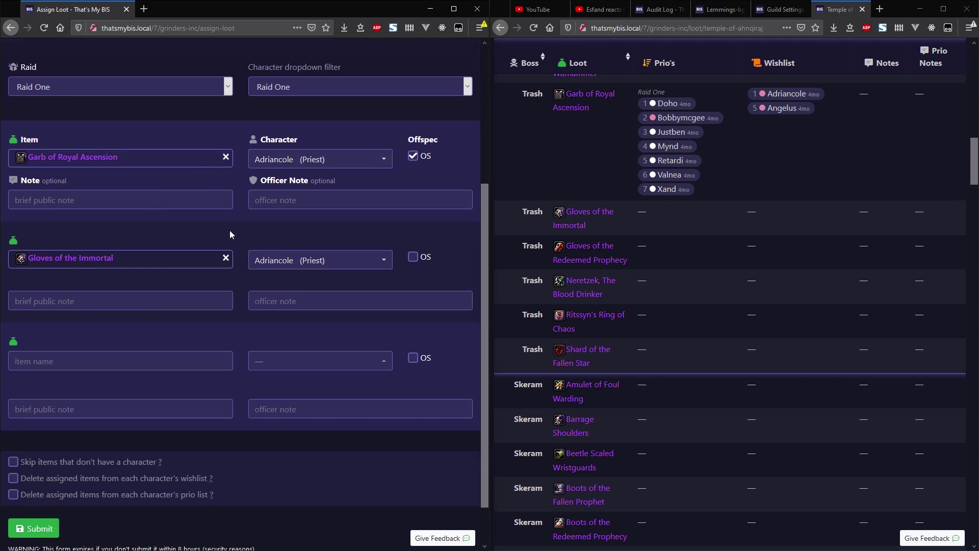
pyautogui.click(334, 161)
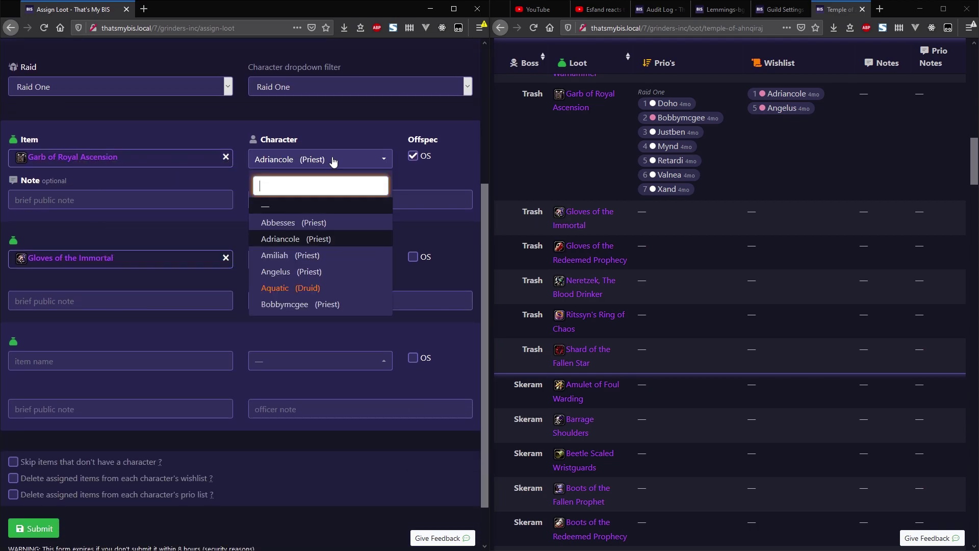
pyautogui.click(306, 306)
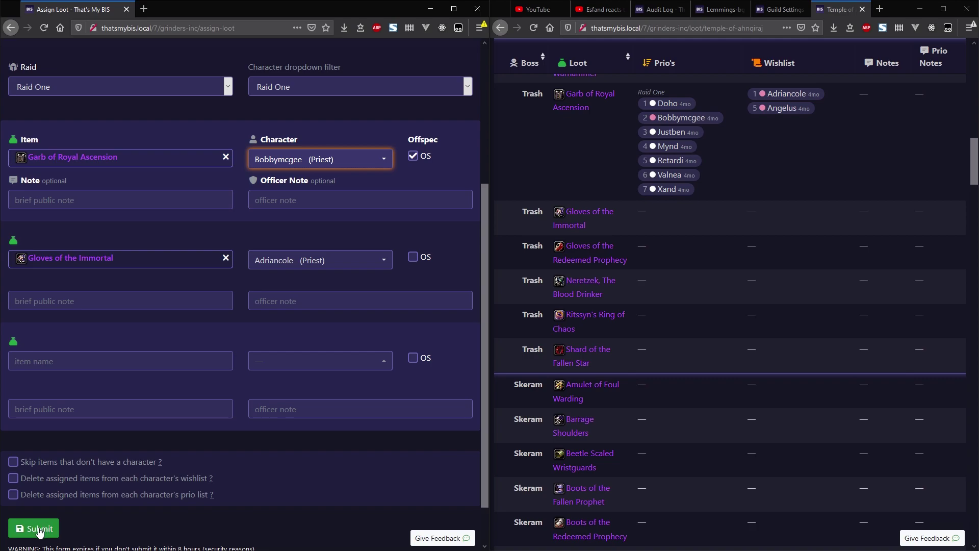
# Remove the items from the first two loot rows and reset both rows' characters to blank.
pyautogui.click(226, 156)
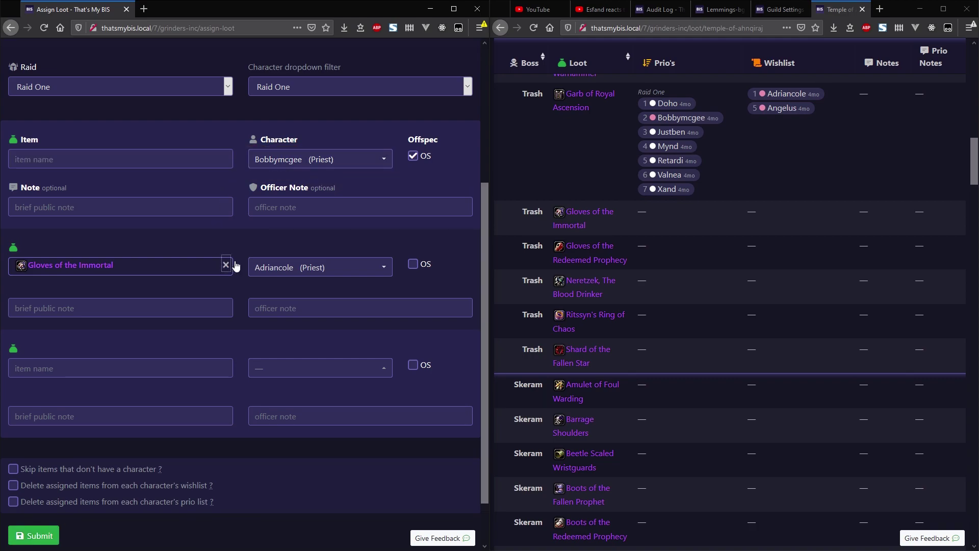
pyautogui.click(226, 265)
pyautogui.scroll(3, 214, 215)
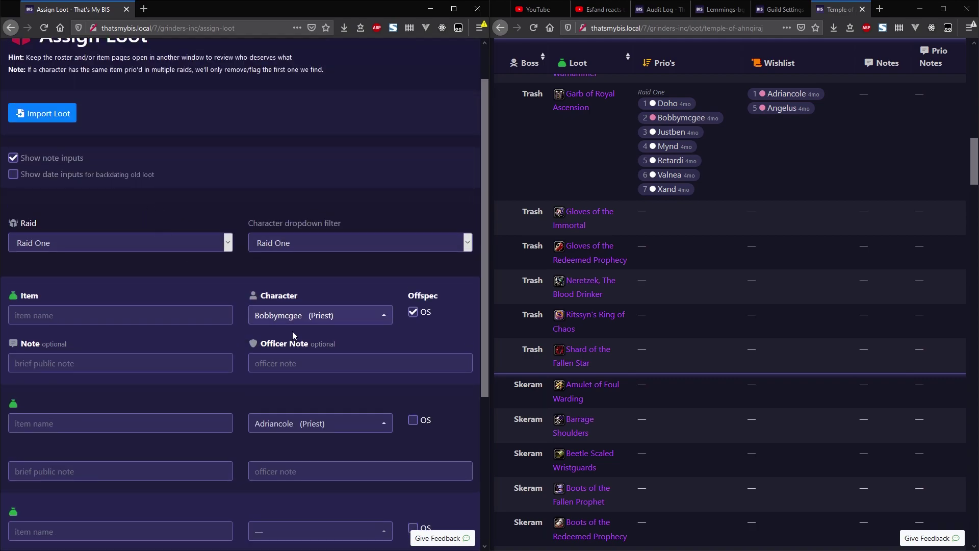
pyautogui.click(278, 326)
pyautogui.click(292, 199)
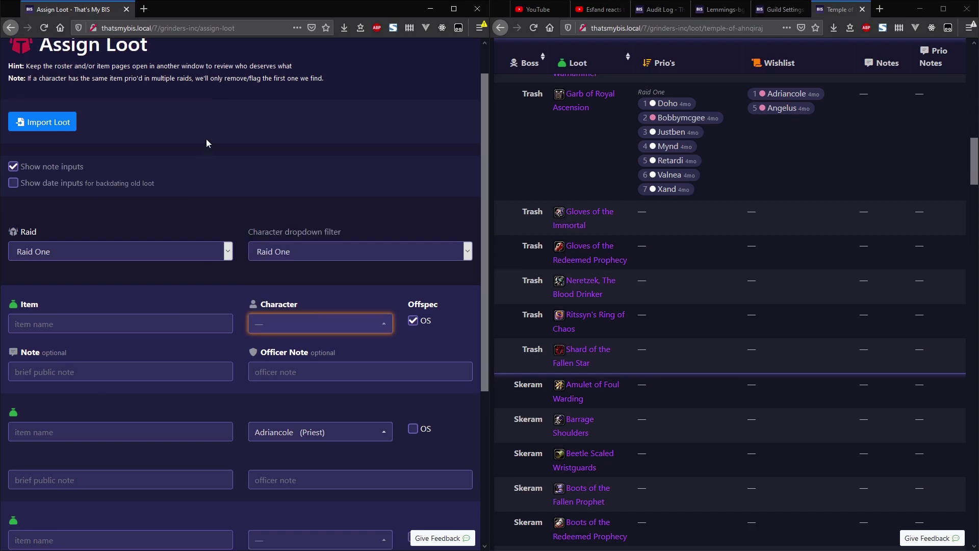
pyautogui.scroll(2, 206, 138)
pyautogui.click(294, 472)
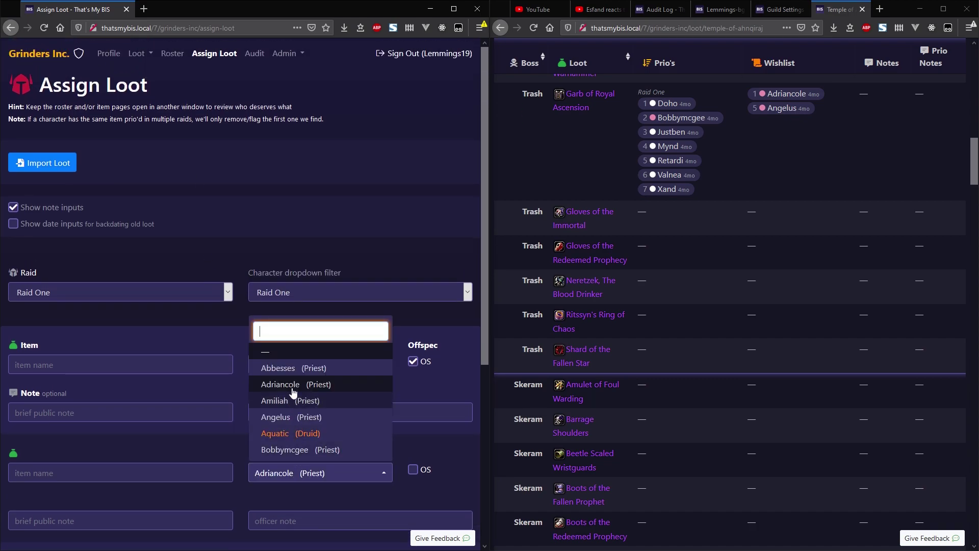
pyautogui.click(291, 353)
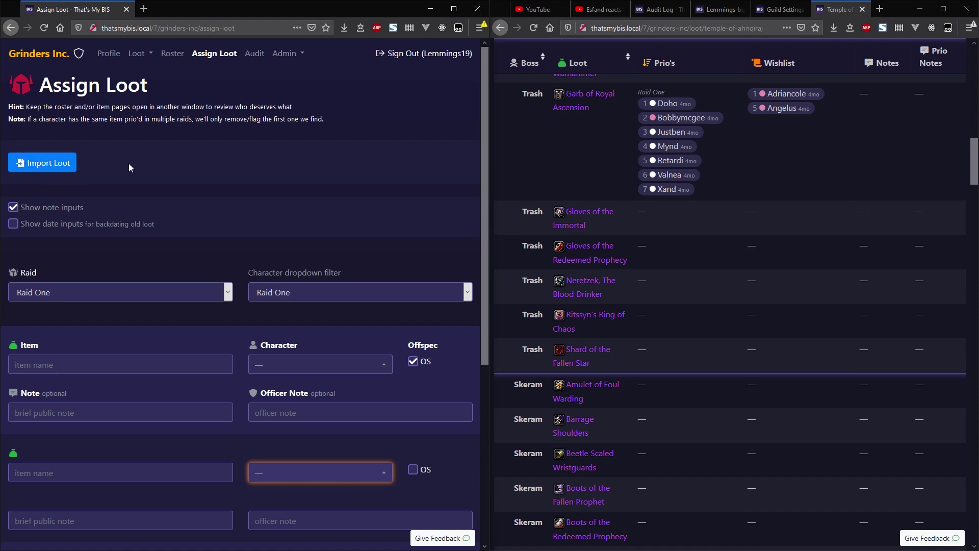
# Open the CSV loot import form and examine its row limit, sample data and supported header fields.
pyautogui.click(53, 164)
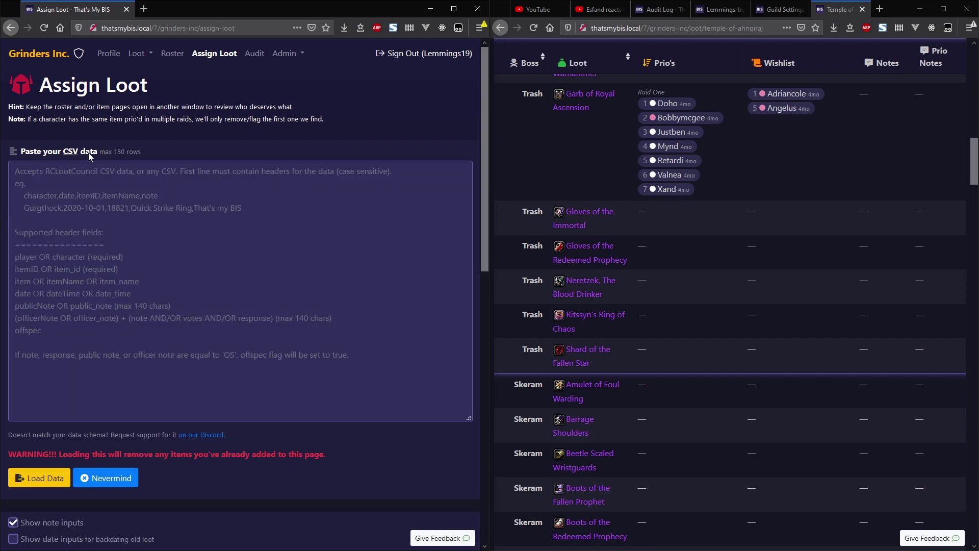
pyautogui.moveTo(98, 153); pyautogui.dragTo(146, 156)
pyautogui.click(146, 156)
pyautogui.click(70, 182)
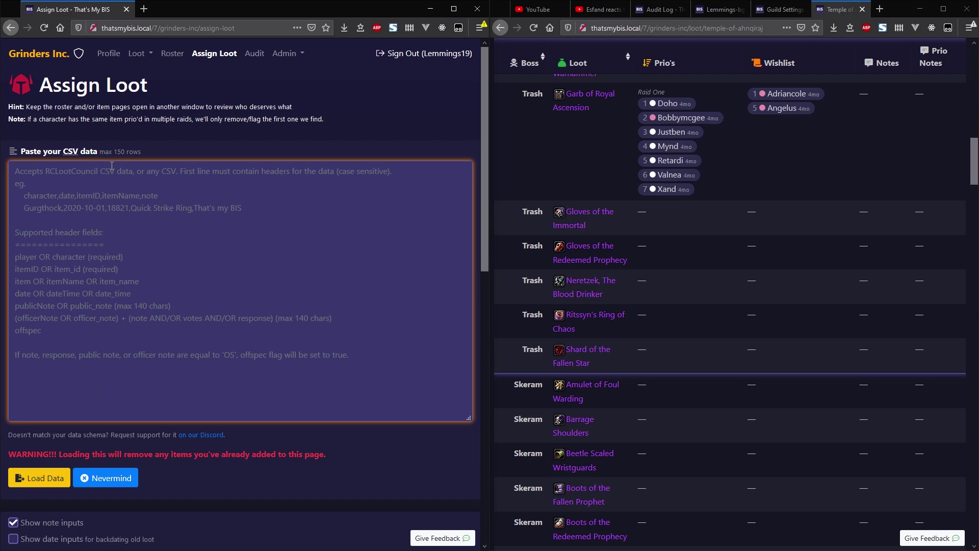
pyautogui.scroll(-5, 99, 351)
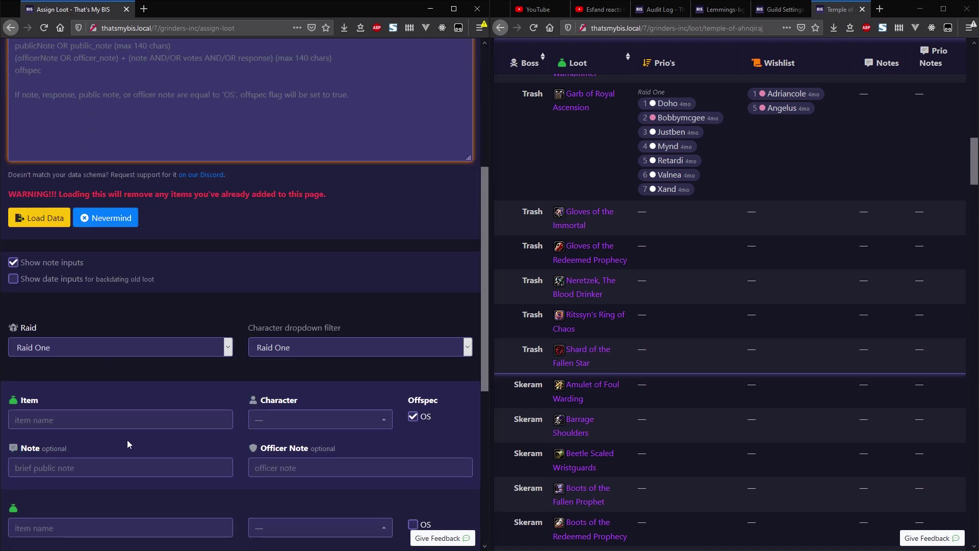
pyautogui.scroll(1, 196, 306)
pyautogui.scroll(3, 195, 306)
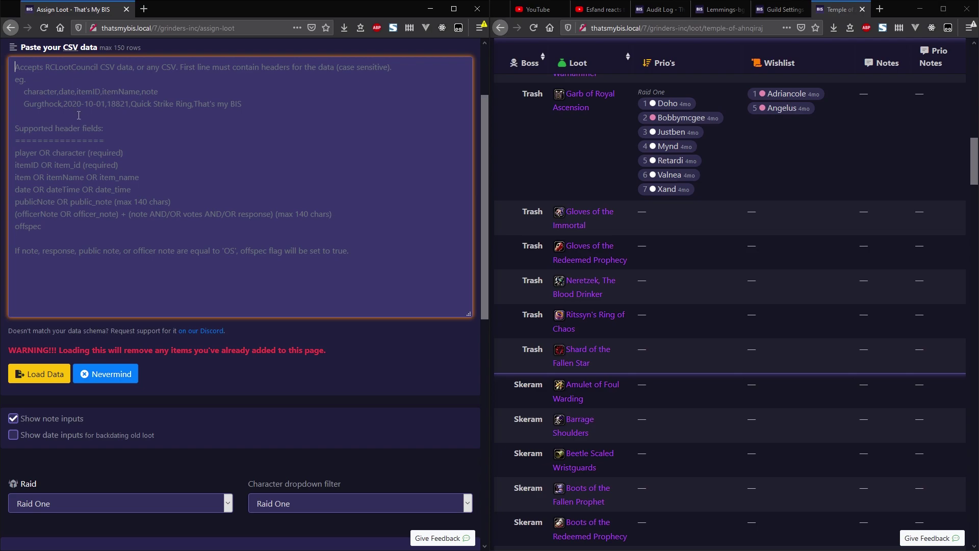
# Review the loot rows' item, character and note fields and the submission options beneath the CSV import form.
pyautogui.scroll(-4, 123, 219)
pyautogui.click(306, 367)
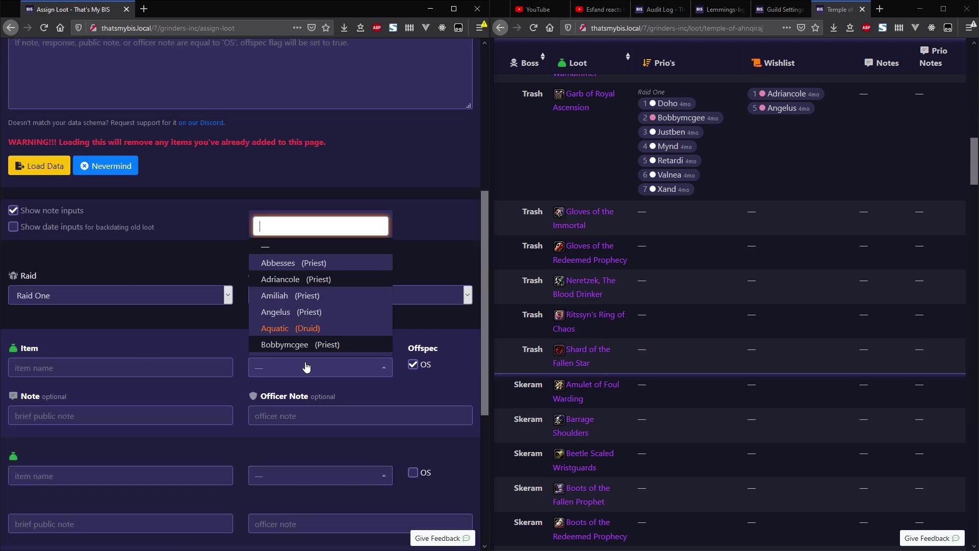
pyautogui.click(306, 368)
pyautogui.click(156, 425)
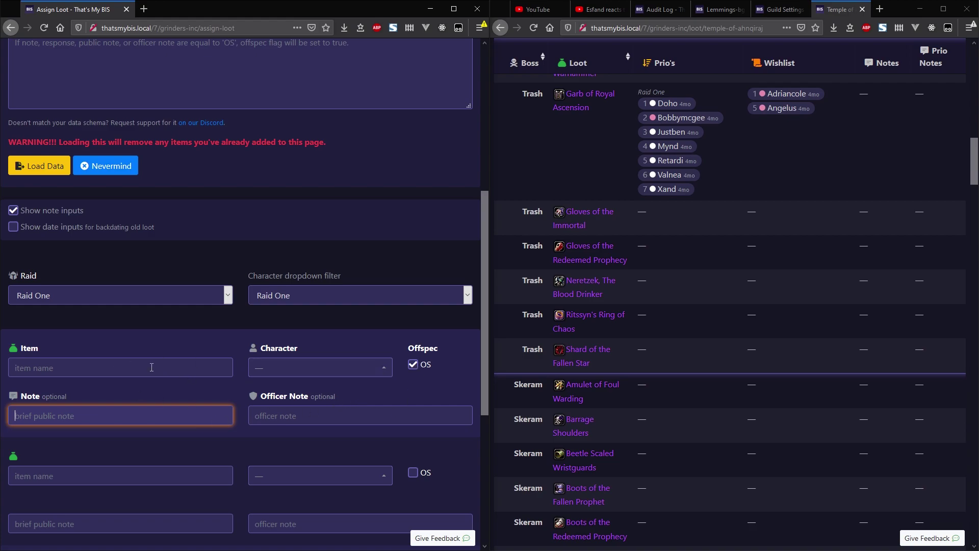
pyautogui.scroll(-3, 153, 381)
pyautogui.scroll(-3, 153, 380)
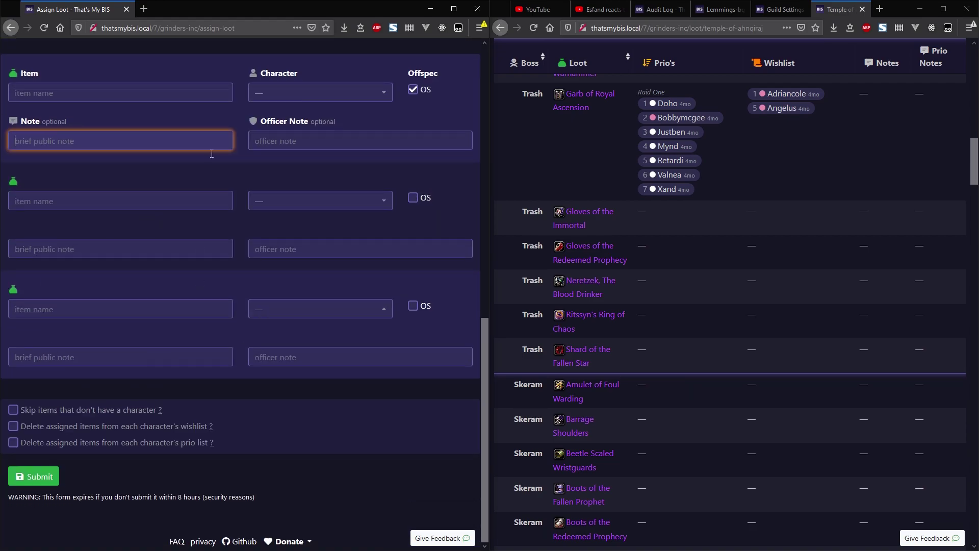
pyautogui.scroll(7, 181, 245)
pyautogui.click(215, 382)
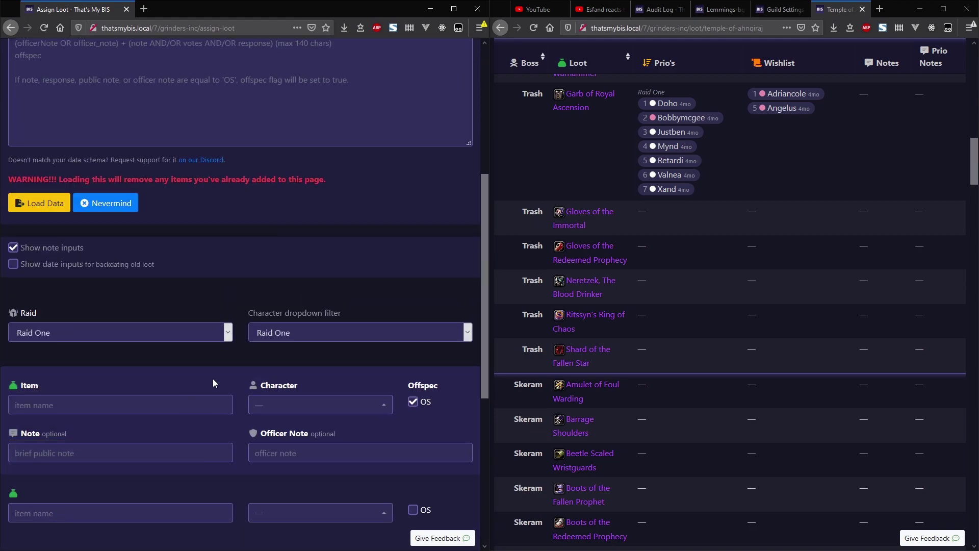
pyautogui.scroll(4, 123, 215)
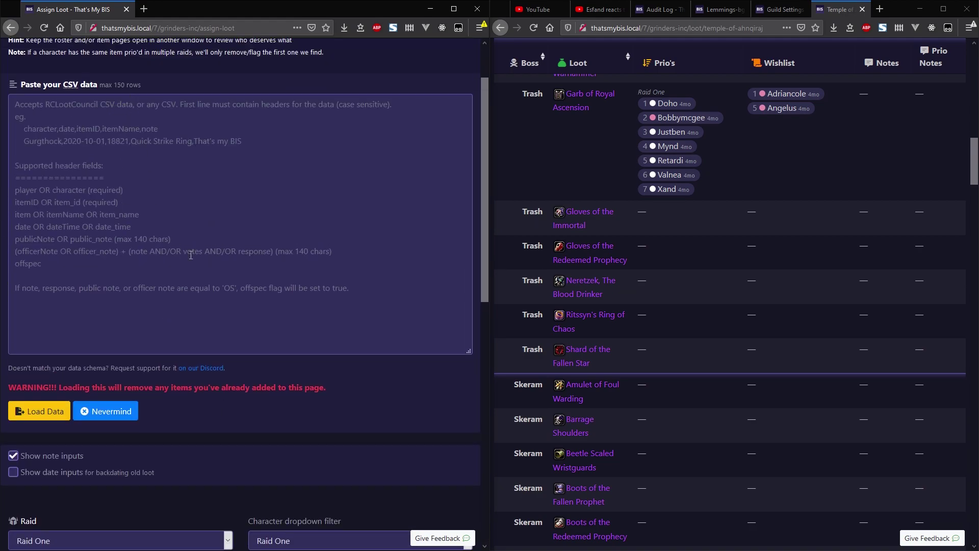
pyautogui.scroll(-7, 153, 444)
pyautogui.scroll(-3, 148, 441)
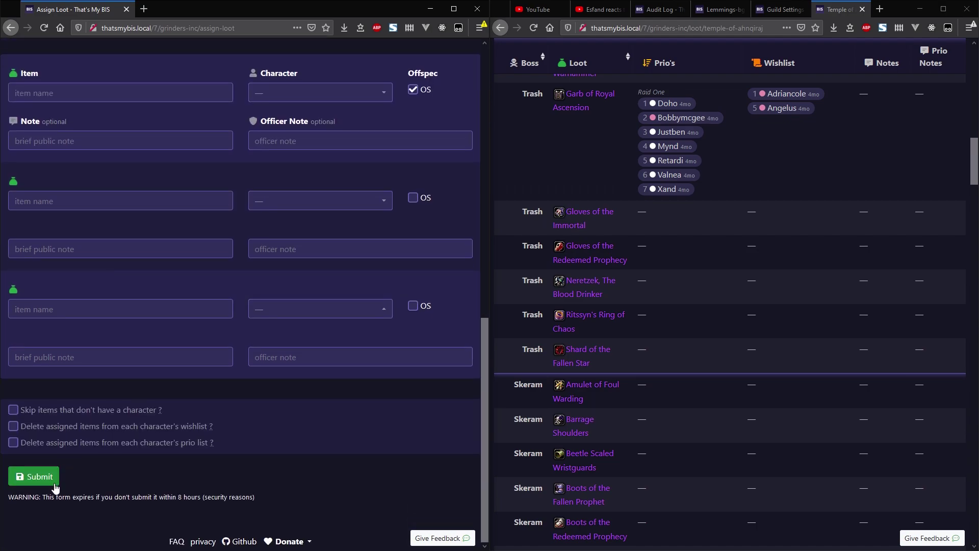
# Examine the CSV import's maximum row limit and its data field alongside the loot rows below.
pyautogui.scroll(11, 110, 441)
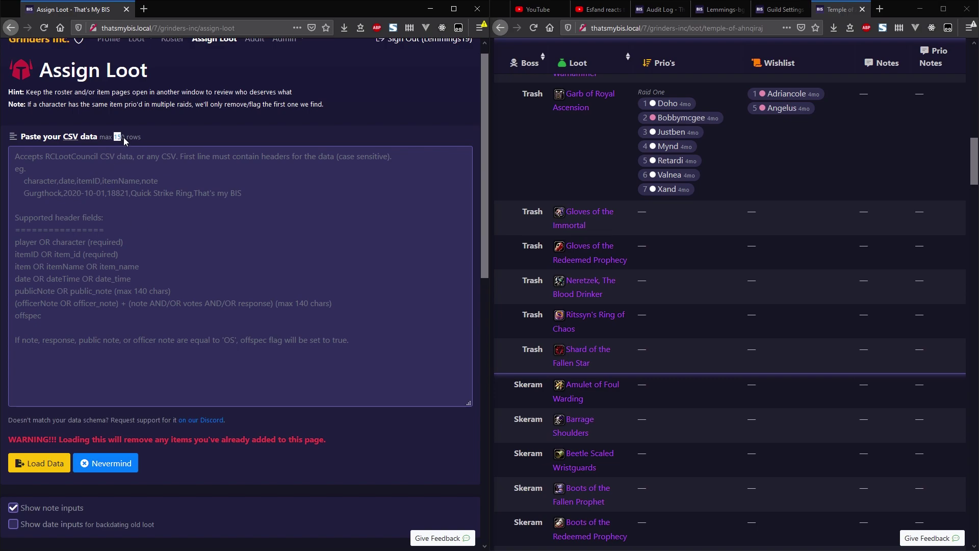
pyautogui.scroll(-7, 236, 375)
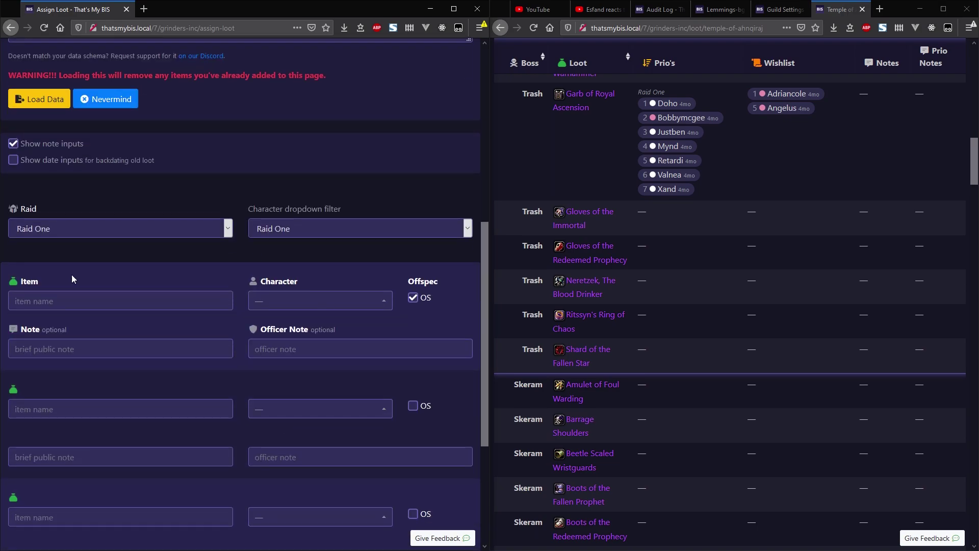
pyautogui.scroll(5, 235, 307)
pyautogui.scroll(2, 235, 307)
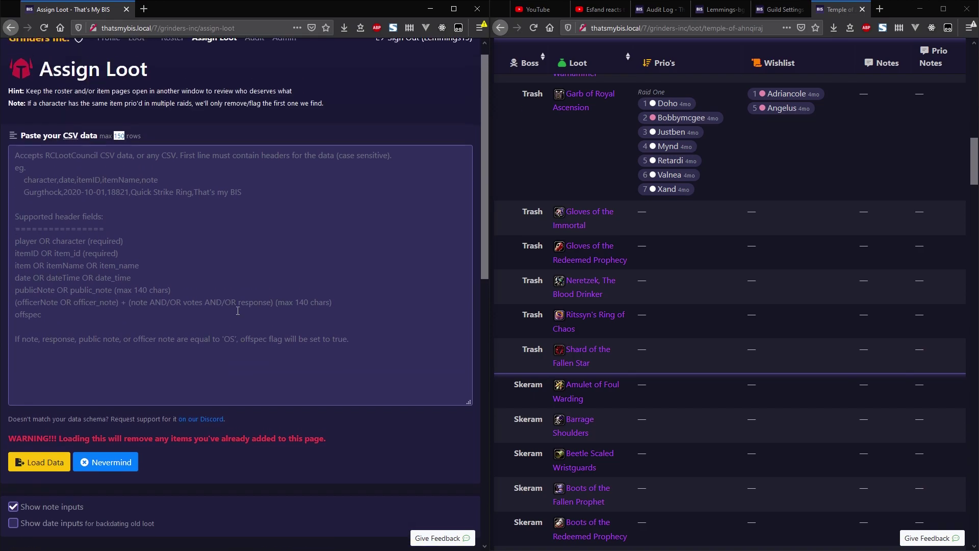
pyautogui.doubleClick(119, 138)
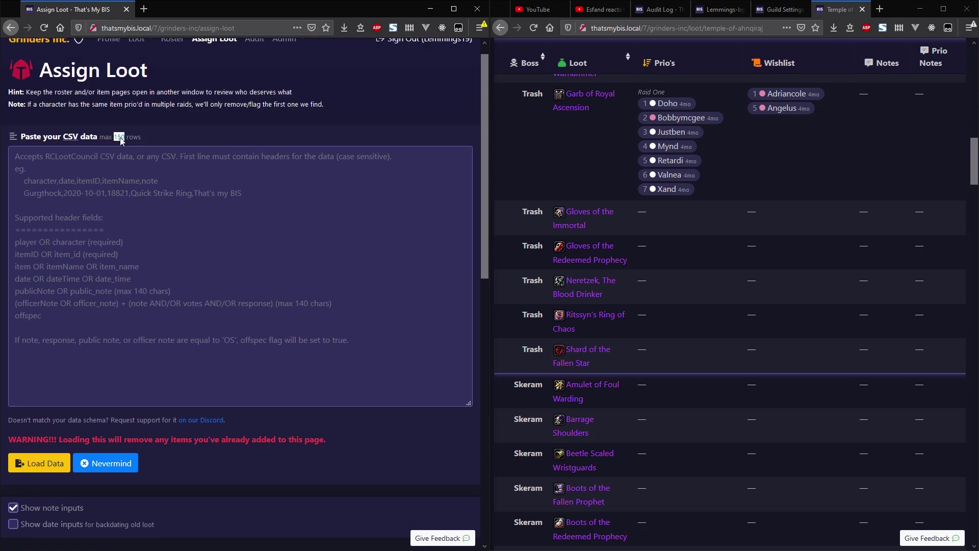
pyautogui.click(153, 269)
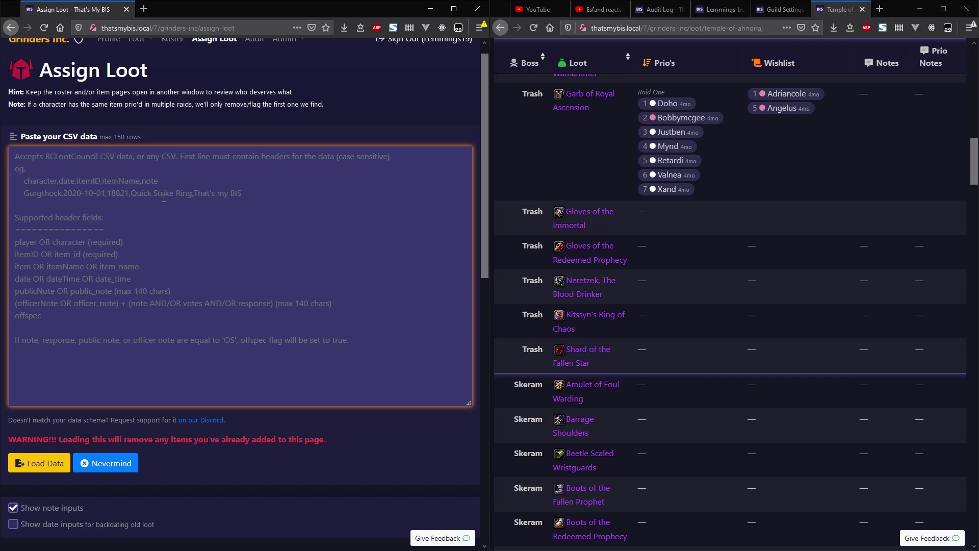
pyautogui.scroll(-5, 178, 199)
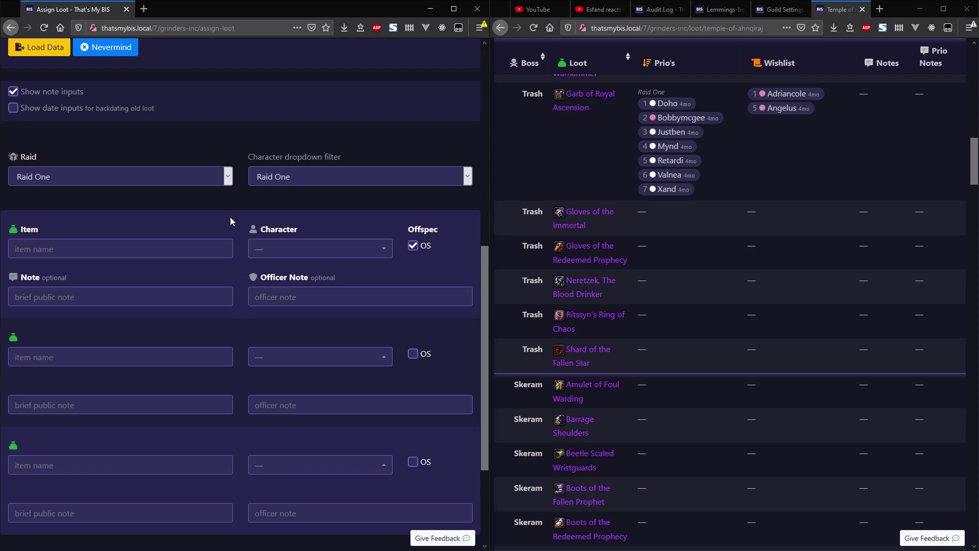
pyautogui.scroll(-2, 230, 216)
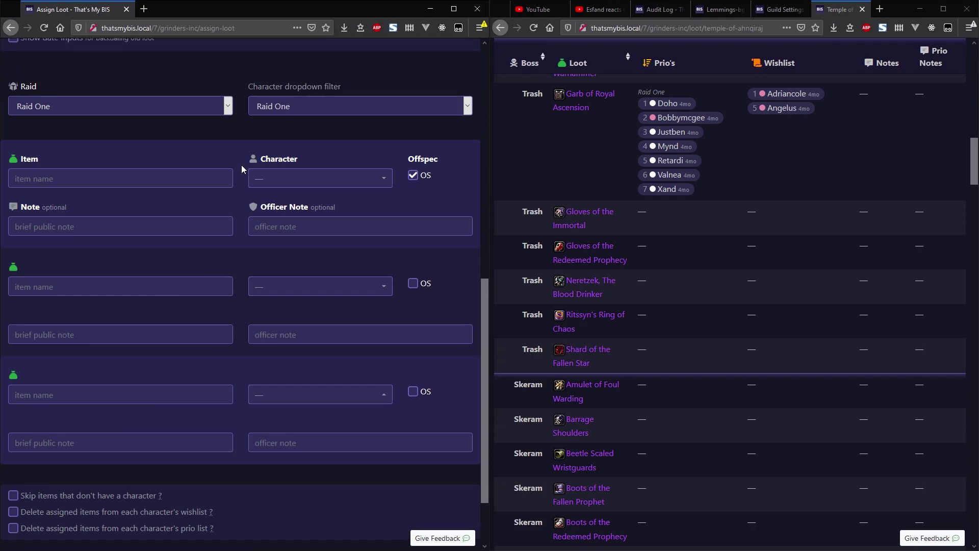
pyautogui.scroll(5, 241, 164)
pyautogui.scroll(-4, 240, 275)
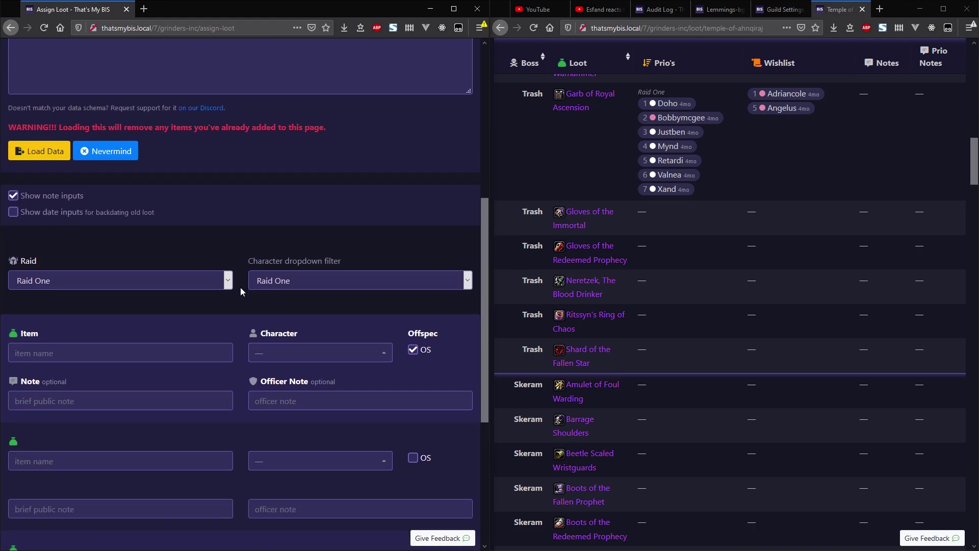
# Maximize the loot assignment window and review its CSV data field and the loot rows beneath it.
pyautogui.scroll(6, 243, 283)
pyautogui.scroll(3, 215, 302)
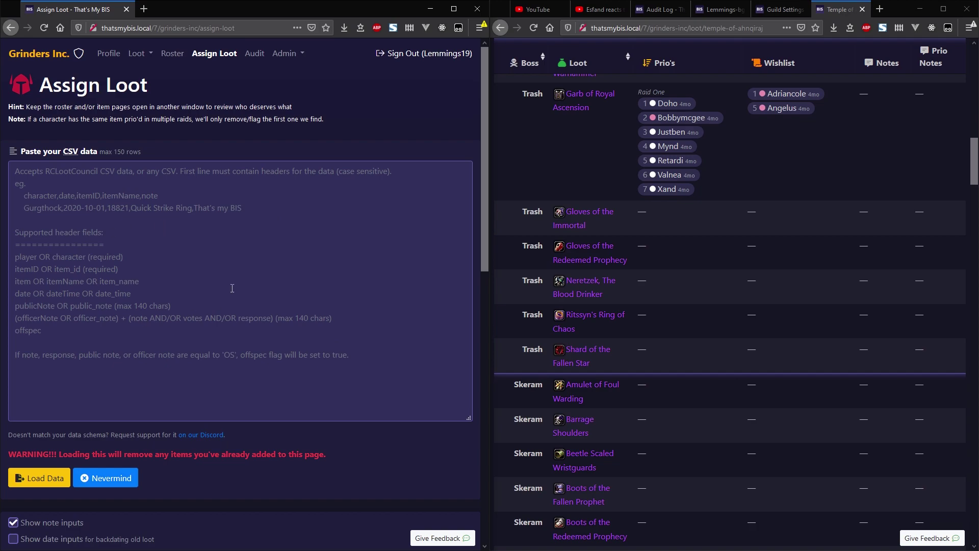
pyautogui.click(126, 195)
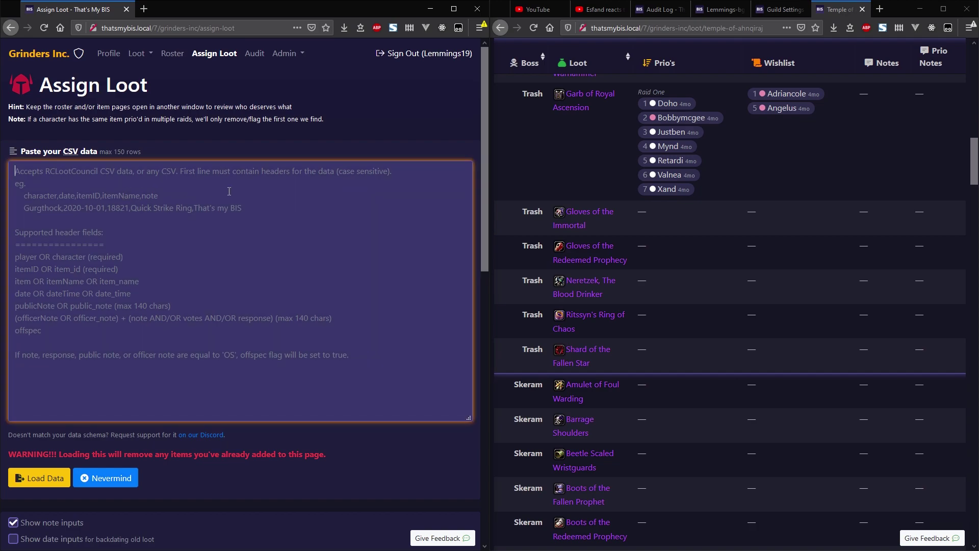
pyautogui.click(250, 143)
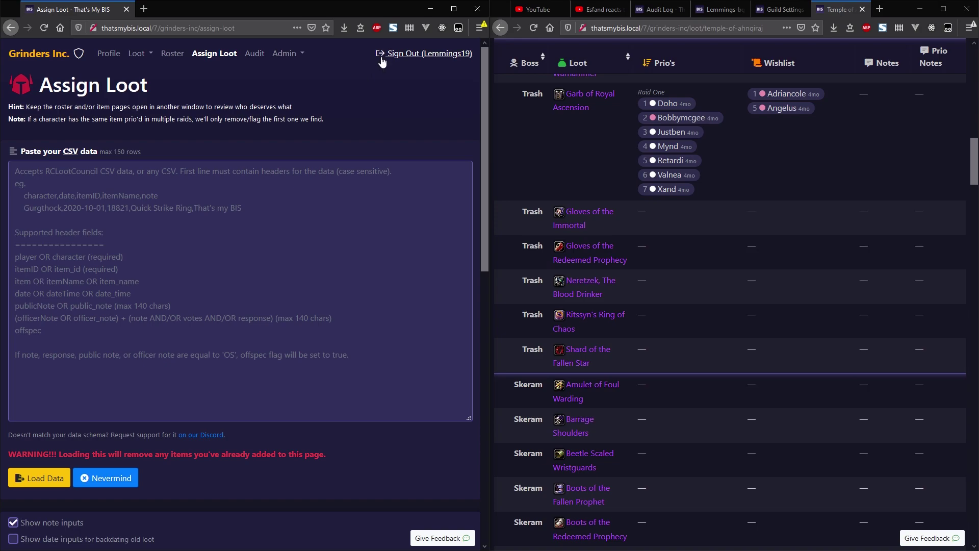
pyautogui.click(455, 9)
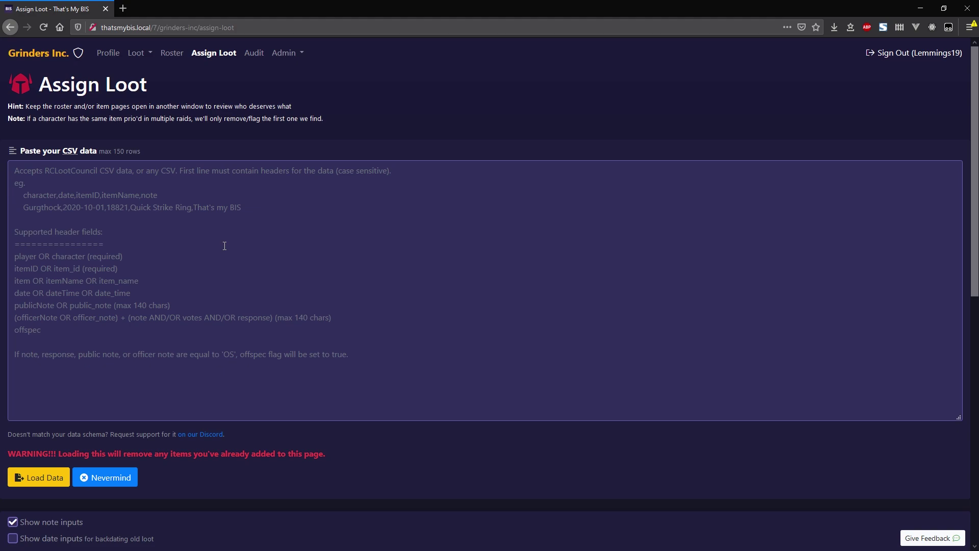
pyautogui.scroll(-8, 225, 246)
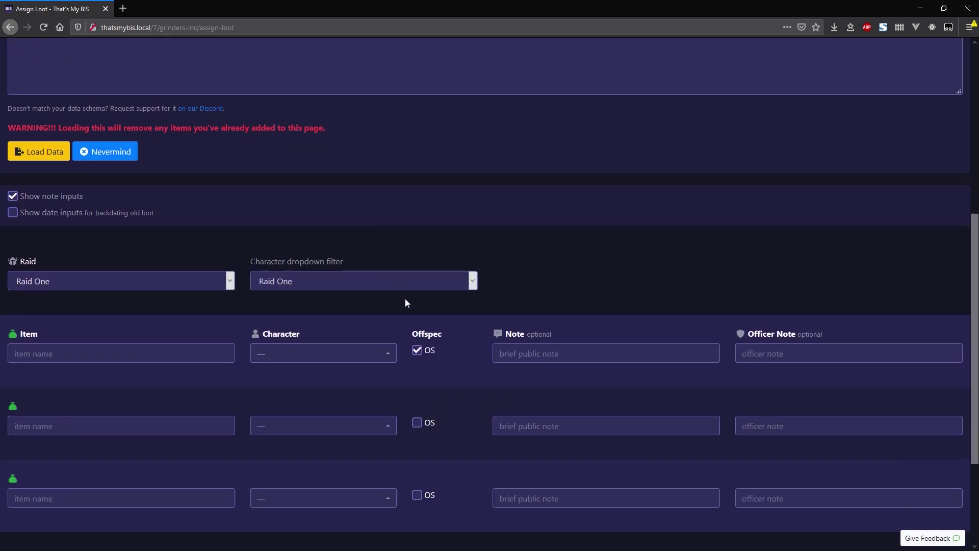
pyautogui.scroll(1, 438, 347)
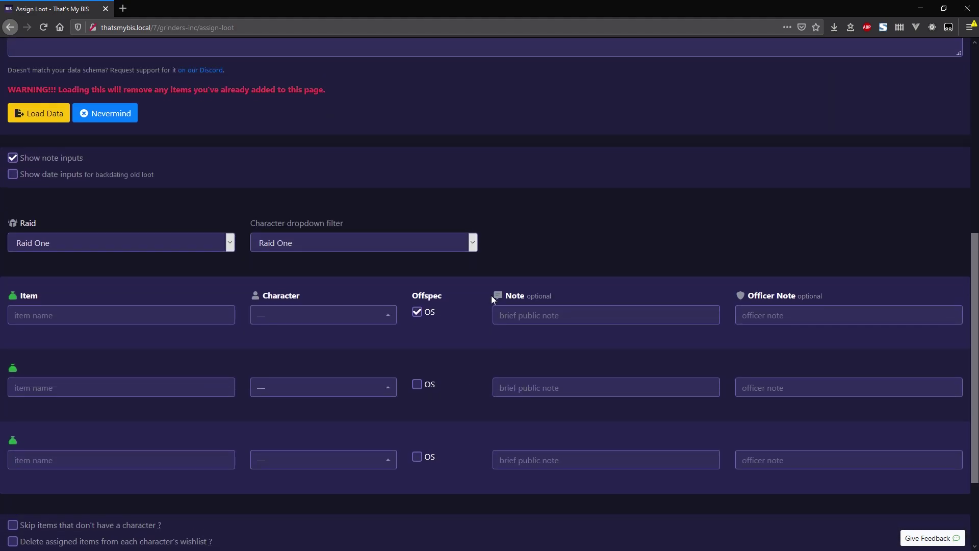
pyautogui.scroll(7, 492, 303)
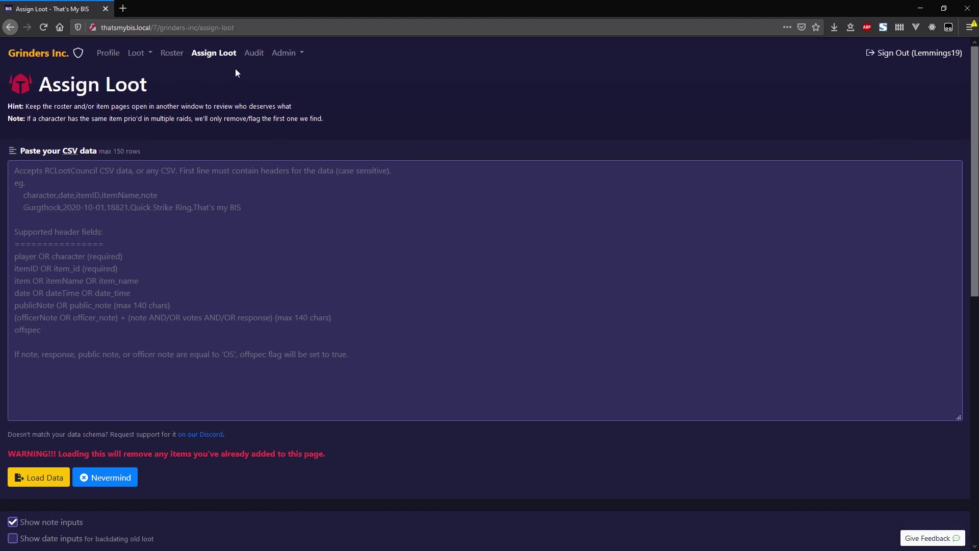
# Open the guild's data exports page and look through the available exports down to the loot tables.
pyautogui.click(286, 53)
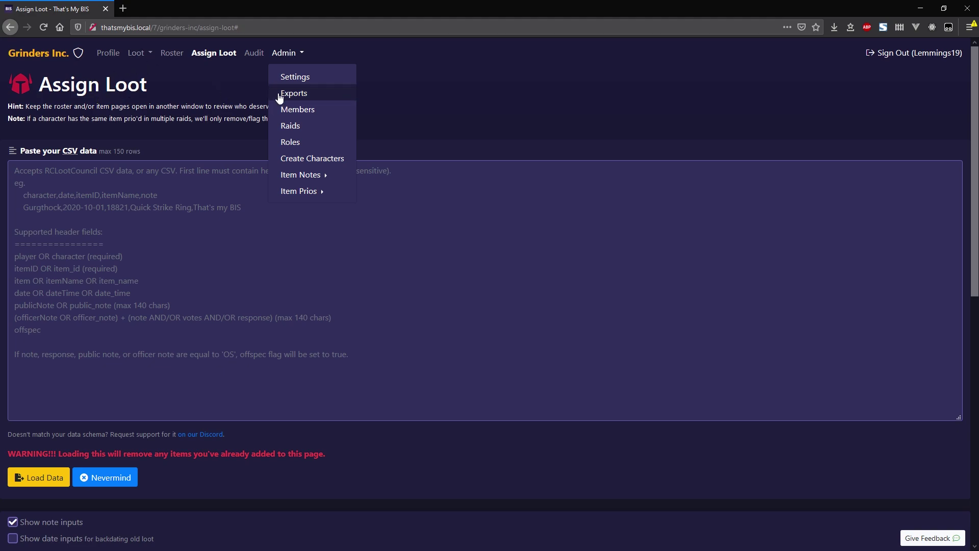
pyautogui.click(308, 93)
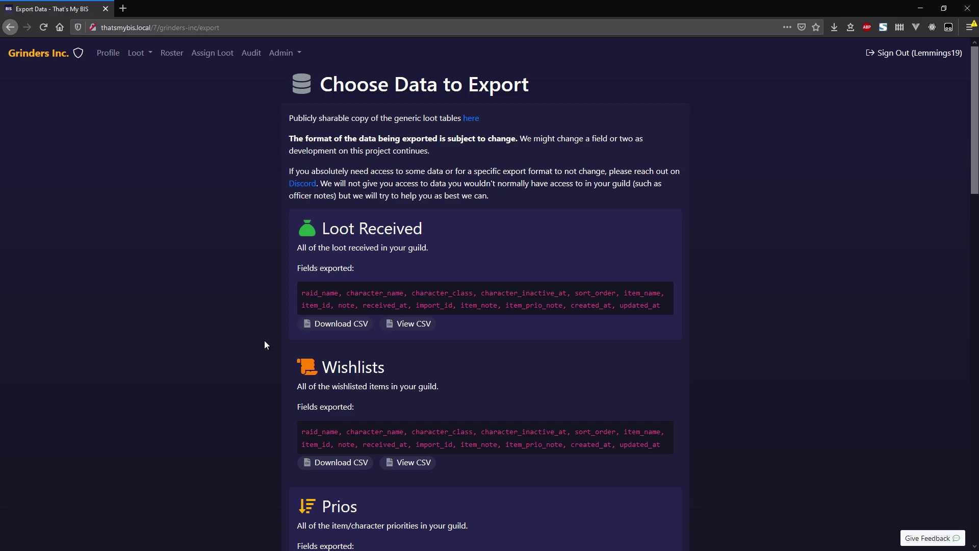
pyautogui.scroll(-7, 264, 341)
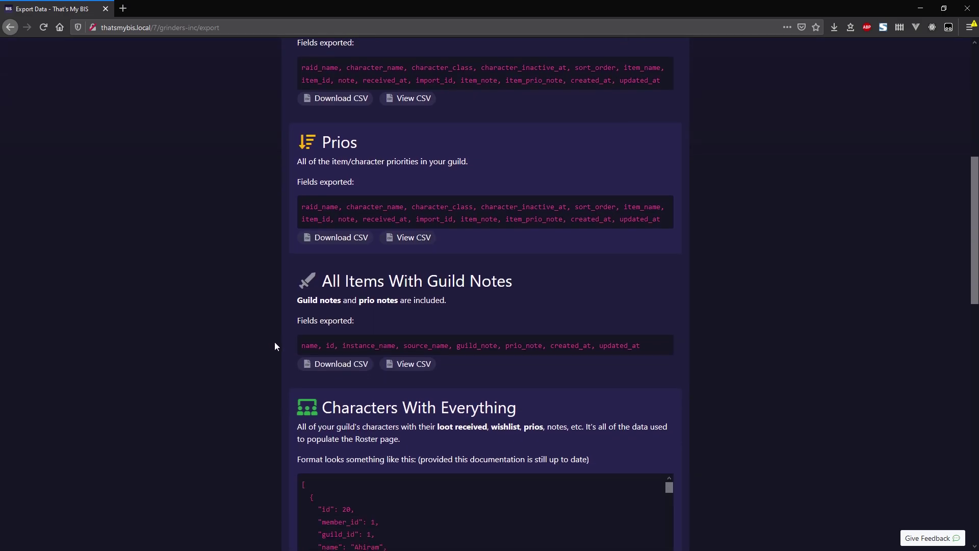
pyautogui.scroll(-4, 356, 319)
pyautogui.scroll(-3, 373, 265)
pyautogui.scroll(3, 472, 265)
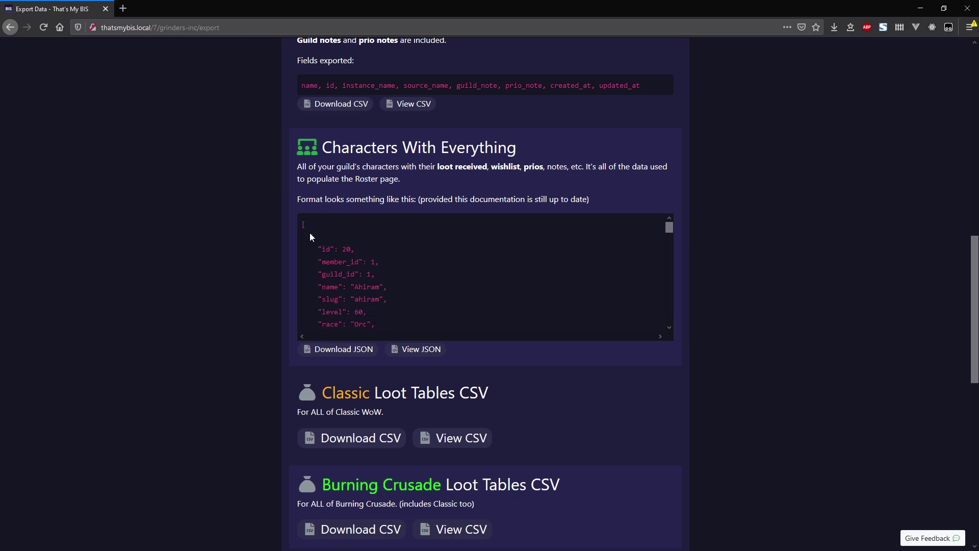
# Examine the sample data format shown for the Characters With Everything export.
pyautogui.moveTo(318, 249); pyautogui.dragTo(400, 306)
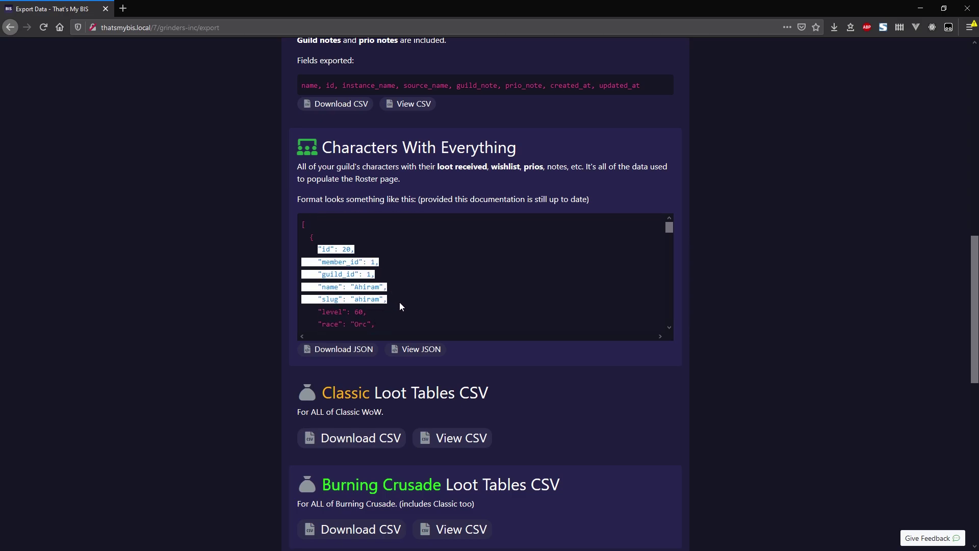
pyautogui.scroll(-2, 389, 306)
pyautogui.moveTo(314, 247); pyautogui.dragTo(422, 282)
pyautogui.click(421, 282)
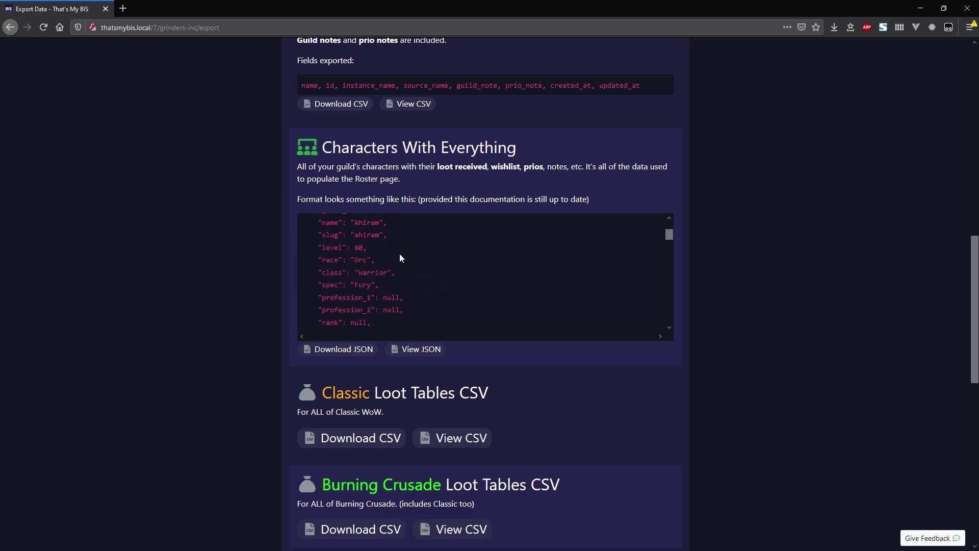
pyautogui.scroll(2, 422, 266)
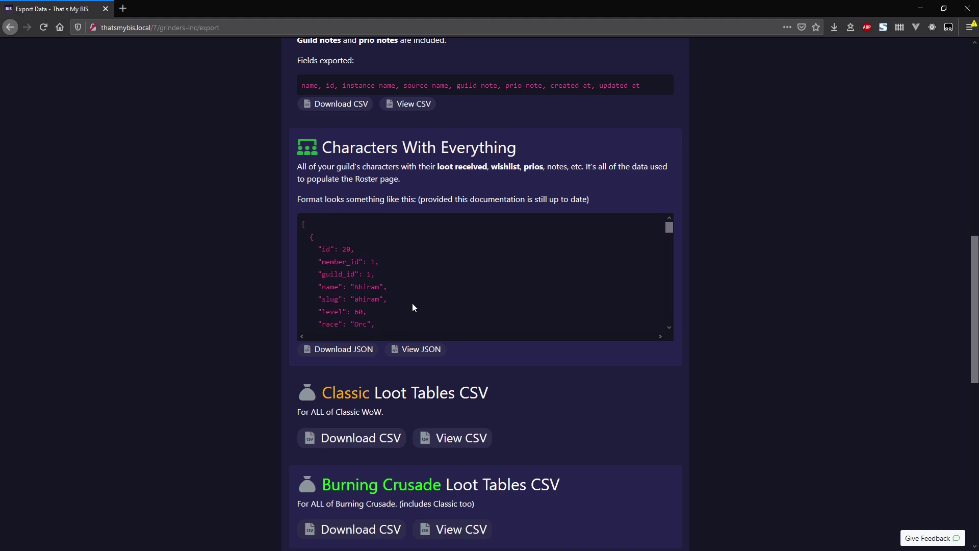
# View the Characters With Everything export as JSON, look through its records and close it to return to the exports.
pyautogui.click(413, 349)
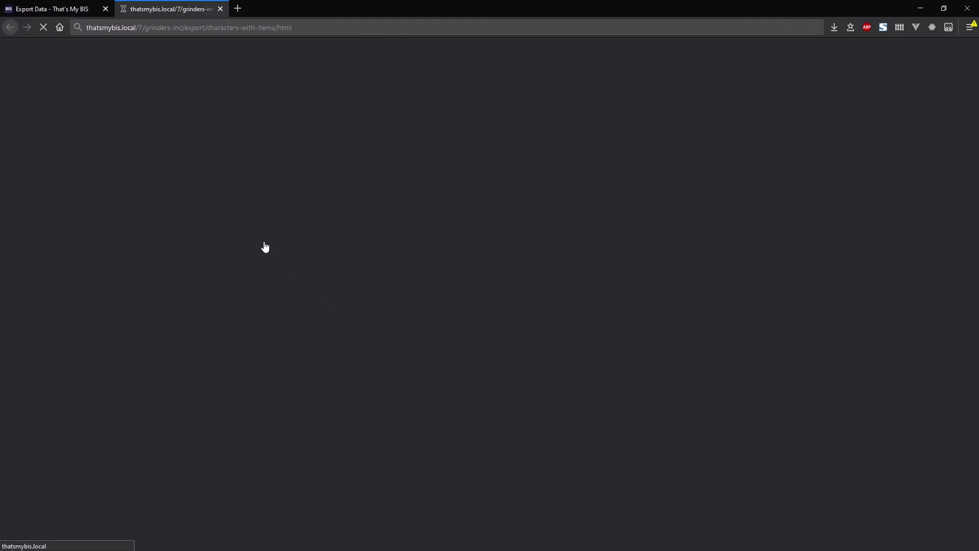
pyautogui.scroll(-10, 607, 261)
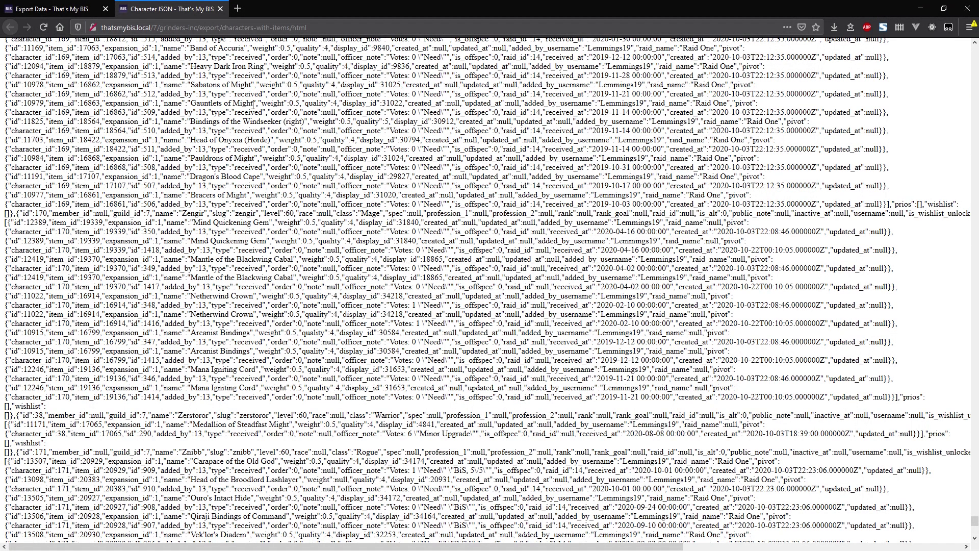
pyautogui.moveTo(313, 140); pyautogui.dragTo(632, 198)
pyautogui.click(632, 198)
pyautogui.middleClick(156, 8)
pyautogui.scroll(5, 249, 238)
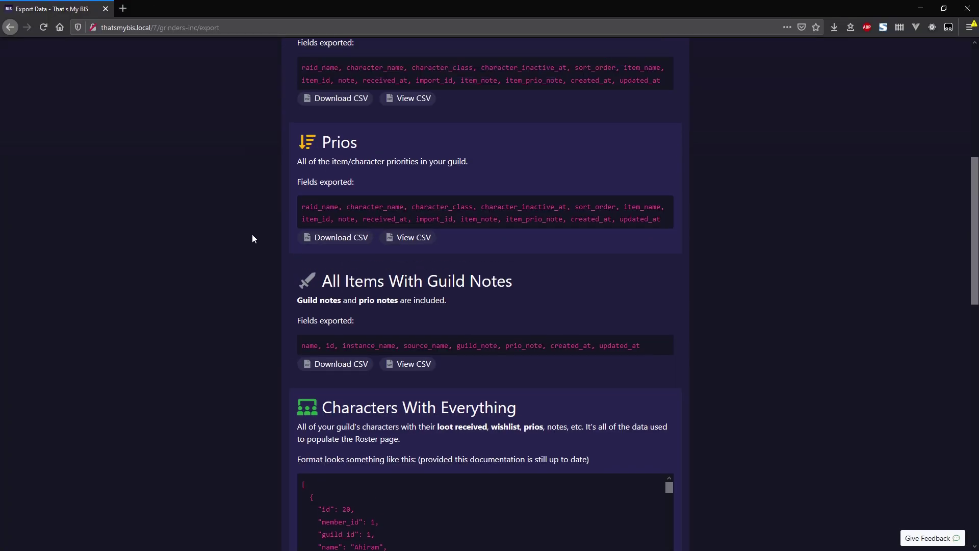
pyautogui.scroll(3, 274, 249)
pyautogui.scroll(-2, 359, 307)
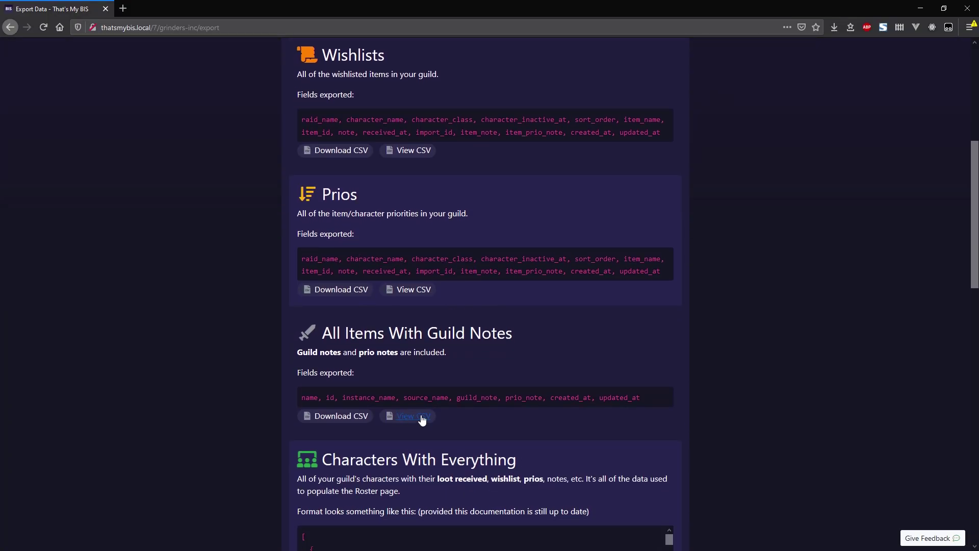
pyautogui.click(406, 423)
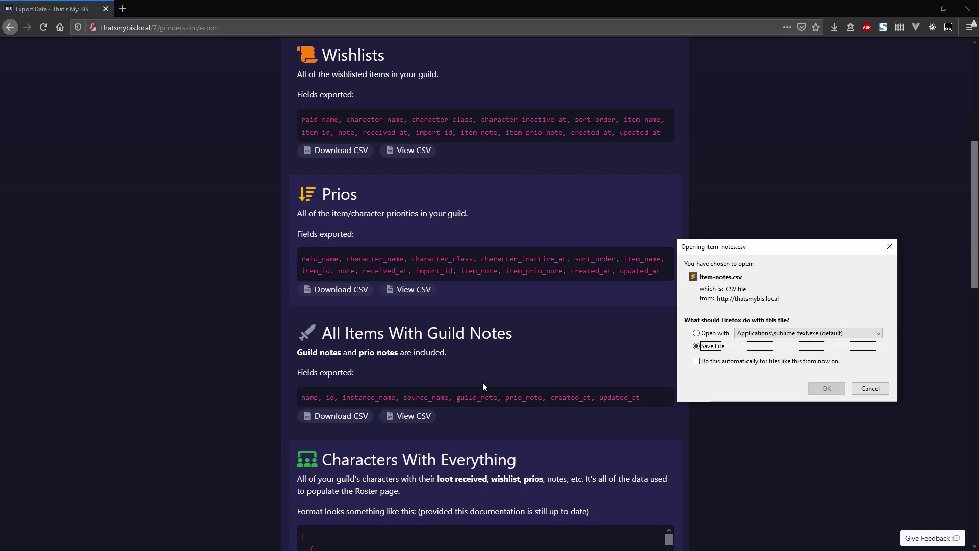
pyautogui.click(810, 346)
pyautogui.click(870, 388)
# View the All Items With Guild Notes CSV in a separate tab, look through its item rows and close it.
pyautogui.middleClick(419, 411)
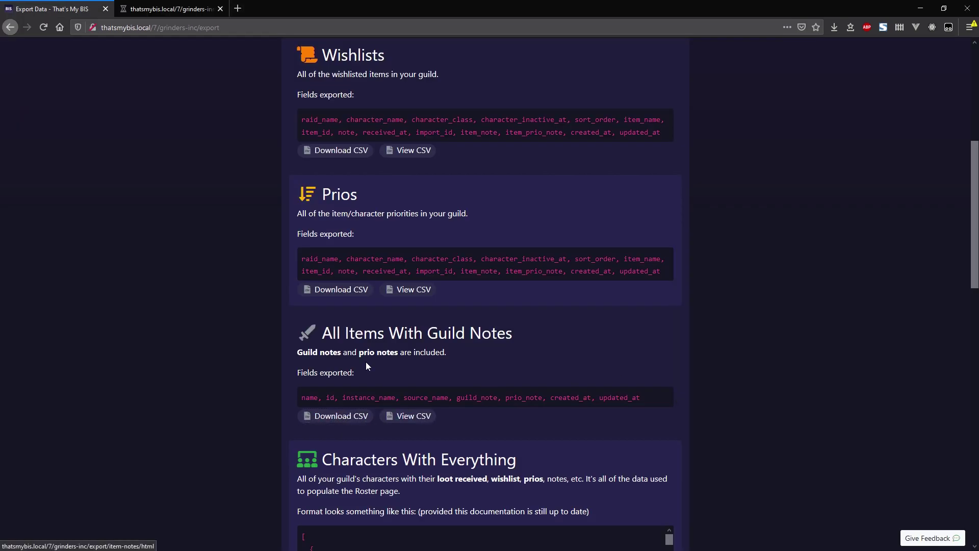
pyautogui.click(149, 9)
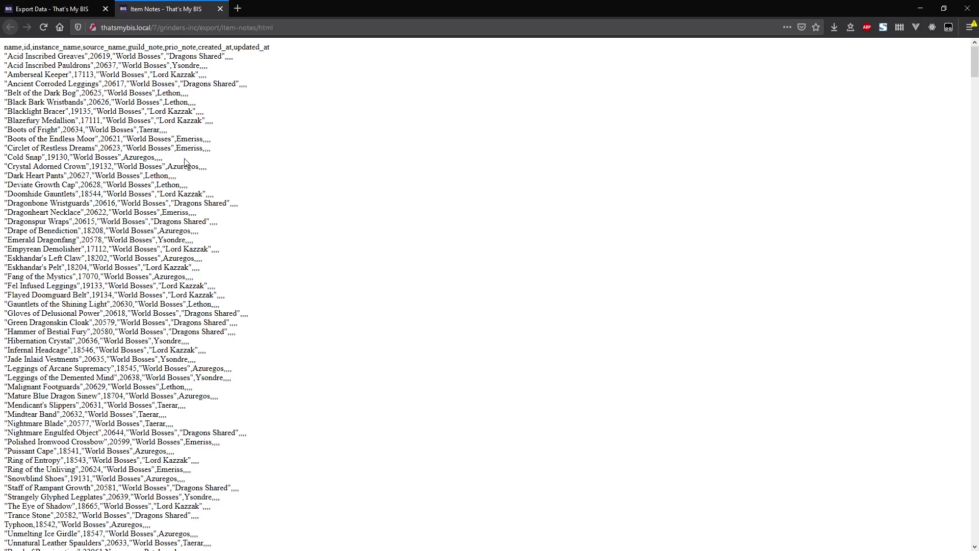
pyautogui.scroll(-20, 185, 159)
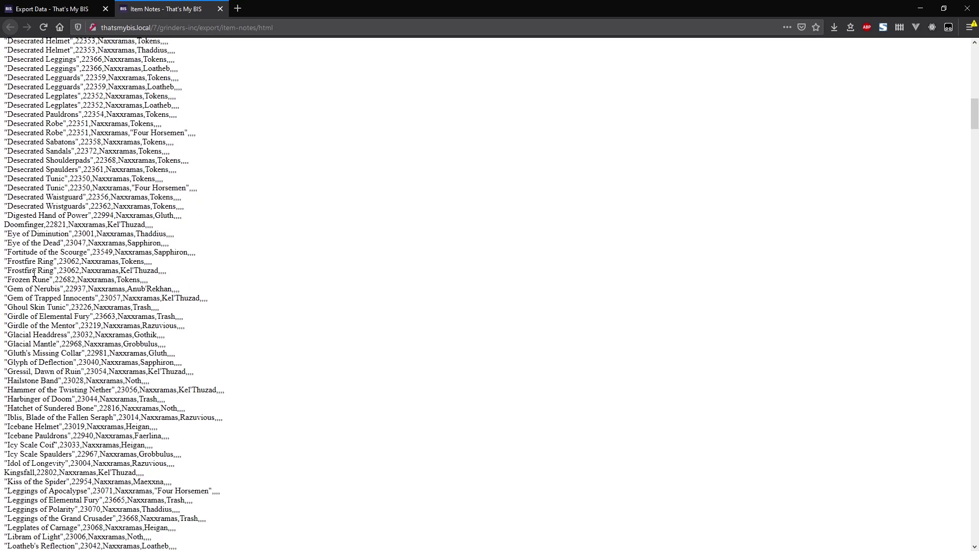
pyautogui.moveTo(12, 275); pyautogui.dragTo(56, 276)
pyautogui.scroll(20, 253, 218)
pyautogui.scroll(2, 224, 207)
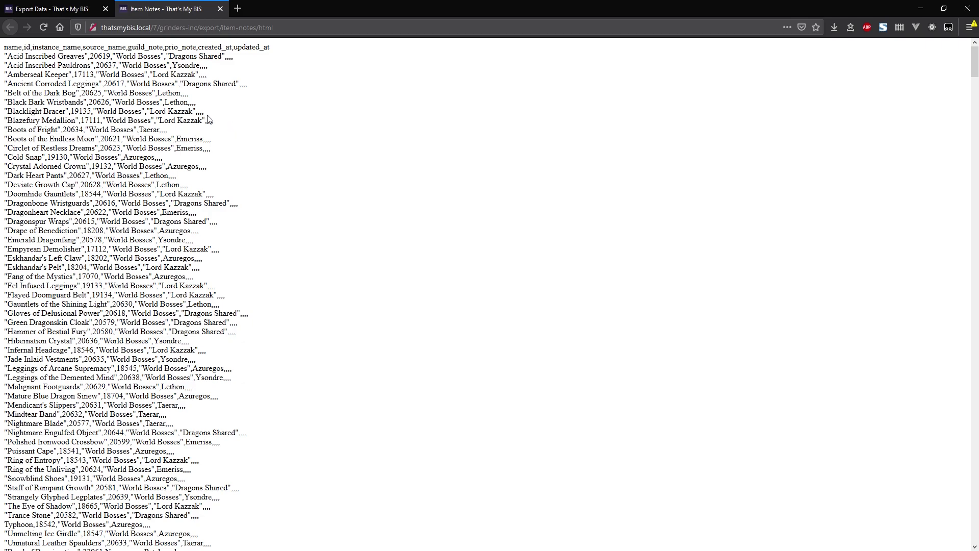
pyautogui.middleClick(190, 11)
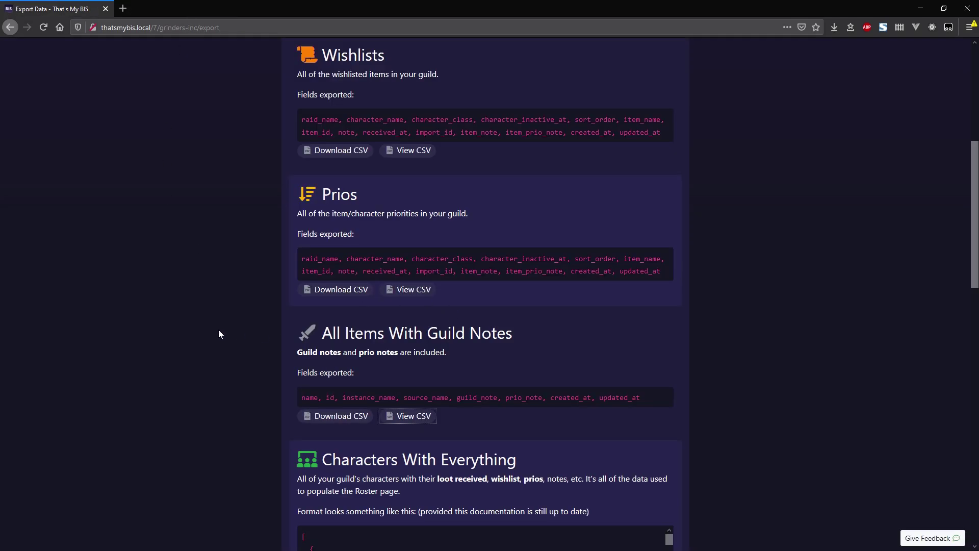
# Review the Wishlists section and its neighbouring exports, and check the available admin pages.
pyautogui.scroll(4, 219, 335)
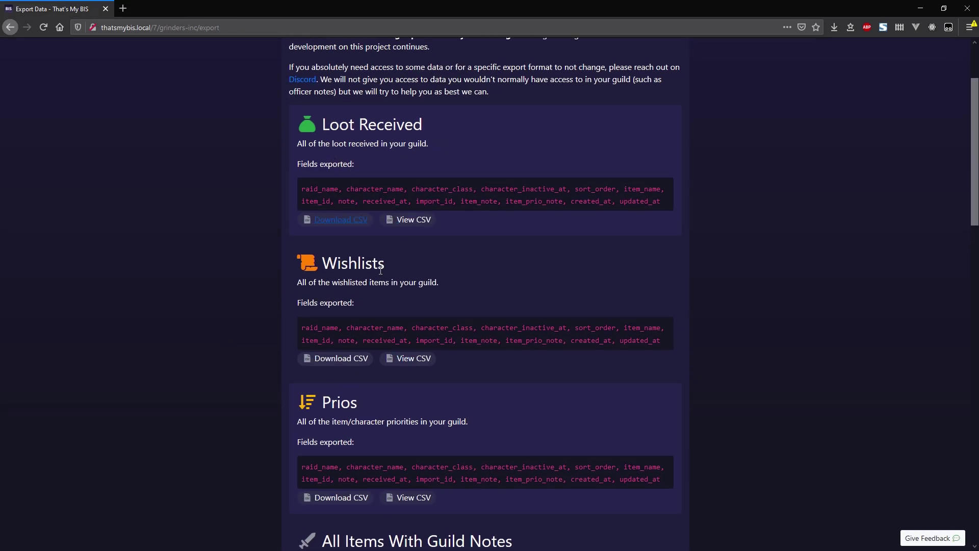
pyautogui.moveTo(391, 269); pyautogui.dragTo(334, 276)
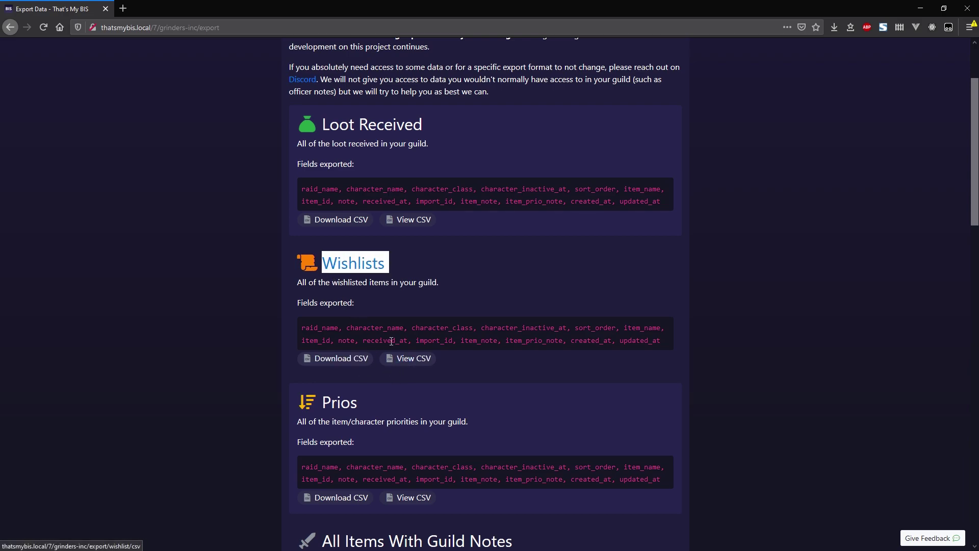
pyautogui.click(403, 304)
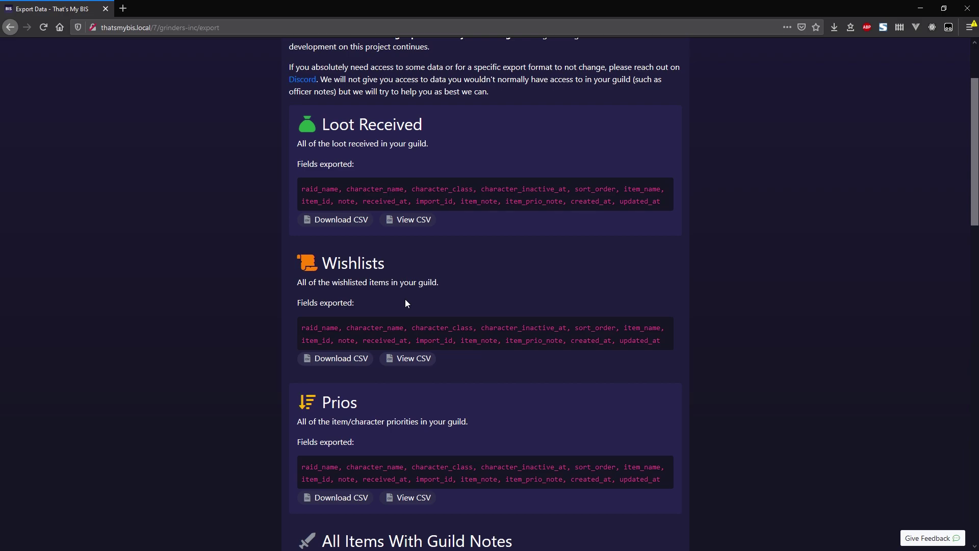
pyautogui.doubleClick(336, 269)
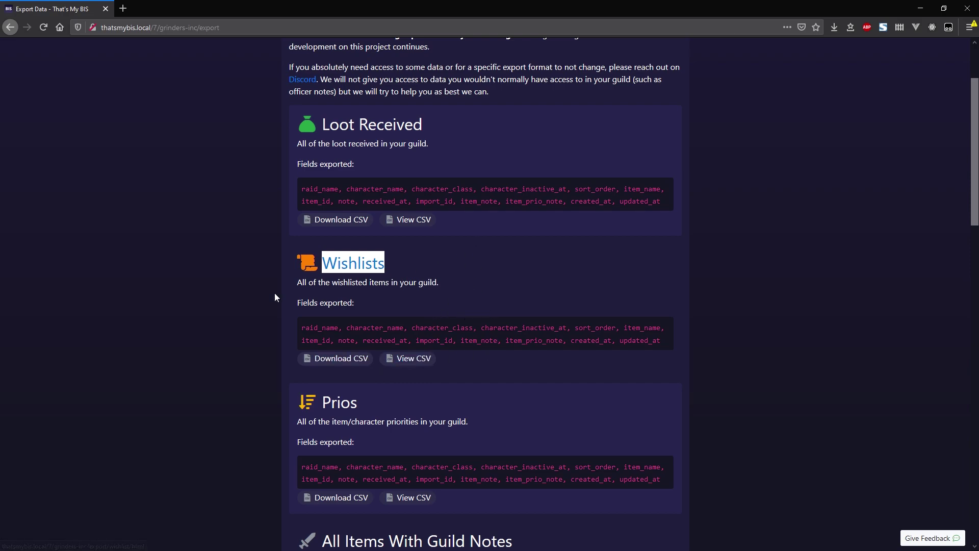
pyautogui.click(388, 263)
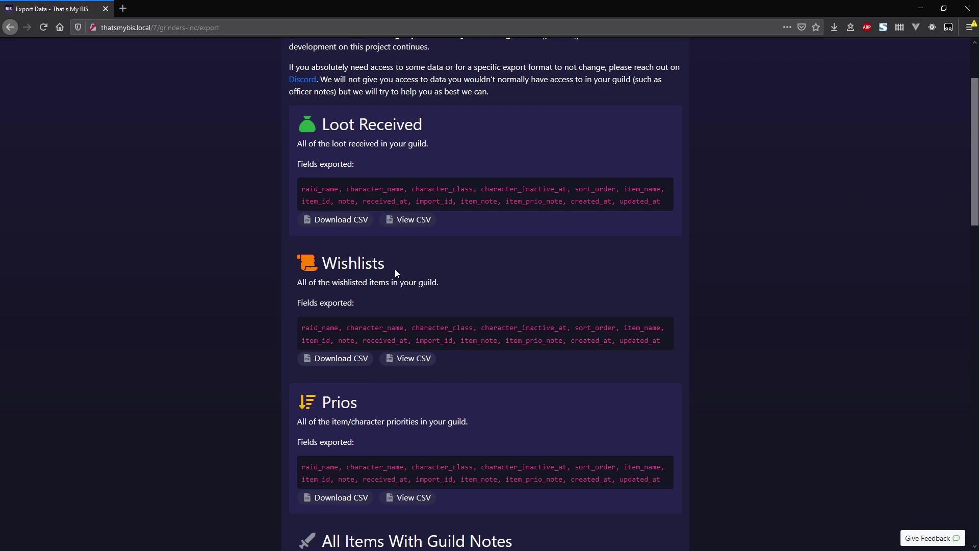
pyautogui.scroll(3, 416, 295)
pyautogui.click(283, 53)
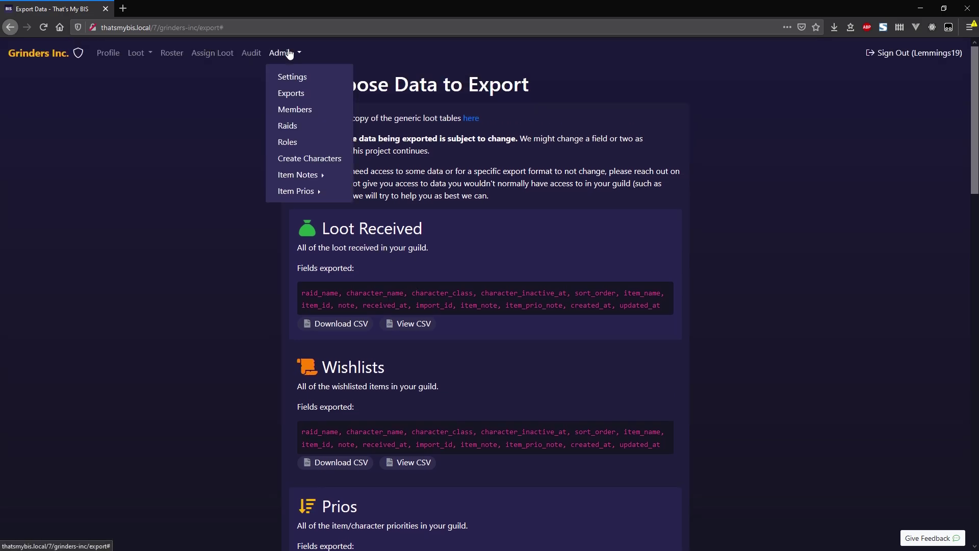
pyautogui.click(368, 111)
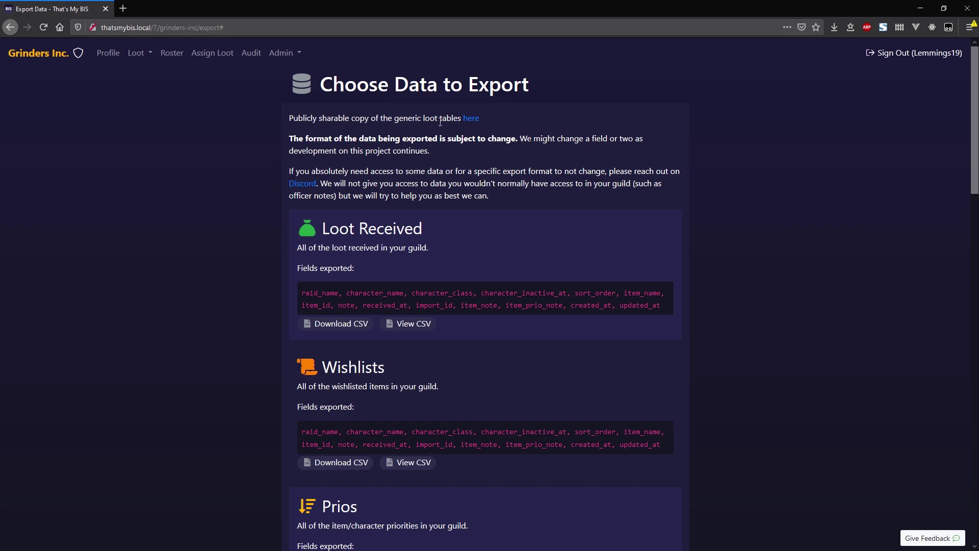
# Open the publicly sharable copy of the generic loot tables in a separate tab and switch to it.
pyautogui.middleClick(467, 122)
pyautogui.scroll(-3, 322, 219)
pyautogui.scroll(3, 356, 240)
pyautogui.click(165, 10)
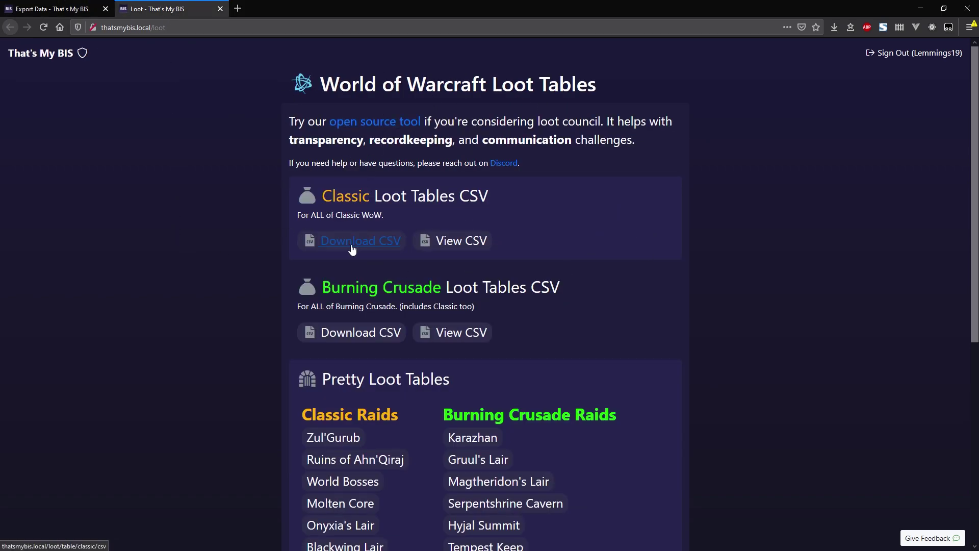
# View the Burning Crusade loot tables CSV and examine its first rows.
pyautogui.click(459, 333)
pyautogui.moveTo(8, 57); pyautogui.dragTo(101, 272)
pyautogui.scroll(-5, 105, 269)
pyautogui.doubleClick(83, 129)
pyautogui.doubleClick(79, 228)
pyautogui.click(78, 340)
pyautogui.doubleClick(78, 338)
# Examine the fields of Felmyst's Boots of the Forgotten Protector row in the Sunwell Plateau loot, including its Wowhead link.
pyautogui.scroll(-1, 25, 279)
pyautogui.moveTo(5, 278); pyautogui.dragTo(405, 284)
pyautogui.moveTo(414, 269); pyautogui.dragTo(405, 275)
pyautogui.click(285, 282)
pyautogui.doubleClick(303, 276)
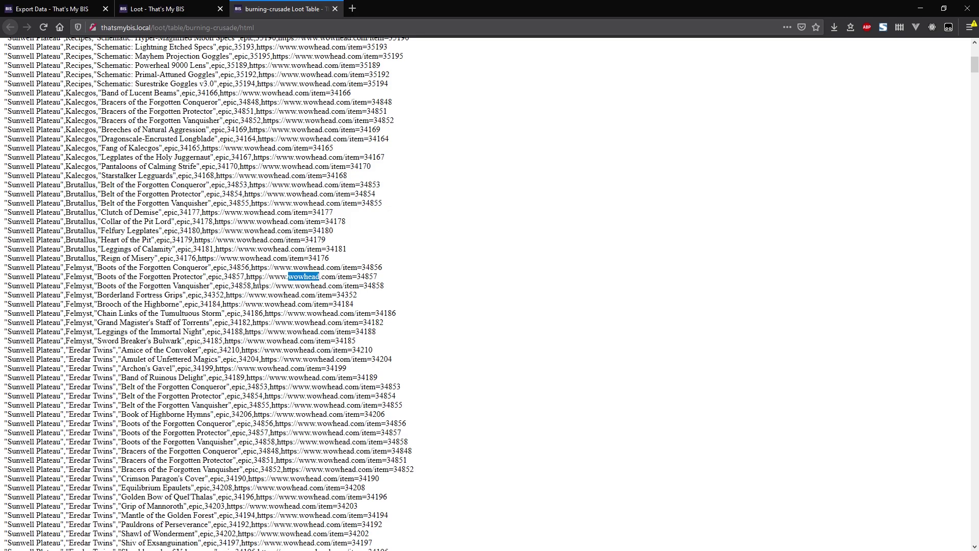
pyautogui.doubleClick(234, 277)
pyautogui.moveTo(390, 279); pyautogui.dragTo(1, 280)
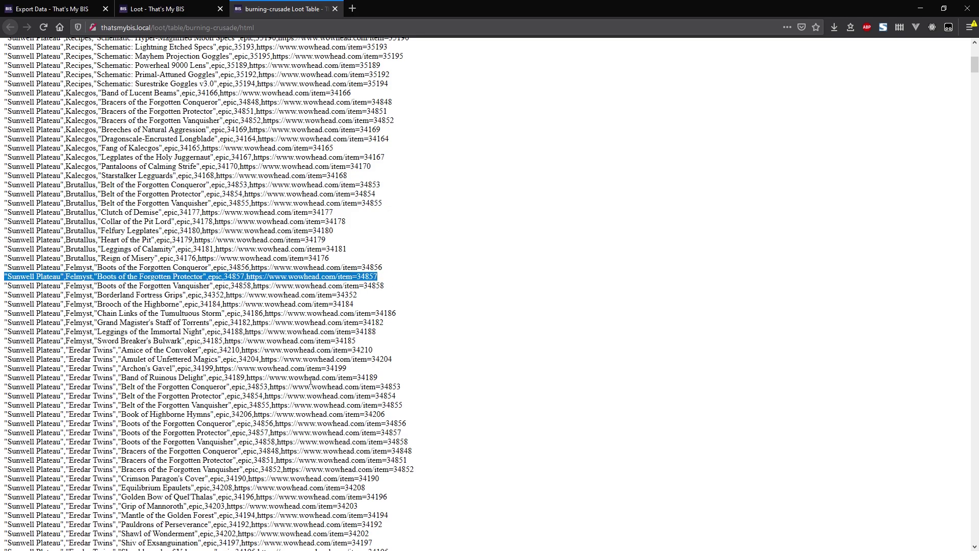
# Skim the remaining Burning Crusade rows, close the CSV and look at the Pretty Loot Tables raid lists.
pyautogui.scroll(-20, 311, 382)
pyautogui.scroll(-3, 197, 335)
pyautogui.hotkey('ctrl', 'w')
pyautogui.scroll(-2, 412, 324)
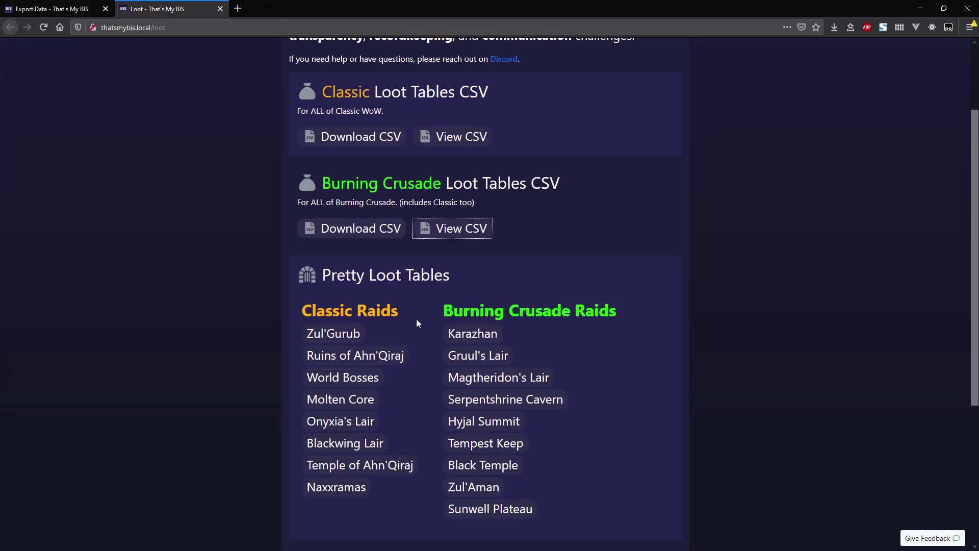
# View the Tempest Keep loot table from the Burning Crusade raids, skim its items and close it.
pyautogui.scroll(-3, 444, 286)
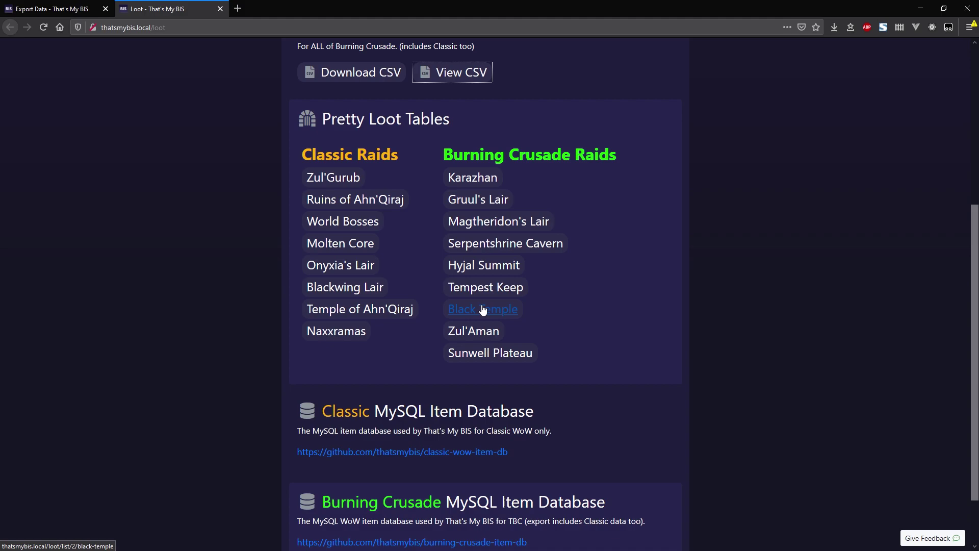
pyautogui.click(459, 290)
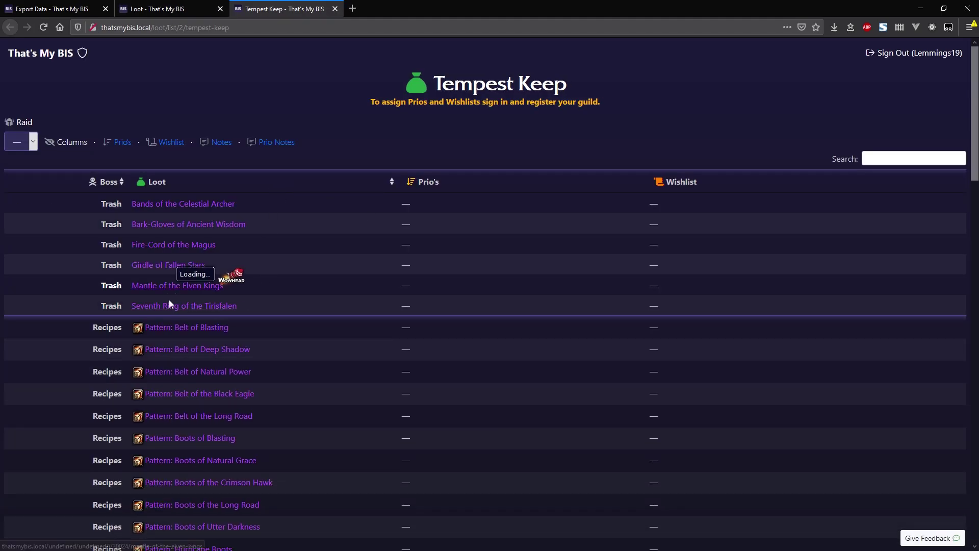
pyautogui.scroll(-20, 402, 282)
pyautogui.scroll(20, 411, 292)
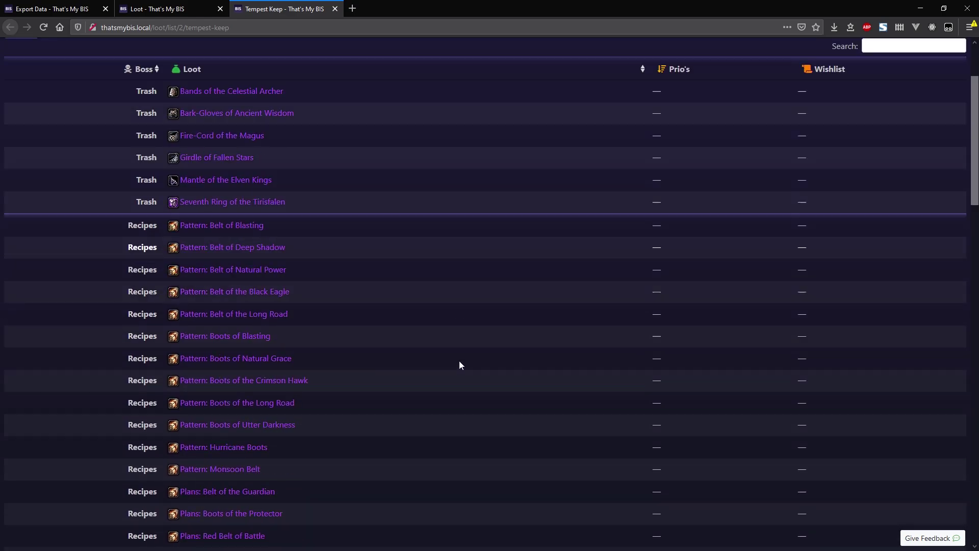
pyautogui.scroll(-15, 459, 361)
pyautogui.click(334, 9)
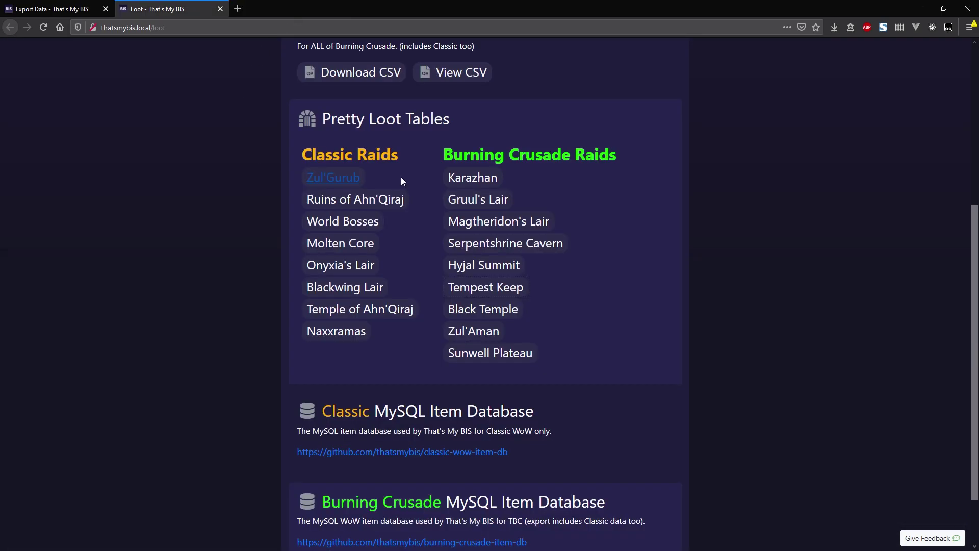
# Open the Burning Crusade MySQL item database repository on GitHub, look at tables.sql and return to the file list.
pyautogui.scroll(-2, 453, 365)
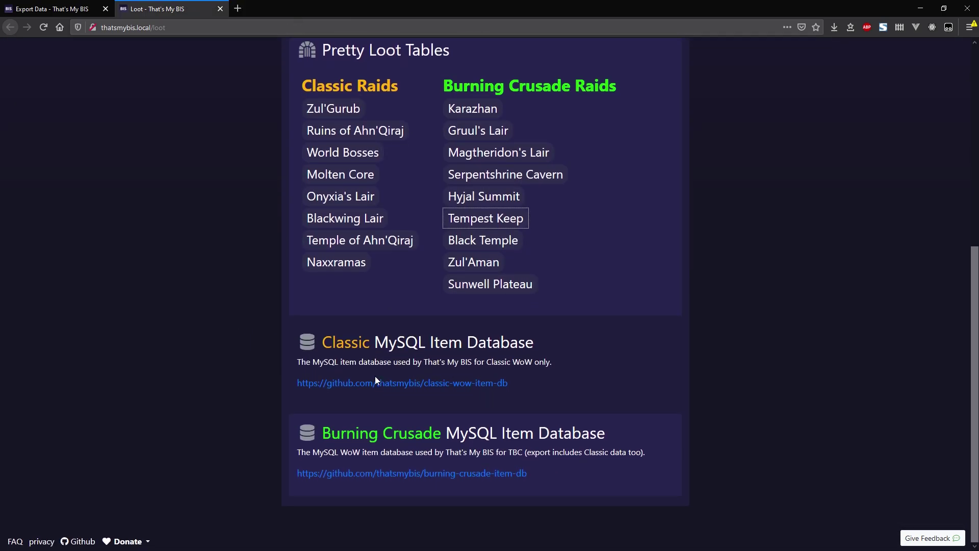
pyautogui.middleClick(414, 473)
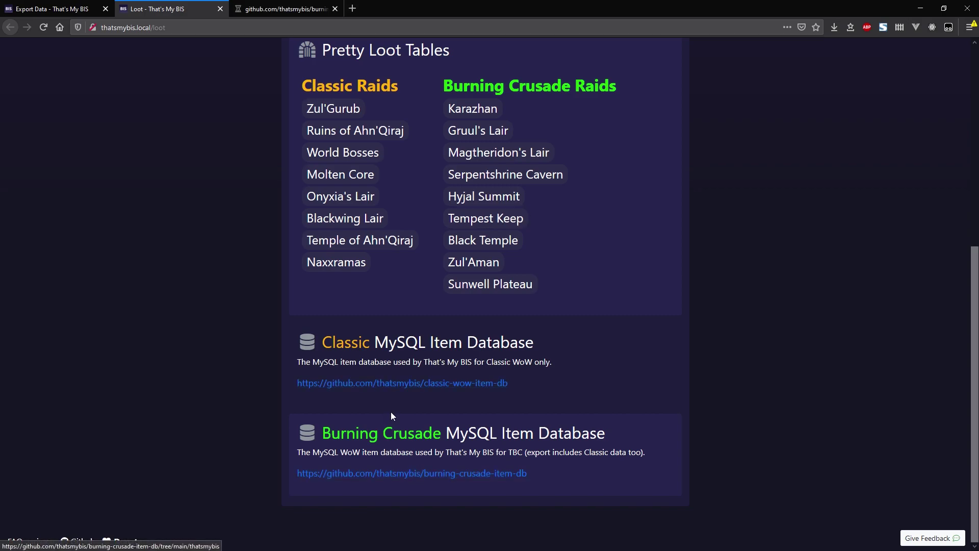
pyautogui.click(264, 4)
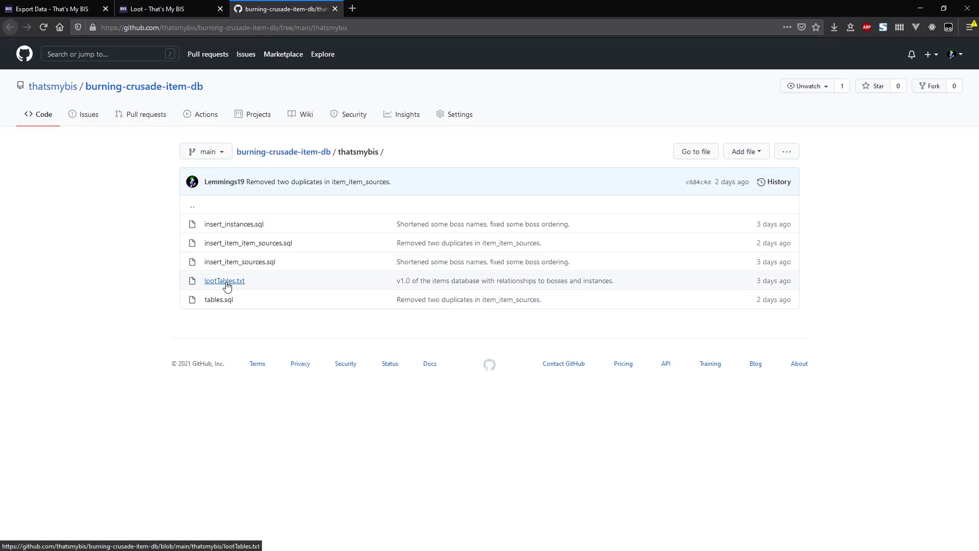
pyautogui.click(225, 304)
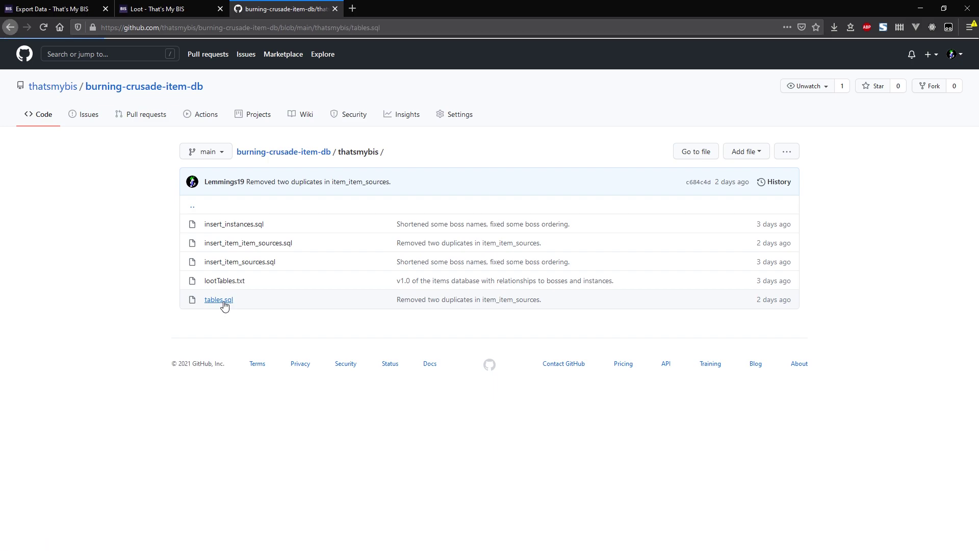
pyautogui.moveTo(219, 252); pyautogui.dragTo(186, 249)
pyautogui.click(448, 265)
pyautogui.hotkey('alt', 'Left')
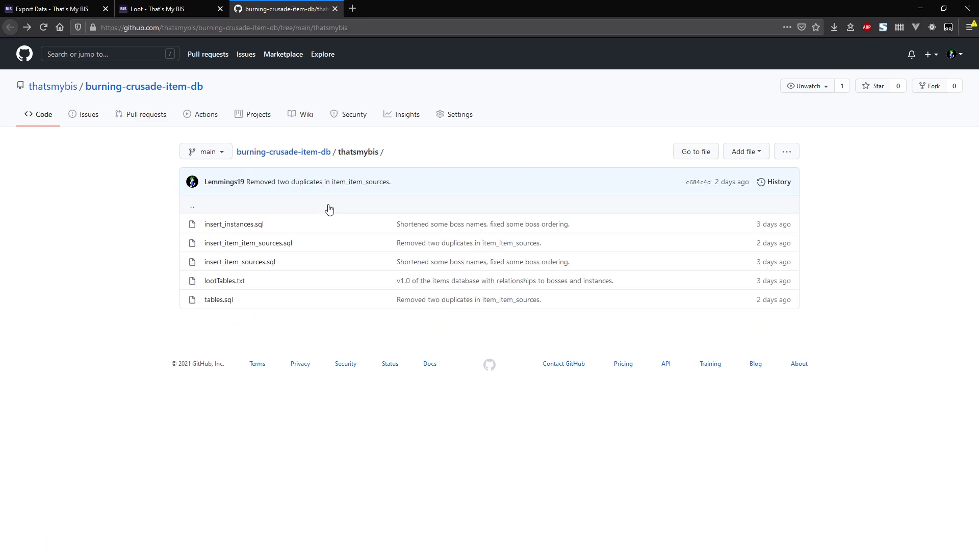
# Examine the Karazhan source entries in insert_item_sources.sql and return to the file list.
pyautogui.click(247, 255)
pyautogui.scroll(-2, 265, 284)
pyautogui.moveTo(228, 258); pyautogui.dragTo(279, 260)
pyautogui.scroll(-3, 291, 229)
pyautogui.moveTo(223, 164); pyautogui.dragTo(524, 282)
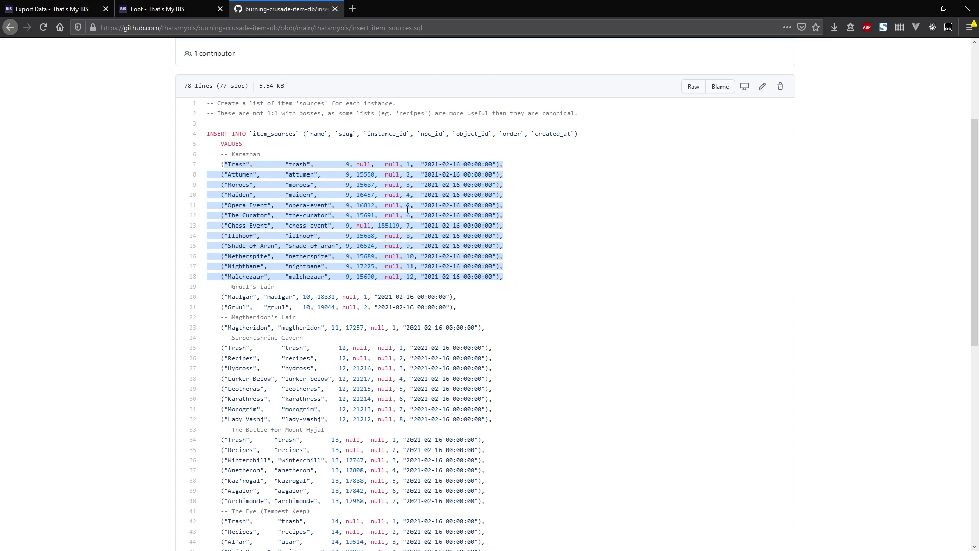
pyautogui.hotkey('alt', 'Left')
# Examine the raid instance entries in insert_instances.sql and return to the file list.
pyautogui.click(247, 227)
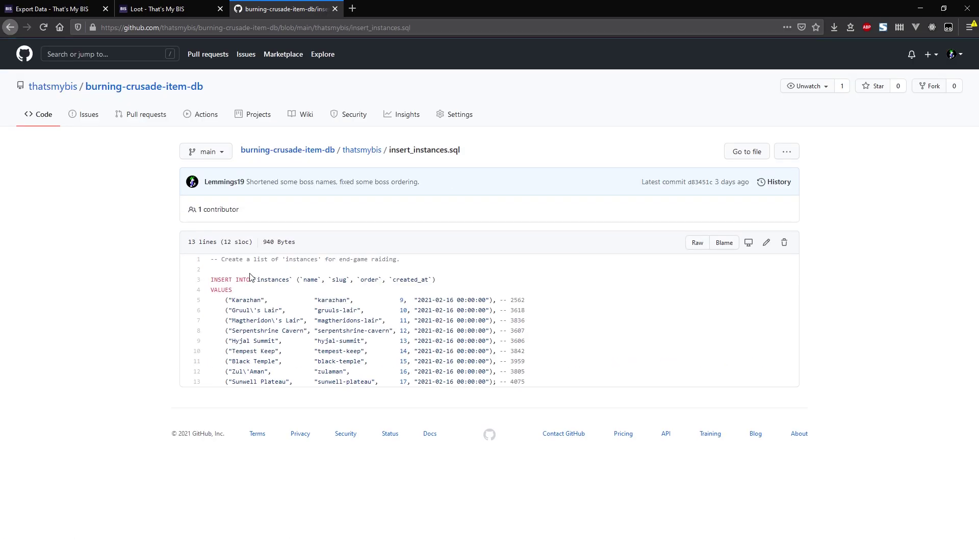
pyautogui.moveTo(229, 301); pyautogui.dragTo(578, 379)
pyautogui.hotkey('alt', 'Left')
# View insert_item_item_sources.sql and examine how the Moroes rows tie source IDs and item IDs to his loot.
pyautogui.click(258, 247)
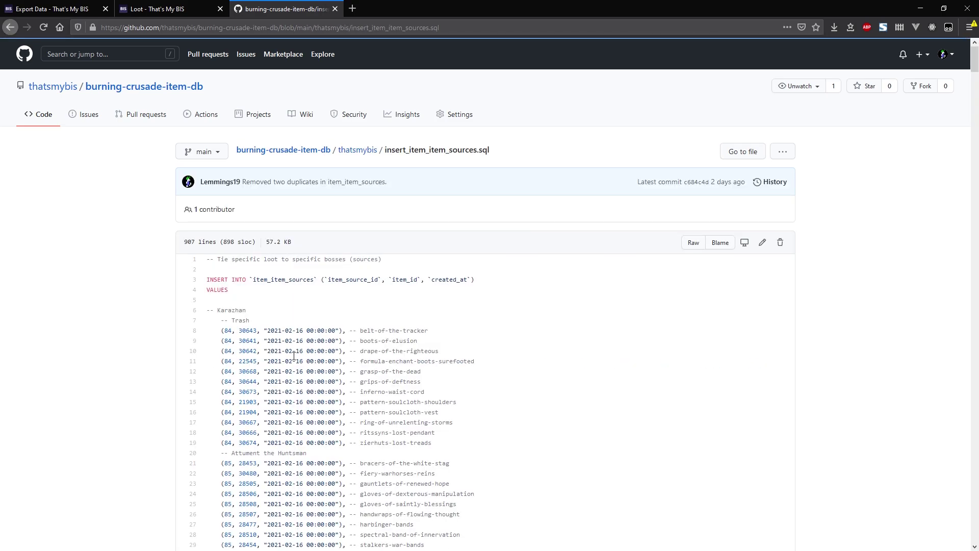
pyautogui.doubleClick(245, 334)
pyautogui.click(232, 336)
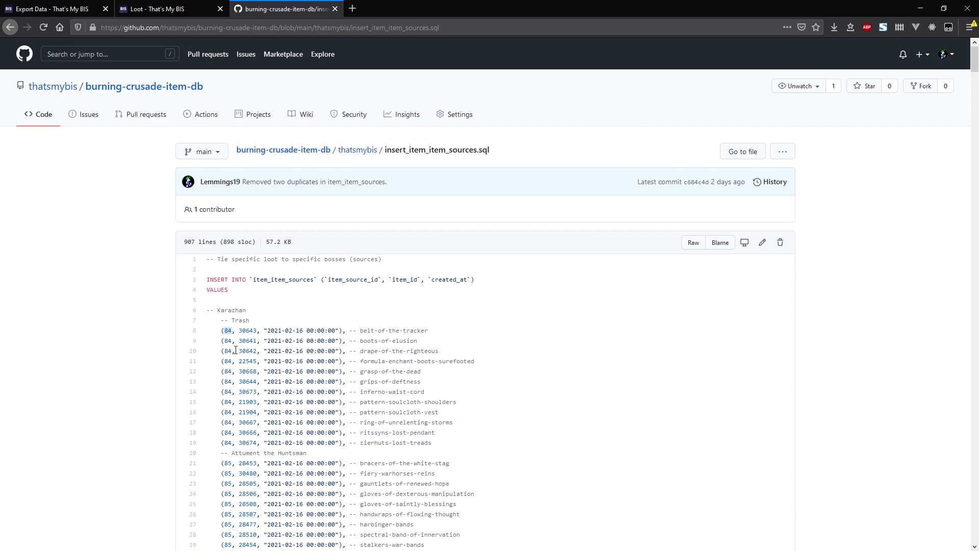
pyautogui.scroll(-5, 234, 347)
pyautogui.doubleClick(243, 338)
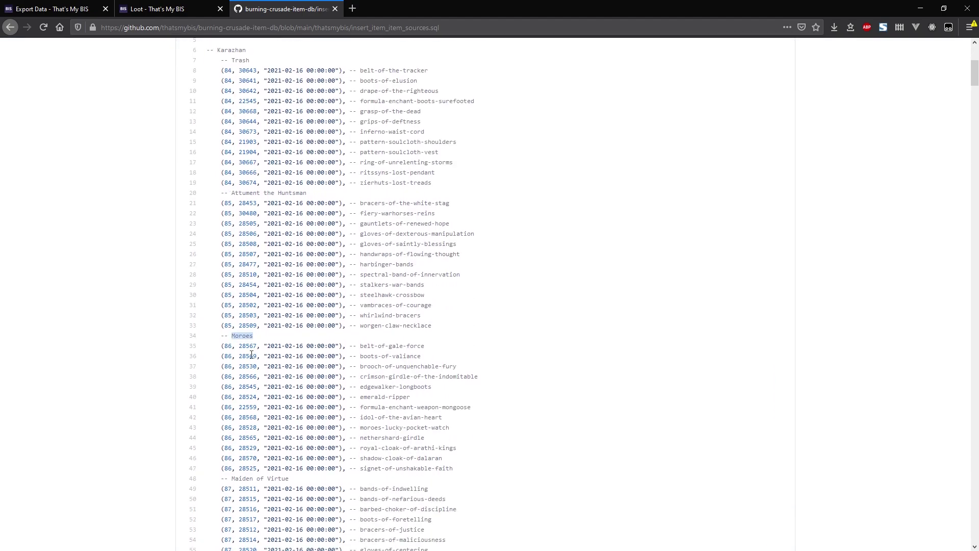
pyautogui.doubleClick(247, 348)
pyautogui.doubleClick(252, 368)
pyautogui.moveTo(361, 346); pyautogui.dragTo(456, 352)
pyautogui.click(417, 413)
pyautogui.moveTo(451, 470); pyautogui.dragTo(223, 349)
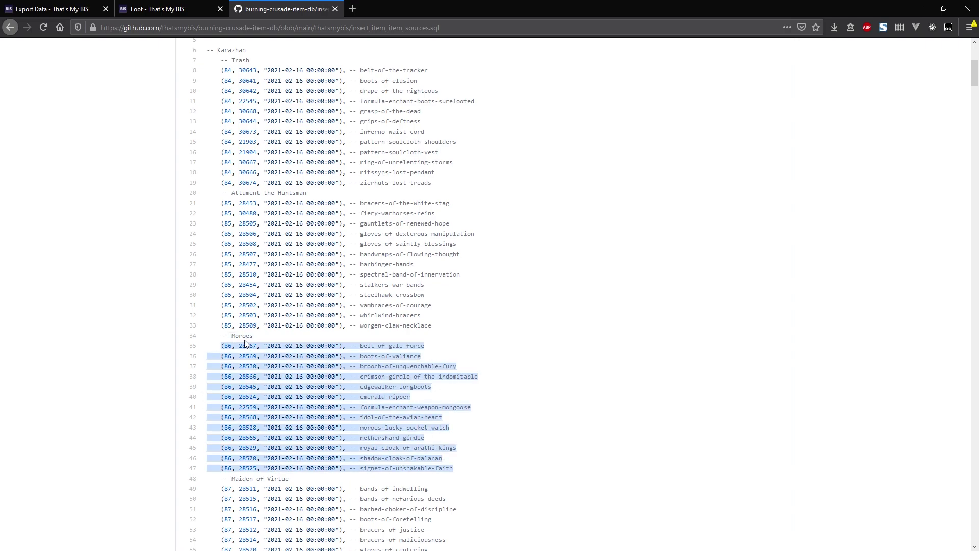
# Skim the remaining boss loot rows of insert_item_item_sources.sql and close the GitHub repository.
pyautogui.click(162, 10)
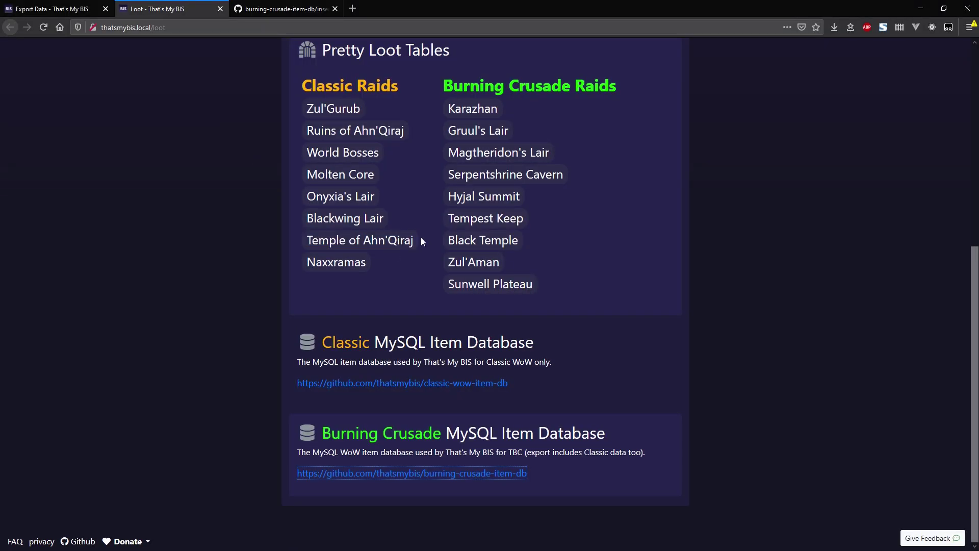
pyautogui.click(285, 9)
pyautogui.click(508, 329)
pyautogui.scroll(5, 459, 285)
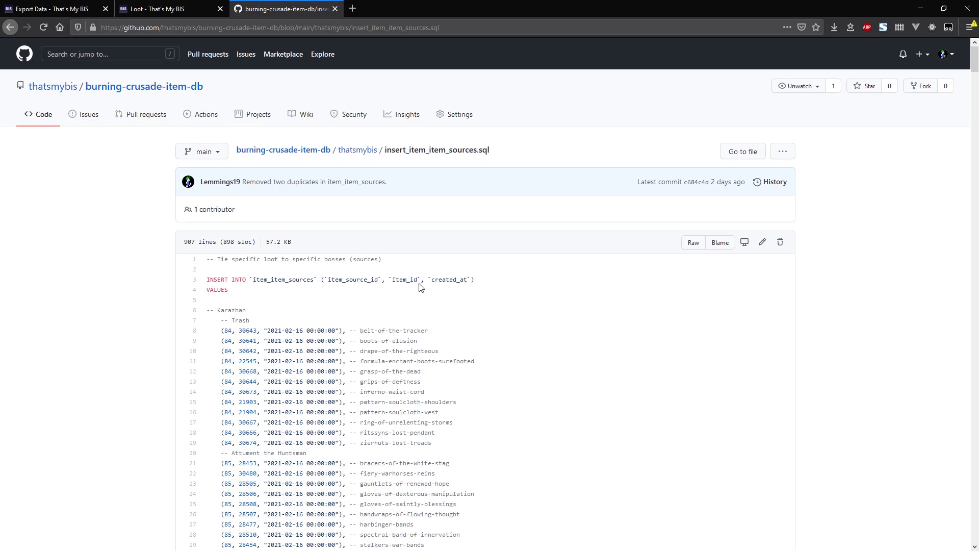
pyautogui.scroll(-15, 270, 303)
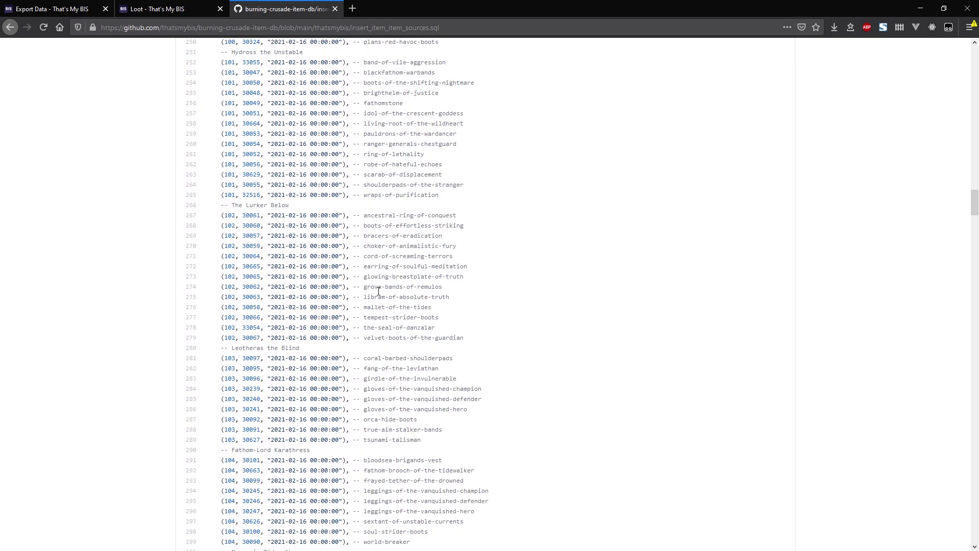
pyautogui.hotkey('alt', 'Left')
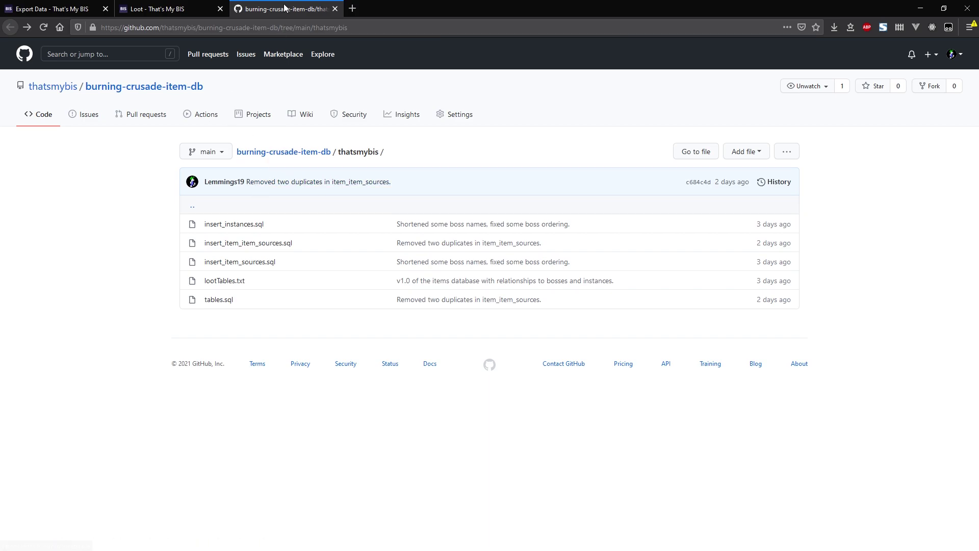
pyautogui.click(334, 8)
# Look over the public loot tables page and its MySQL item database sections, and close the page.
pyautogui.scroll(6, 386, 372)
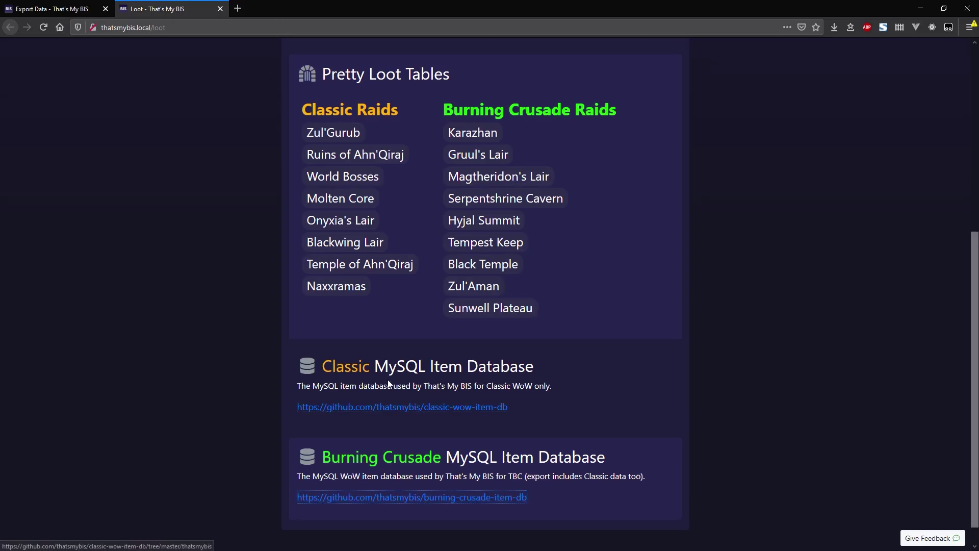
pyautogui.scroll(-6, 393, 379)
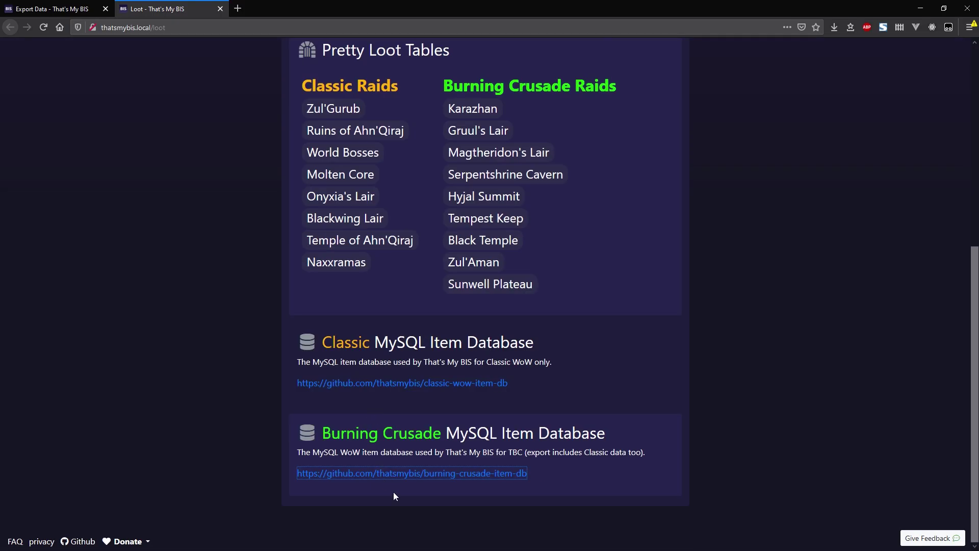
pyautogui.doubleClick(393, 345)
pyautogui.scroll(6, 443, 353)
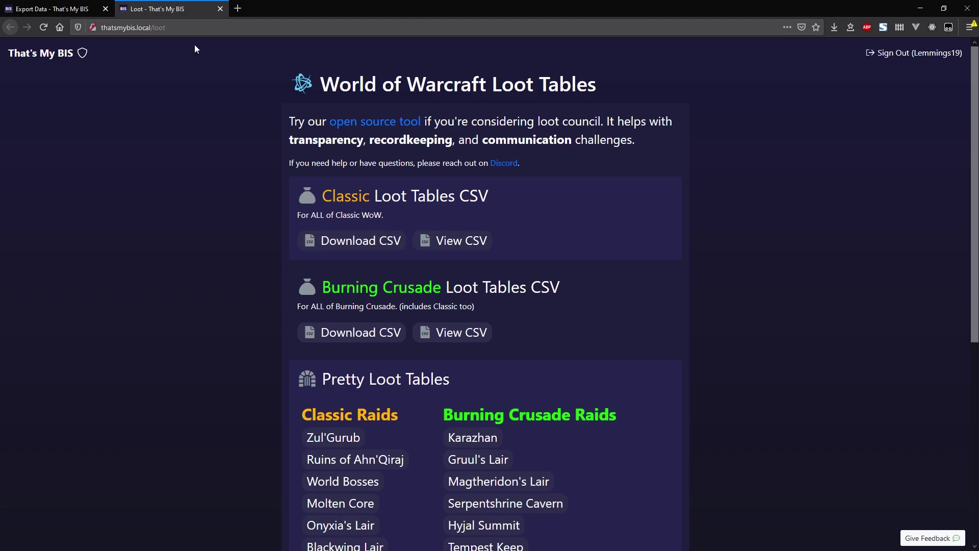
pyautogui.middleClick(192, 8)
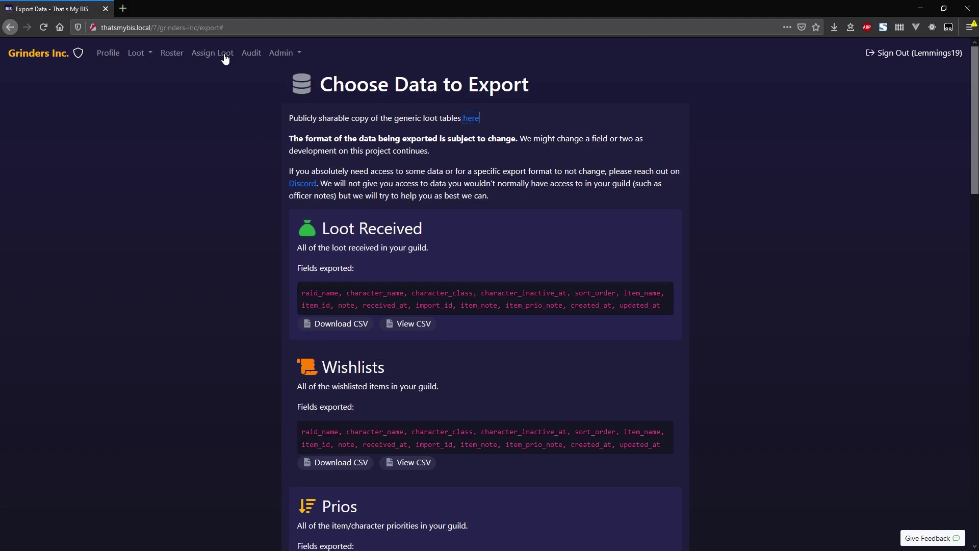
# Leave the export page, open the site's home page in a separate tab and show the BIS Guild members list.
pyautogui.scroll(-5, 247, 251)
pyautogui.hotkey('alt', 'Left')
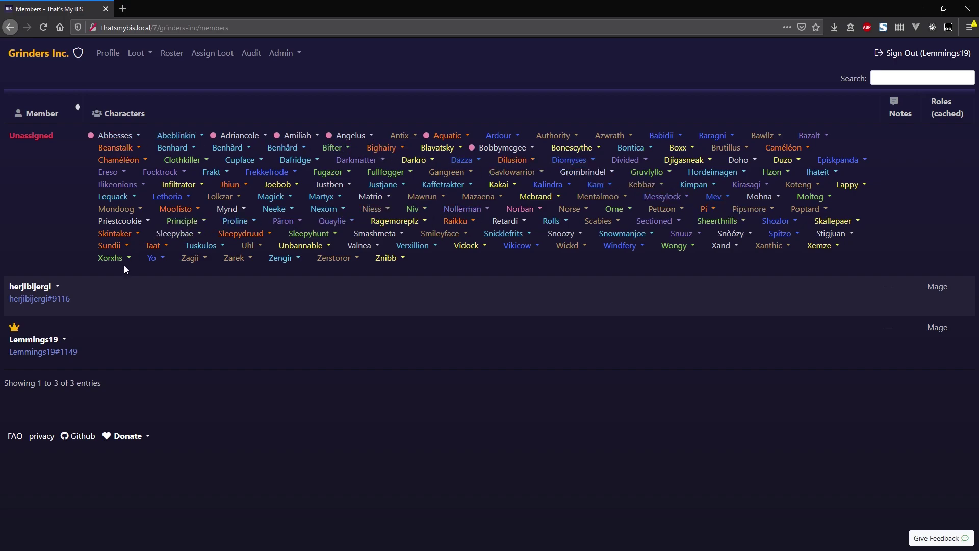
pyautogui.middleClick(60, 55)
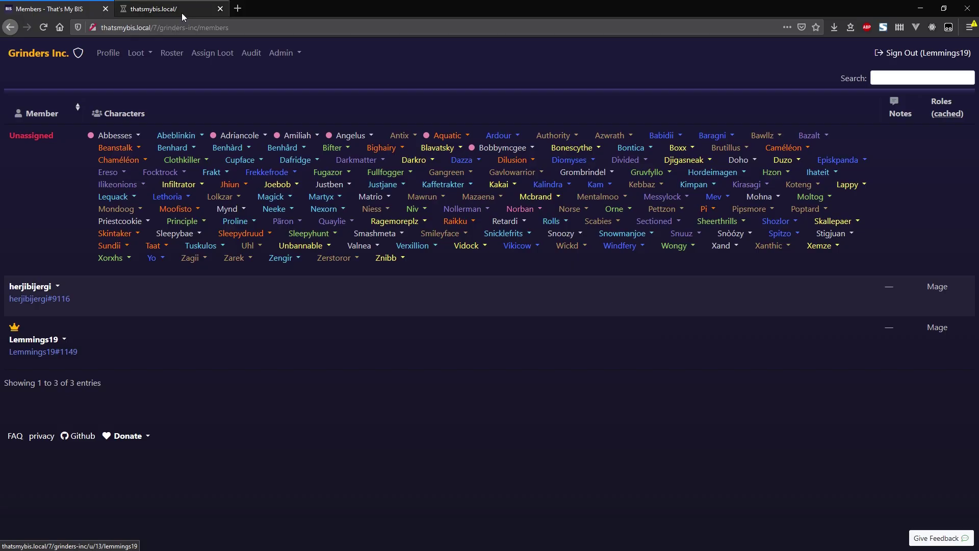
pyautogui.click(179, 13)
pyautogui.click(507, 223)
pyautogui.click(267, 52)
pyautogui.click(281, 110)
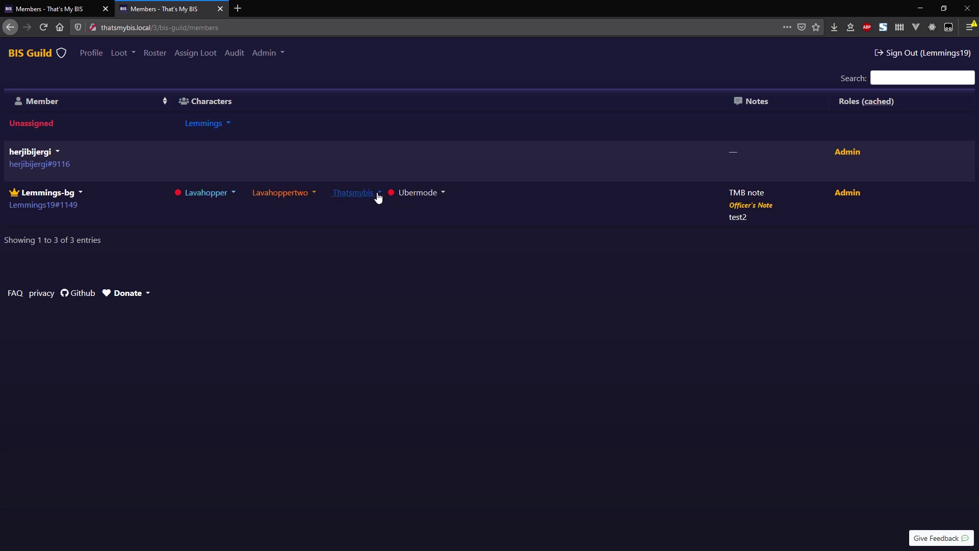
# Check the action menus of the Thatsmybis, Ubermode and unassigned characters in the members list.
pyautogui.click(353, 192)
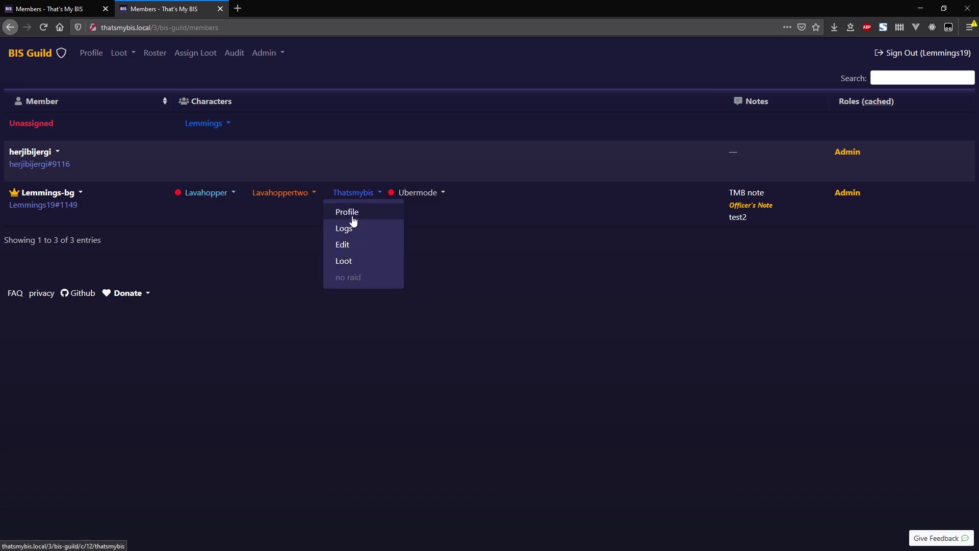
pyautogui.click(431, 196)
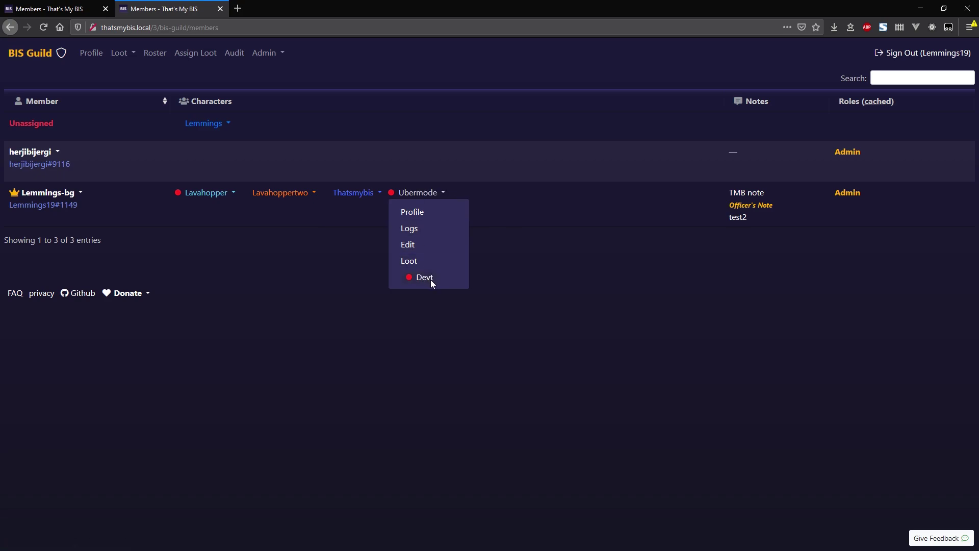
pyautogui.click(239, 210)
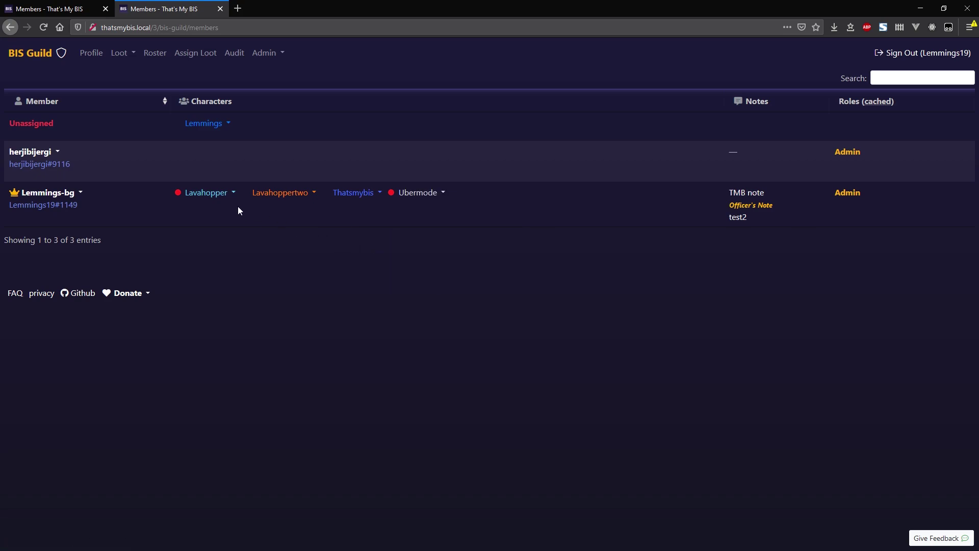
pyautogui.click(183, 128)
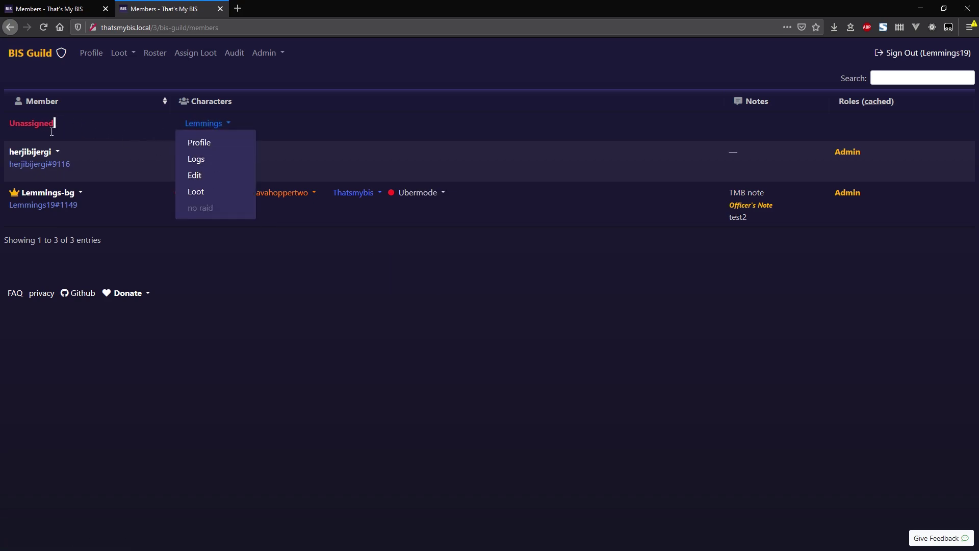
pyautogui.moveTo(56, 131); pyautogui.dragTo(9, 131)
pyautogui.click(207, 123)
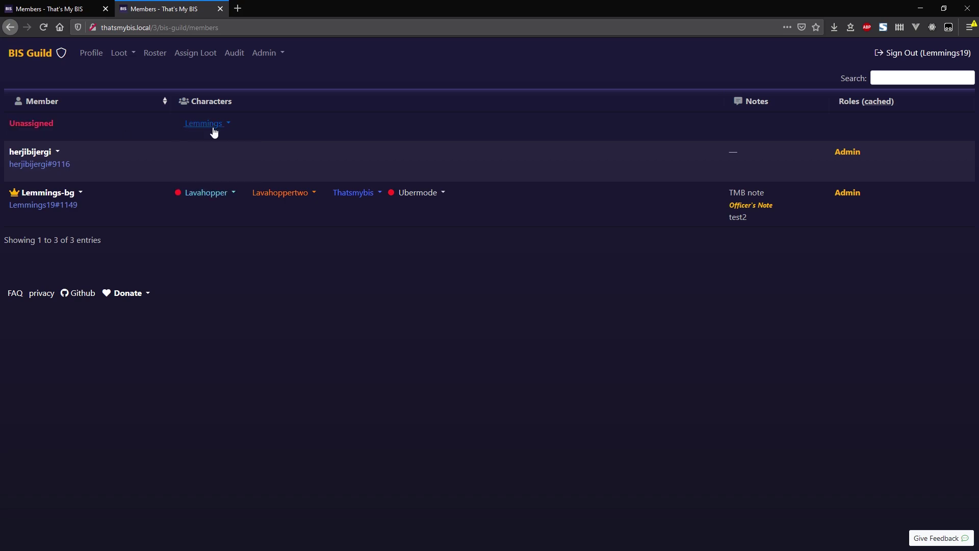
pyautogui.click(111, 143)
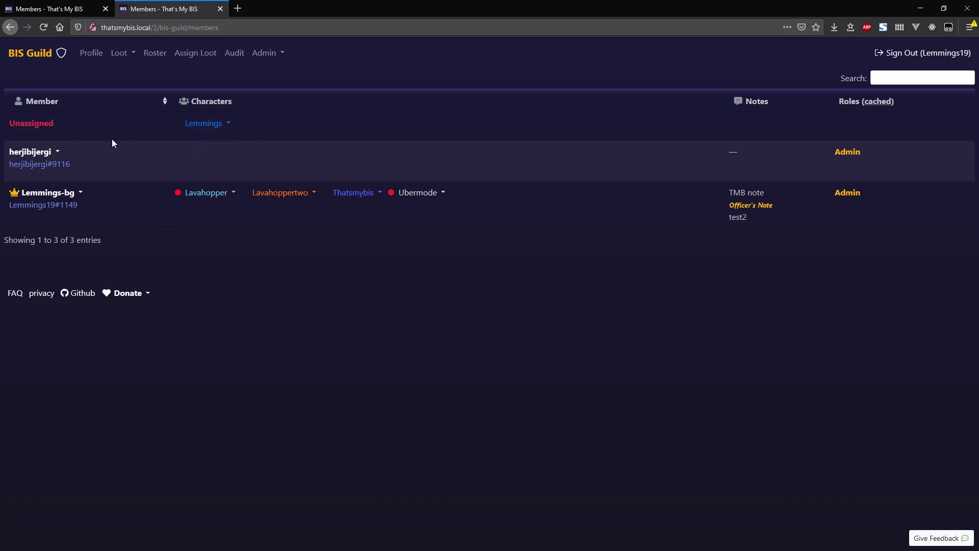
# Edit the profile of the BIS Guild member who has no characters, mark it as Inactive and save.
pyautogui.click(59, 153)
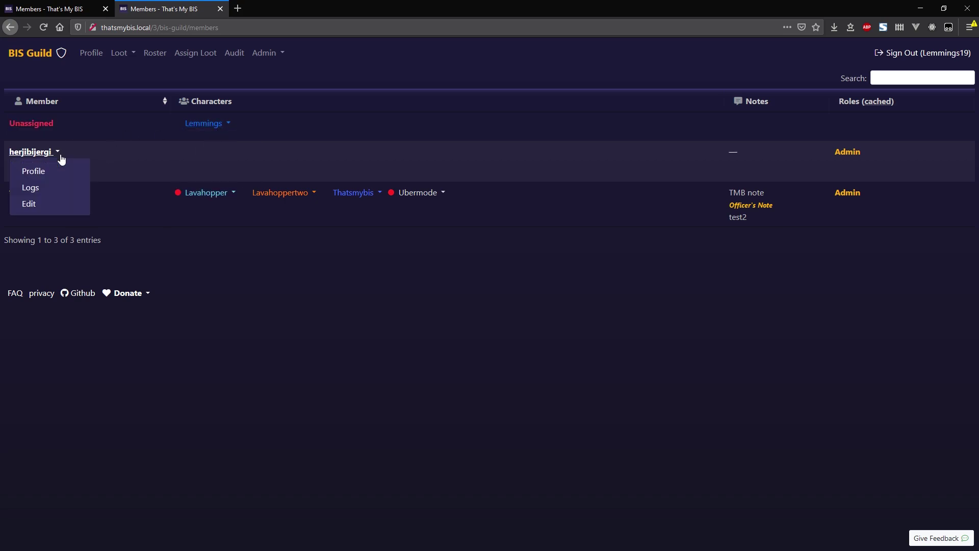
pyautogui.click(29, 204)
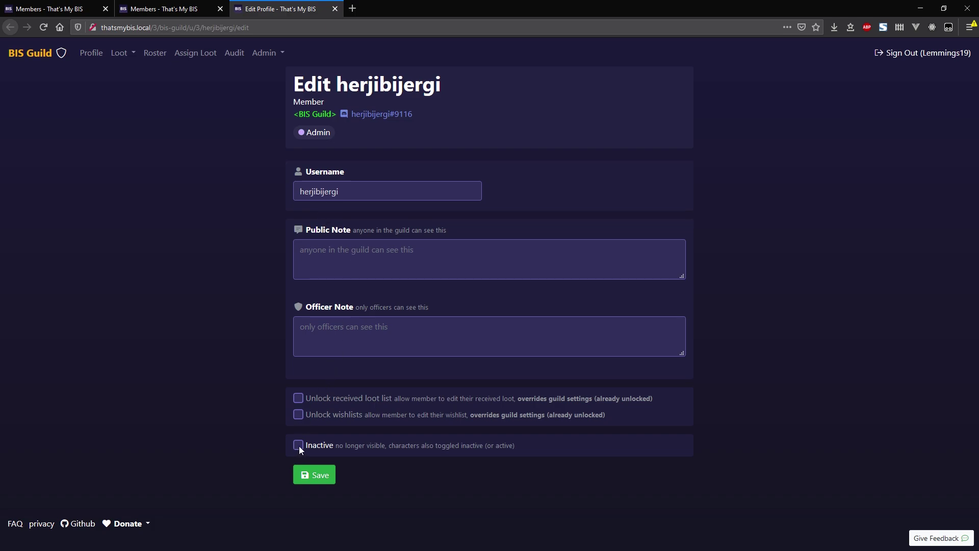
pyautogui.click(318, 479)
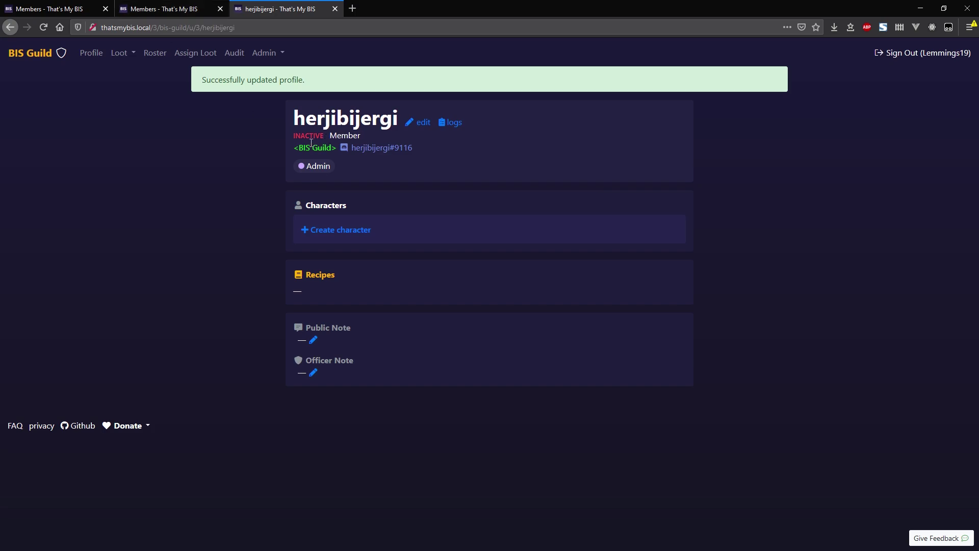
# Refresh the BIS Guild members list and reveal the members grouped under Inactive Members.
pyautogui.hotkey('ctrl', 'shift', 'Tab')
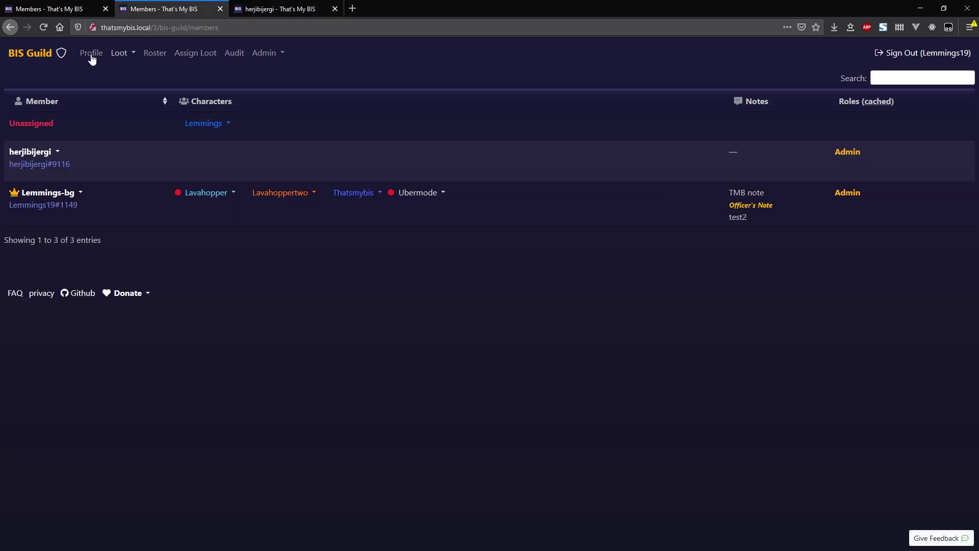
pyautogui.click(45, 32)
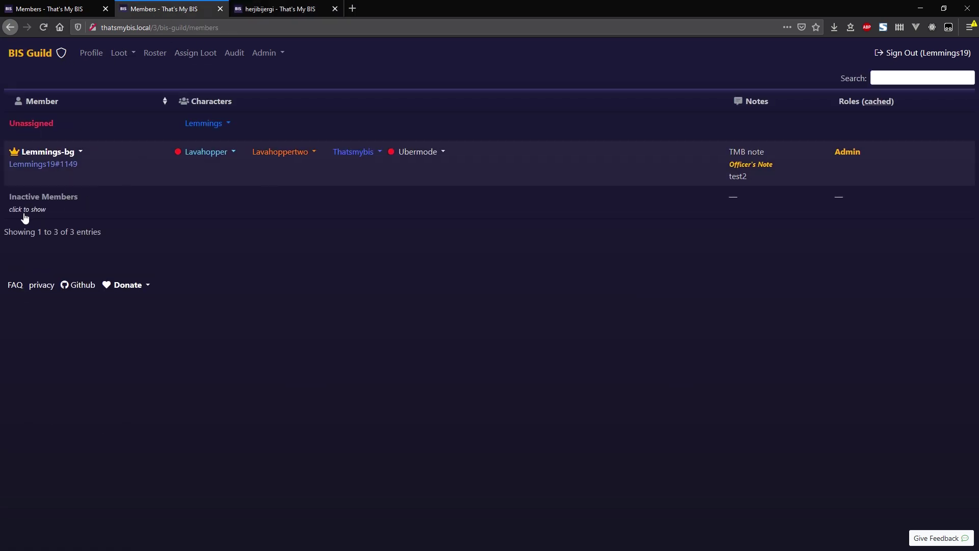
pyautogui.click(27, 211)
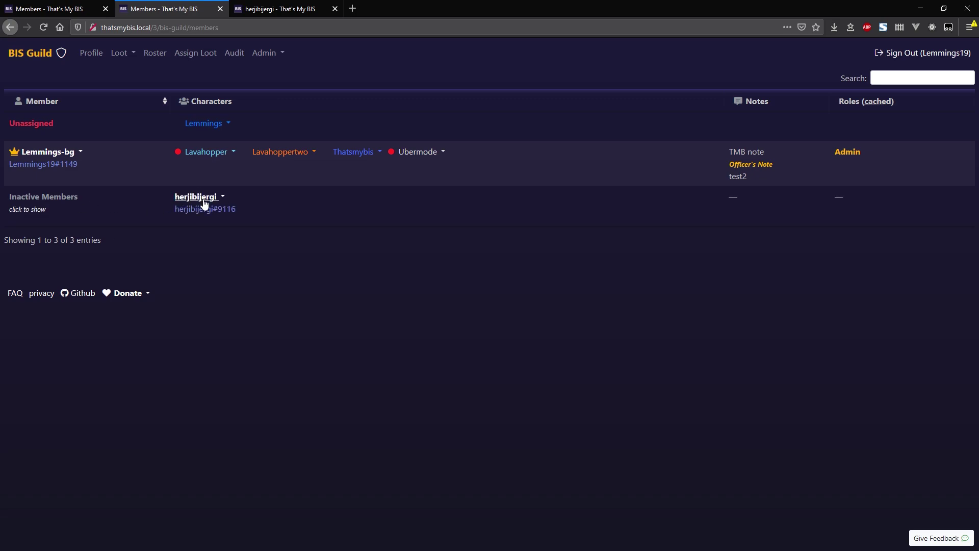
pyautogui.click(39, 210)
# Edit the inactive member's profile, clear the Inactive option, save it and close the profile page.
pyautogui.hotkey('ctrl', 'Tab')
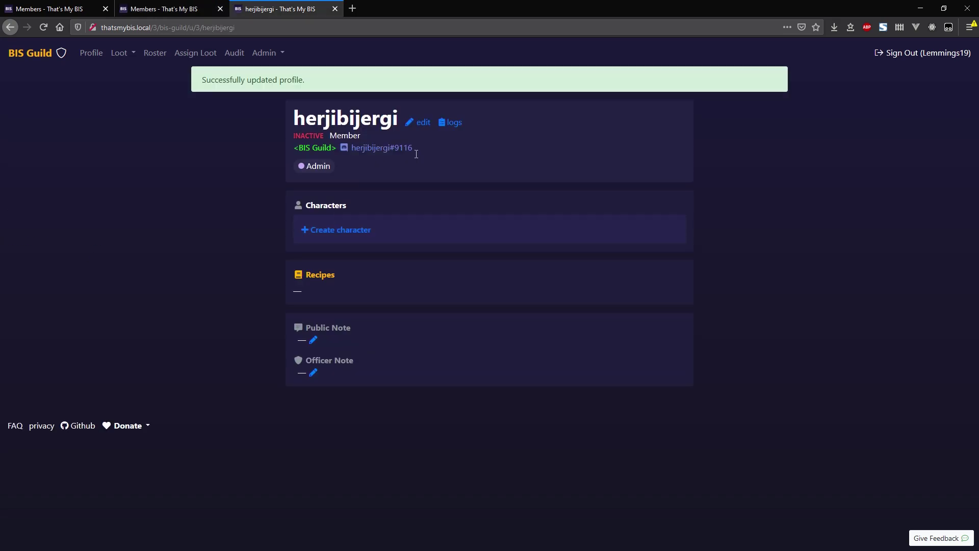
pyautogui.click(423, 126)
pyautogui.click(164, 9)
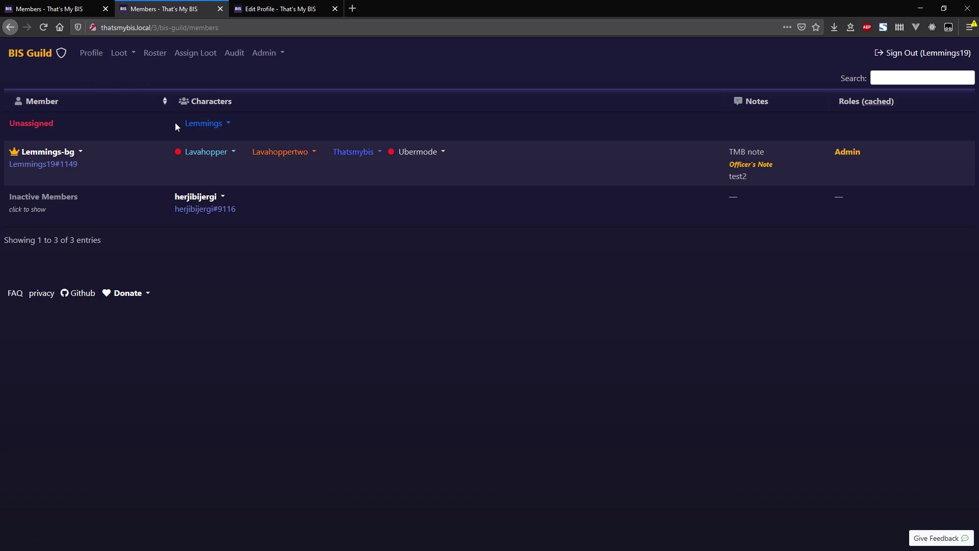
pyautogui.click(224, 198)
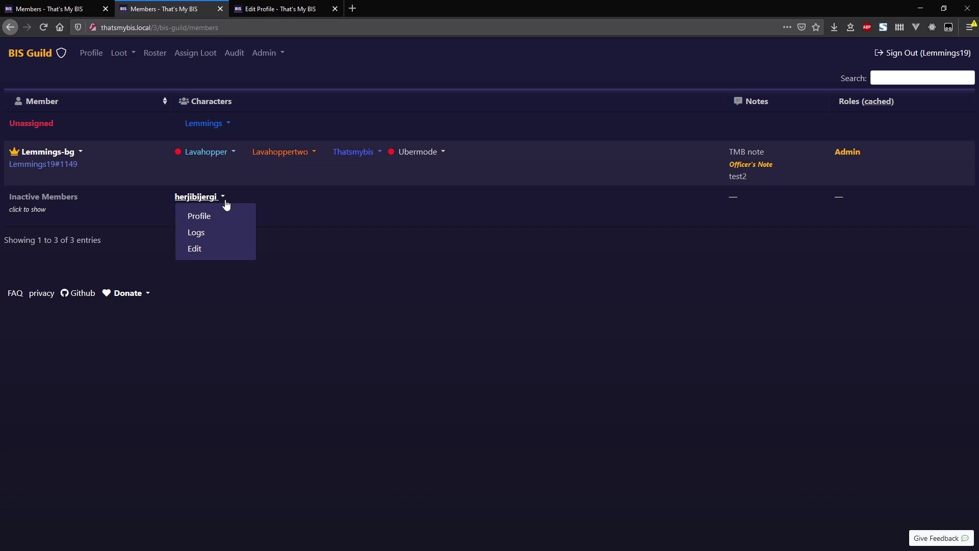
pyautogui.click(269, 6)
pyautogui.click(298, 449)
pyautogui.click(314, 475)
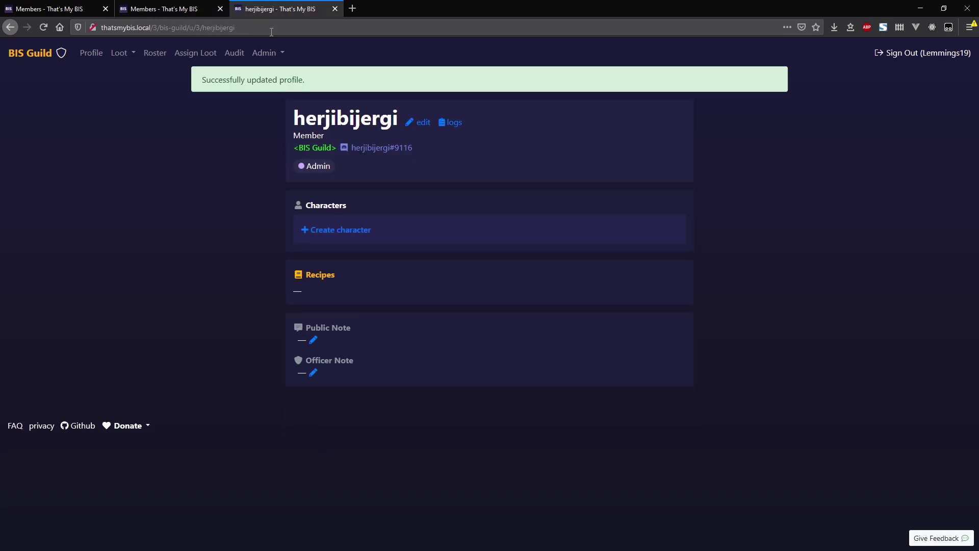
pyautogui.middleClick(280, 15)
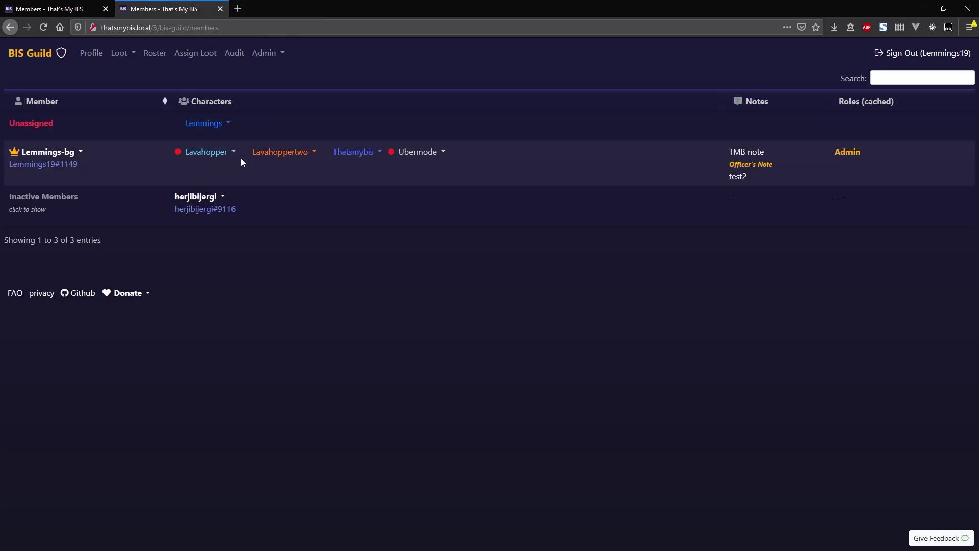
# Edit the Lavahoppertwo character from the members list, mark it as Inactive and save.
pyautogui.click(311, 155)
pyautogui.middleClick(269, 205)
pyautogui.click(261, 6)
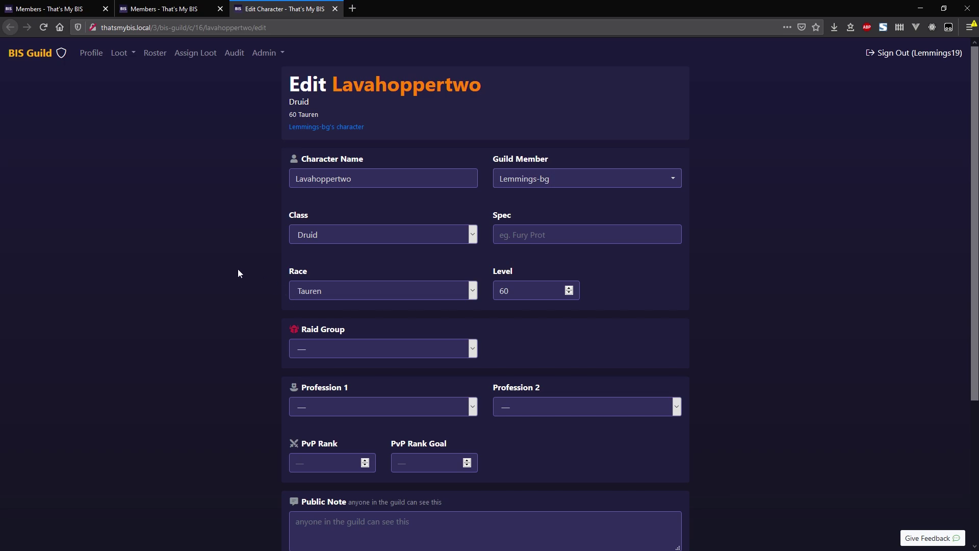
pyautogui.scroll(-4, 238, 274)
pyautogui.click(294, 462)
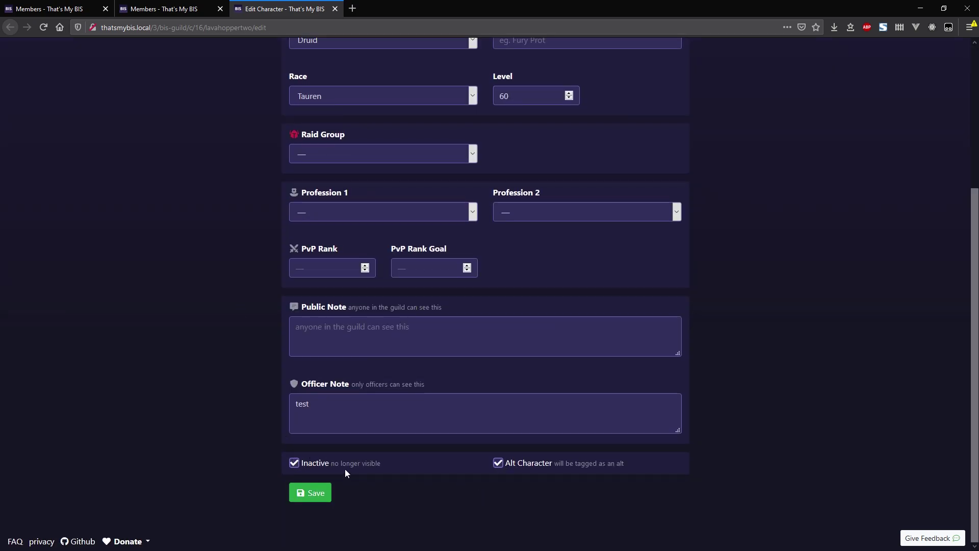
pyautogui.click(317, 492)
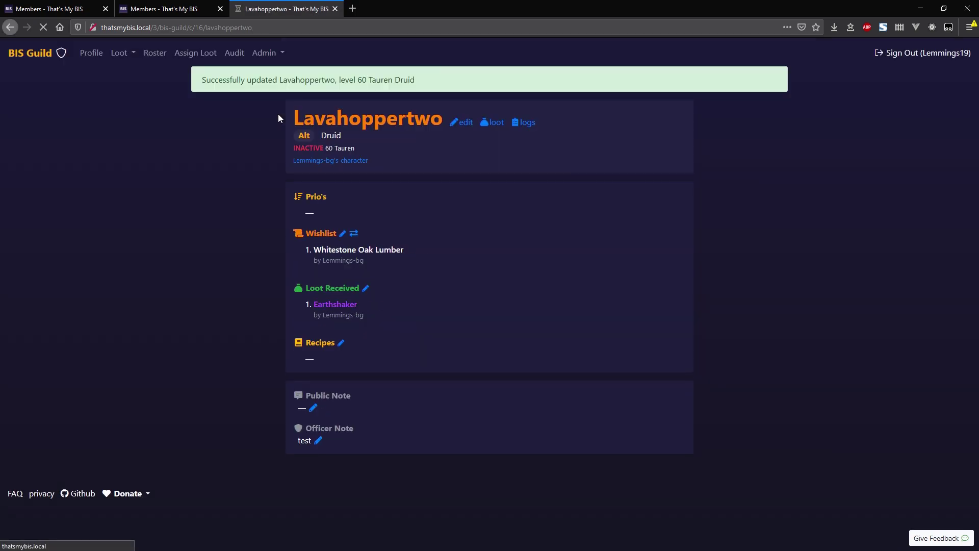
# Refresh the members list and open the guild roster to check how the inactive Lavahoppertwo is handled.
pyautogui.click(204, 8)
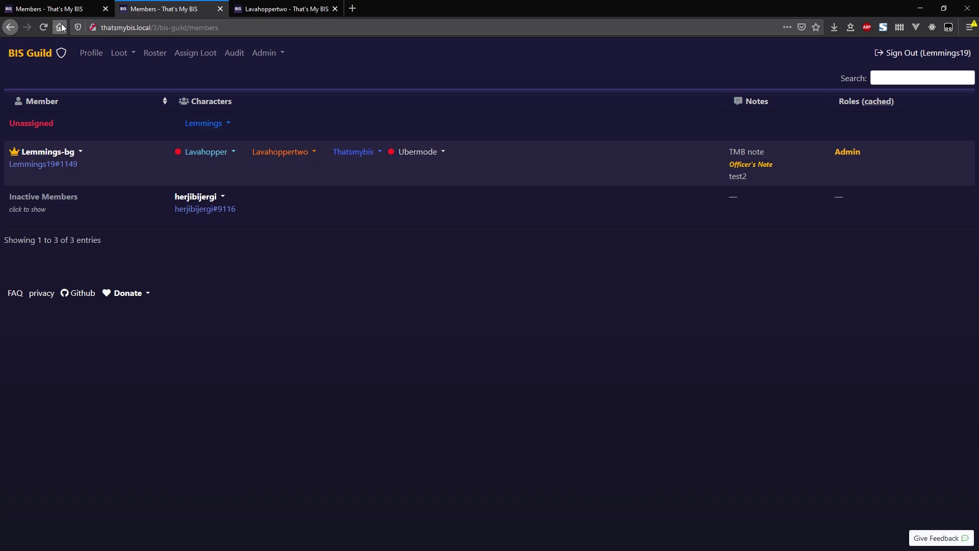
pyautogui.click(43, 27)
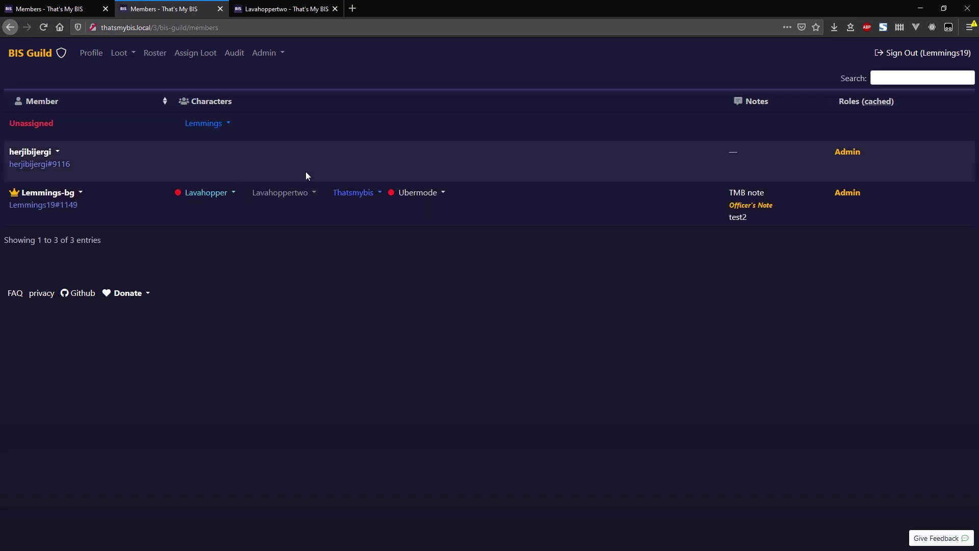
pyautogui.click(267, 11)
pyautogui.click(155, 53)
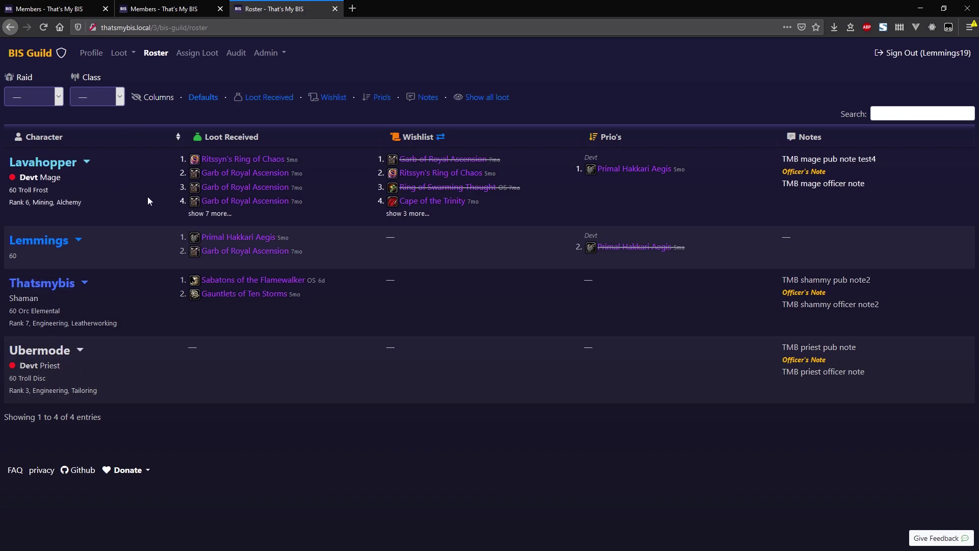
# Reopen Lavahoppertwo for editing from the members list, clear the Inactive option and save the character.
pyautogui.click(158, 11)
pyautogui.click(70, 11)
pyautogui.click(161, 11)
pyautogui.click(253, 198)
pyautogui.middleClick(264, 244)
pyautogui.click(248, 8)
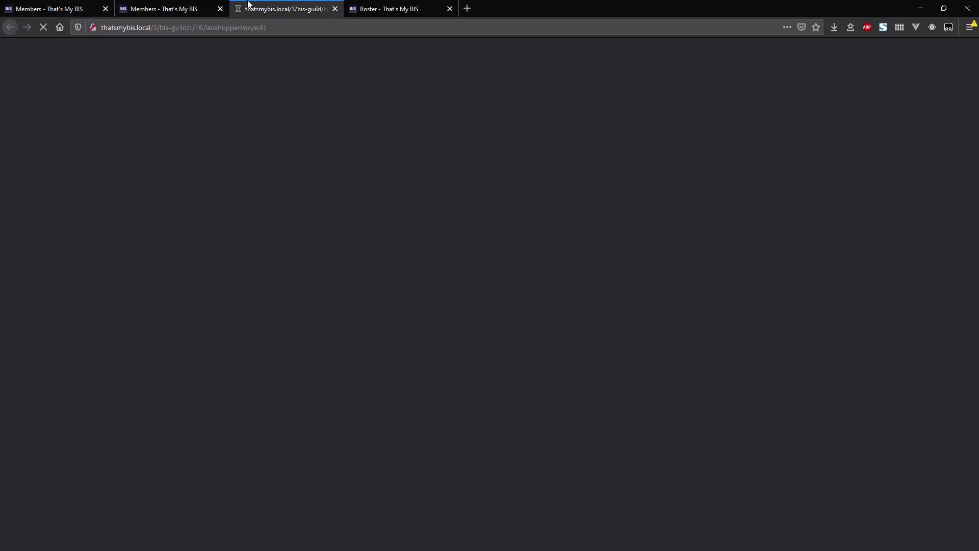
pyautogui.click(176, 10)
pyautogui.click(276, 169)
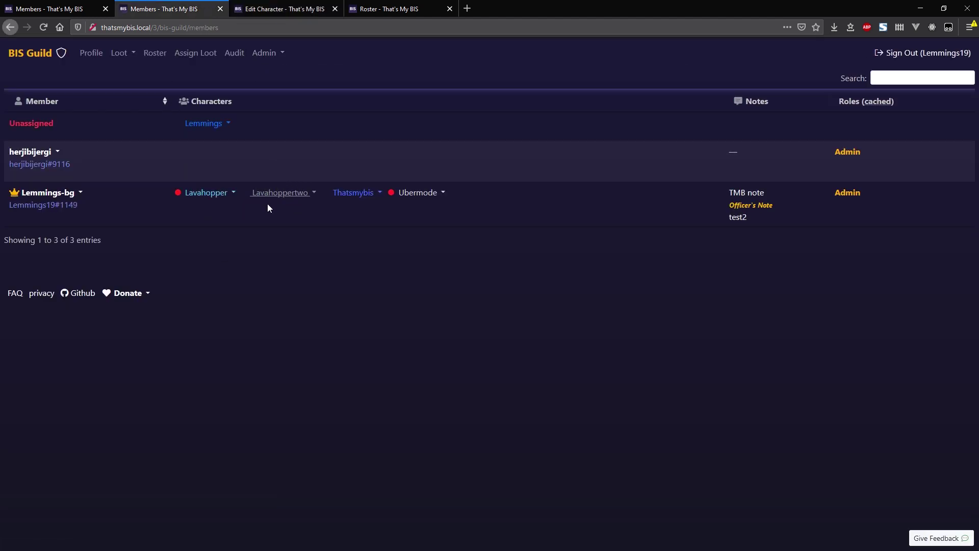
pyautogui.click(261, 10)
pyautogui.scroll(-3, 367, 371)
pyautogui.click(294, 463)
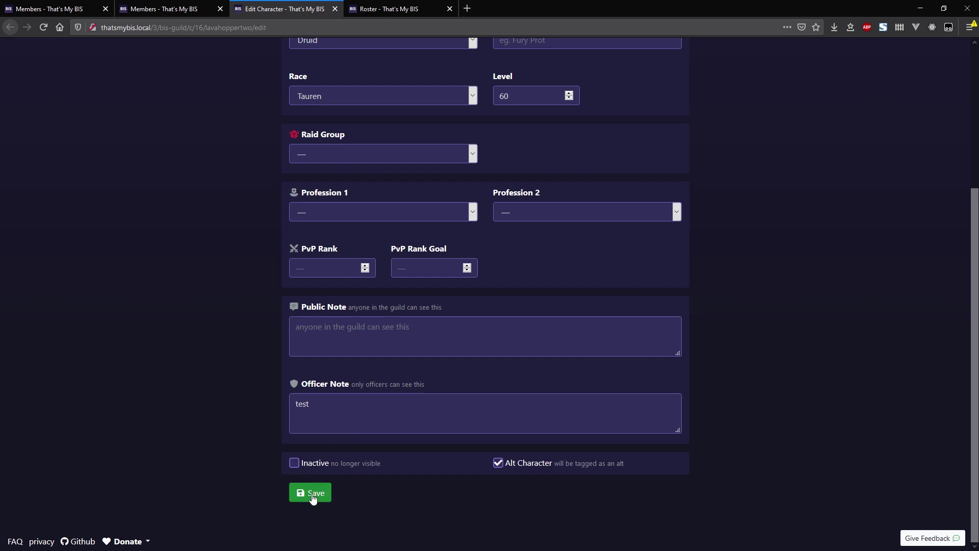
pyautogui.click(311, 493)
# Refresh the guild roster to check for Lavahoppertwo, and return to the members list.
pyautogui.click(361, 12)
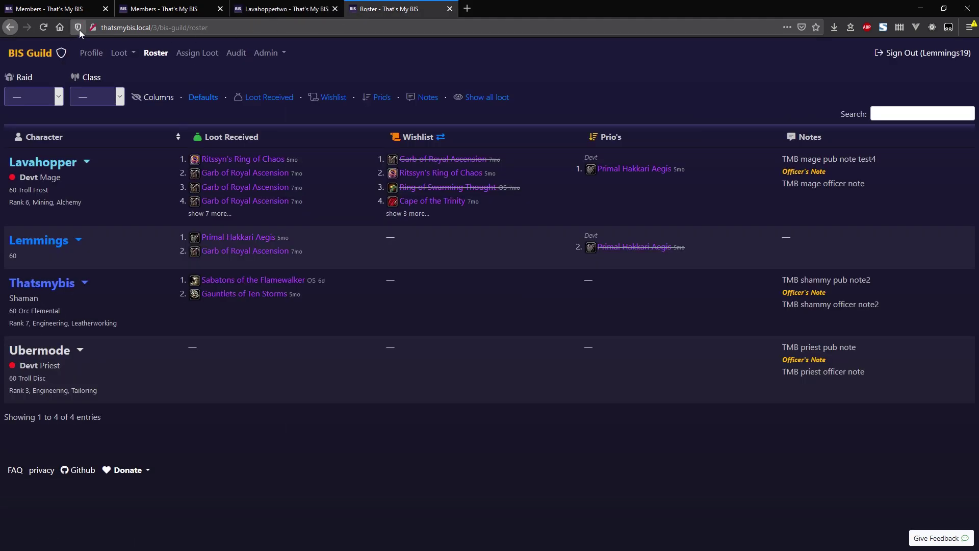
pyautogui.click(44, 27)
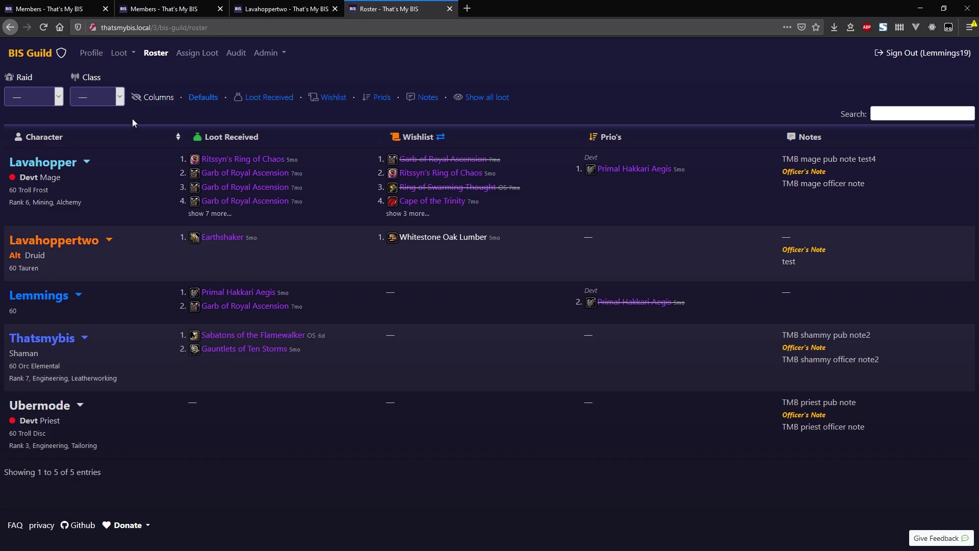
pyautogui.click(263, 7)
pyautogui.click(193, 8)
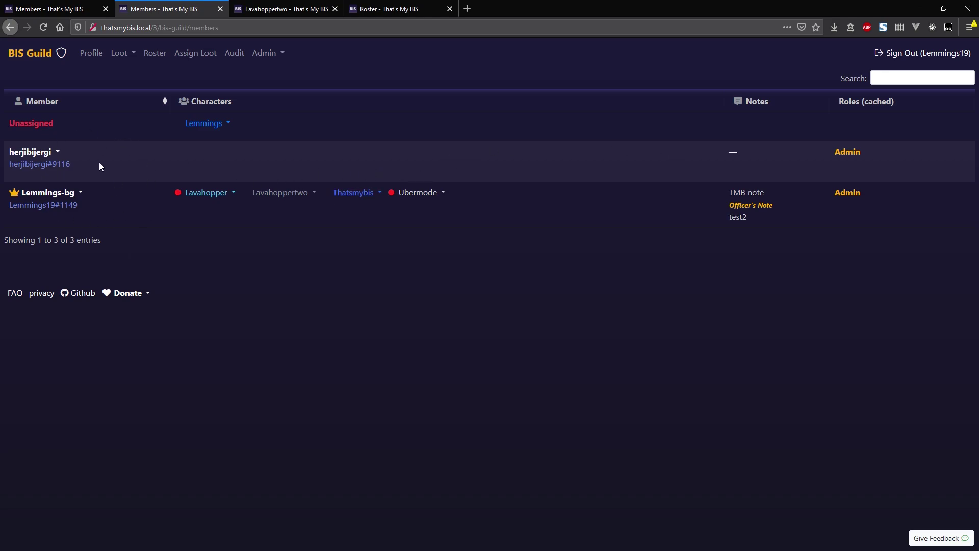
pyautogui.click(235, 28)
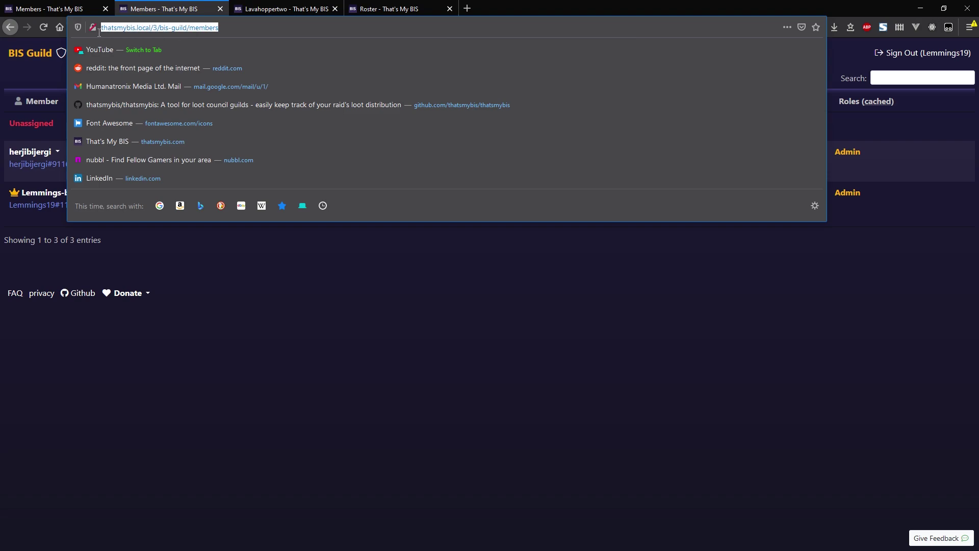
pyautogui.click(20, 77)
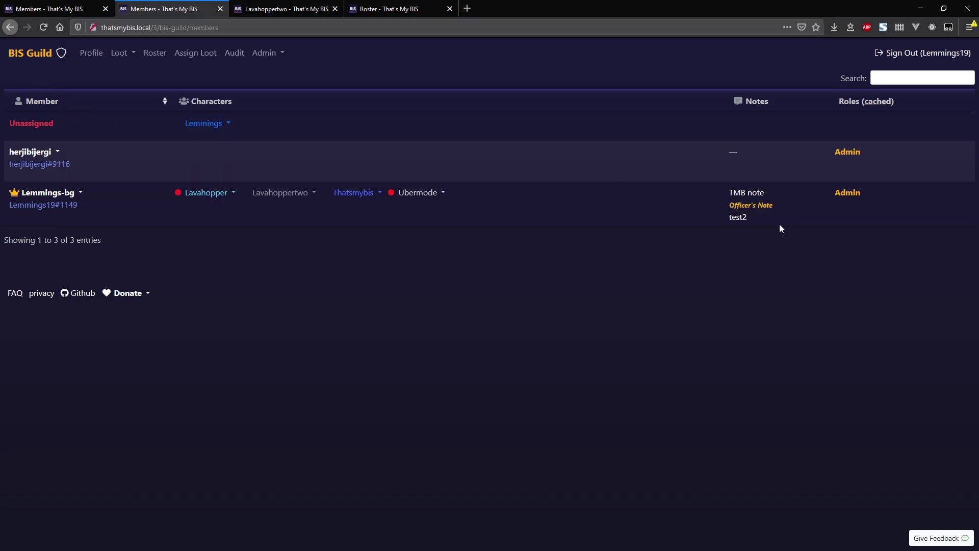
# Open the guild's Raid Groups page and look over the edit, logs and disable options of each raid.
pyautogui.click(271, 57)
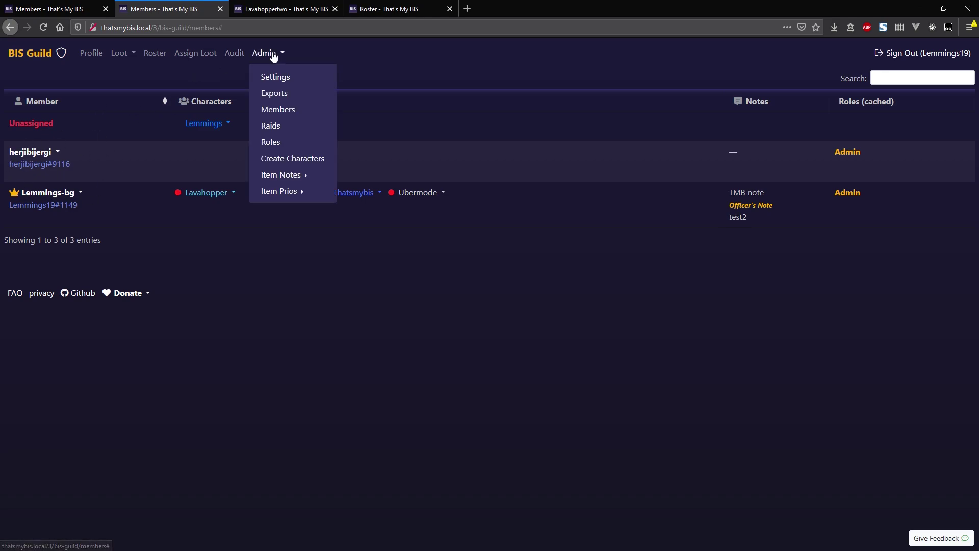
pyautogui.click(276, 127)
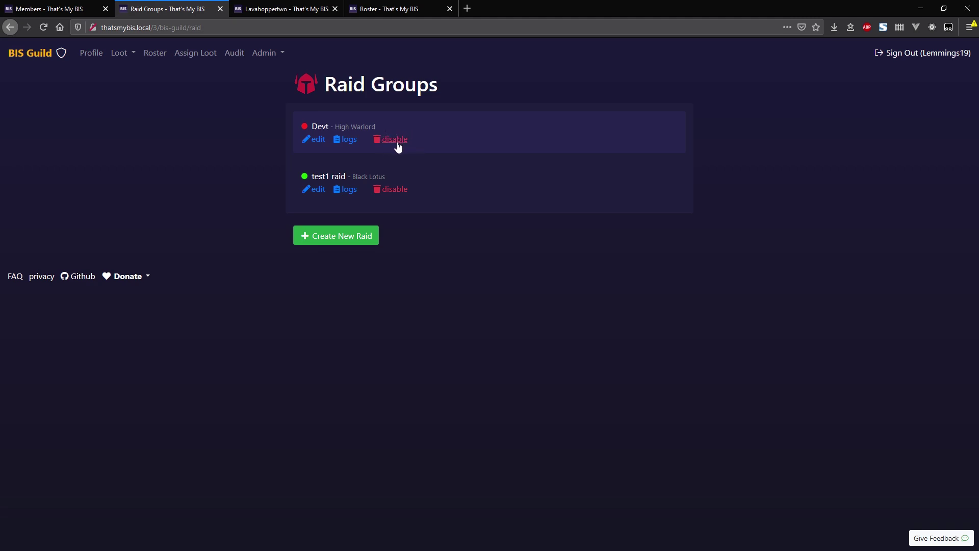
pyautogui.moveTo(397, 148)
pyautogui.click(267, 55)
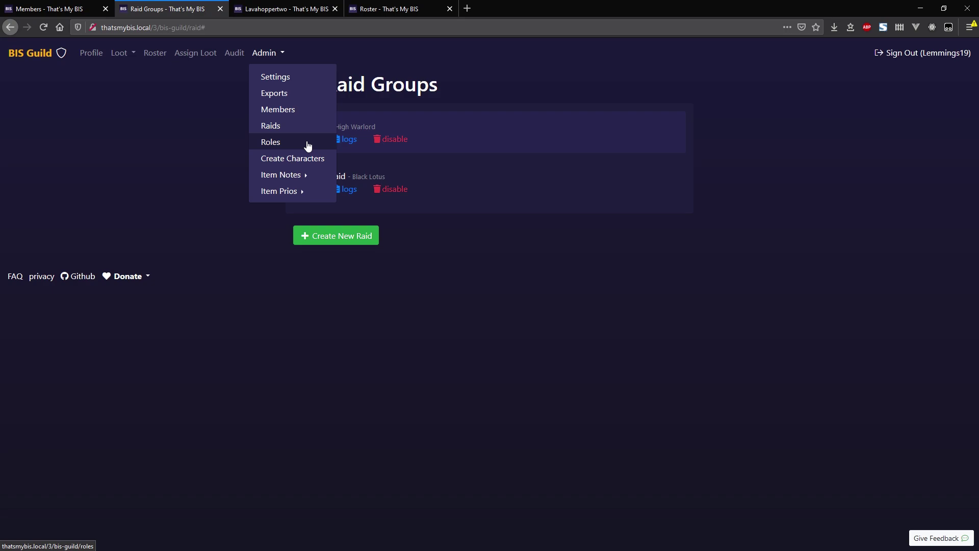
pyautogui.click(155, 120)
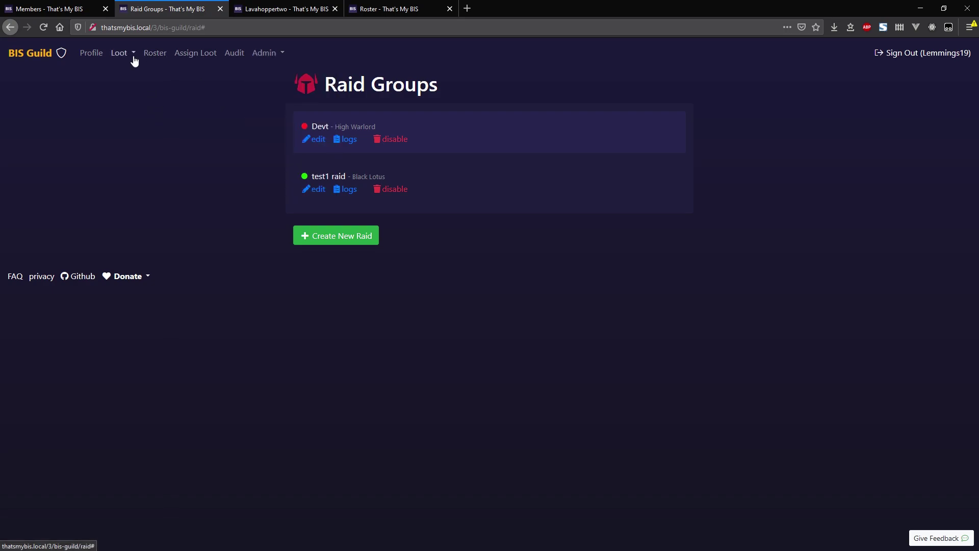
# Look over the Onyxia's Lair loot page in a separate tab, close it and return to Raid Groups.
pyautogui.click(131, 56)
pyautogui.middleClick(148, 145)
pyautogui.click(249, 8)
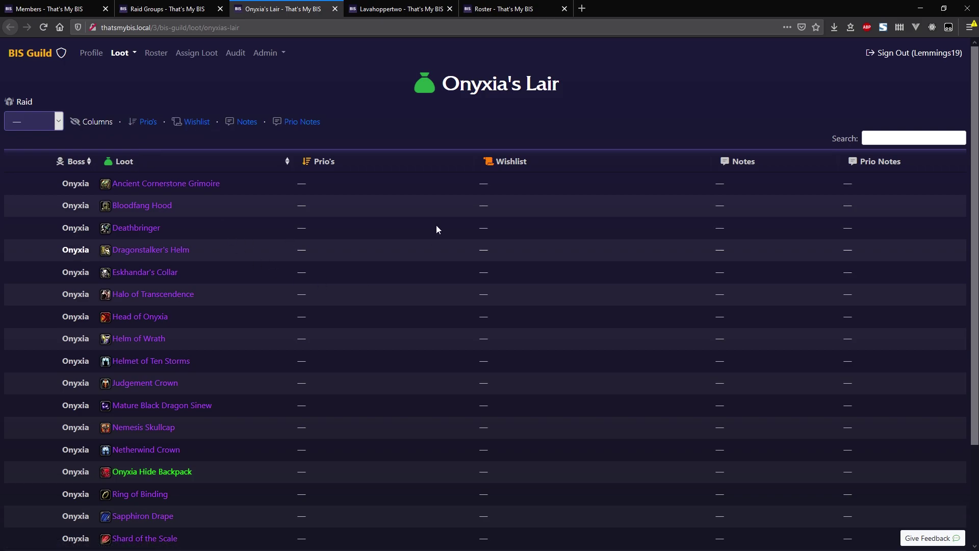
pyautogui.scroll(-3, 436, 233)
pyautogui.scroll(3, 390, 298)
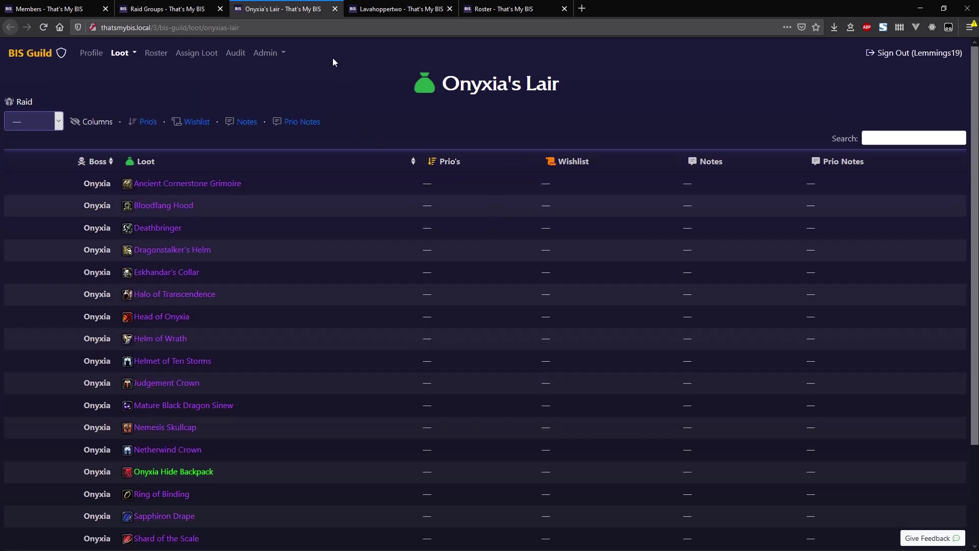
pyautogui.click(334, 8)
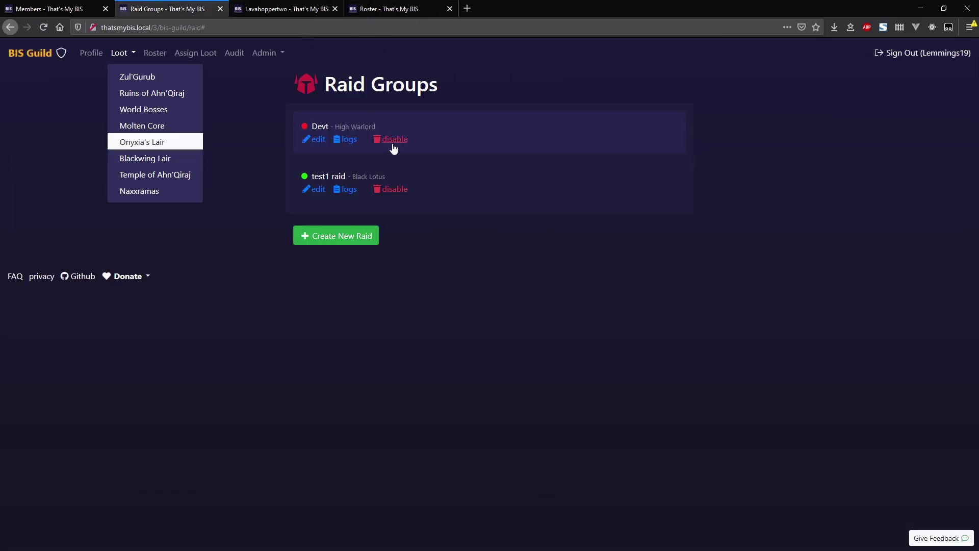
pyautogui.click(268, 112)
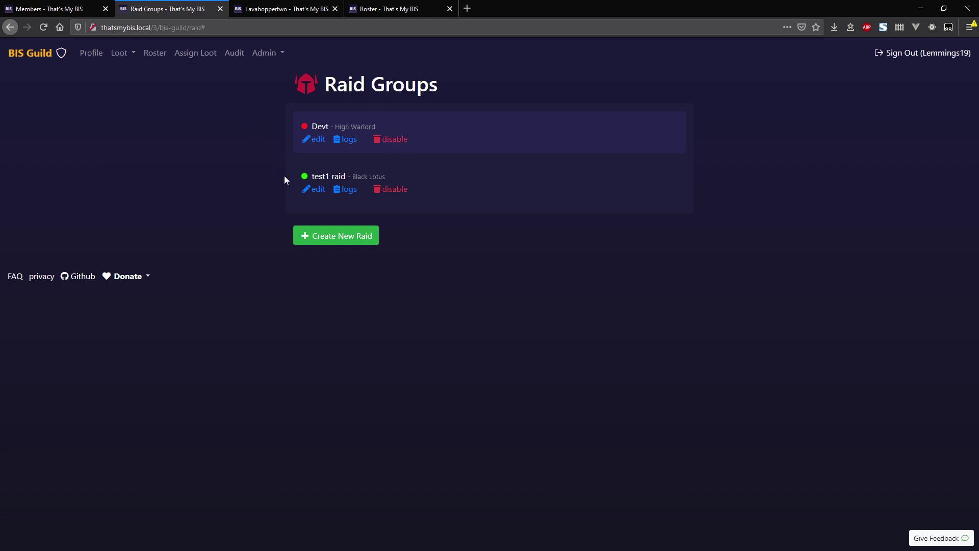
# Open the Discord Roles page and examine the role list and the option to sync roles.
pyautogui.click(271, 56)
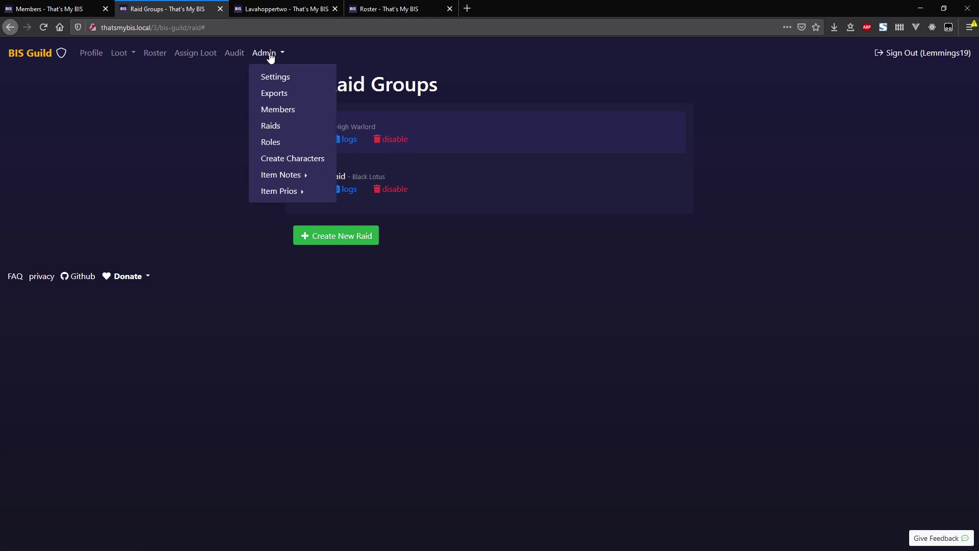
pyautogui.click(277, 140)
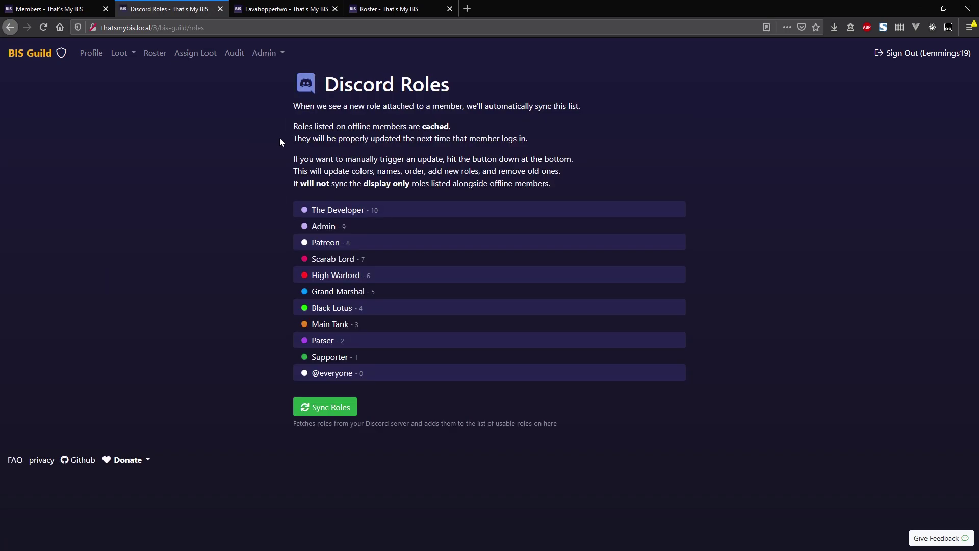
pyautogui.click(322, 415)
pyautogui.moveTo(309, 208); pyautogui.dragTo(380, 371)
pyautogui.click(379, 371)
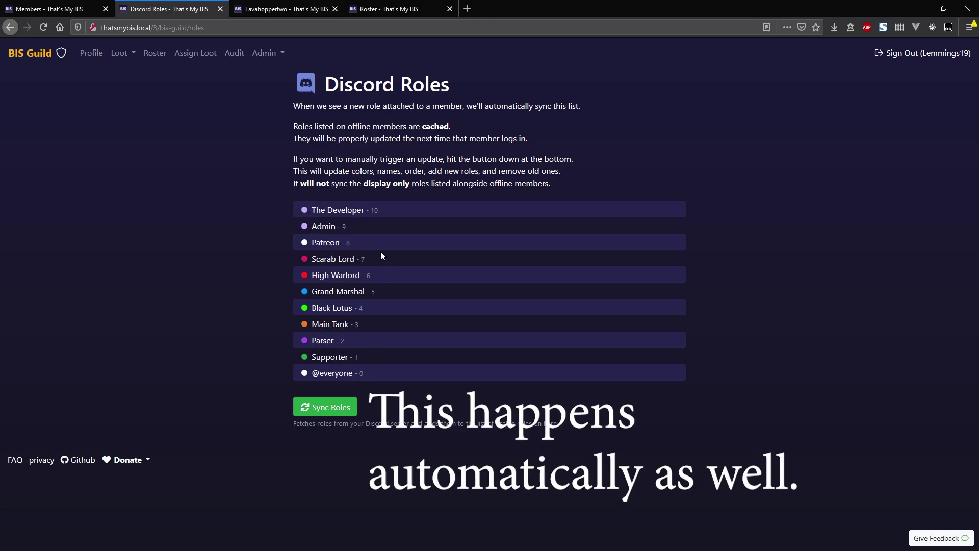
# Open the item notes form for Temple of Ahn'Qiraj and go to its Tokens section.
pyautogui.click(281, 54)
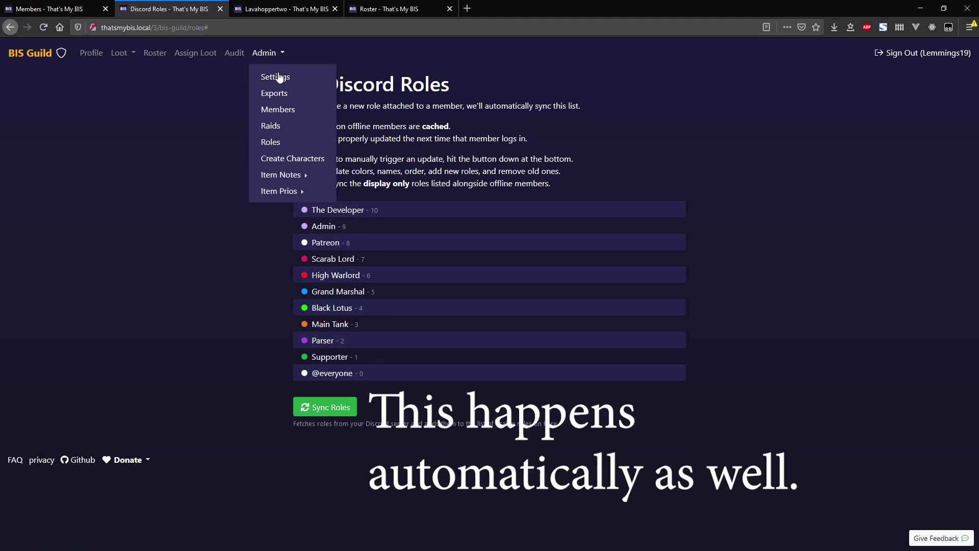
pyautogui.click(302, 176)
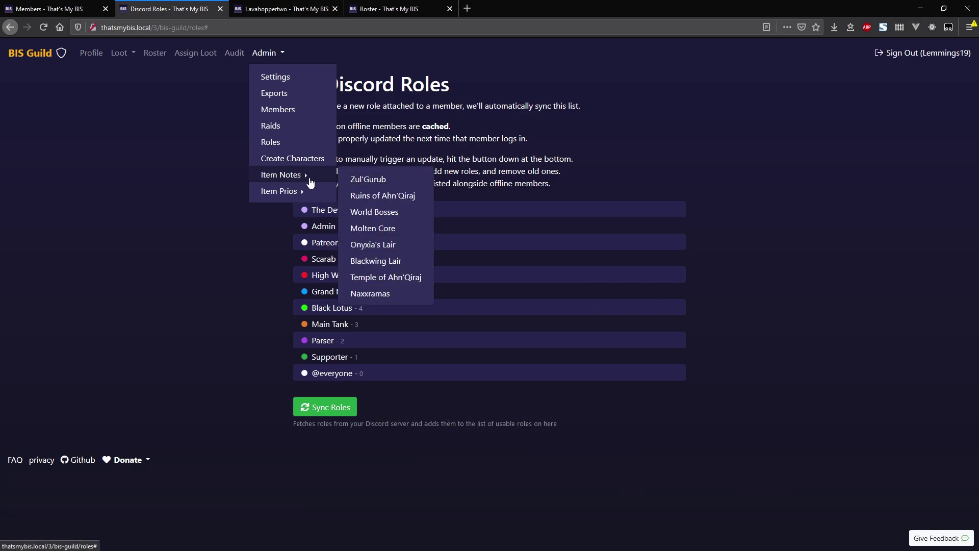
pyautogui.click(385, 277)
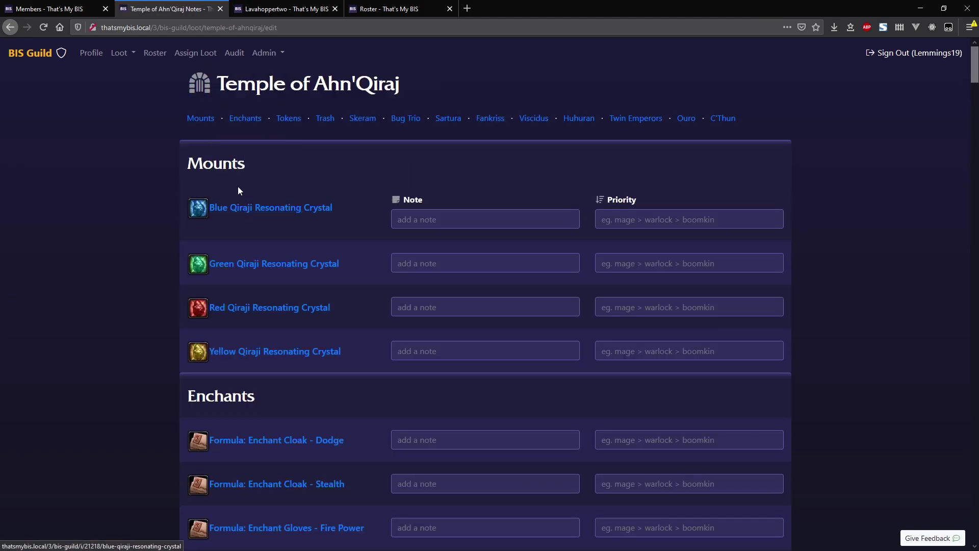
pyautogui.scroll(-12, 173, 215)
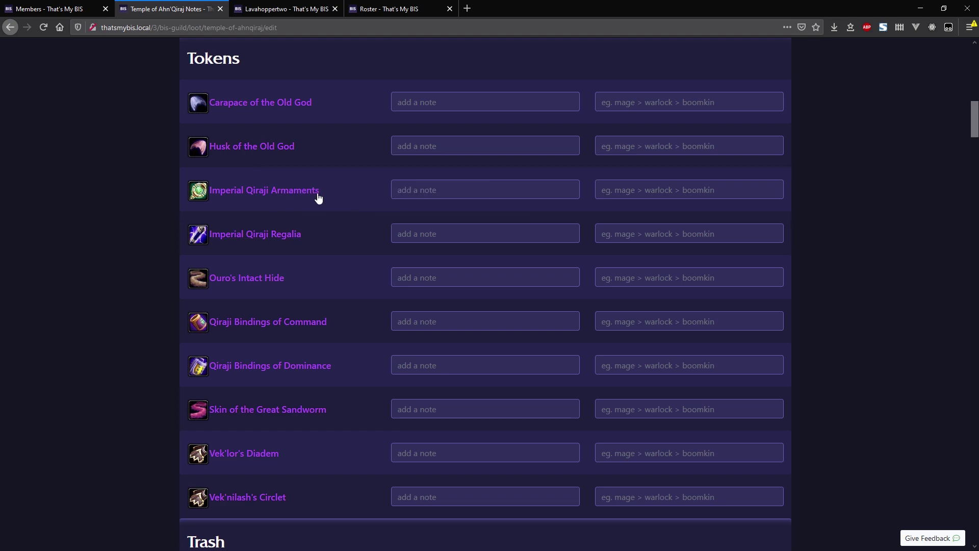
# Set Husk of the Old God's priority to "Mage > Warlock > Priest > Druid" and its note to "anything else I want".
pyautogui.click(423, 199)
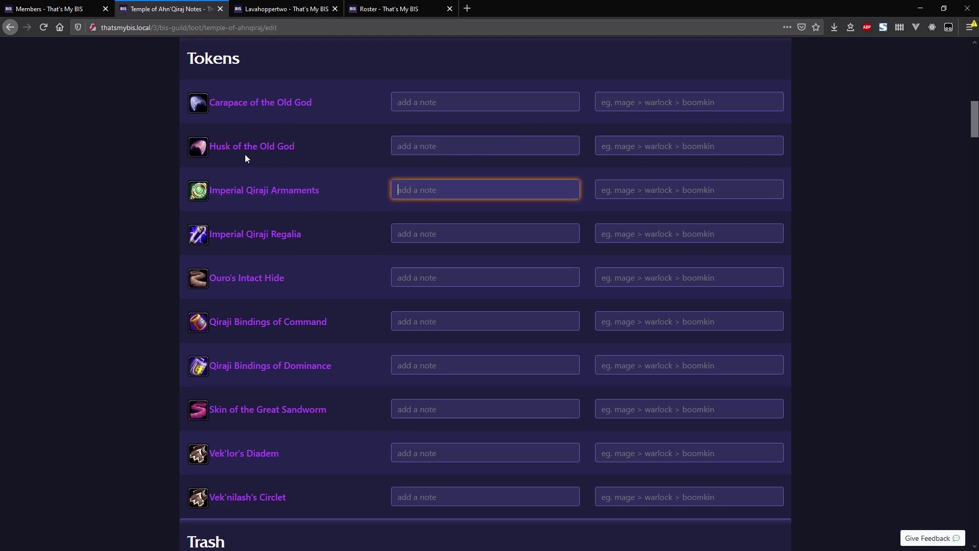
pyautogui.moveTo(246, 150)
pyautogui.click(622, 146)
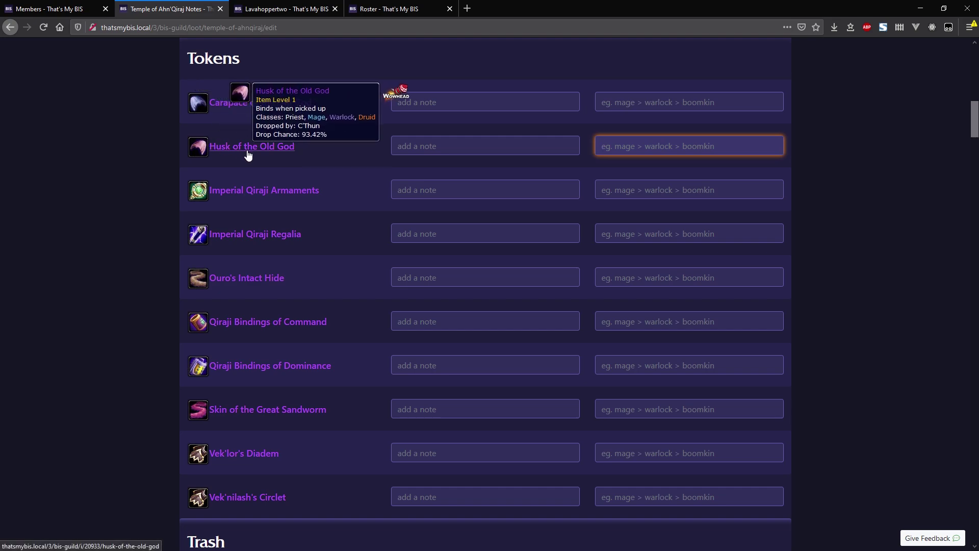
pyautogui.write('Mage > Warlock > Priest > Druid')
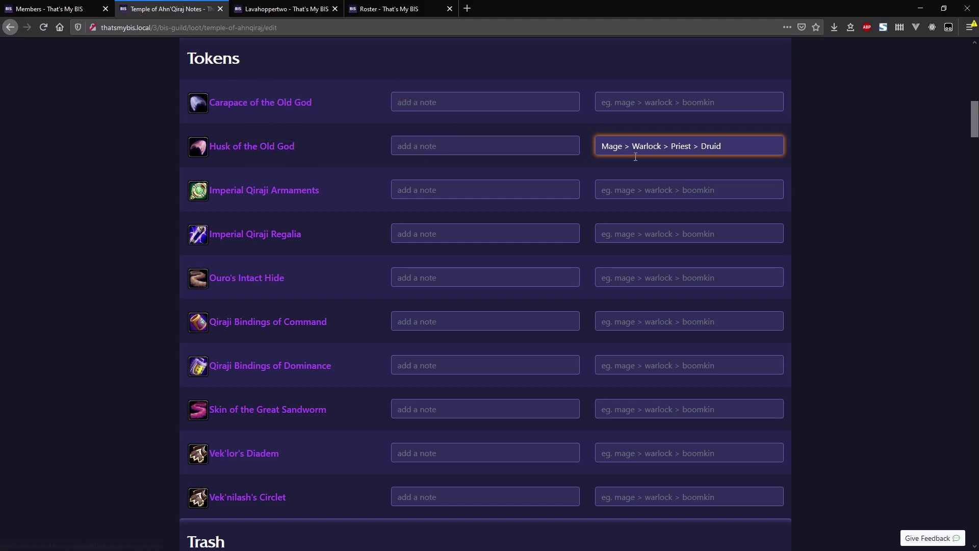
pyautogui.tripleClick(708, 155)
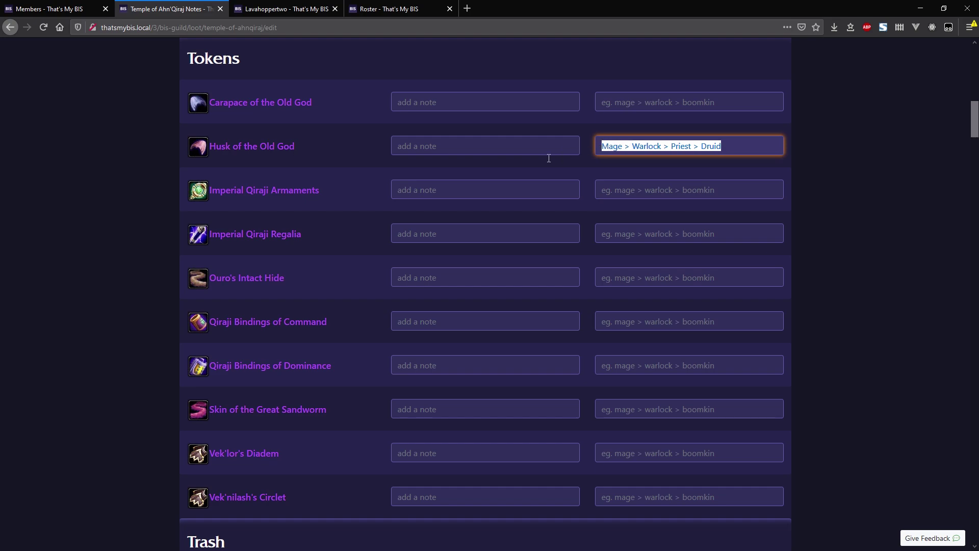
pyautogui.click(470, 148)
pyautogui.write('anything else I want')
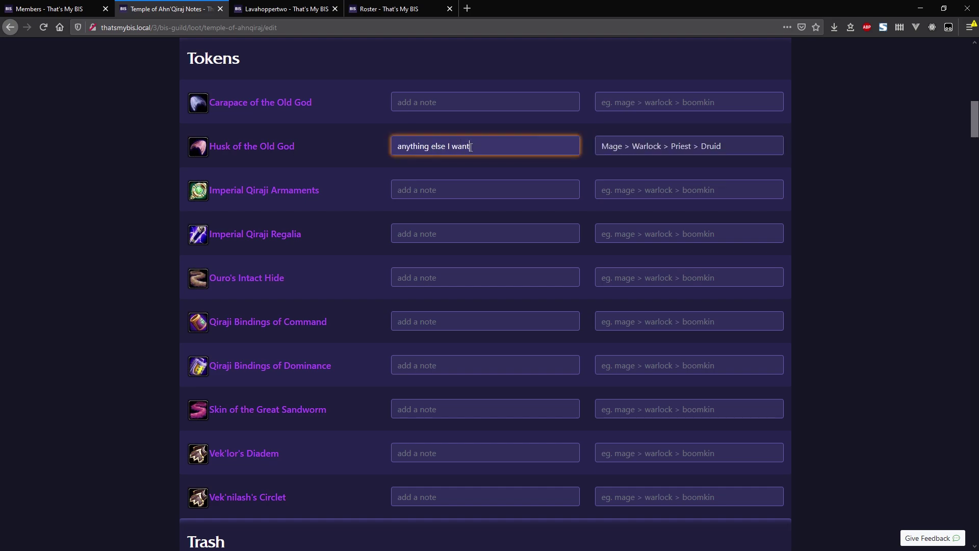
# Look through the Temple of Ahn'Qiraj notes form down to its submit option and back to the start.
pyautogui.scroll(-2, 950, 136)
pyautogui.scroll(20, 806, 184)
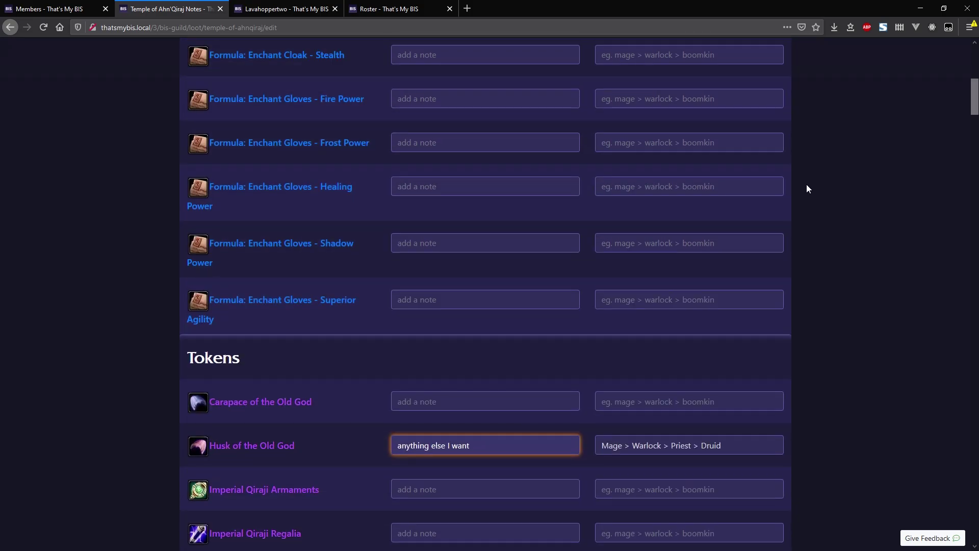
pyautogui.scroll(2, 975, 54)
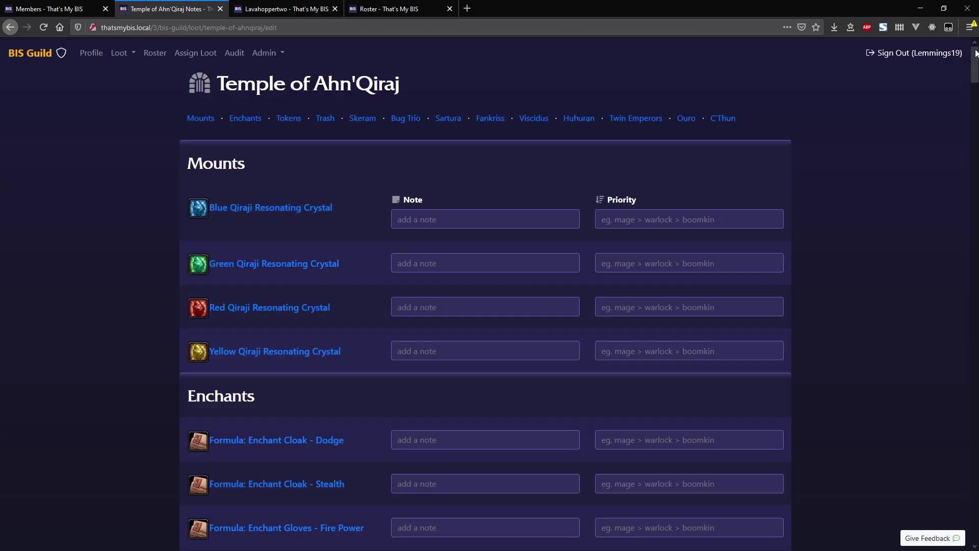
pyautogui.moveTo(976, 68); pyautogui.dragTo(976, 522)
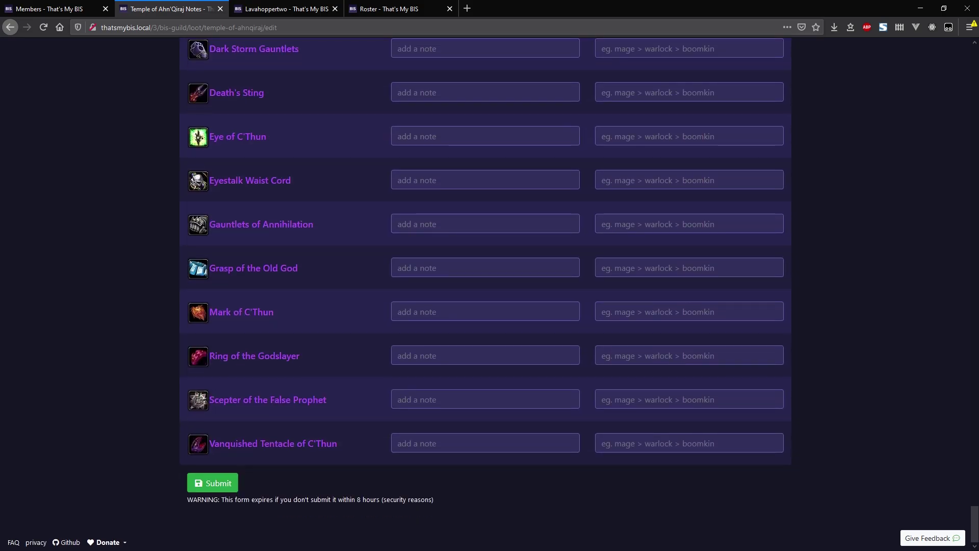
pyautogui.moveTo(941, 249); pyautogui.dragTo(960, 103)
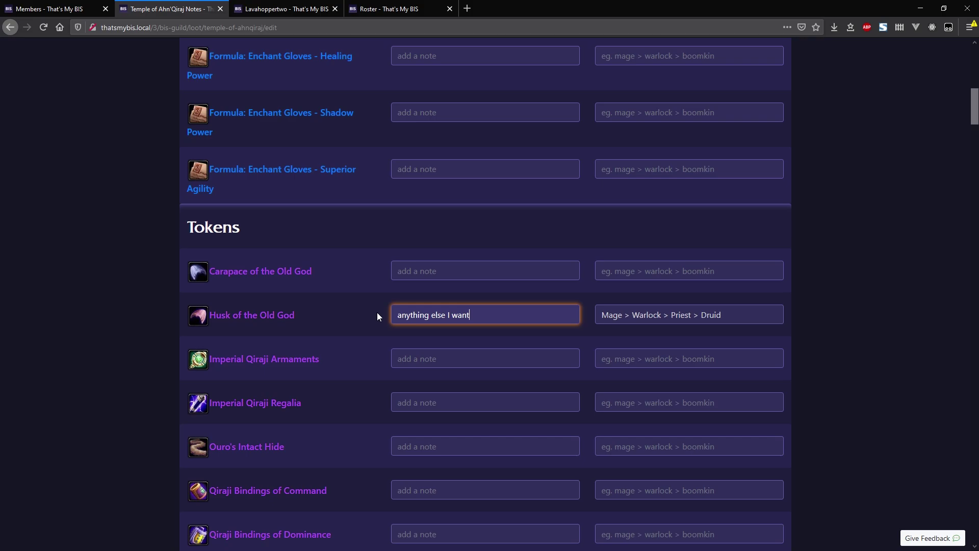
pyautogui.scroll(10, 449, 244)
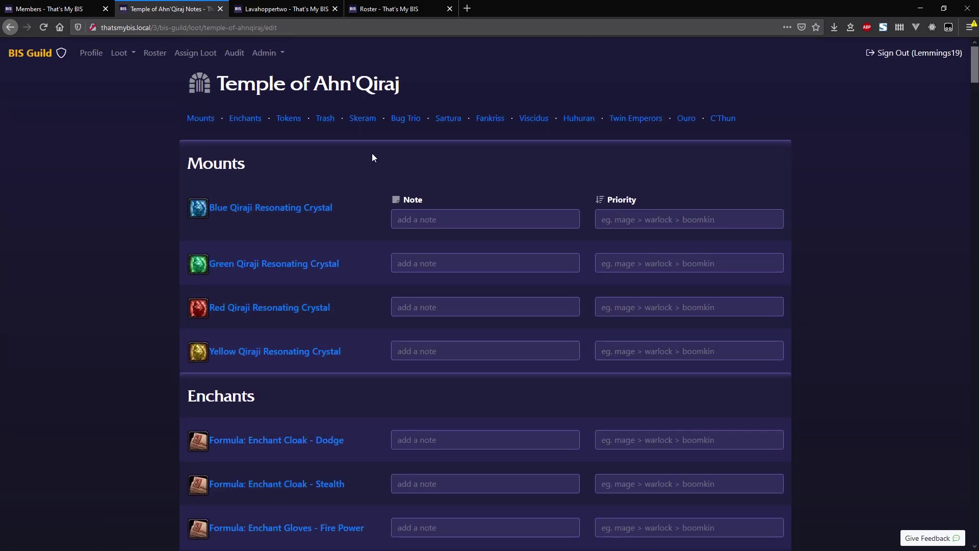
# Review the note and priority entered for Husk of the Old God in the Tokens section.
pyautogui.click(267, 53)
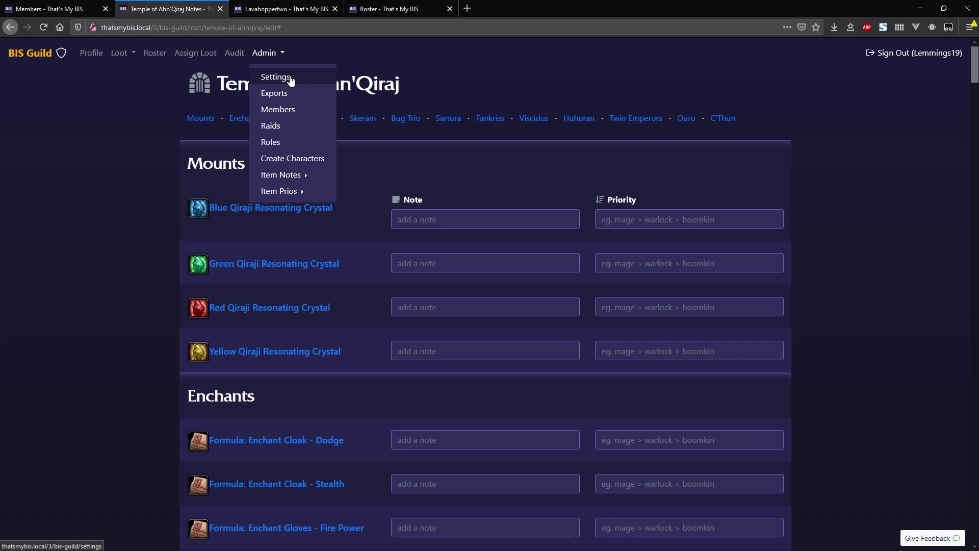
pyautogui.scroll(-12, 617, 312)
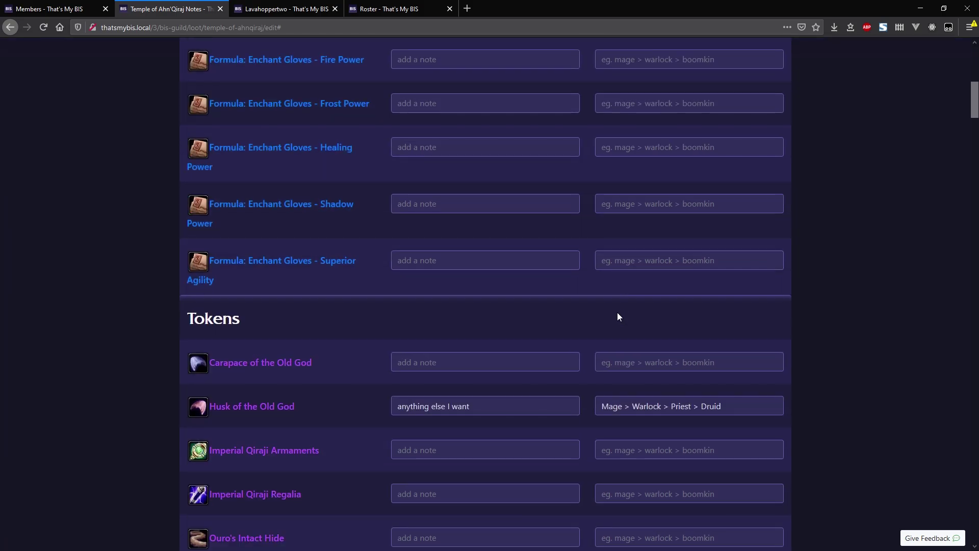
pyautogui.click(486, 205)
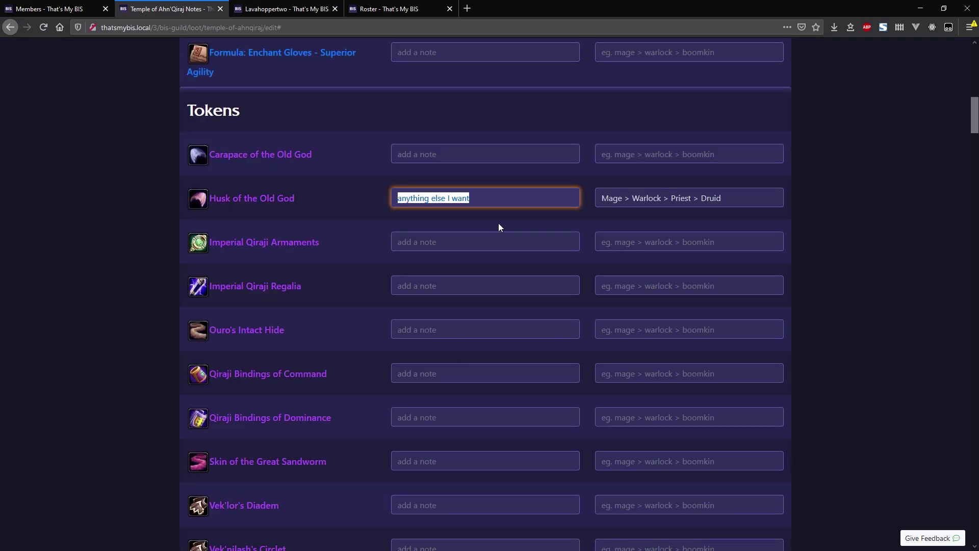
pyautogui.tripleClick(512, 201)
pyautogui.click(522, 202)
pyautogui.tripleClick(529, 201)
pyautogui.scroll(12, 492, 211)
pyautogui.scroll(1, 378, 153)
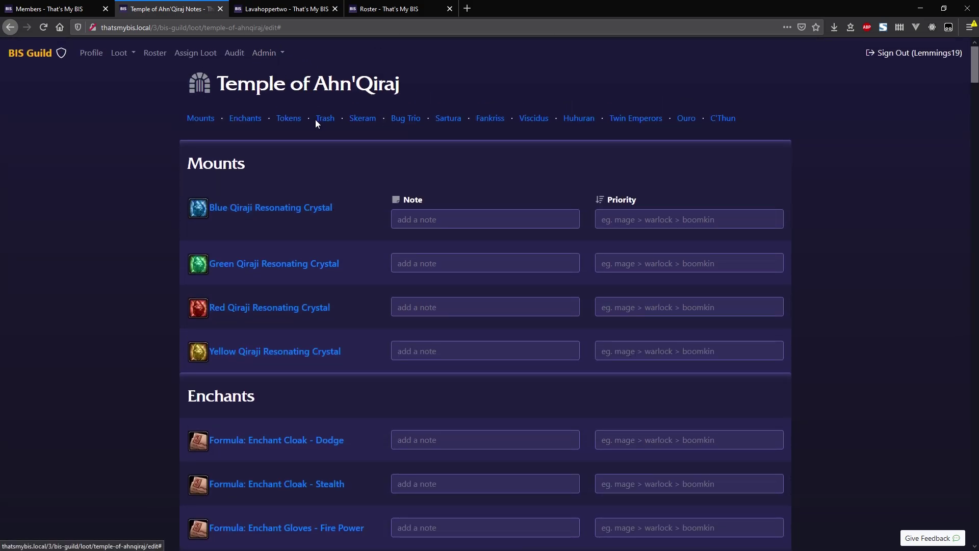
pyautogui.scroll(-8, 430, 276)
pyautogui.click(527, 413)
pyautogui.click(366, 376)
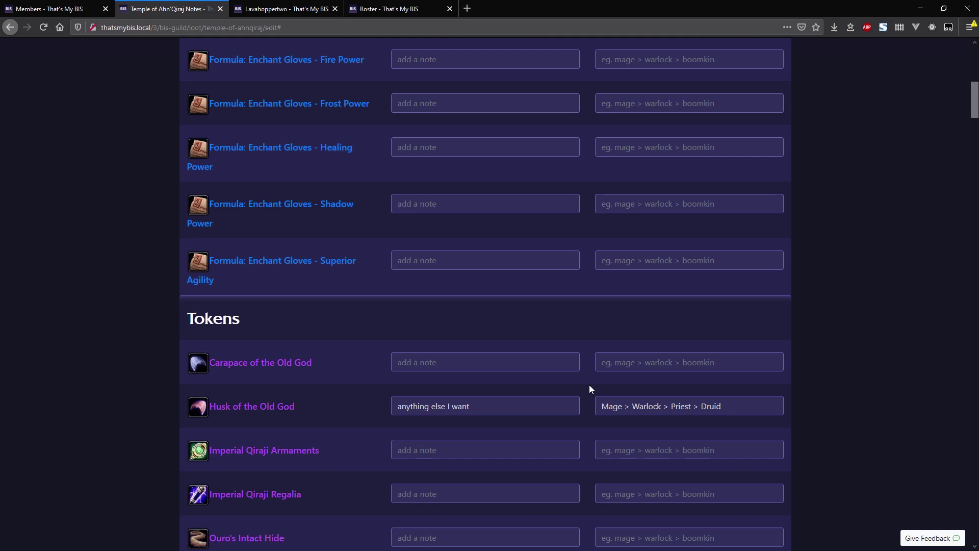
pyautogui.scroll(9, 592, 405)
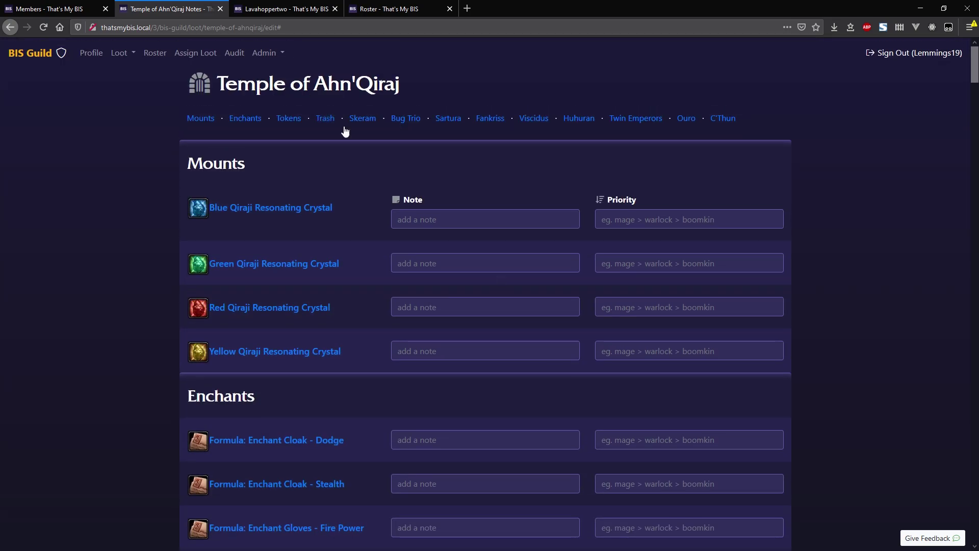
# Open the Temple of Ahn'Qiraj item prios for the Devt raid and look over the Mounts and Enchants entries.
pyautogui.click(268, 53)
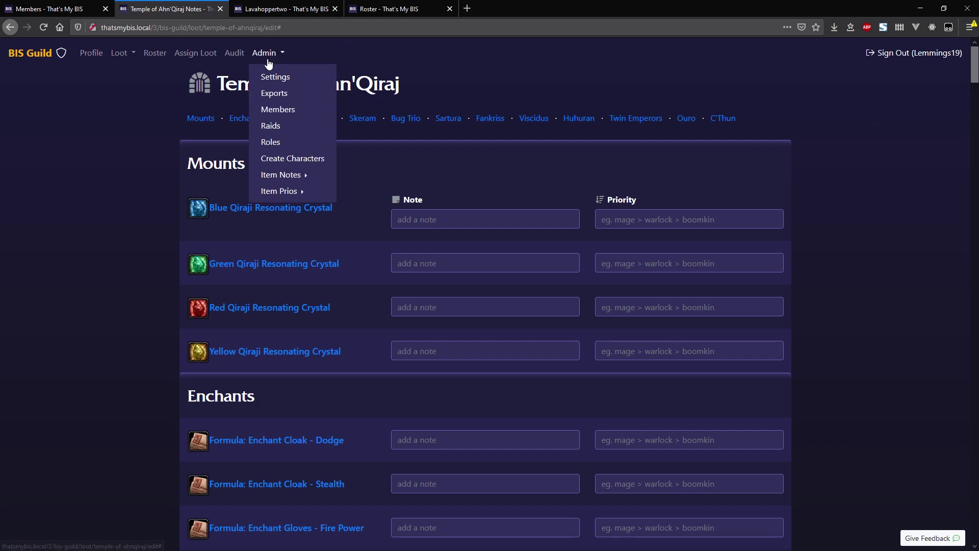
pyautogui.click(306, 193)
pyautogui.click(381, 293)
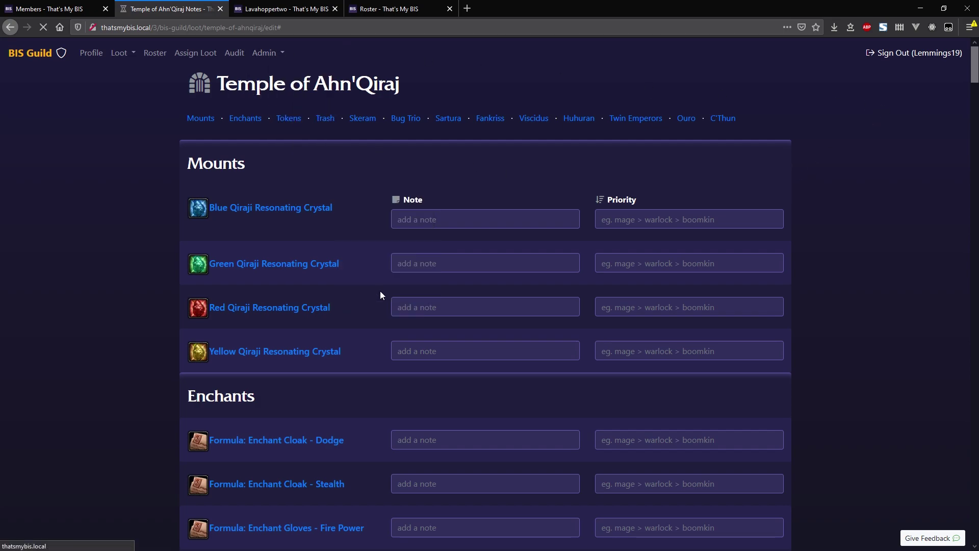
pyautogui.click(347, 166)
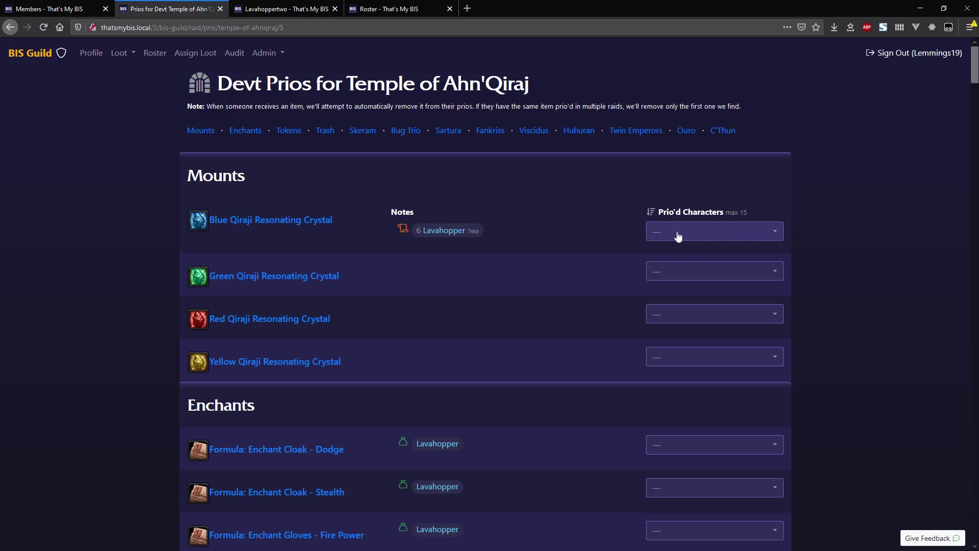
pyautogui.scroll(-2, 449, 226)
pyautogui.scroll(2, 511, 215)
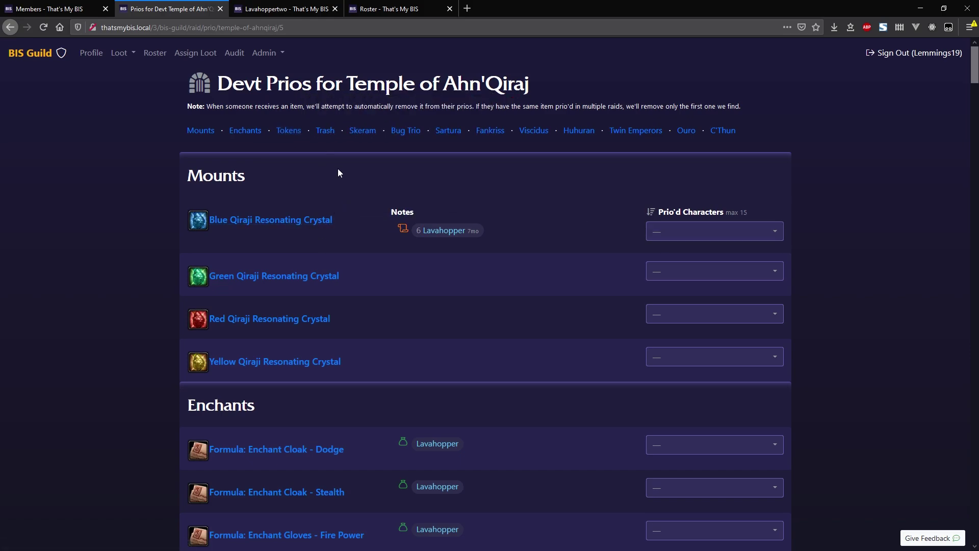
# In the C'Thun section, prioritise Cloak of Clarity for Thatsmybis, Lemmings and Ubermode, in that order.
pyautogui.click(716, 132)
pyautogui.moveTo(219, 138)
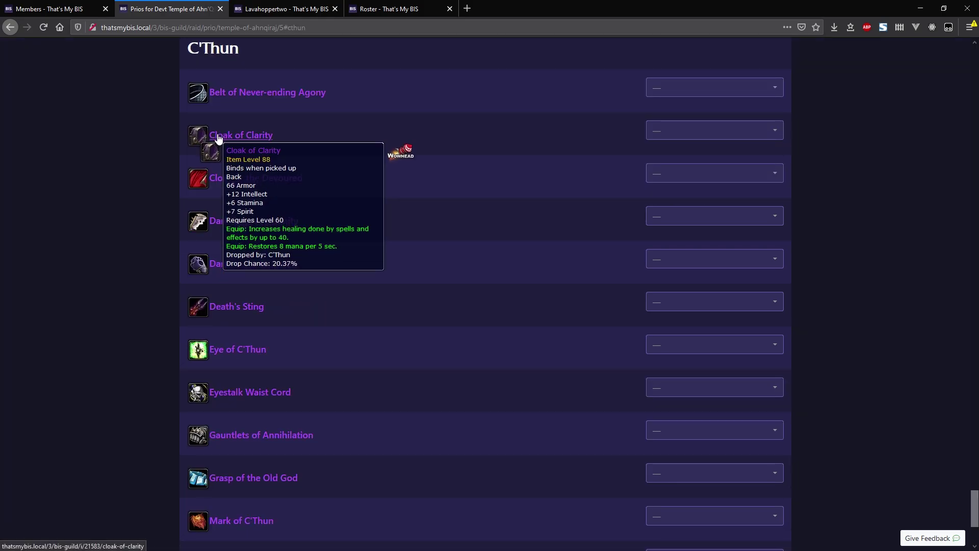
pyautogui.click(710, 133)
pyautogui.click(702, 243)
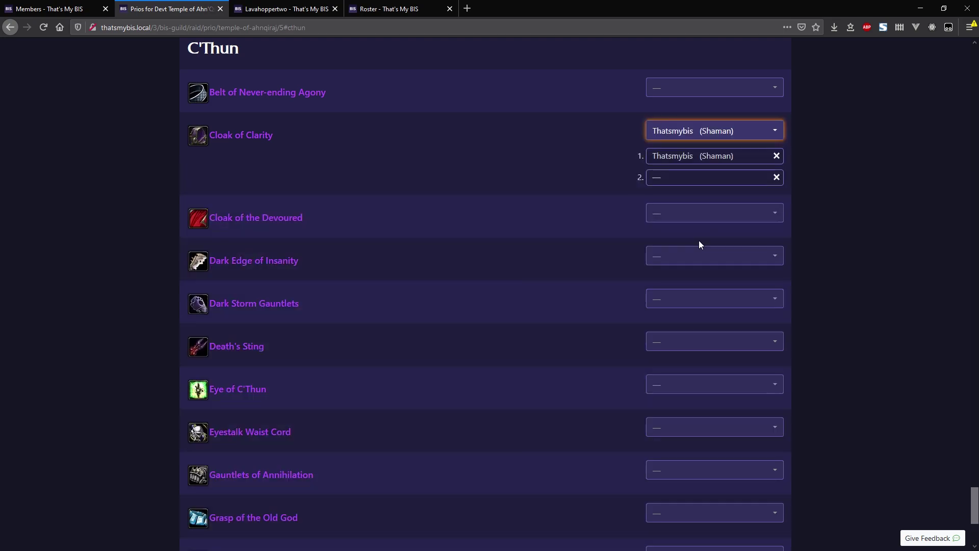
pyautogui.click(695, 135)
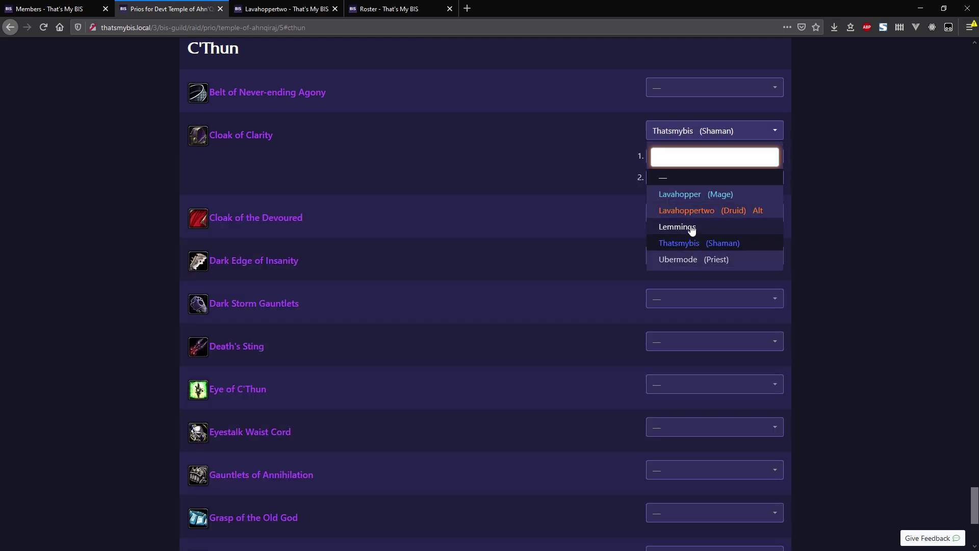
pyautogui.click(690, 228)
pyautogui.click(707, 135)
pyautogui.click(702, 260)
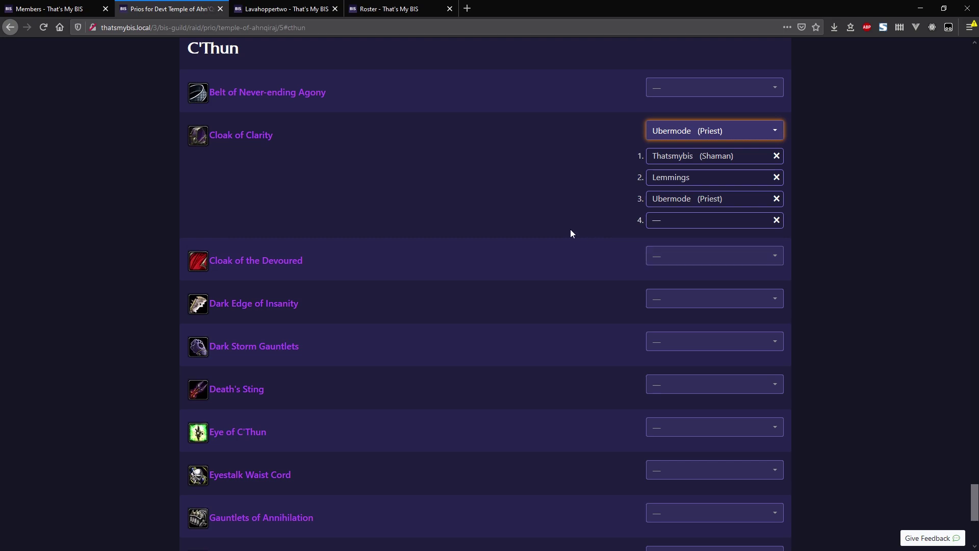
pyautogui.click(706, 135)
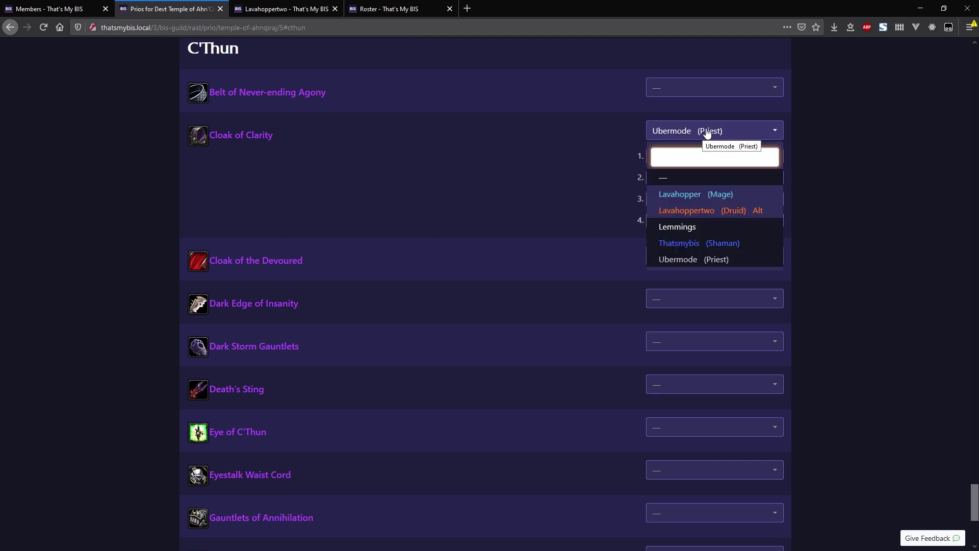
pyautogui.click(586, 176)
pyautogui.click(692, 134)
pyautogui.click(544, 178)
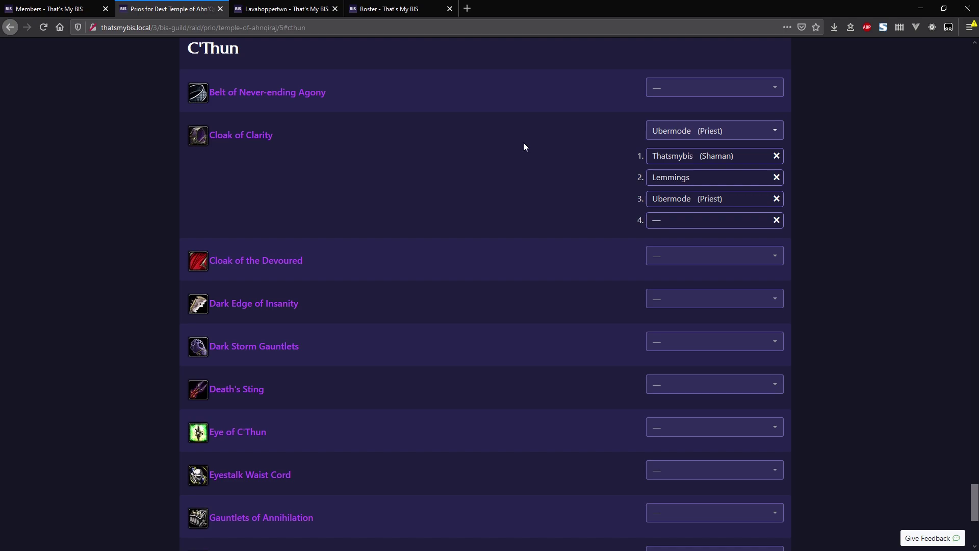
# Prioritise Belt of Never-ending Agony for Lavahopper, Lavahoppertwo and Thatsmybis, in that order, removing the duplicate Lavahopper entry.
pyautogui.scroll(2, 628, 199)
pyautogui.click(706, 194)
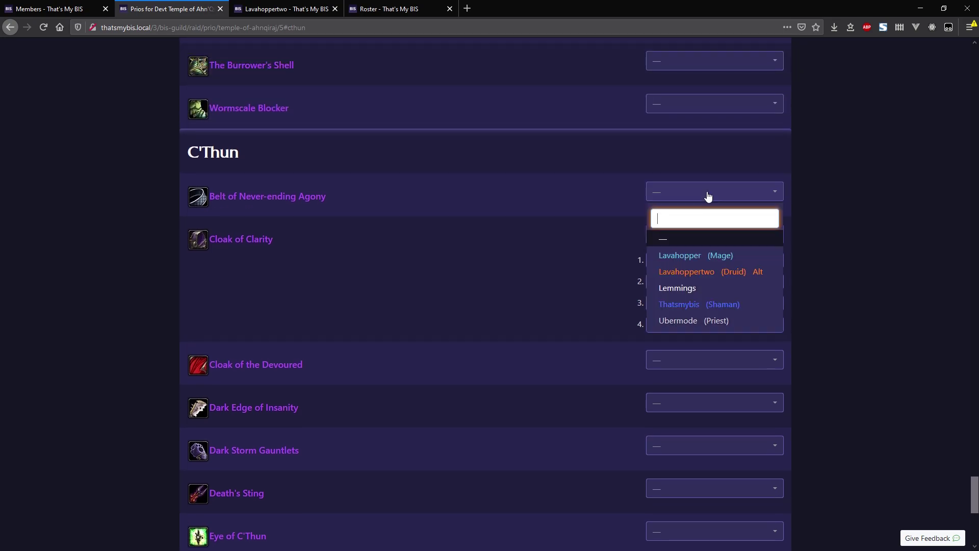
pyautogui.click(694, 256)
pyautogui.click(706, 197)
pyautogui.click(690, 256)
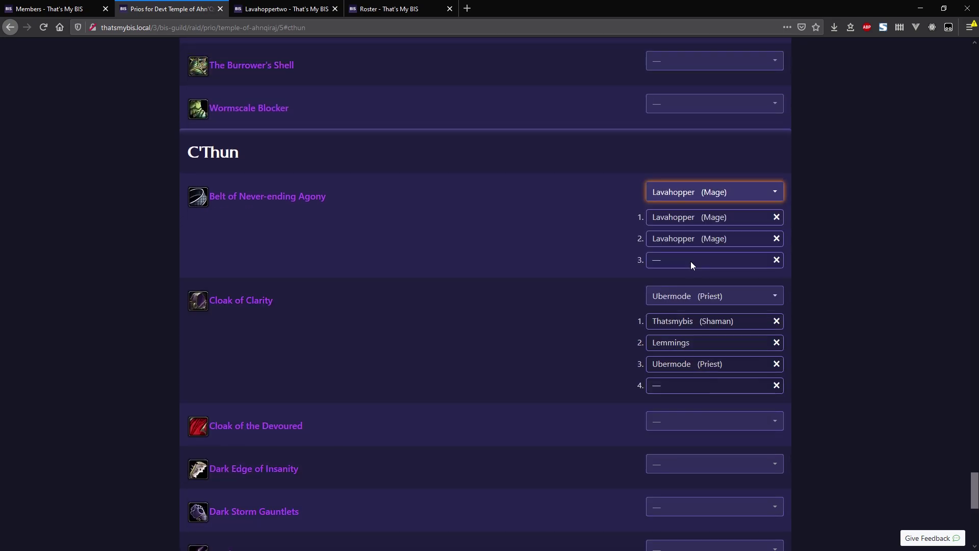
pyautogui.click(778, 239)
pyautogui.click(736, 192)
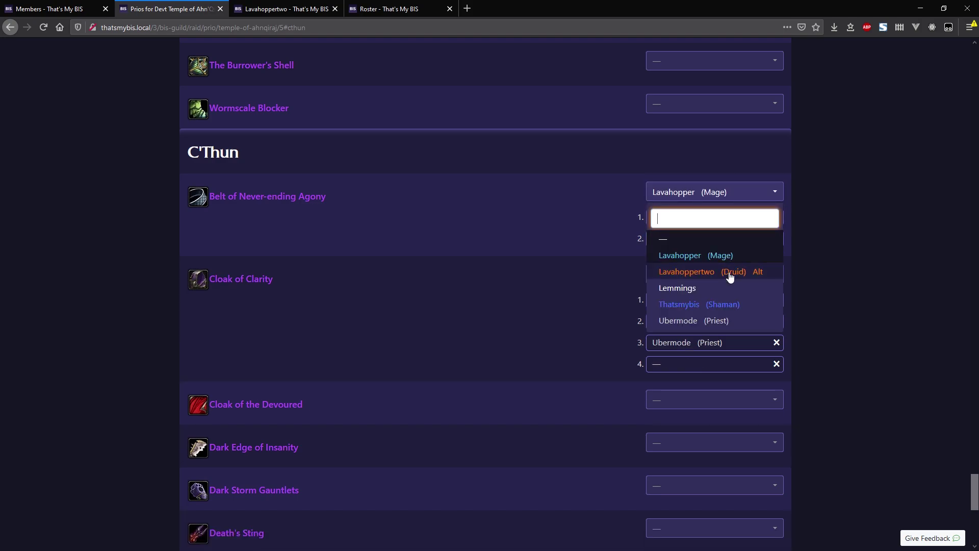
pyautogui.click(724, 272)
pyautogui.click(712, 193)
pyautogui.click(699, 305)
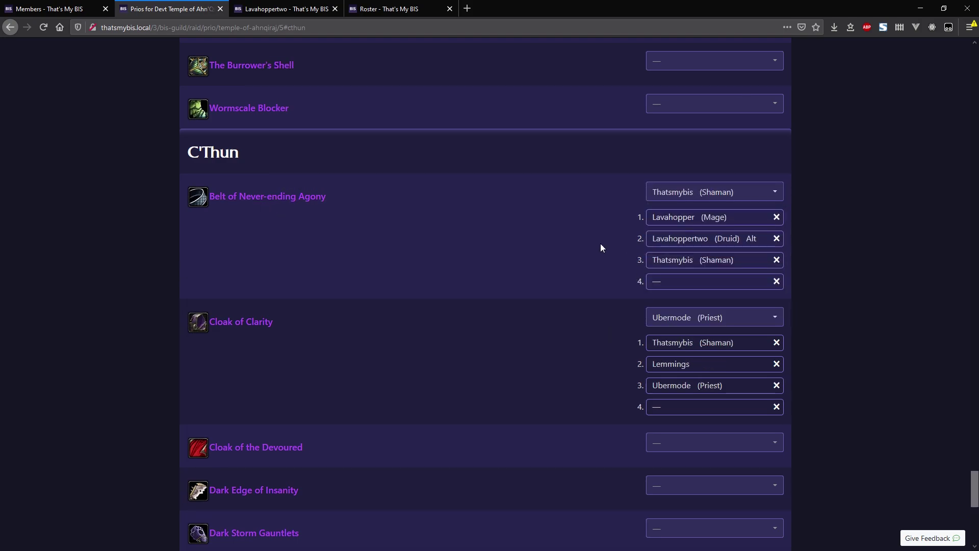
pyautogui.moveTo(256, 202)
pyautogui.scroll(-10, 448, 293)
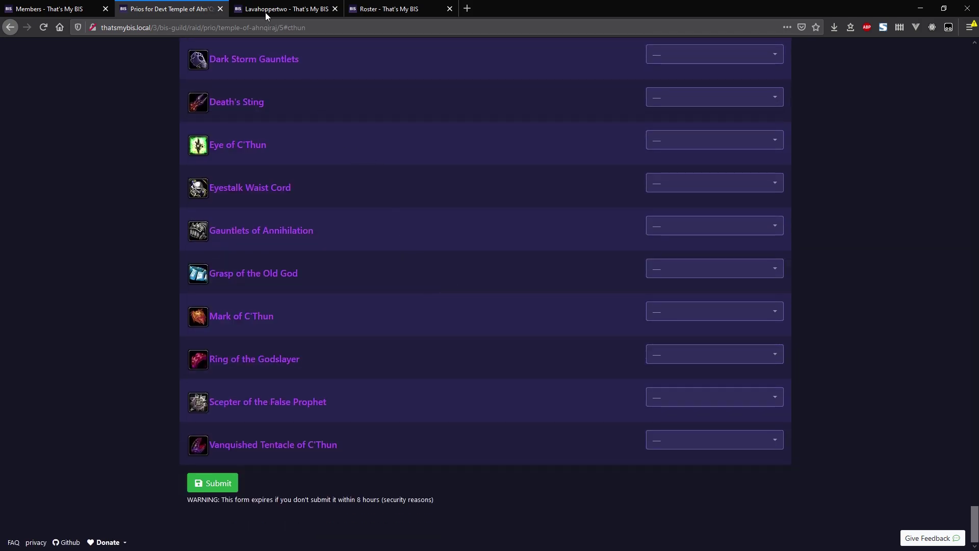
# Leave the Devt prios for Temple of Ahn'Qiraj without submitting and look over the characters on the own member profile.
pyautogui.press('Home')
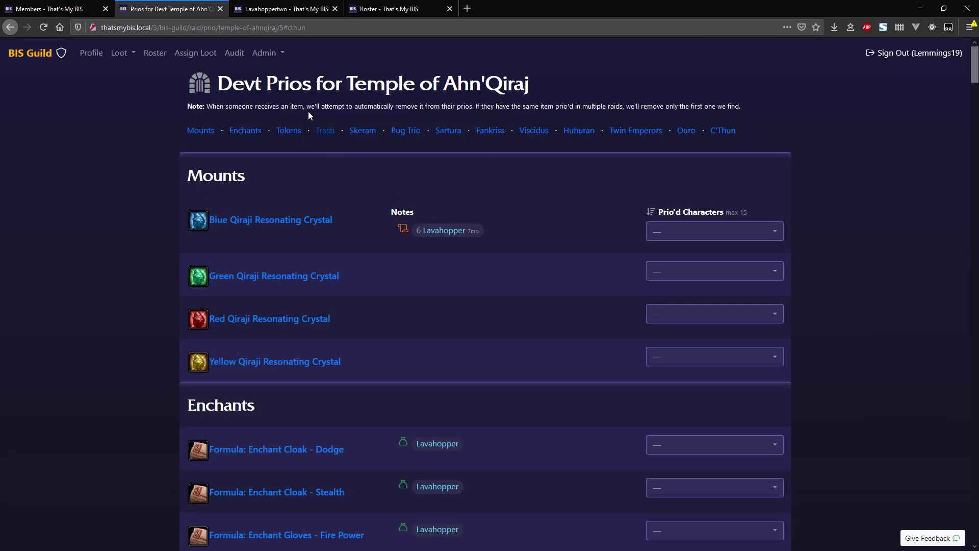
pyautogui.click(274, 53)
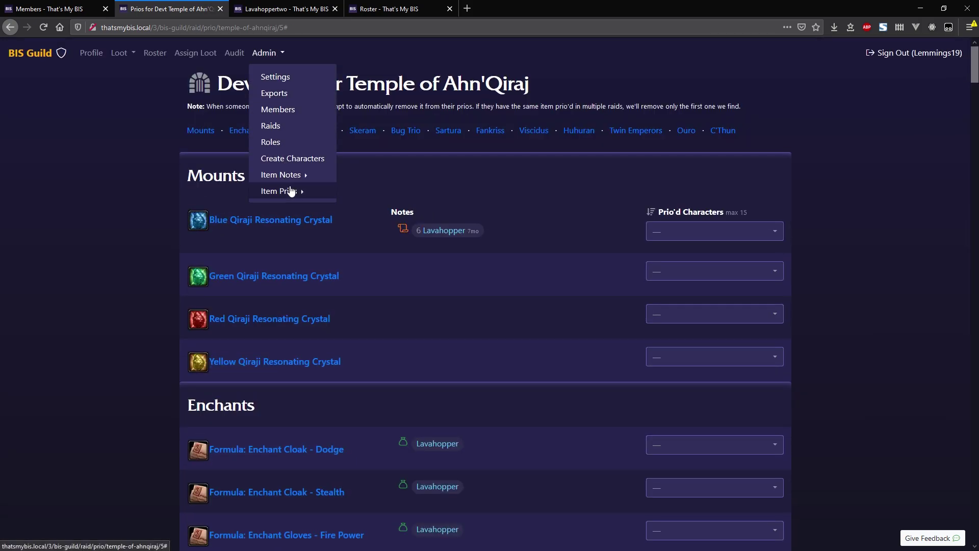
pyautogui.click(65, 87)
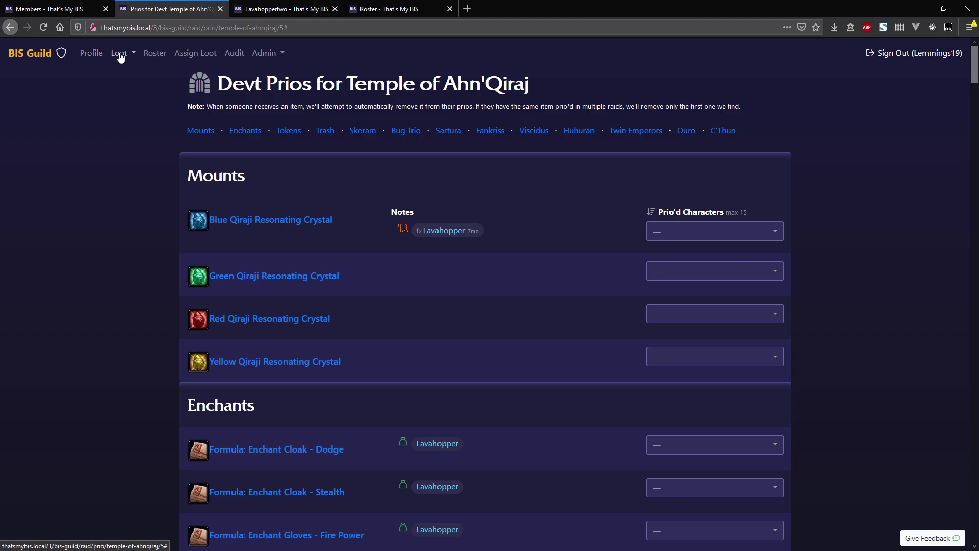
pyautogui.click(95, 54)
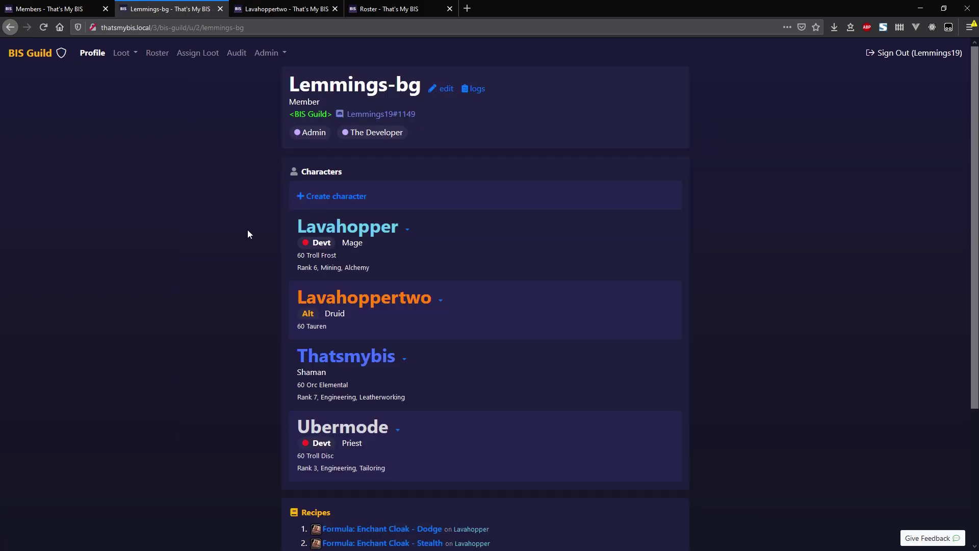
pyautogui.scroll(-3, 253, 305)
pyautogui.scroll(3, 252, 304)
pyautogui.doubleClick(118, 27)
pyautogui.click(211, 344)
# Open thatsmybis.com in a new browser tab.
pyautogui.click(467, 8)
pyautogui.write('that')
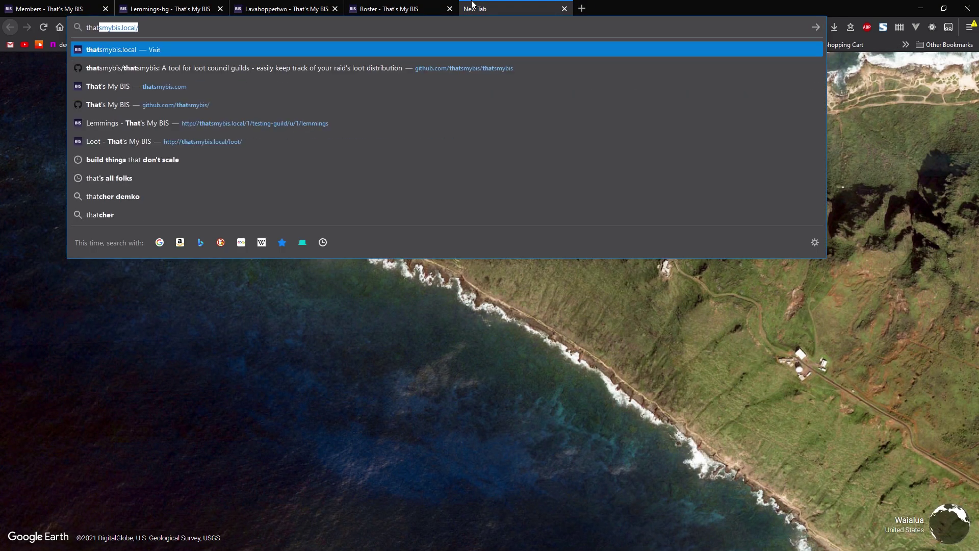
pyautogui.write('smybis.com')
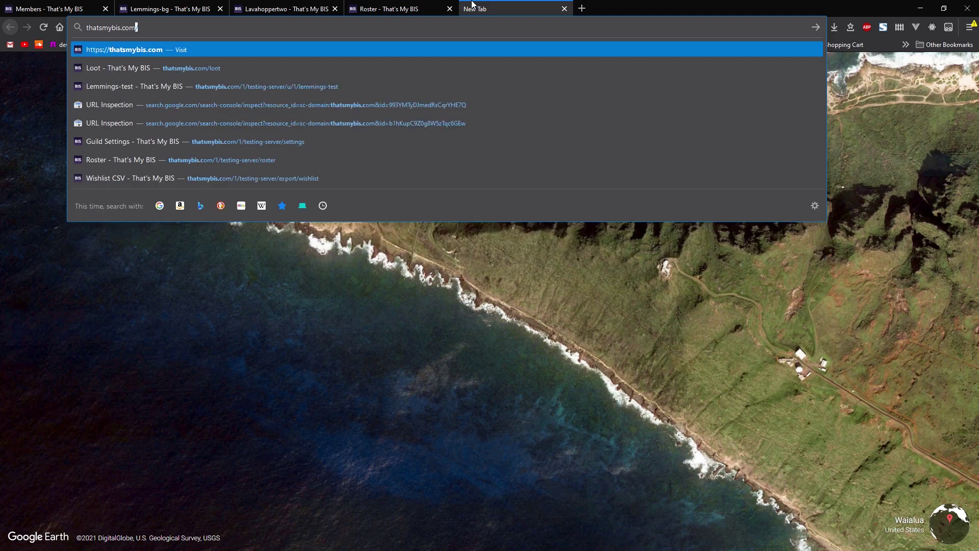
pyautogui.press('Return')
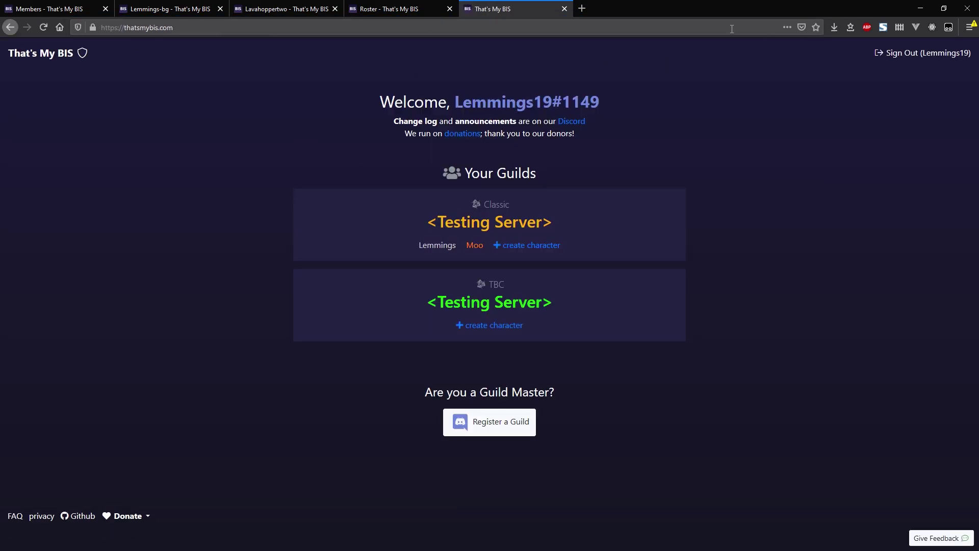
# Open the copied thatsmybis.com address in a private browser window and look over the signed-out landing page.
pyautogui.click(485, 33)
pyautogui.hotkey('ctrl', 'c')
pyautogui.hotkey('ctrl', 'shift', 'p')
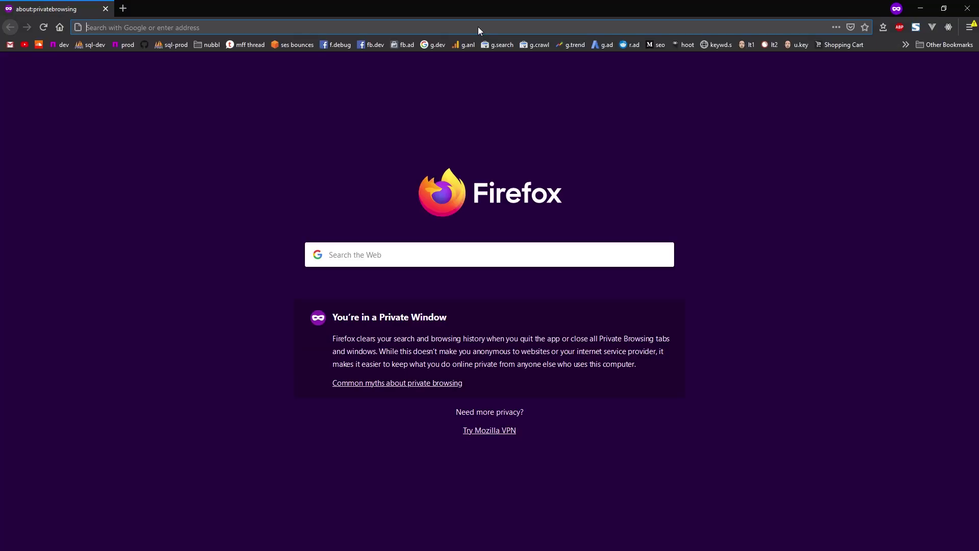
pyautogui.hotkey('ctrl', 'v')
pyautogui.press('Return')
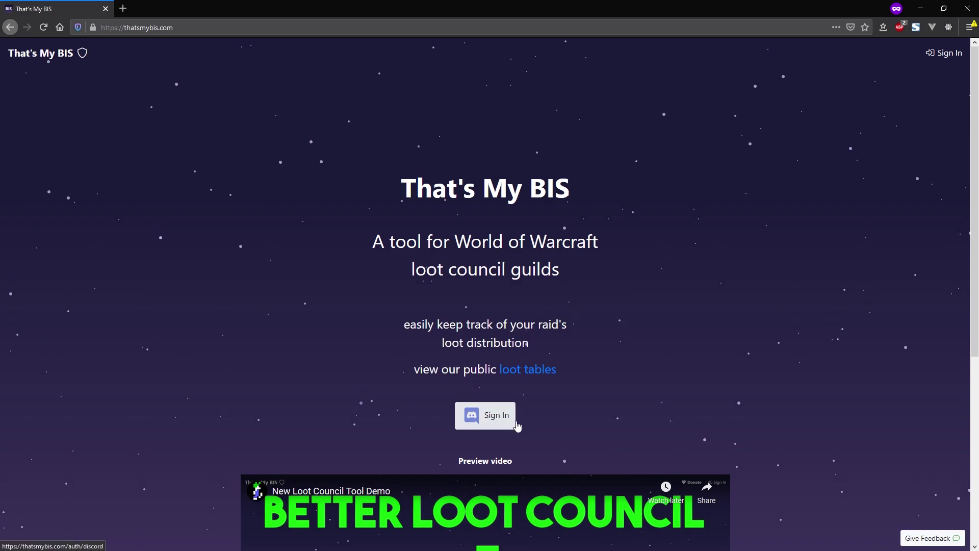
pyautogui.scroll(-4, 510, 388)
pyautogui.scroll(4, 592, 219)
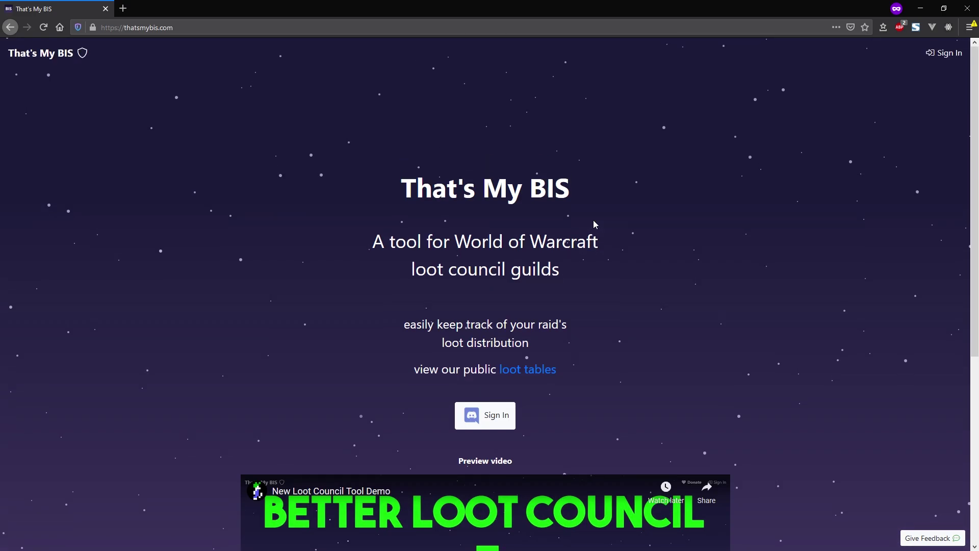
pyautogui.scroll(-5, 794, 244)
pyautogui.scroll(6, 845, 150)
# Close the private window and return to the BIS Guild roster.
pyautogui.click(968, 8)
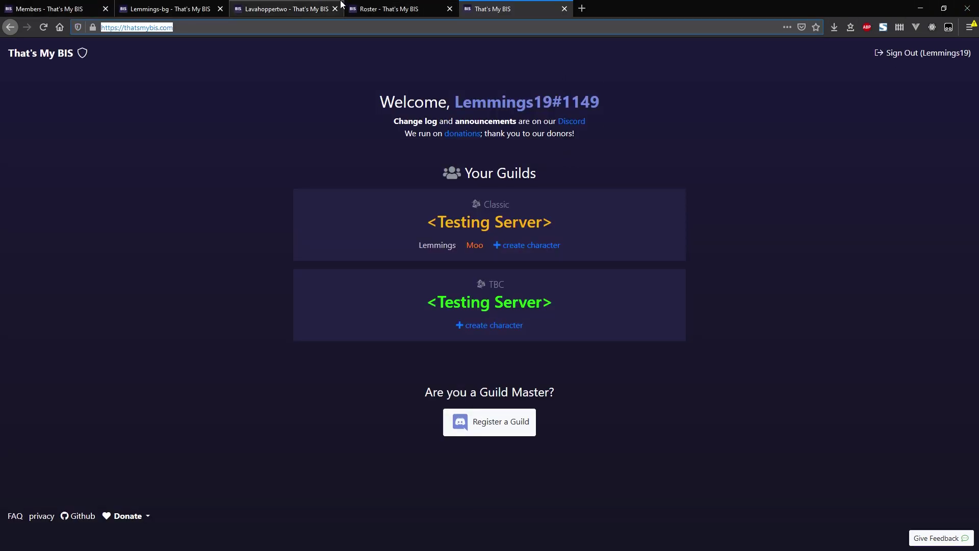
pyautogui.click(388, 11)
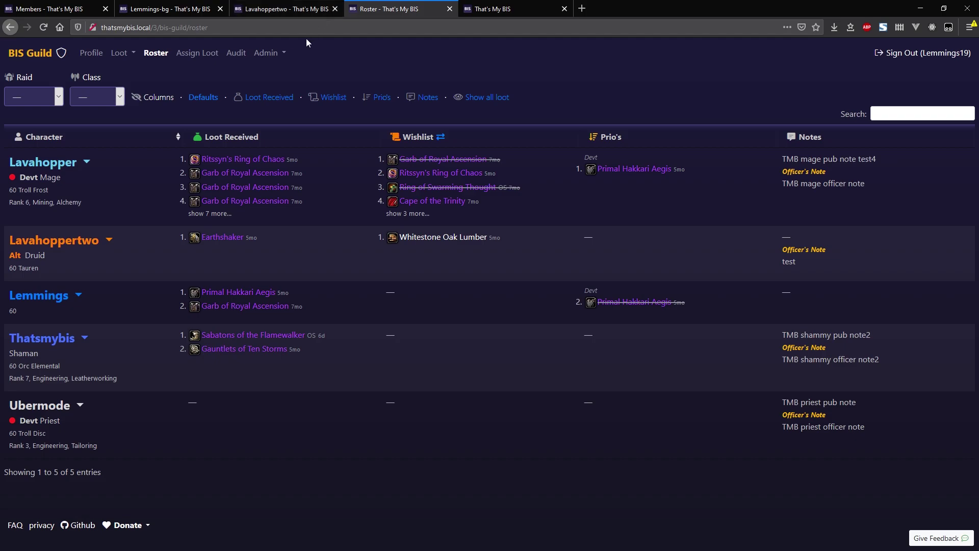